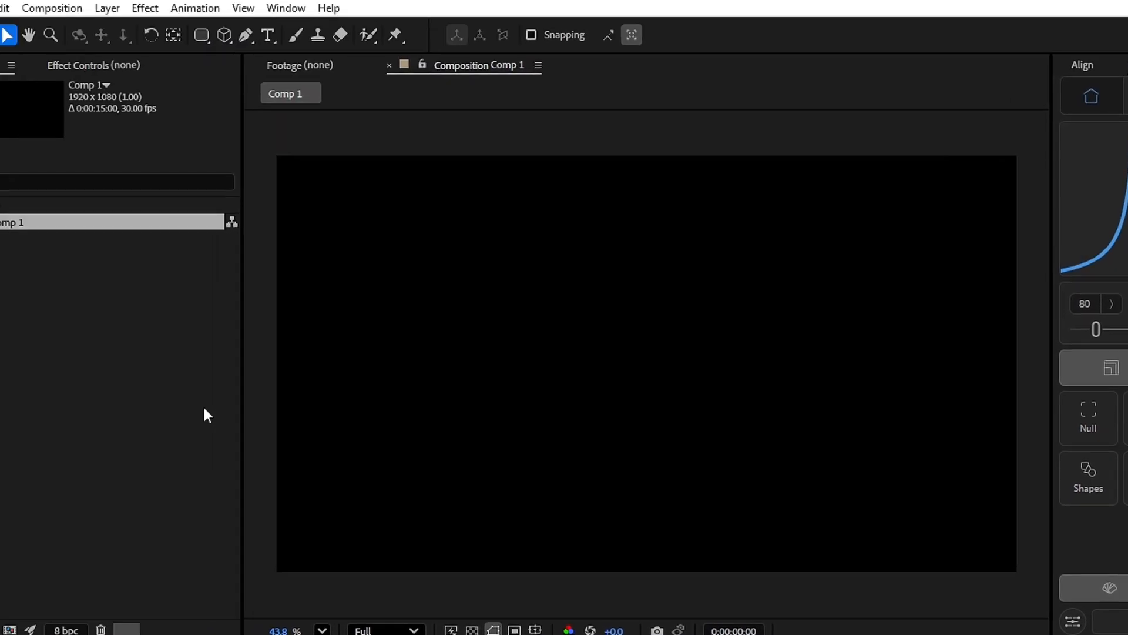
Draw an unfilled rounded square with a gradient stroke, about 439 px per side, near the composition's centre.
click(213, 48)
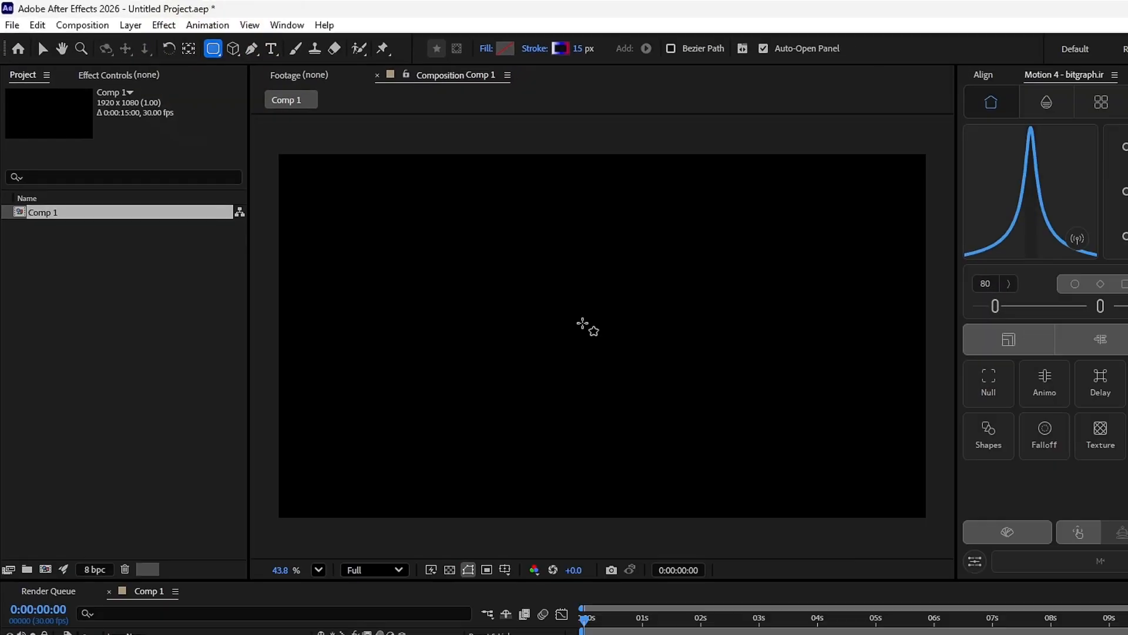
drag(596, 326, 659, 387)
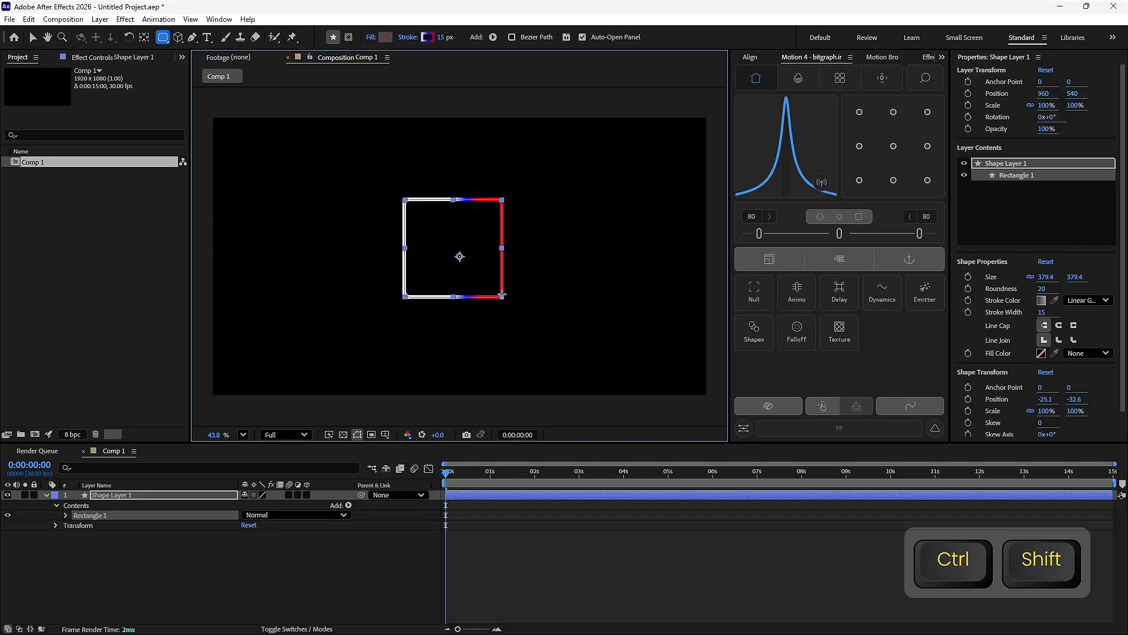
drag(502, 295, 511, 305)
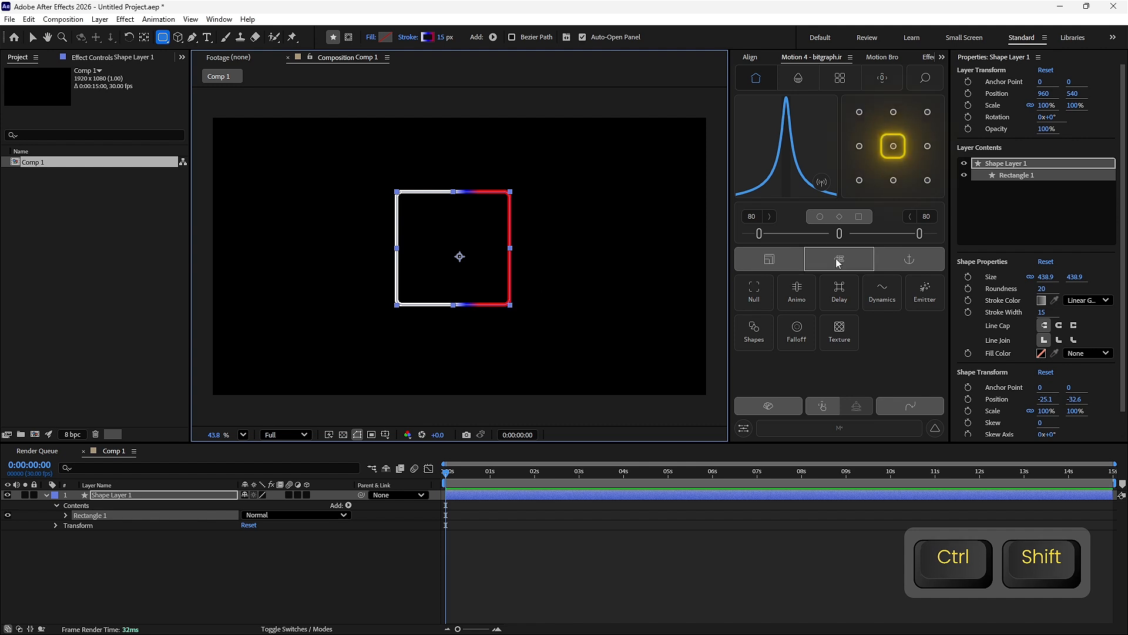
Centre the square's anchor point on the shape and align the layer to the composition's centre horizontally and vertically.
click(889, 154)
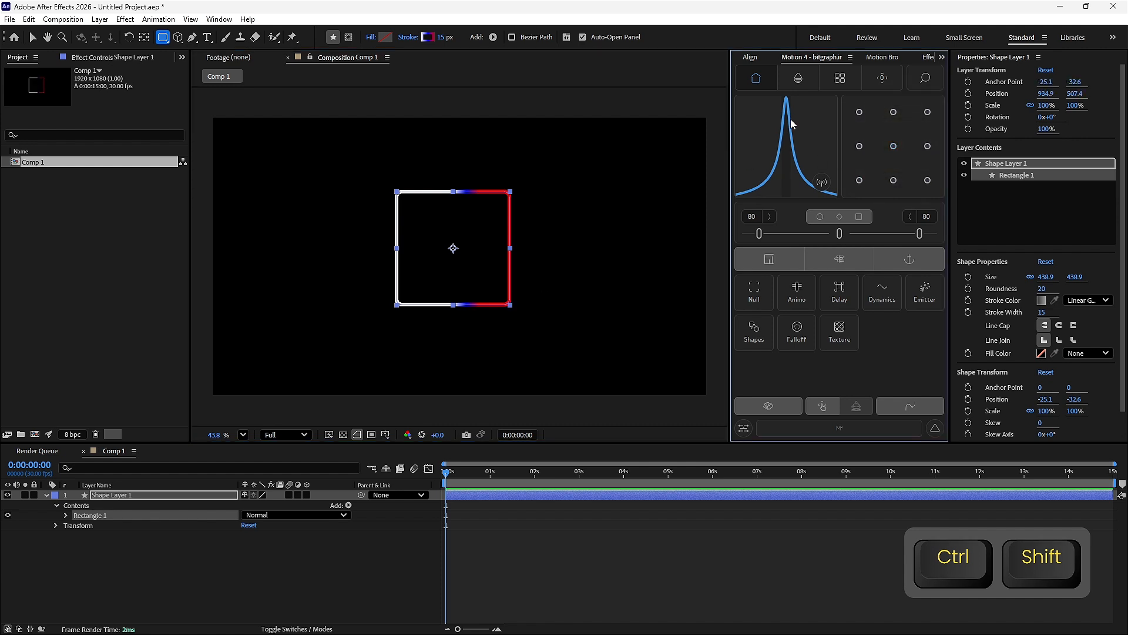
click(750, 57)
click(761, 94)
click(821, 94)
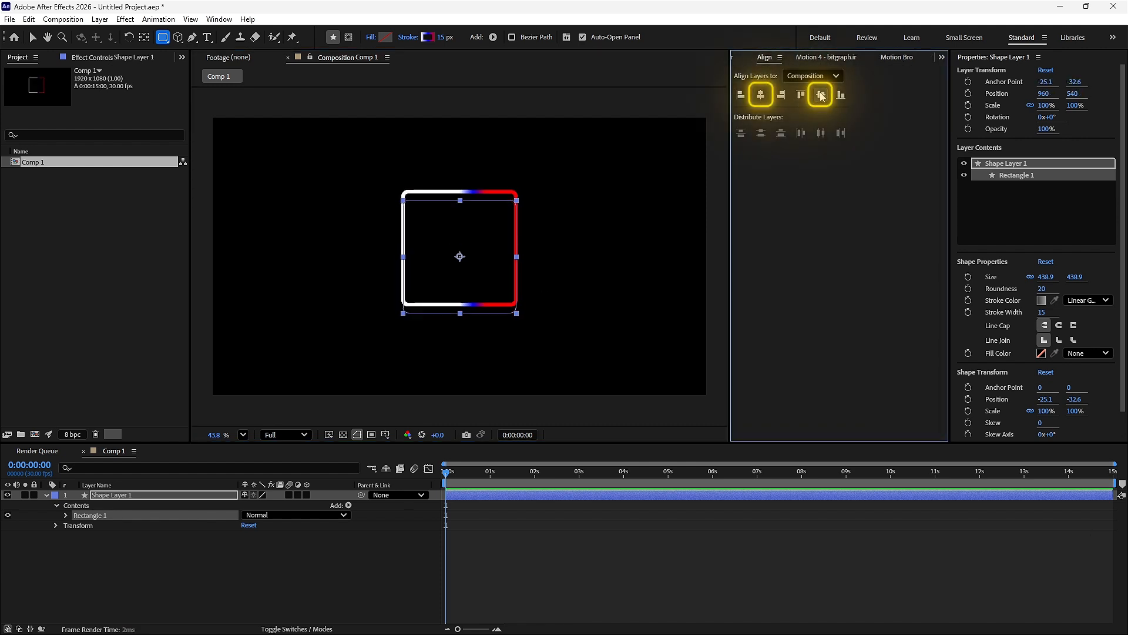
Stretch the stroke gradient diagonally from the square's lower-left corner to its upper-right corner.
click(32, 37)
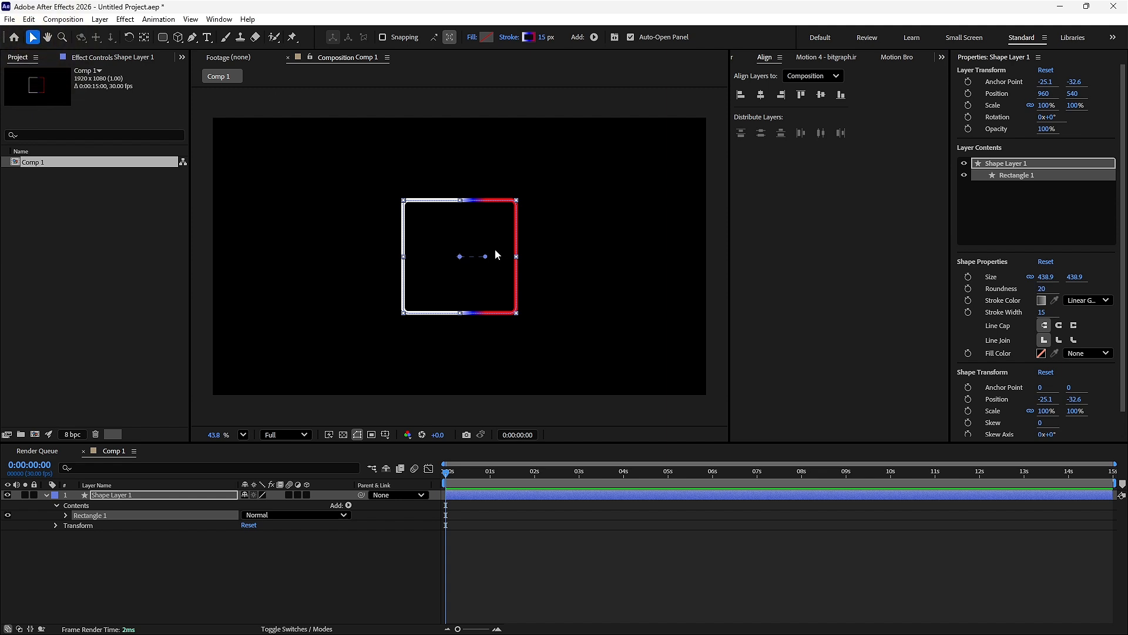
drag(486, 255, 508, 210)
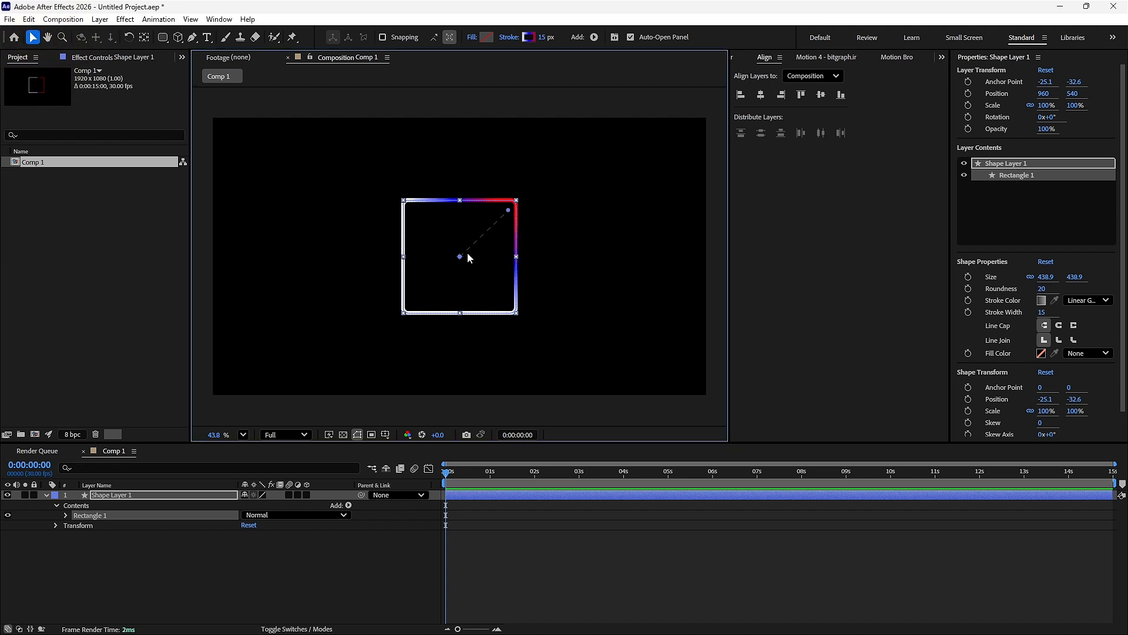
drag(461, 257, 415, 302)
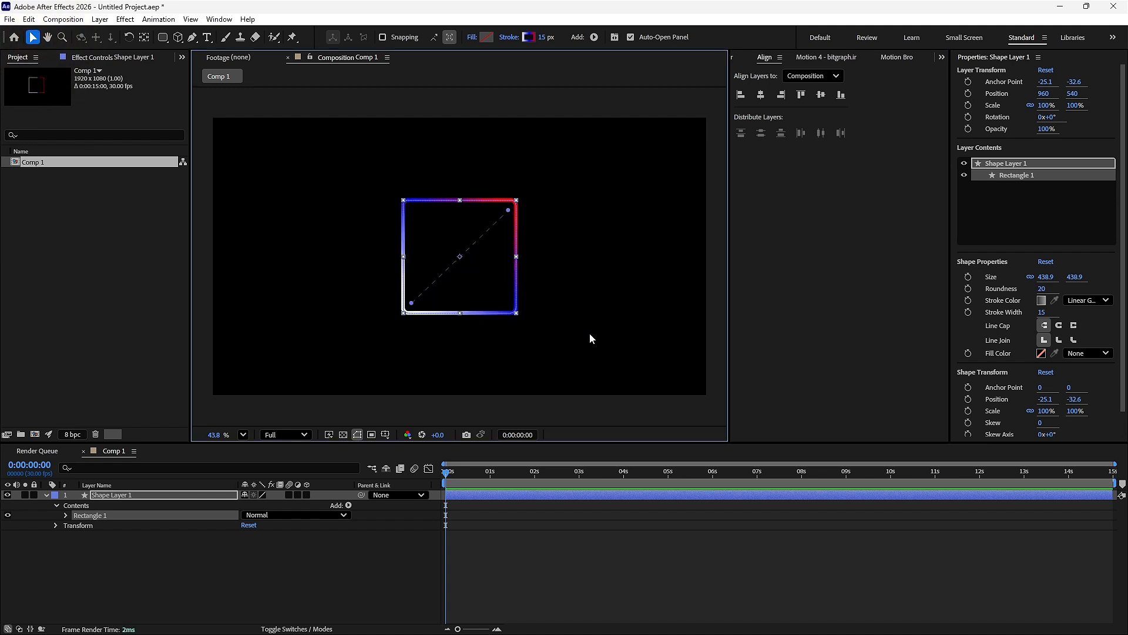
Set the square's corner roundness to 50.
click(556, 496)
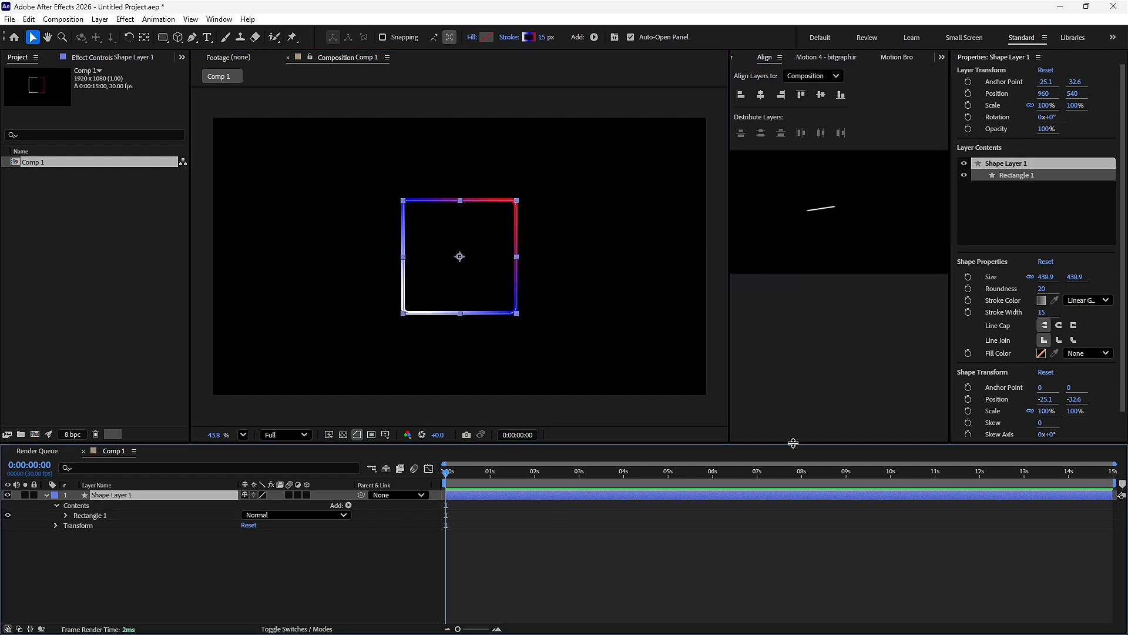
click(1042, 289)
text(50)
key(Return)
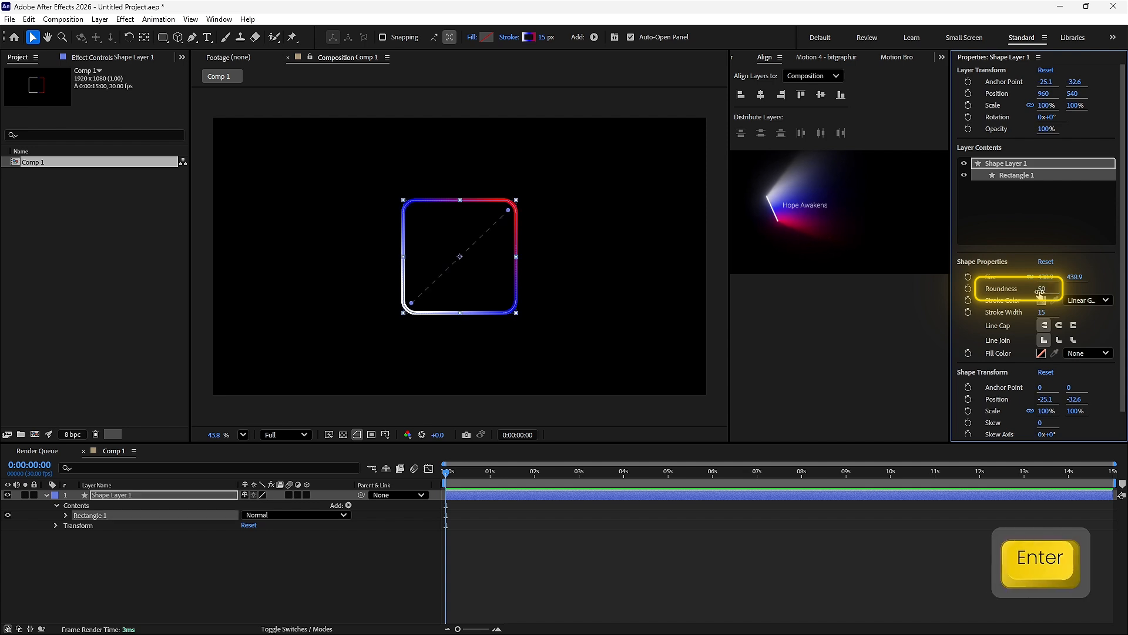
Add Trim Paths to Shape Layer 1 and keyframe its End at 100% at 0:00:01:00.
click(349, 504)
click(391, 441)
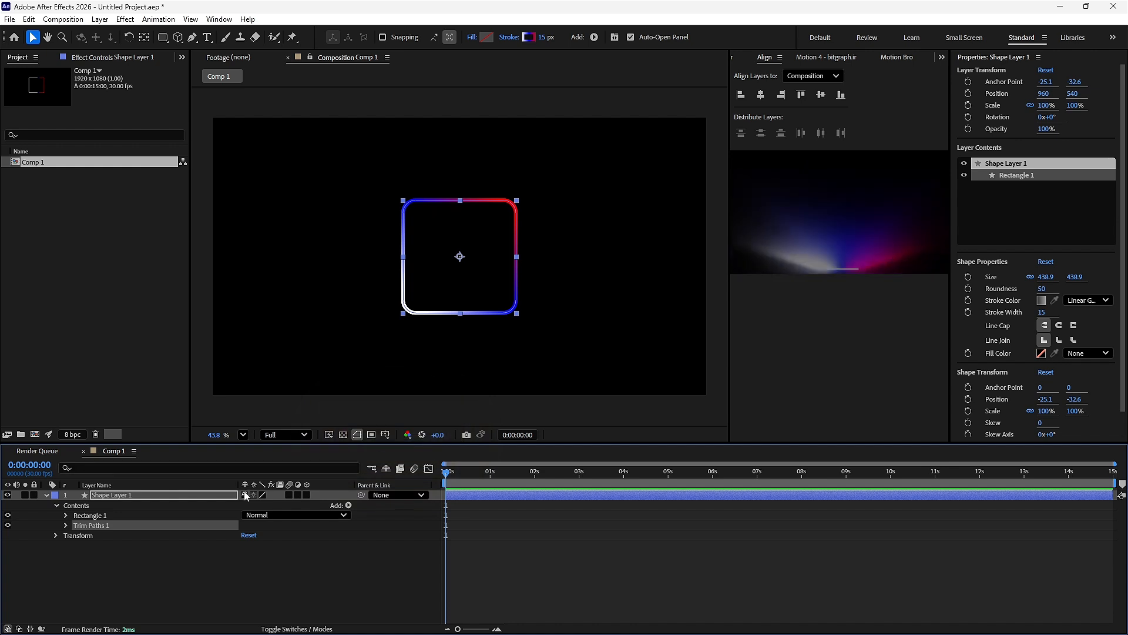
click(66, 526)
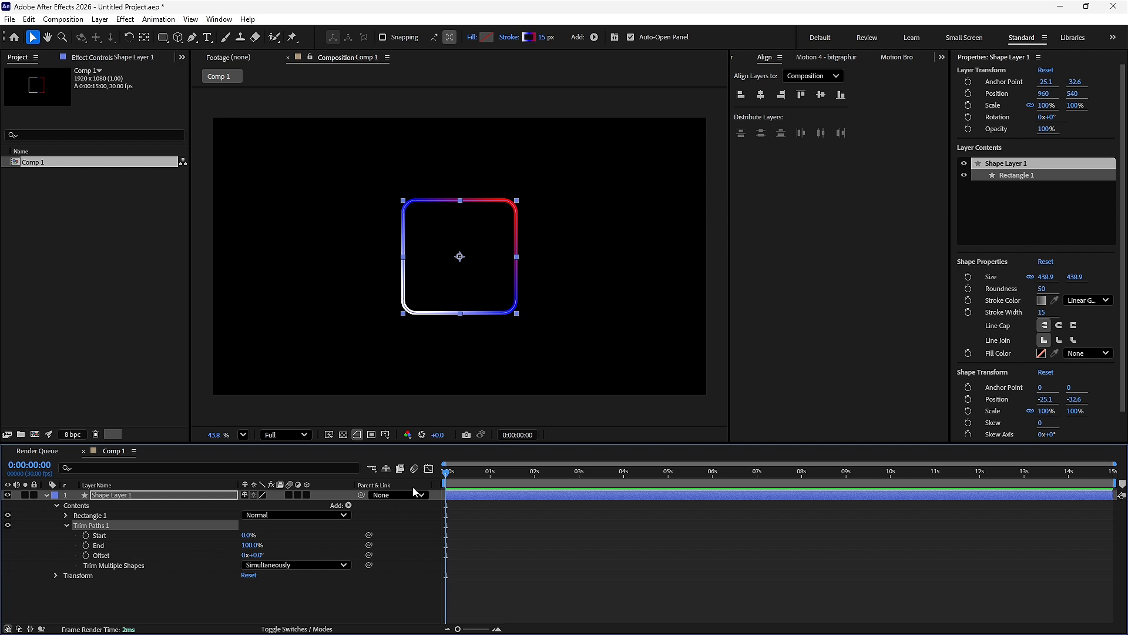
click(491, 474)
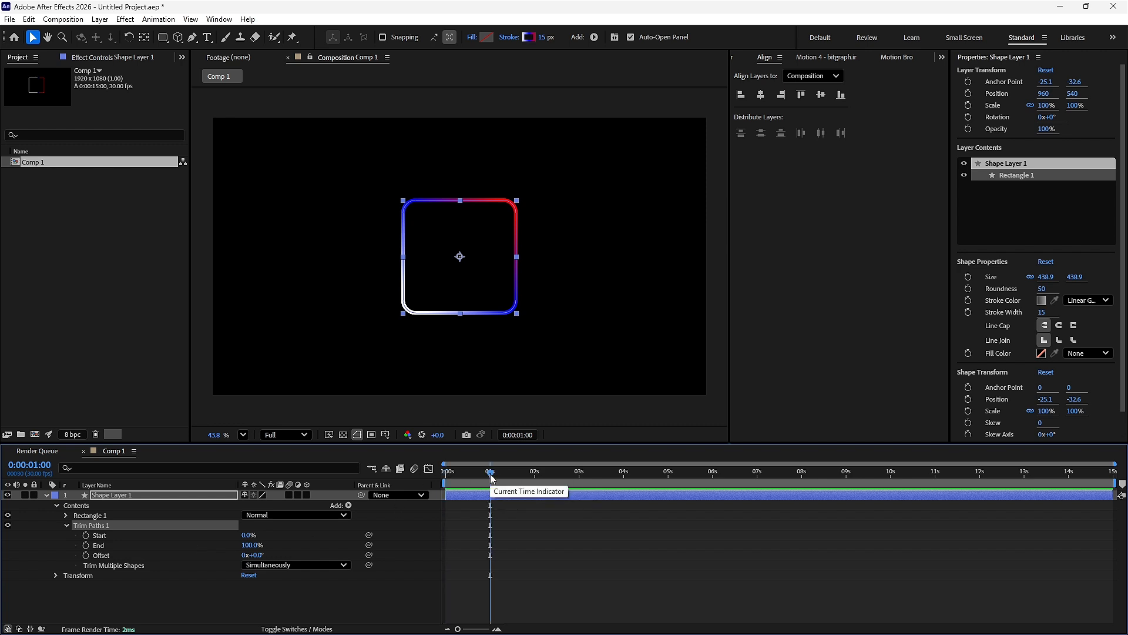
click(86, 545)
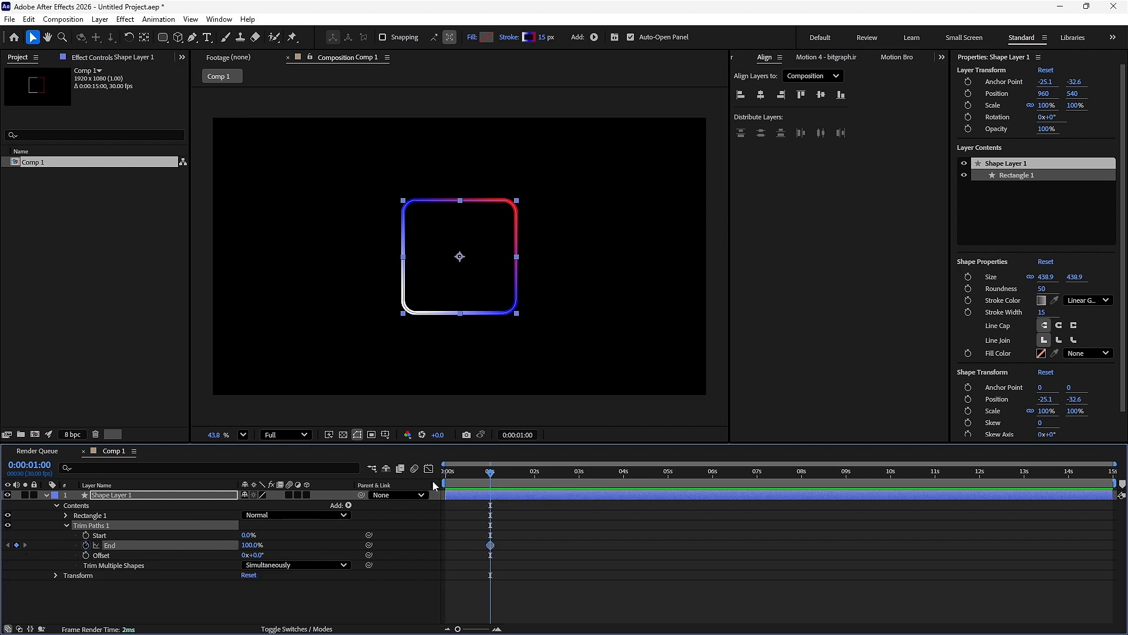
At the first frame, keyframe the Trim Paths Offset at 0° and set End to 0%.
key(Home)
click(86, 556)
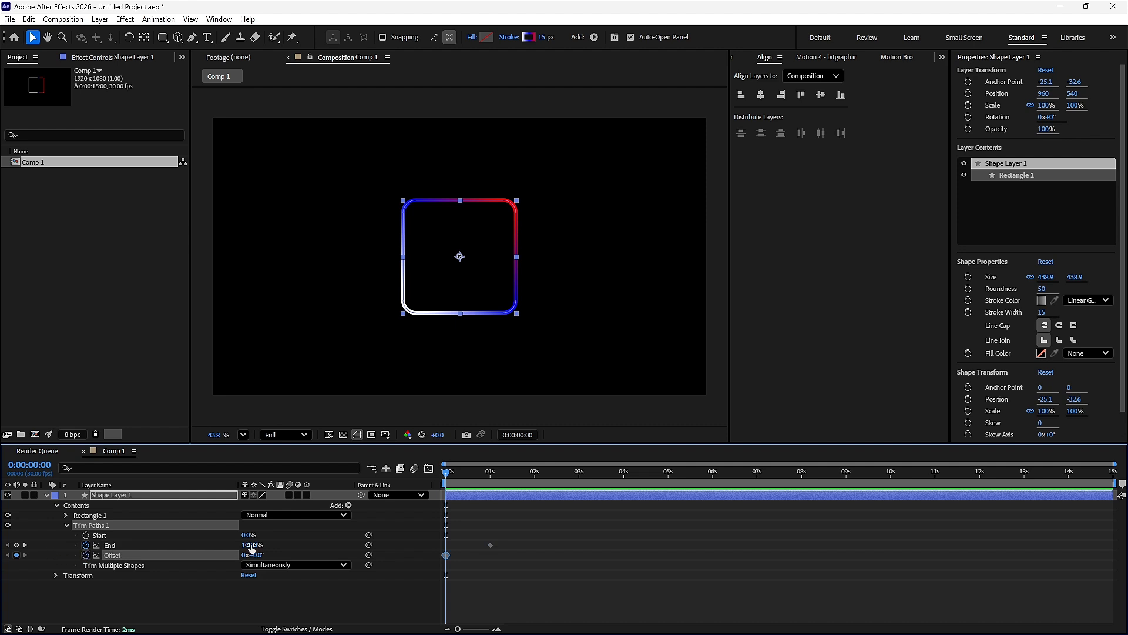
drag(253, 546, 37, 555)
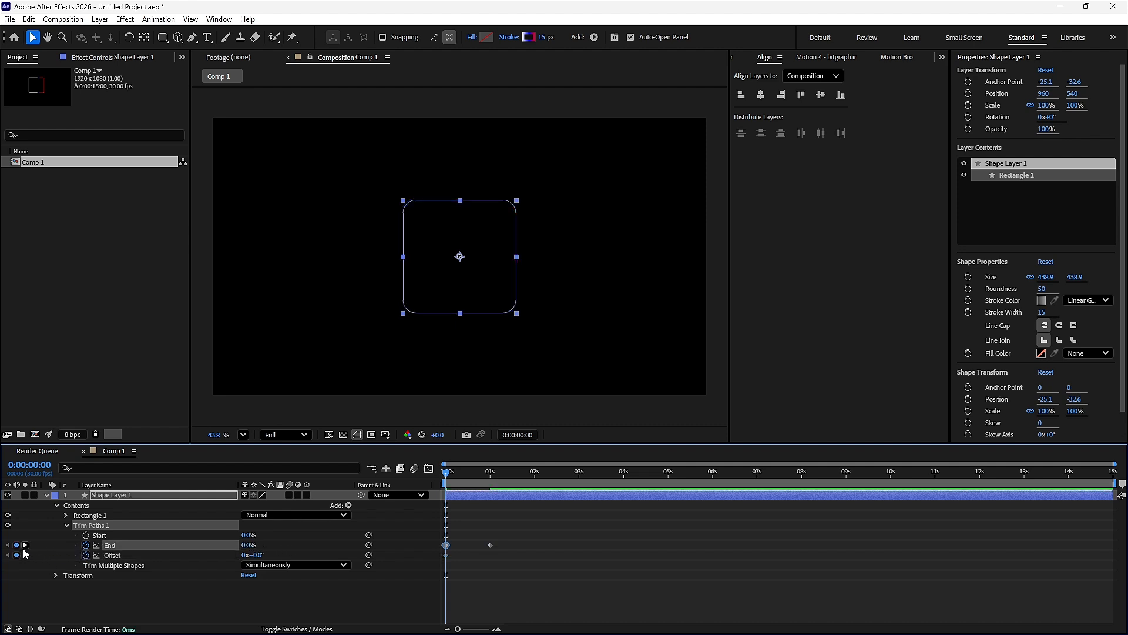
Set the Trim Paths Offset to 90° at 0:00:01:00 and preview the trim animation.
click(25, 546)
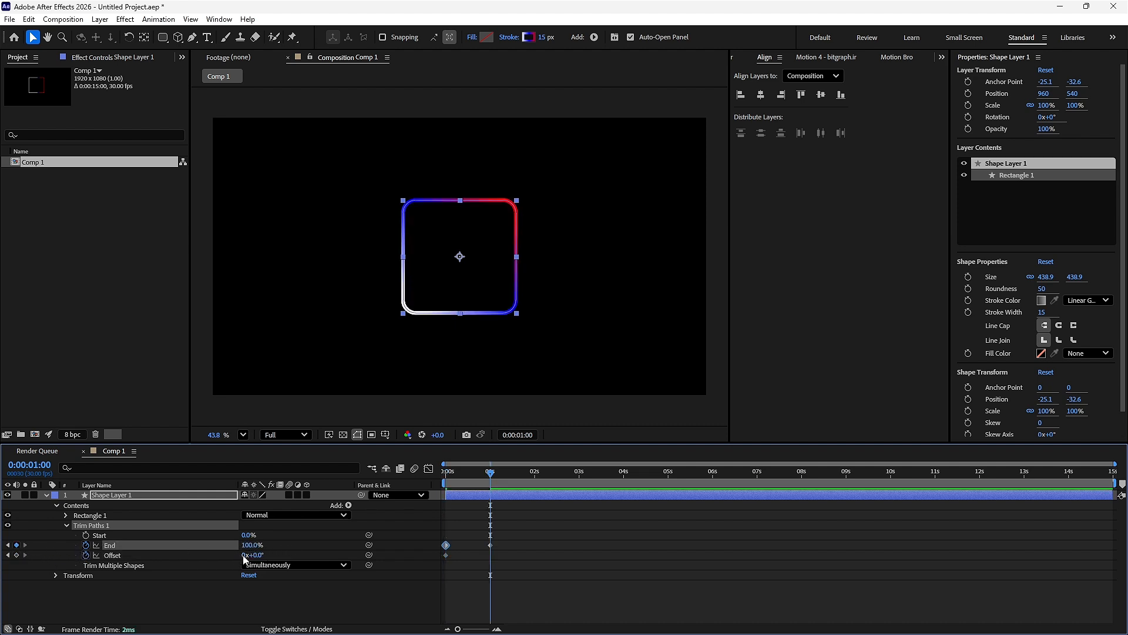
click(260, 554)
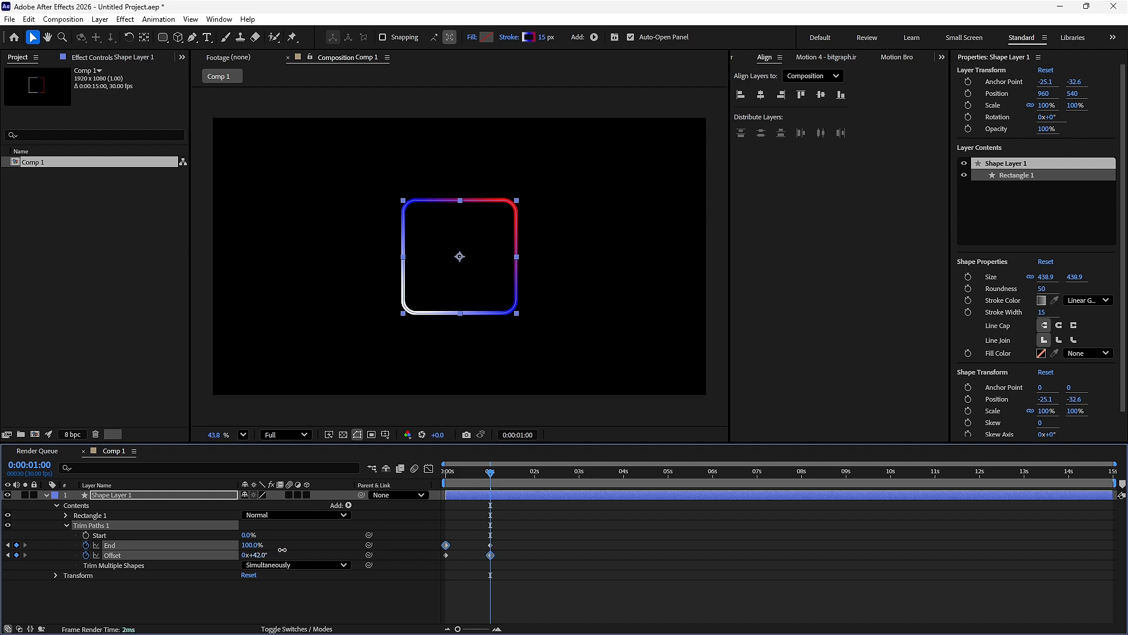
text(90)
key(Return)
key(space)
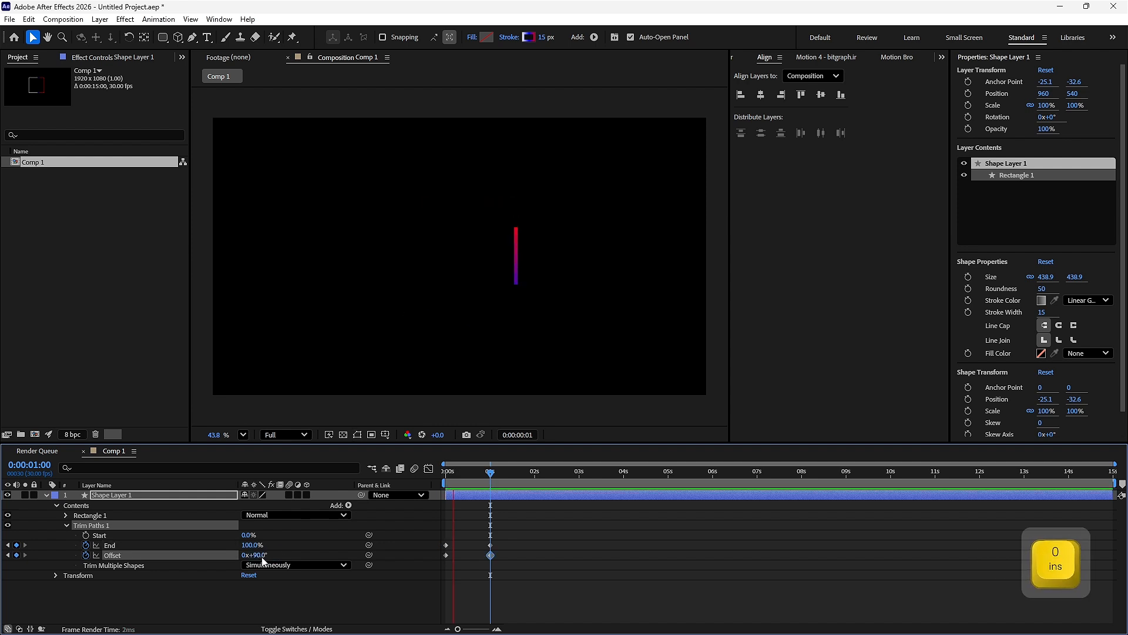
key(space)
Change the square's stroke to a round line cap and preview the animated ends.
click(1059, 325)
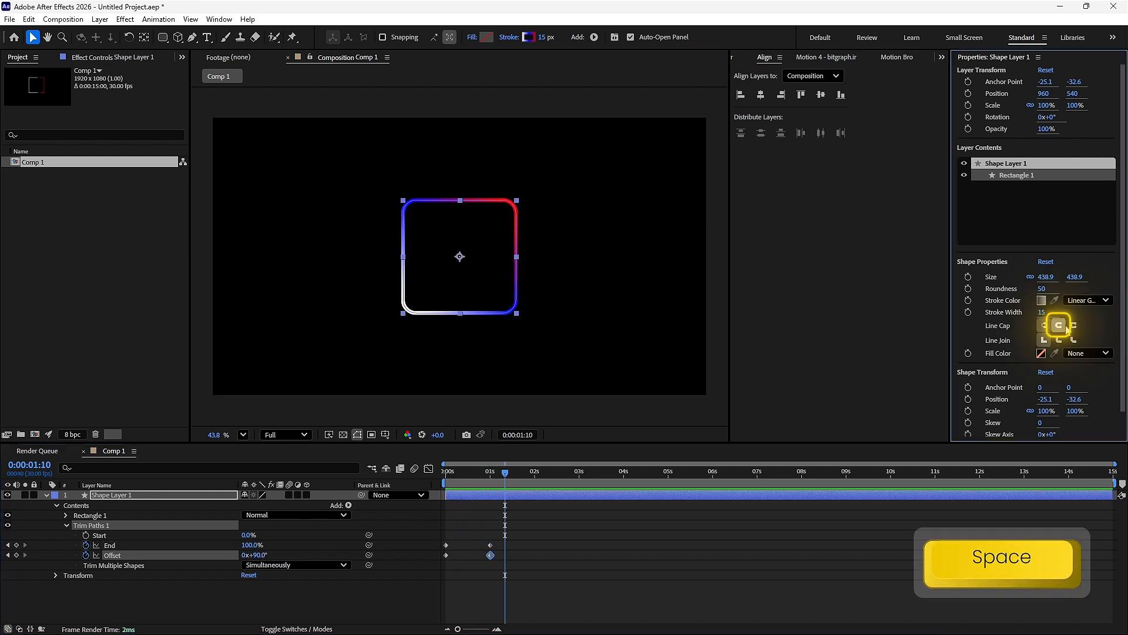
click(494, 473)
key(space)
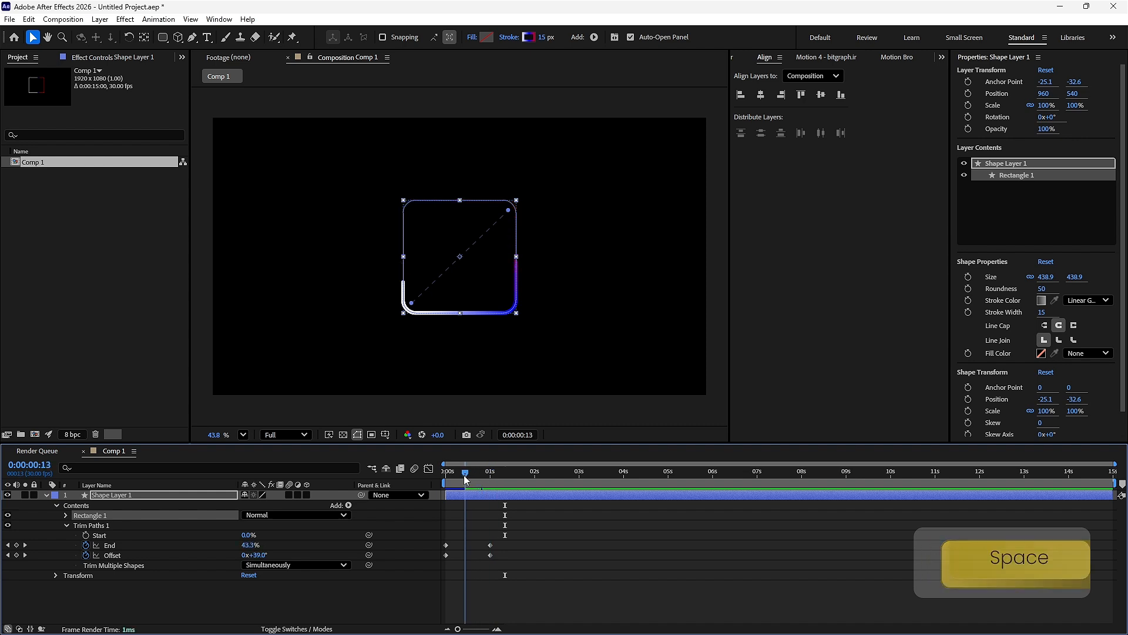
key(space)
Show Rotation alongside the layer's keyframed properties and keyframe it at 0° on the first frame.
key(u)
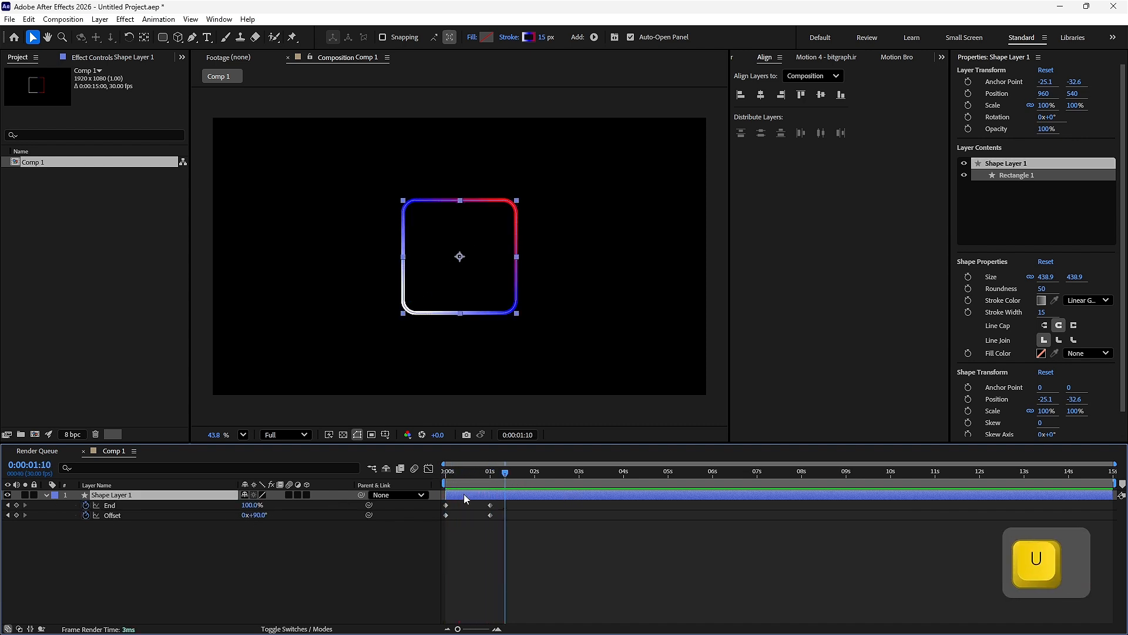
key(shift+r)
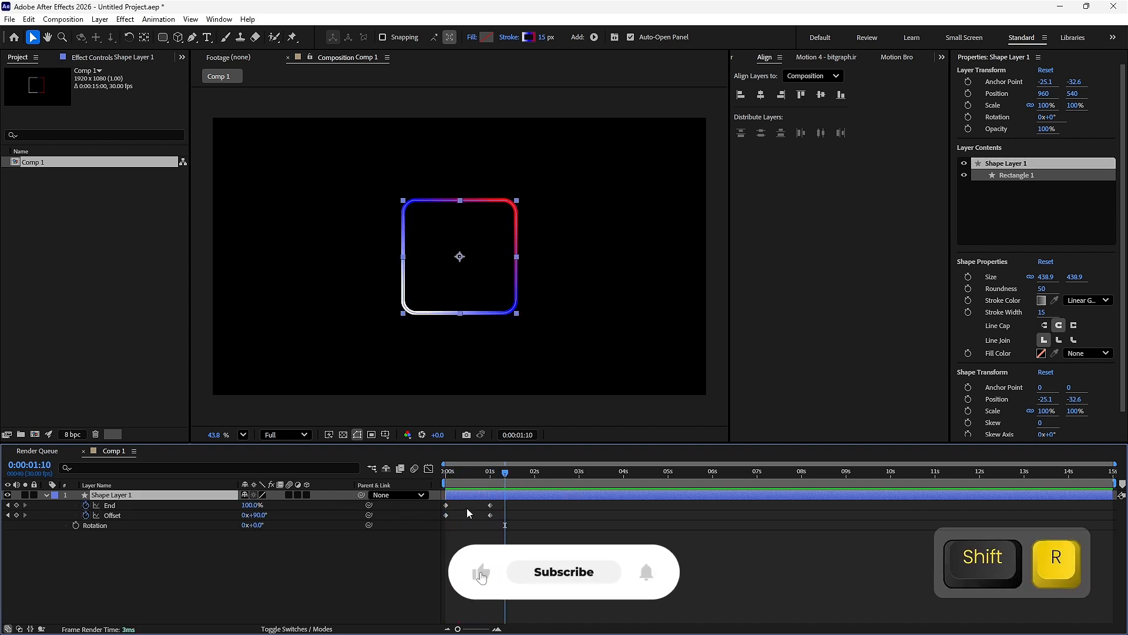
drag(490, 471, 447, 471)
click(75, 525)
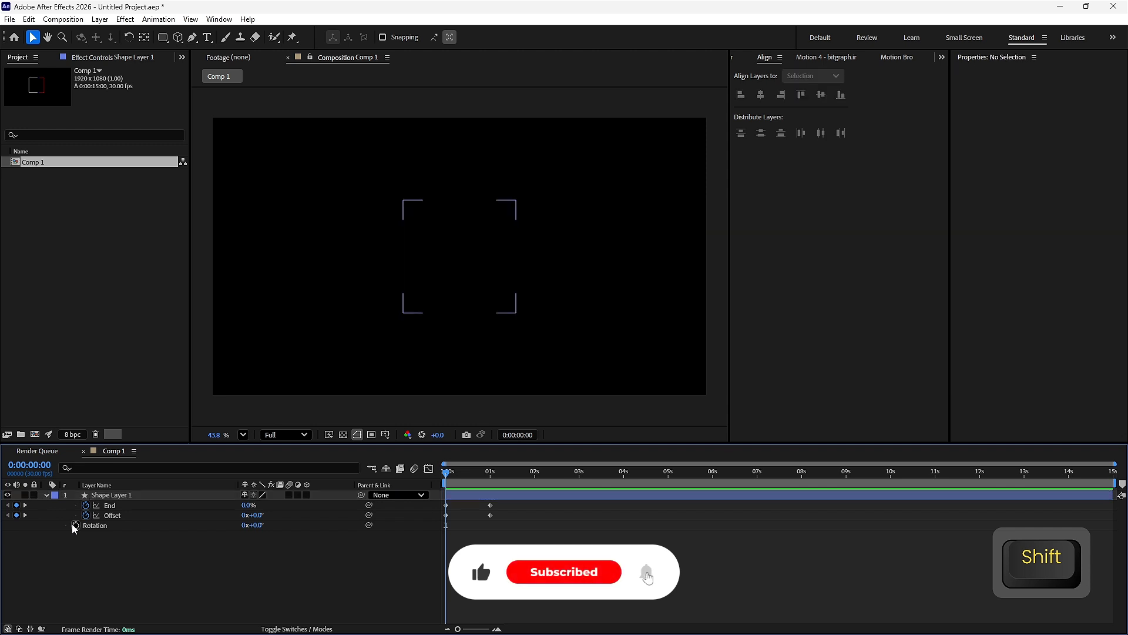
Set Shape Layer 1's Rotation to 90° at 0:00:01:00.
key(shift+Page_Down)
key(shift+Page_Down)
key(shift+Page_Down)
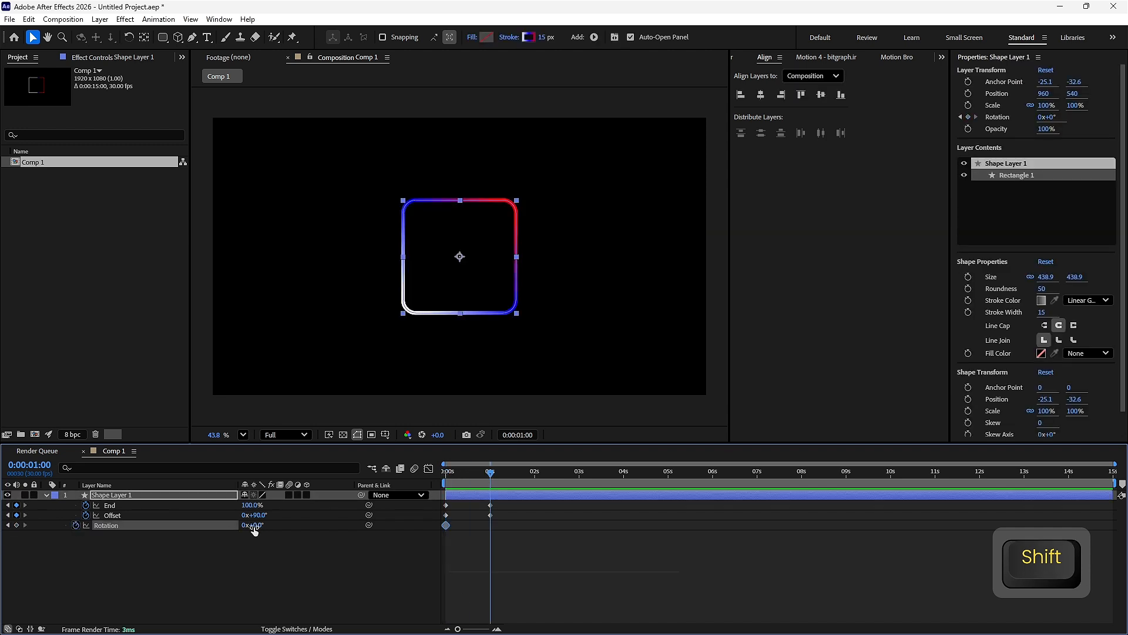
drag(259, 524, 312, 523)
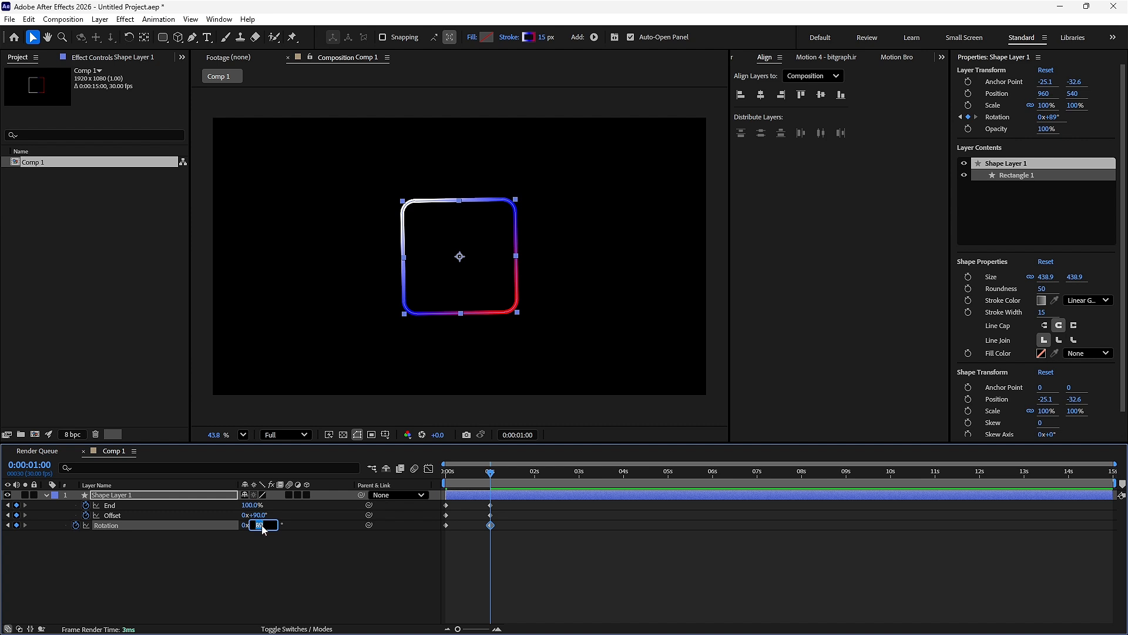
text(90)
key(Return)
Ease the 1-second keyframes of End, Offset and Rotation with Motion 4 and check their speed graph.
drag(519, 532, 480, 500)
click(835, 58)
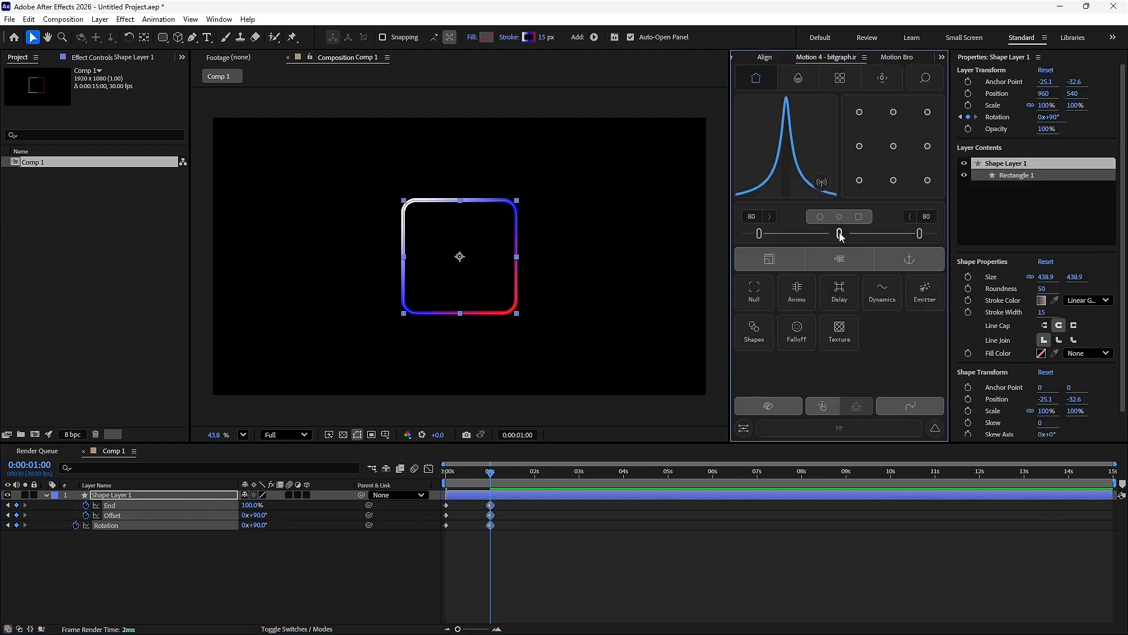
click(429, 468)
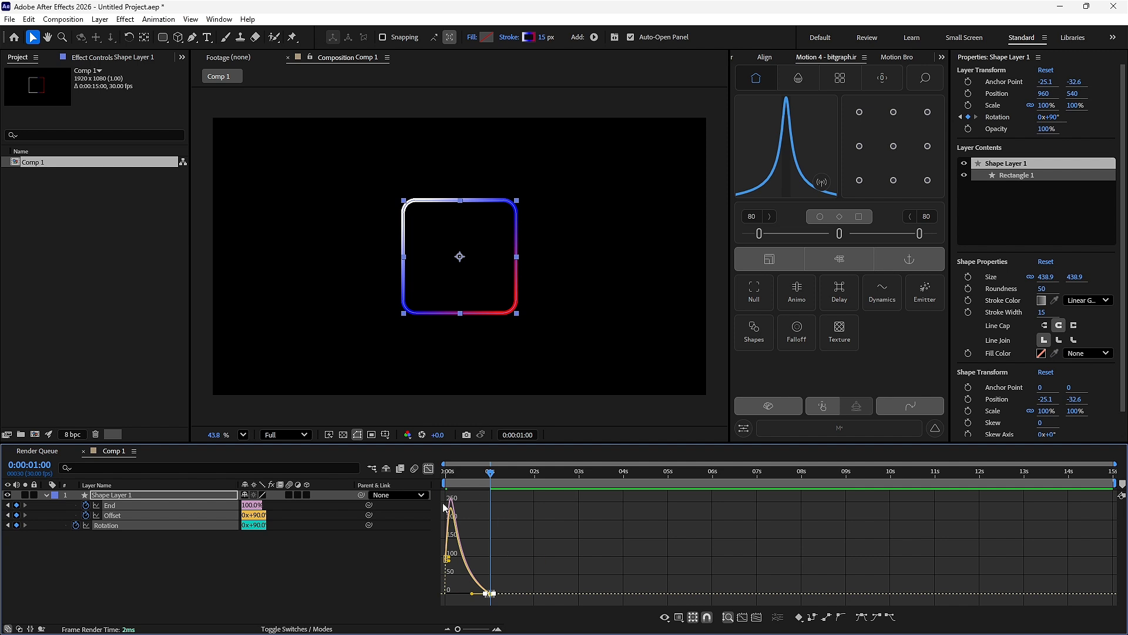
click(429, 469)
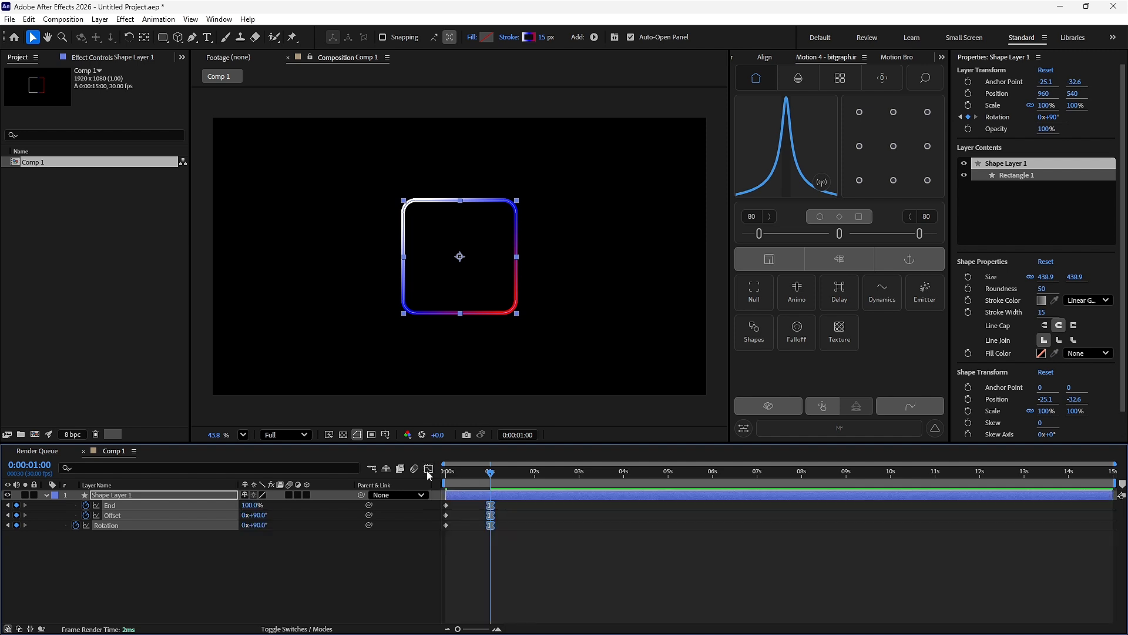
Move the final Rotation keyframe to 0:00:01:17 and preview the animation from the start.
click(521, 539)
drag(490, 524, 516, 529)
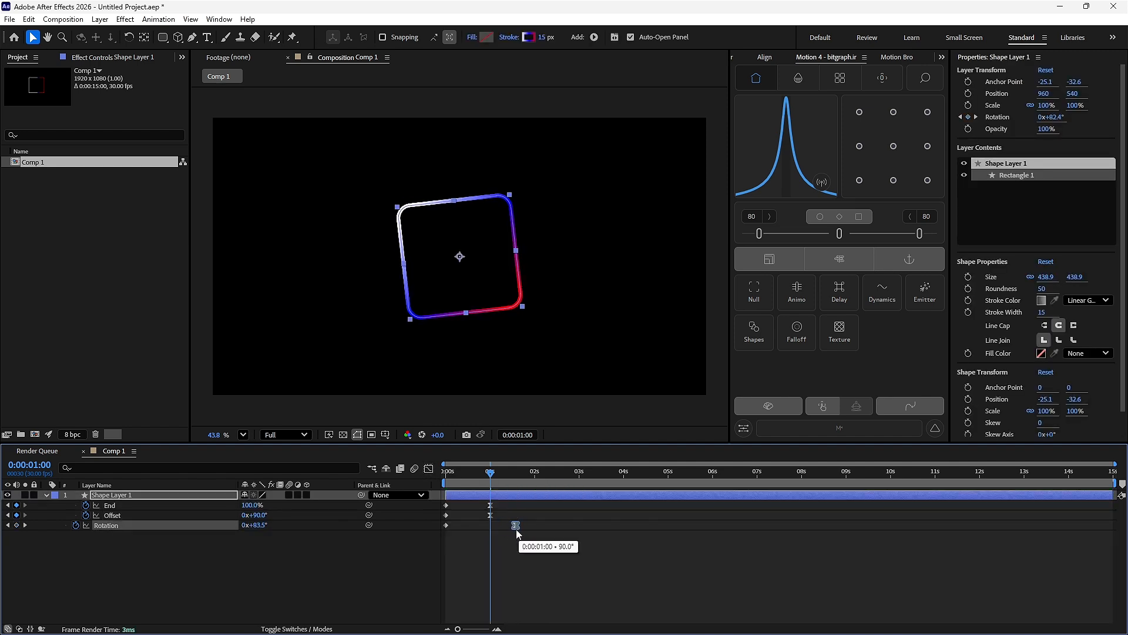
drag(490, 473, 447, 473)
key(space)
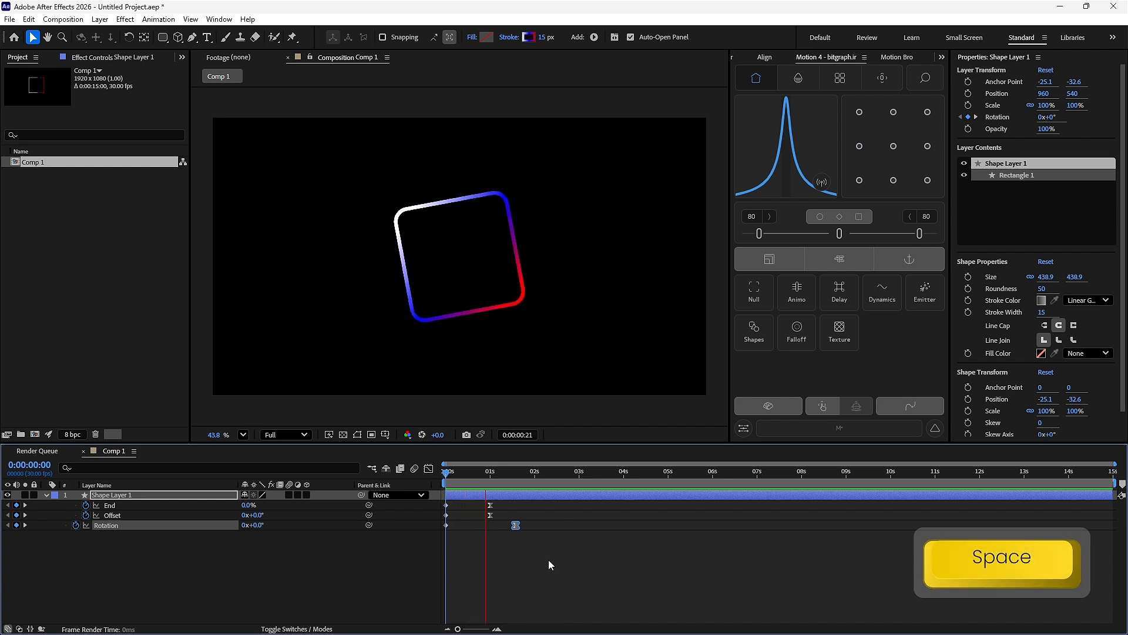
key(space)
key(KP_0)
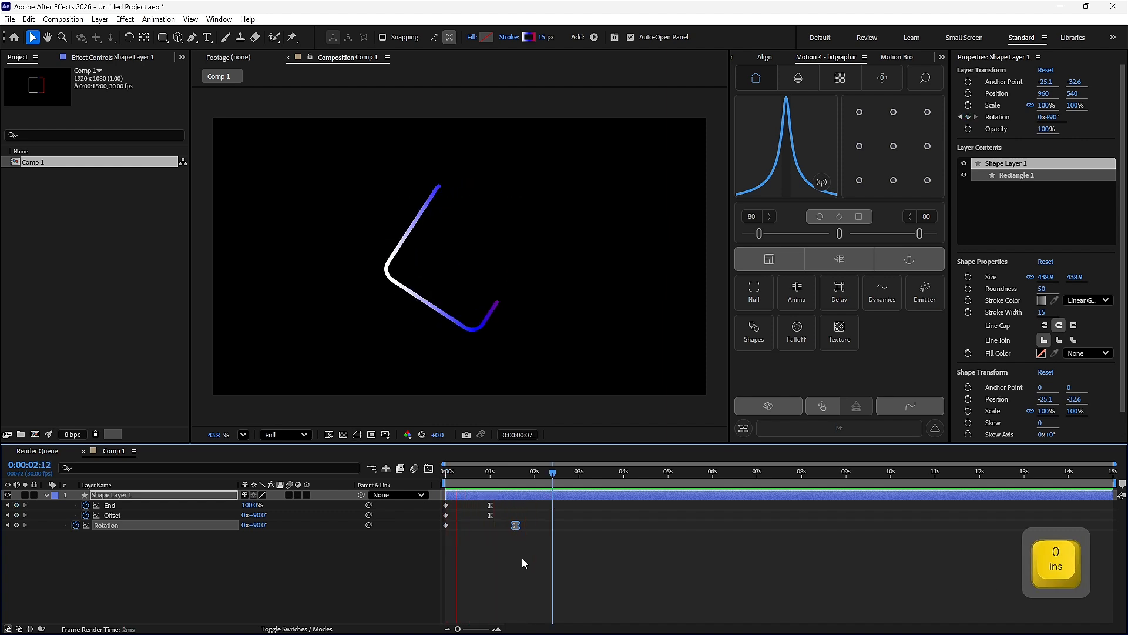
key(space)
key(KP_0)
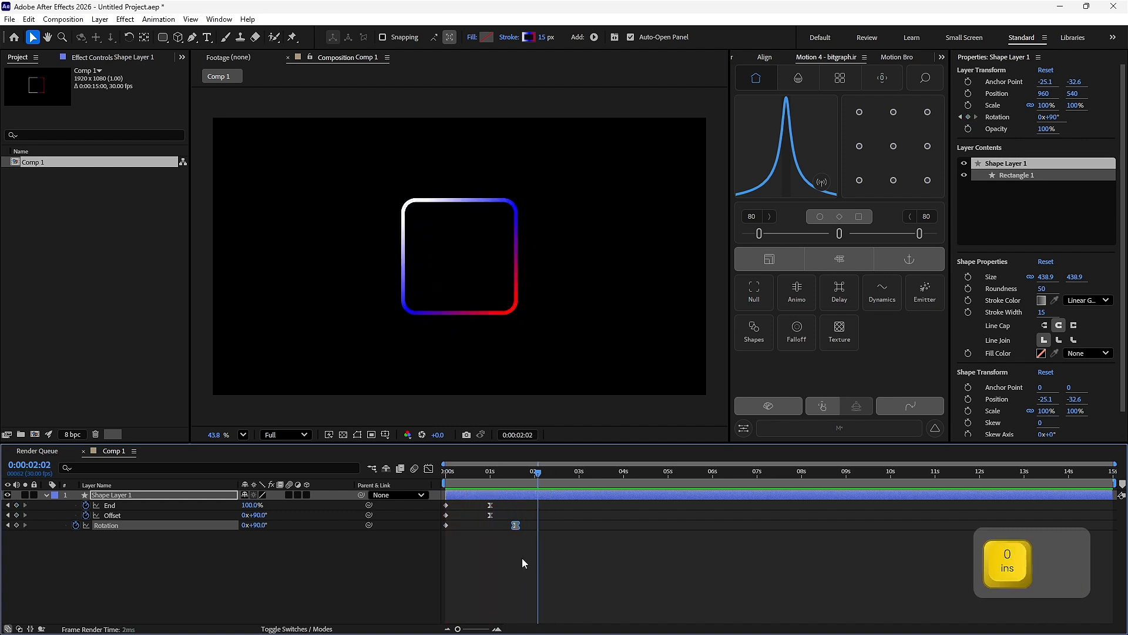
key(space)
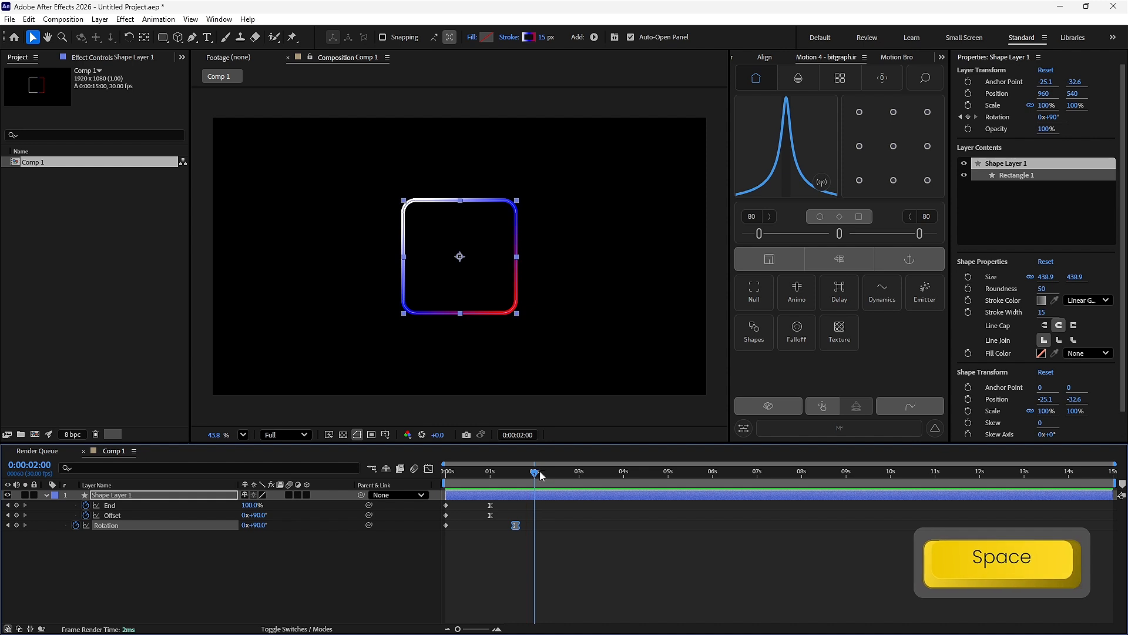
Try a Rotation of 180° on the keyframe at 0:00:01:17 and preview the animation.
drag(522, 482, 503, 501)
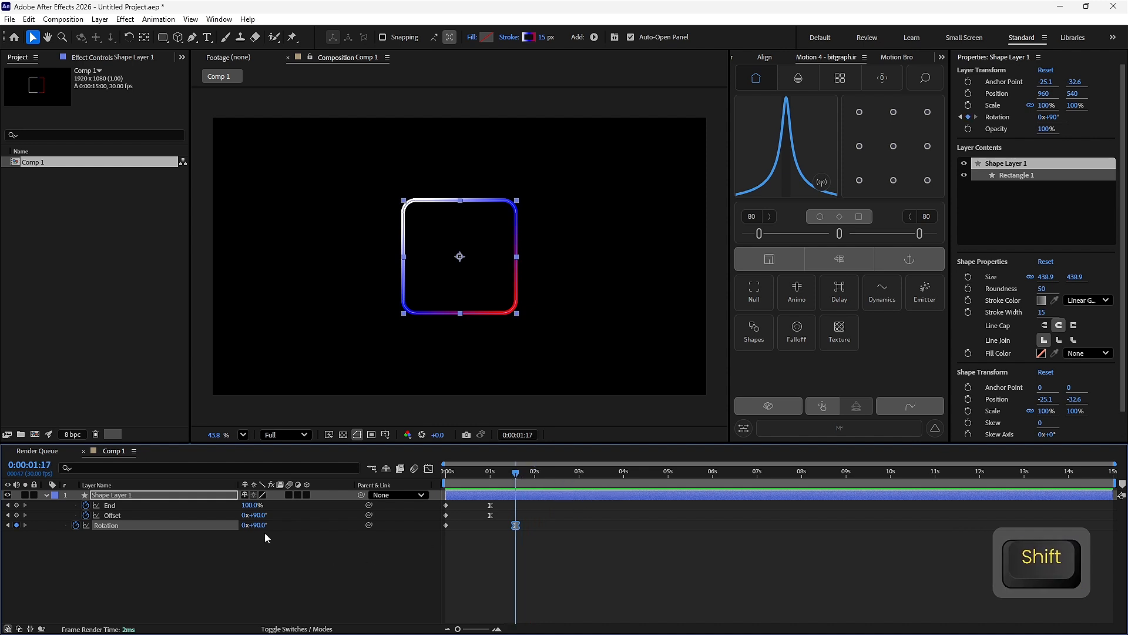
text(180)
key(Return)
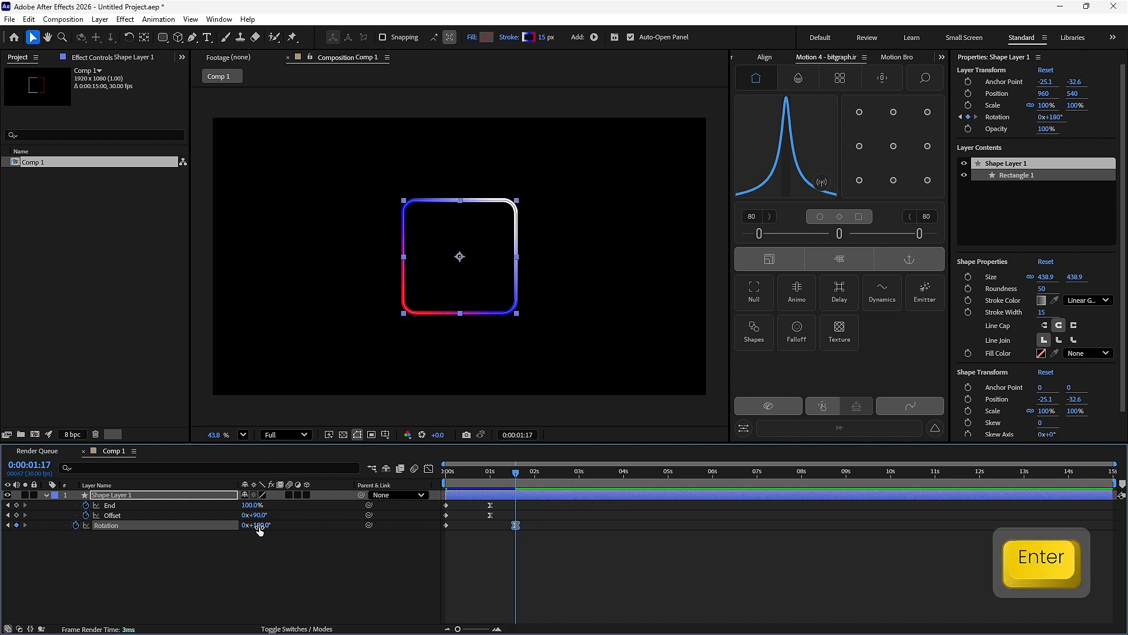
key(KP_0)
key(space)
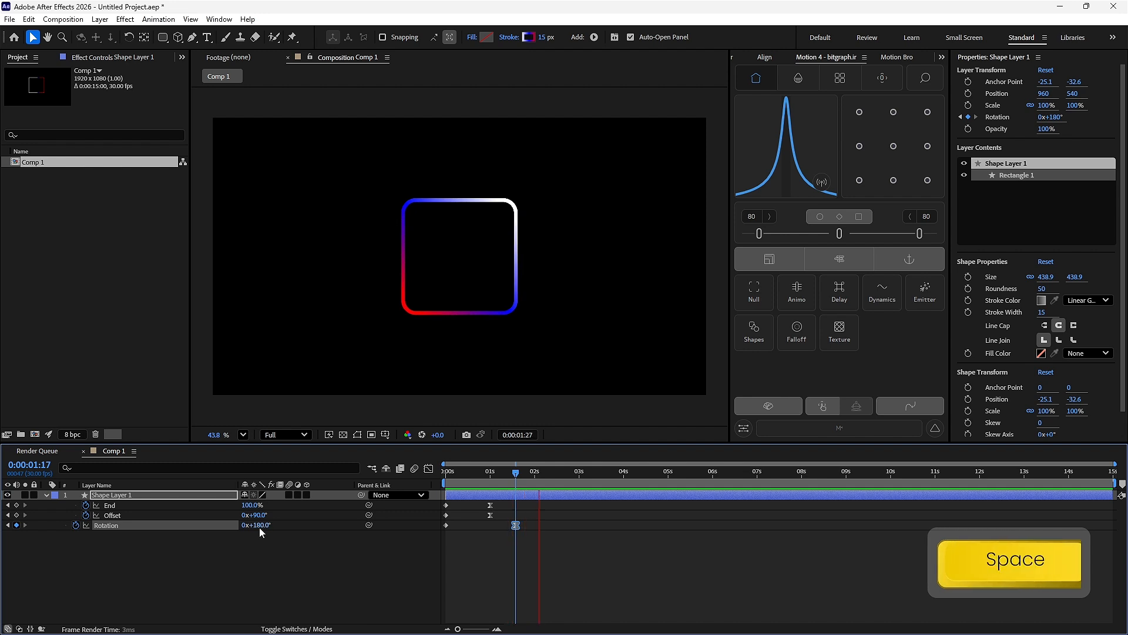
key(space)
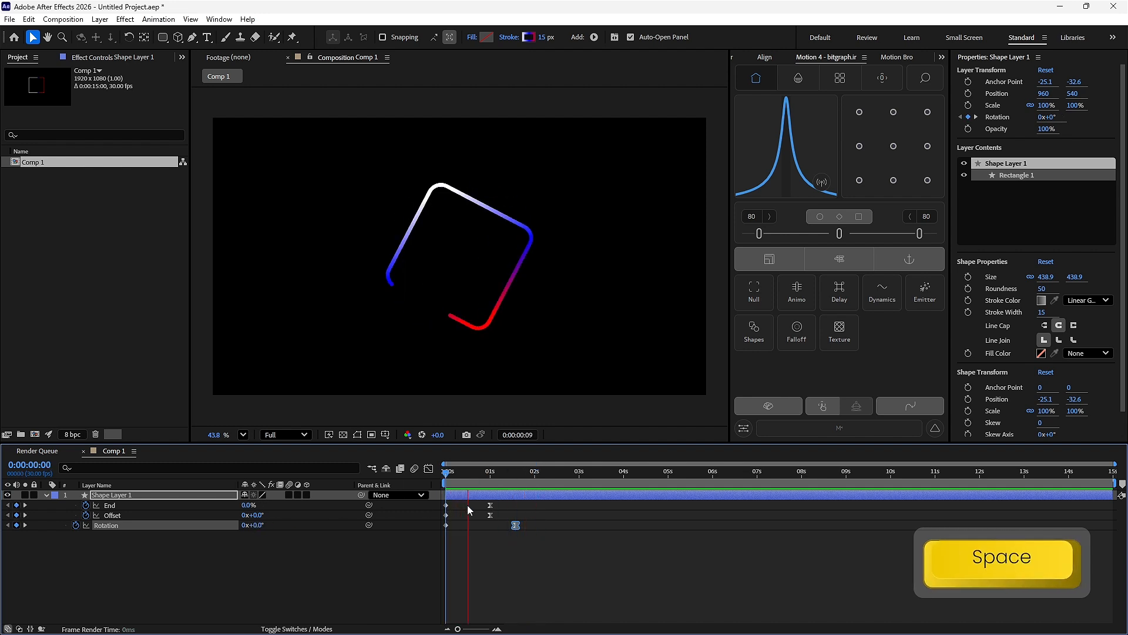
key(space)
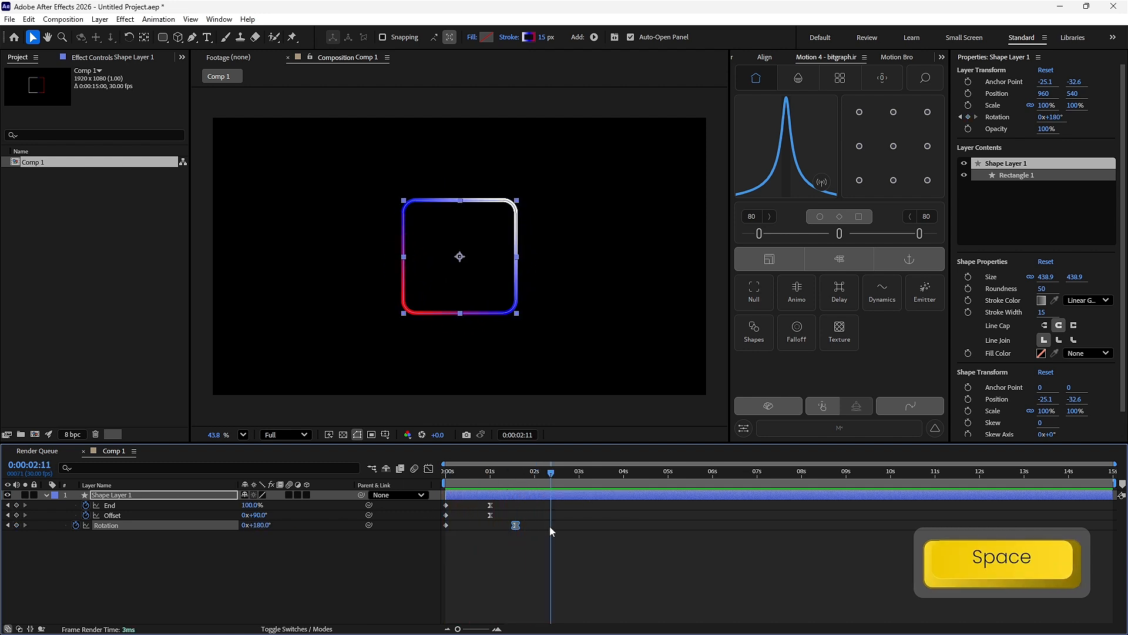
Undo the 180° Rotation change and preview the animation again.
key(ctrl+z)
key(space)
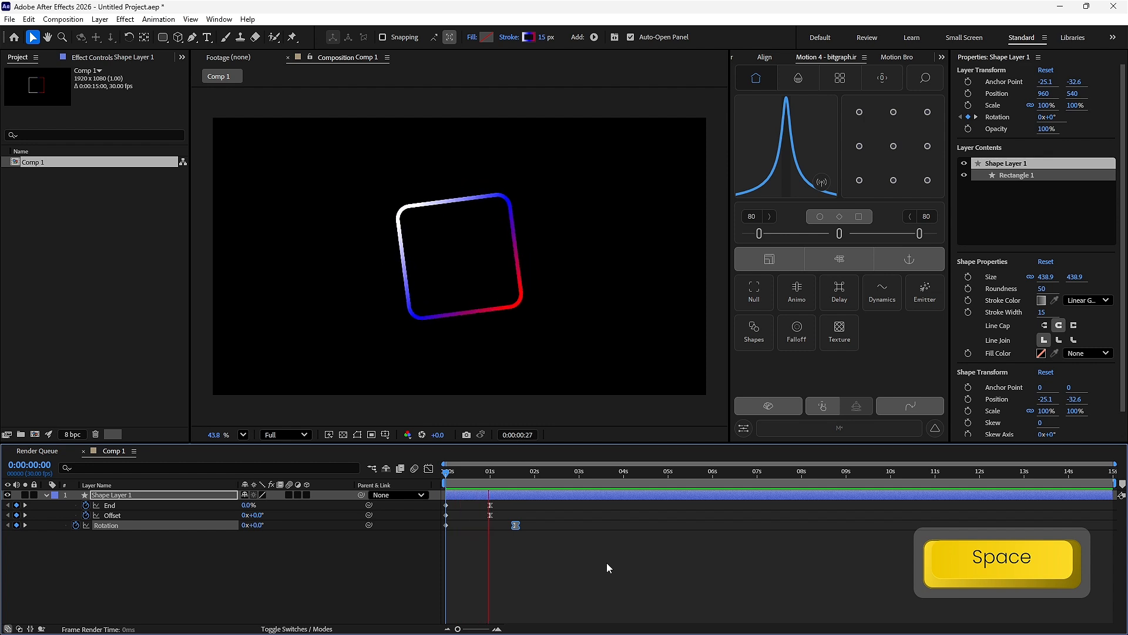
drag(550, 474, 514, 478)
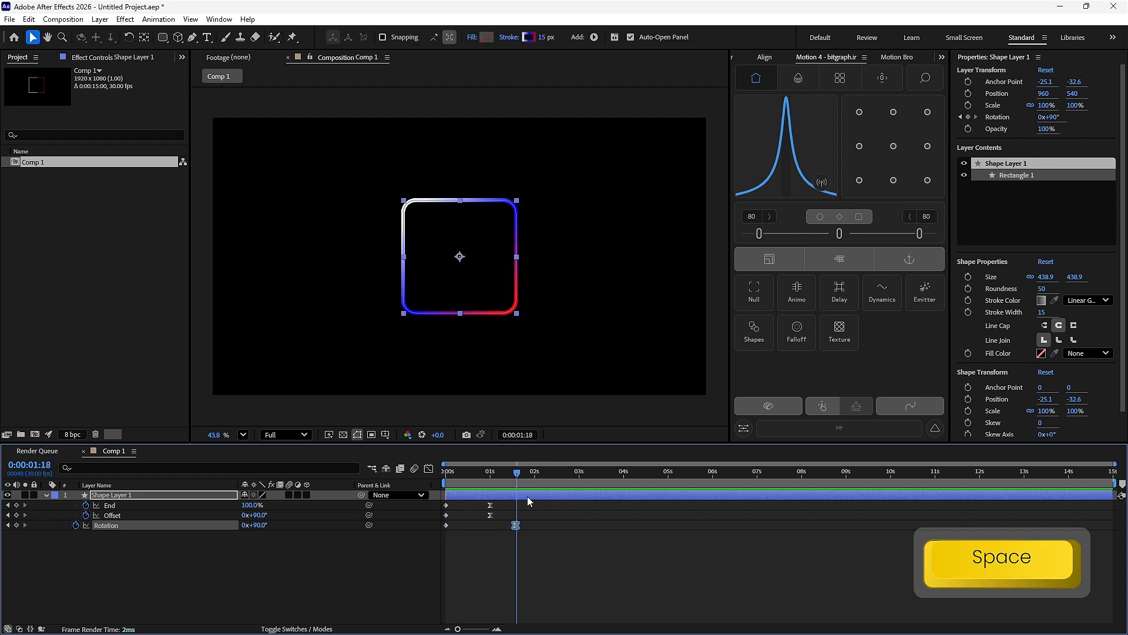
Duplicate Shape Layer 1 with its keyframes and preview the composition.
click(527, 496)
key(ctrl+d)
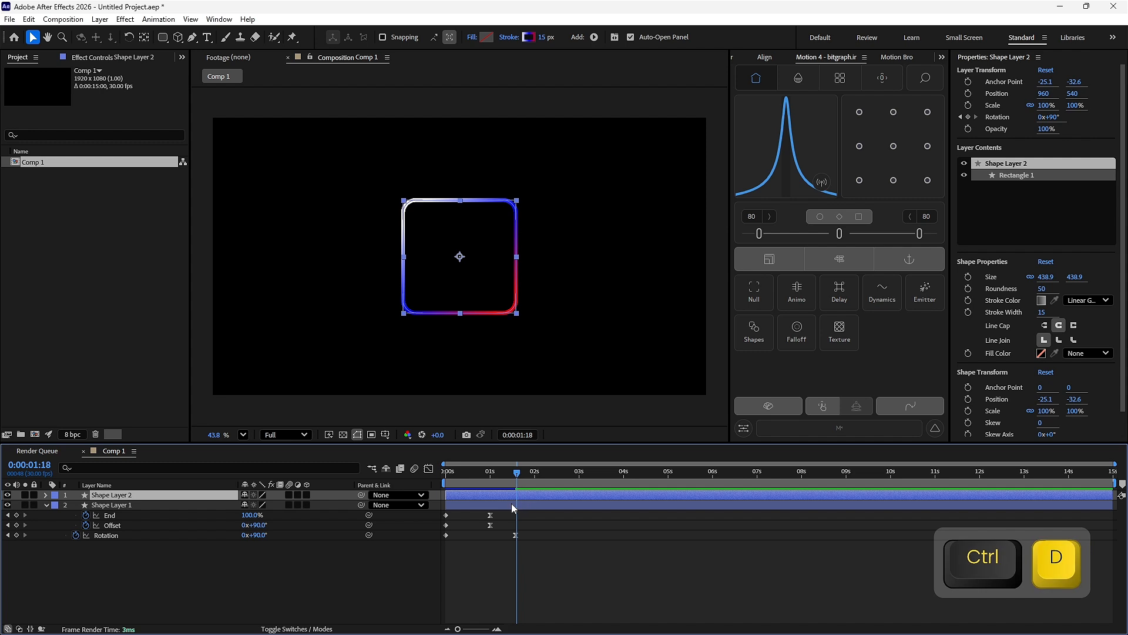
key(KP_0)
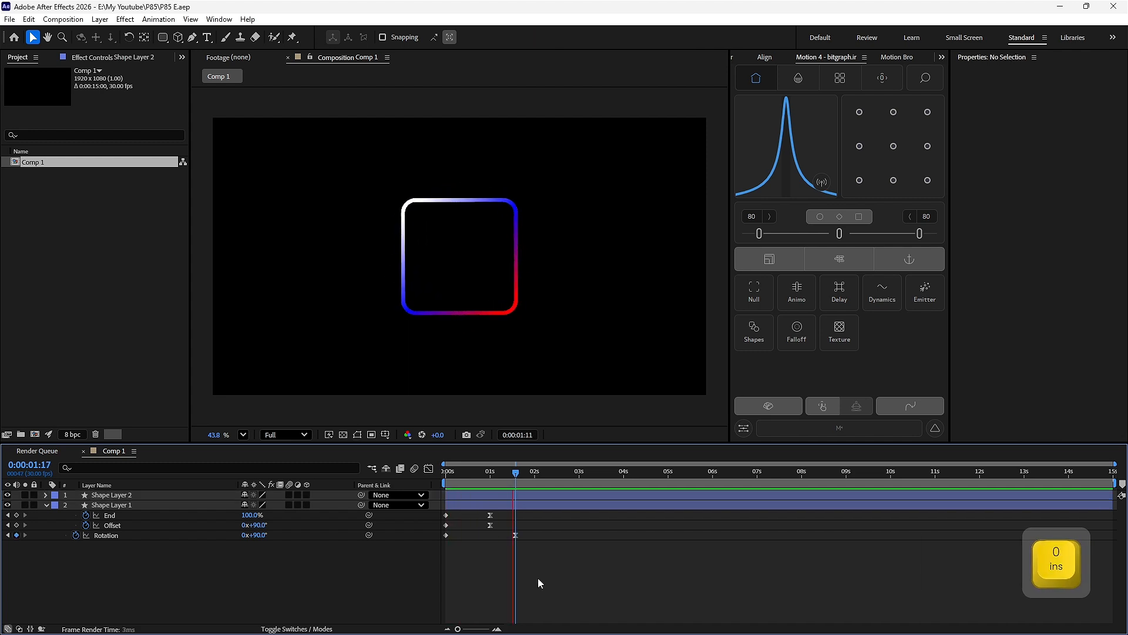
key(space)
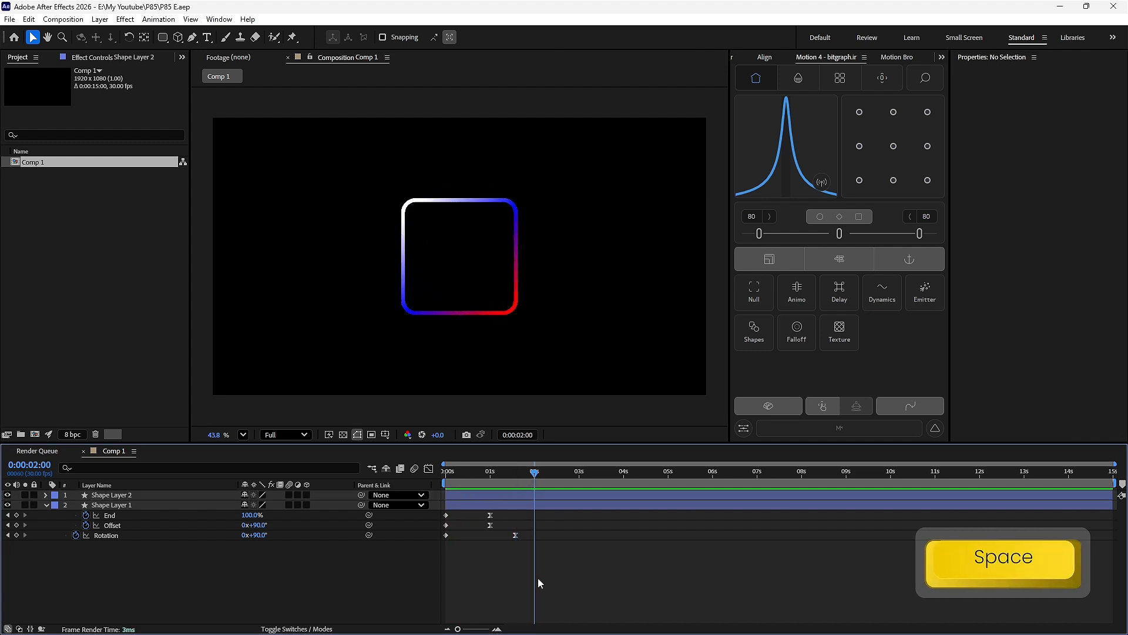
Show Position, Scale and Rotation together for both shape layers.
click(524, 503)
ctrl+click(524, 494)
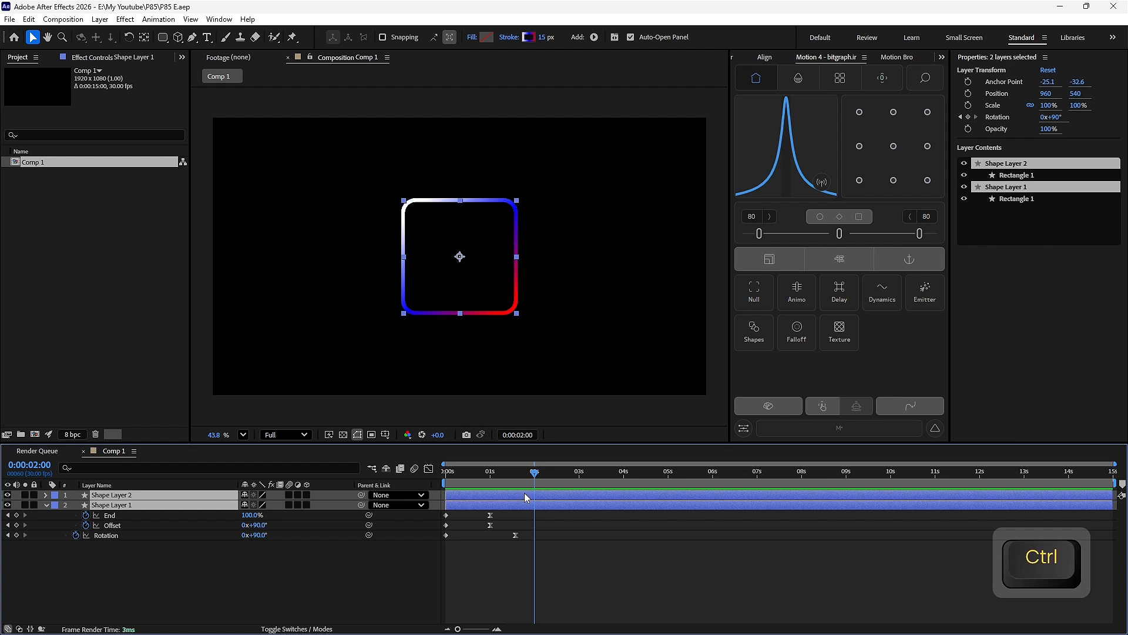
key(s)
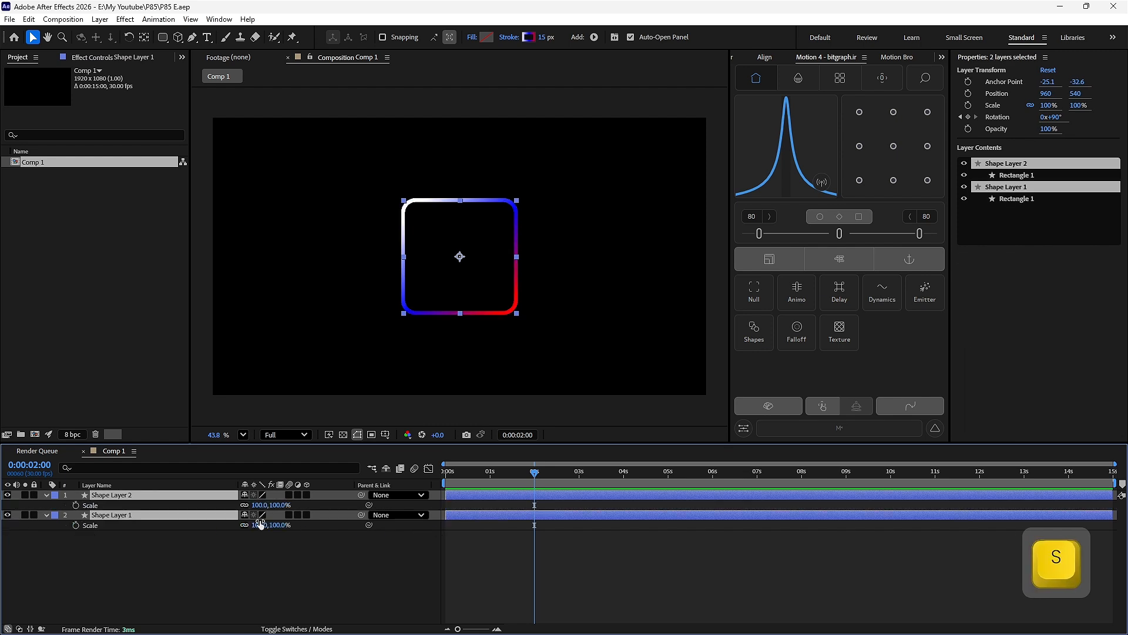
key(shift+p)
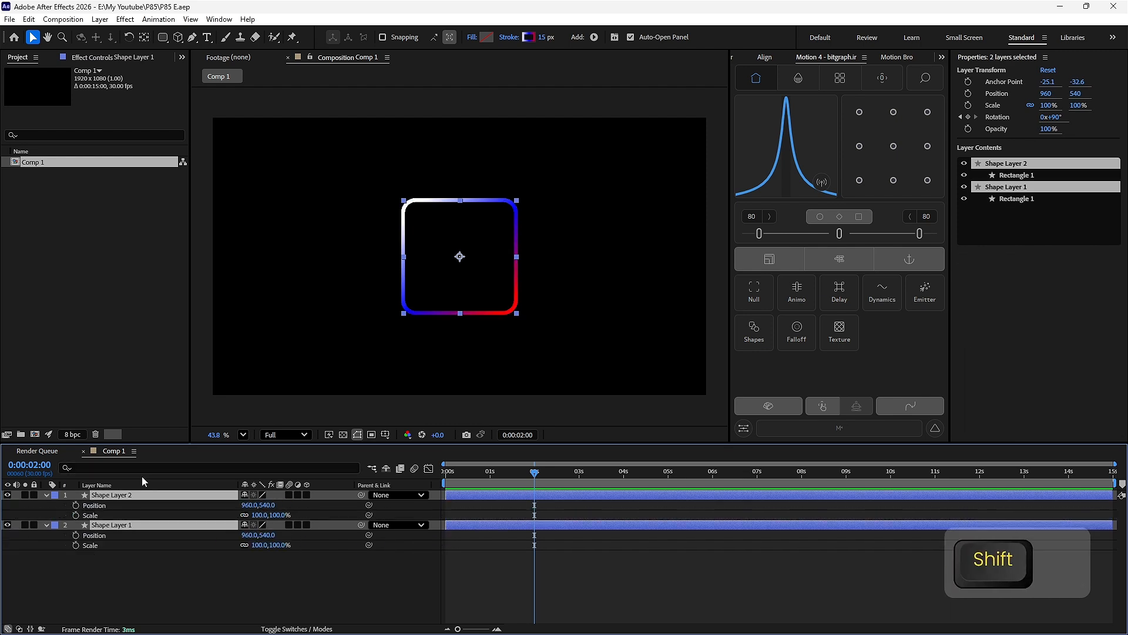
key(shift+r)
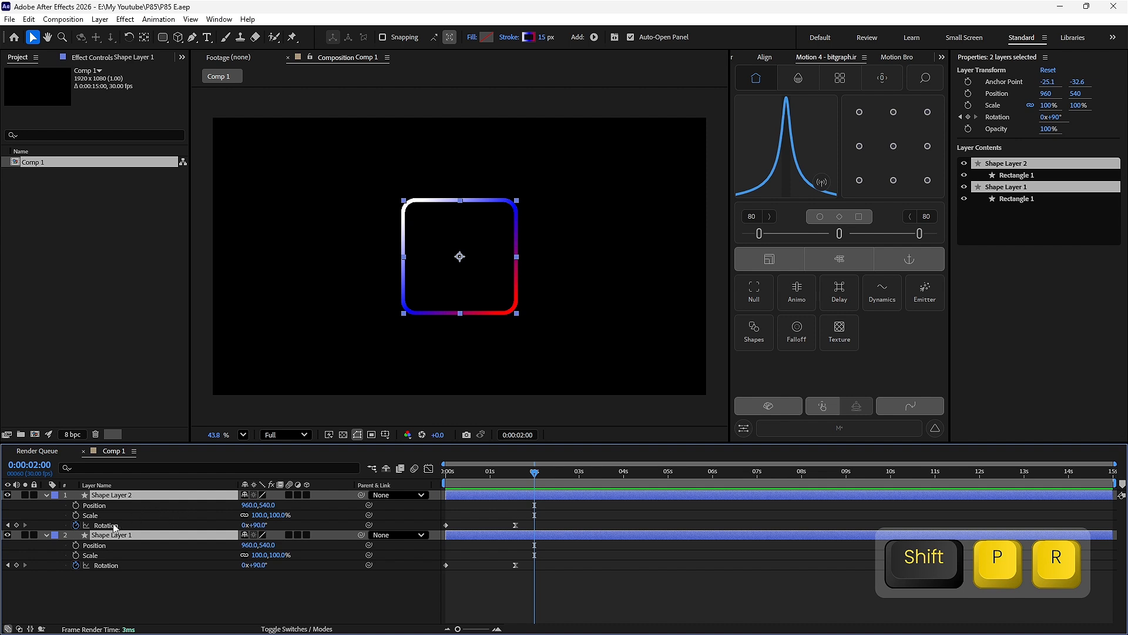
Add Rotation, Position and Scale keyframes to both shape layers at 0:00:02:00.
click(16, 524)
click(16, 565)
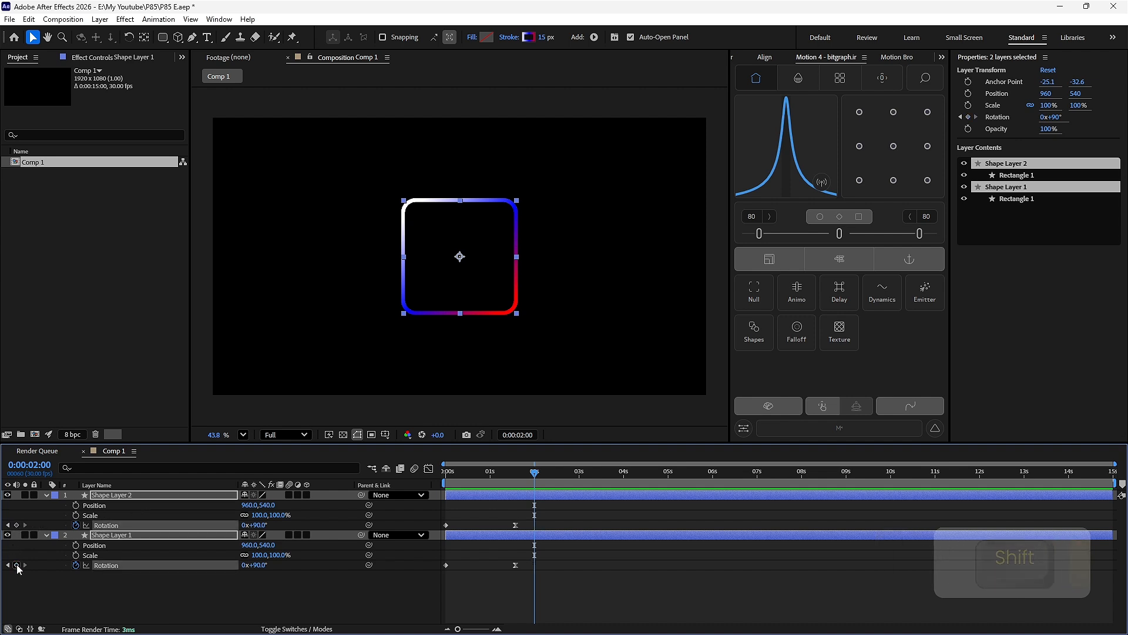
click(16, 565)
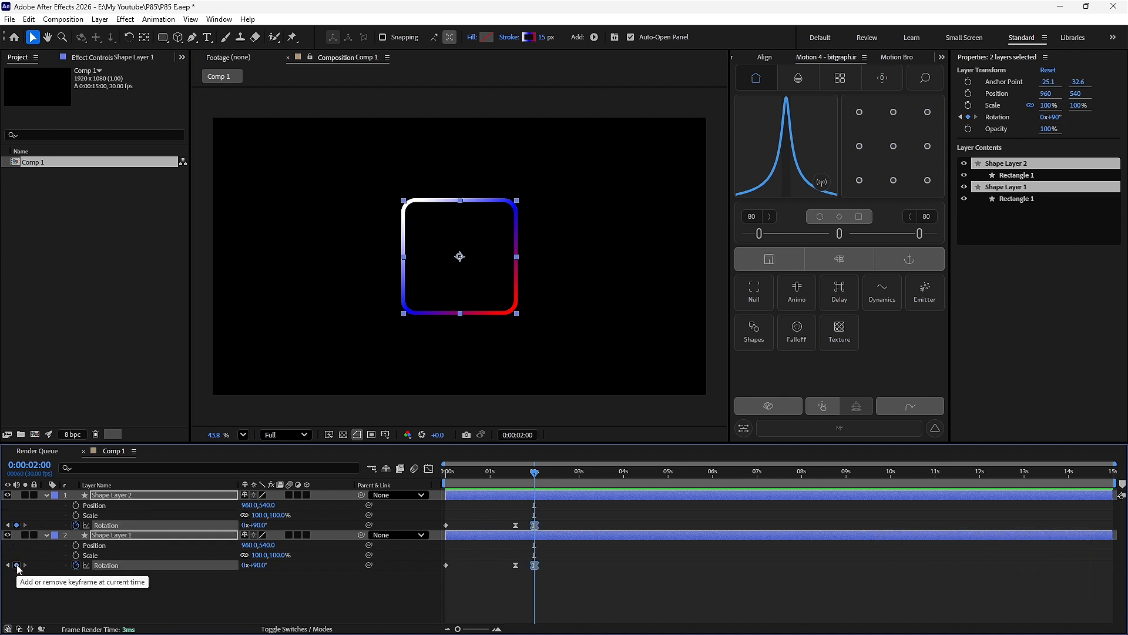
click(76, 506)
click(76, 515)
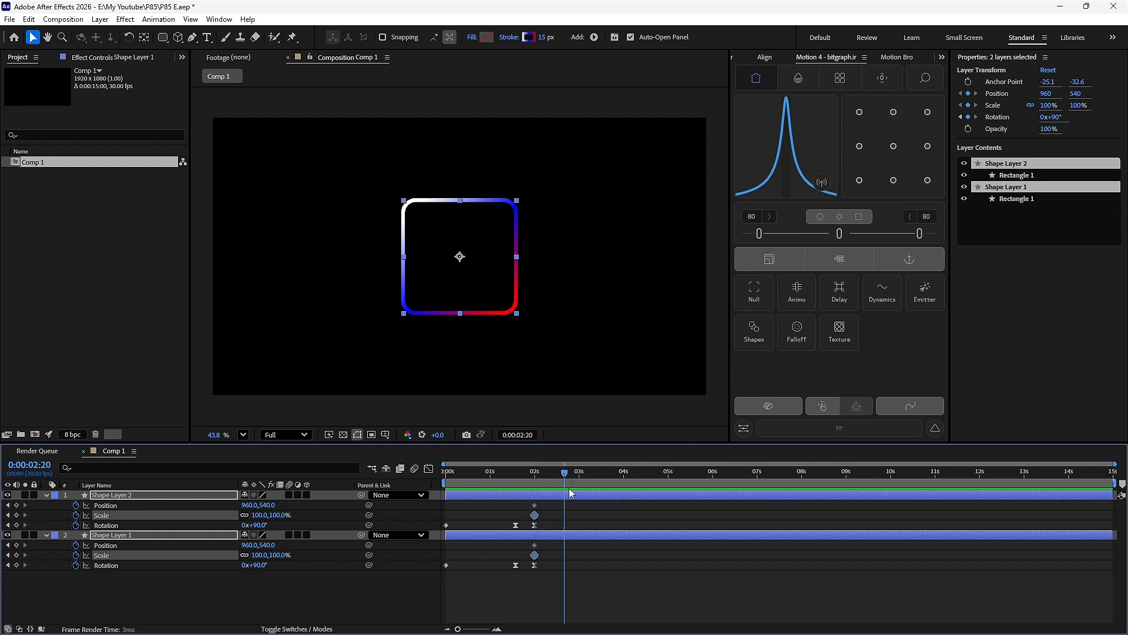
Set the Scale of Shape Layer 2 and Shape Layer 1 to 60% at 0:00:04:00.
drag(570, 494, 624, 503)
click(412, 595)
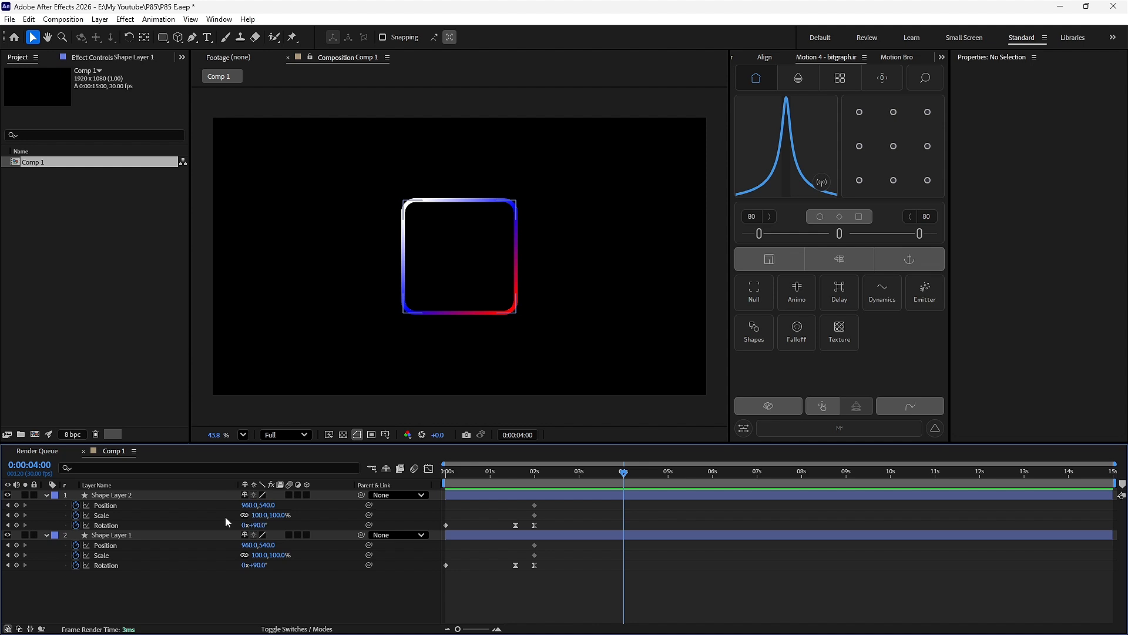
text(60)
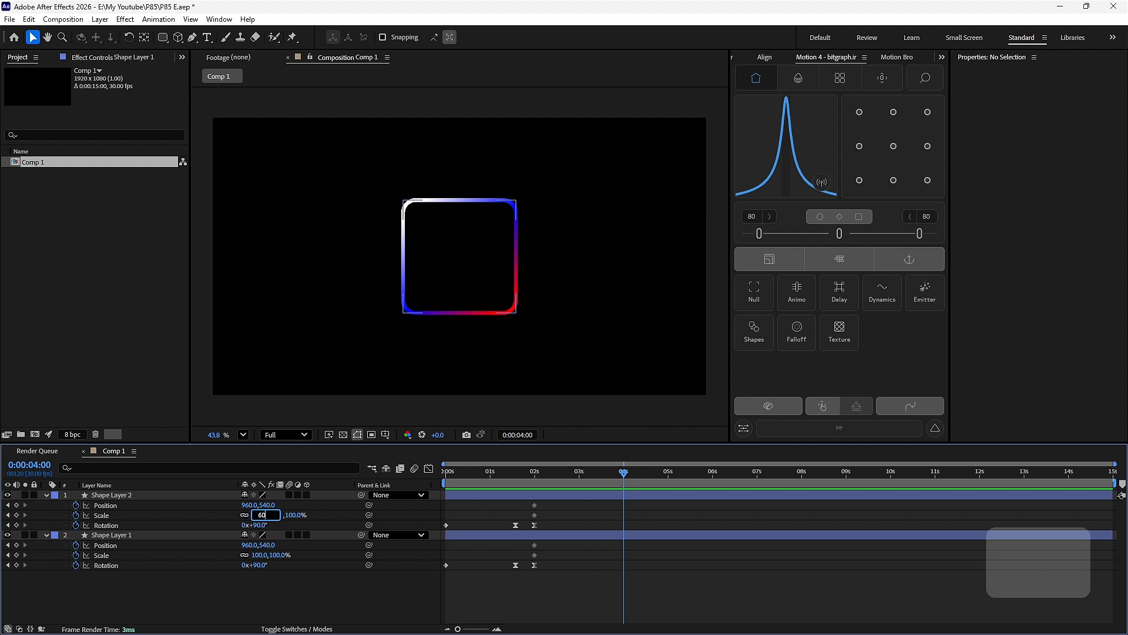
key(Return)
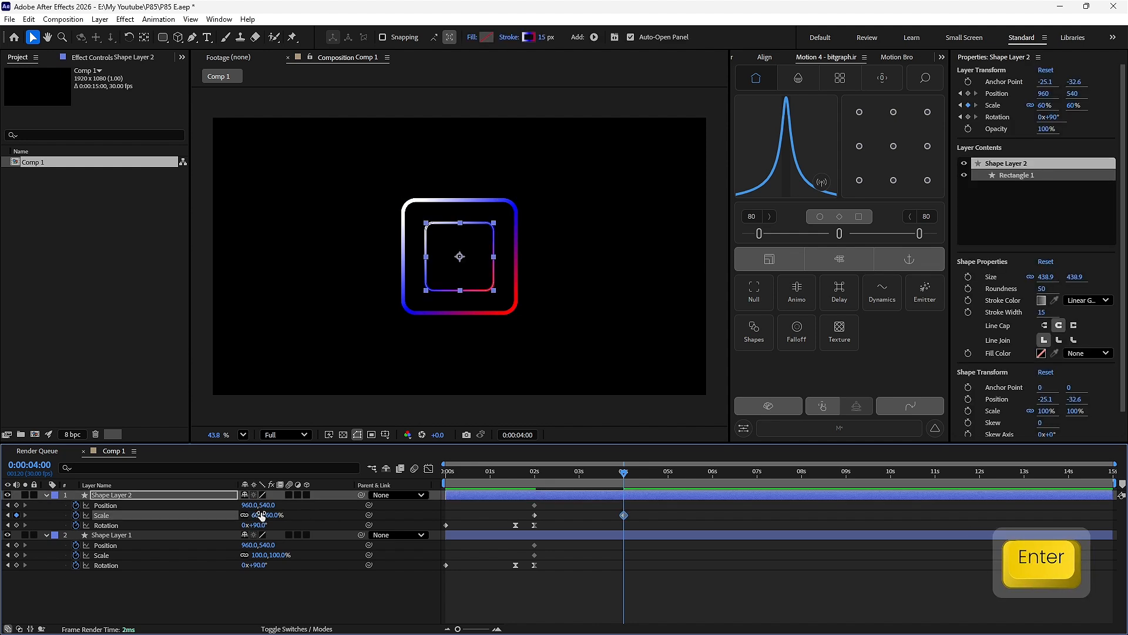
click(260, 554)
text(60)
key(Return)
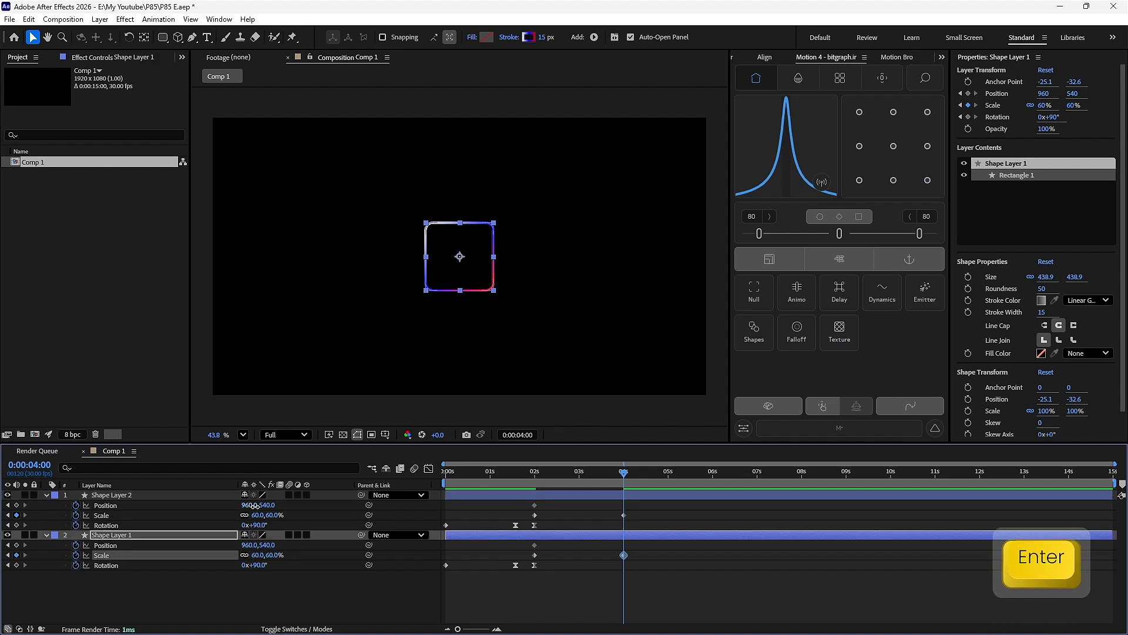
Show the Title/Action Safe guides and set X Position at 0:00:04:00 to 1596 for Shape Layer 2 and 326 for Shape Layer 1.
drag(254, 505, 611, 505)
click(385, 434)
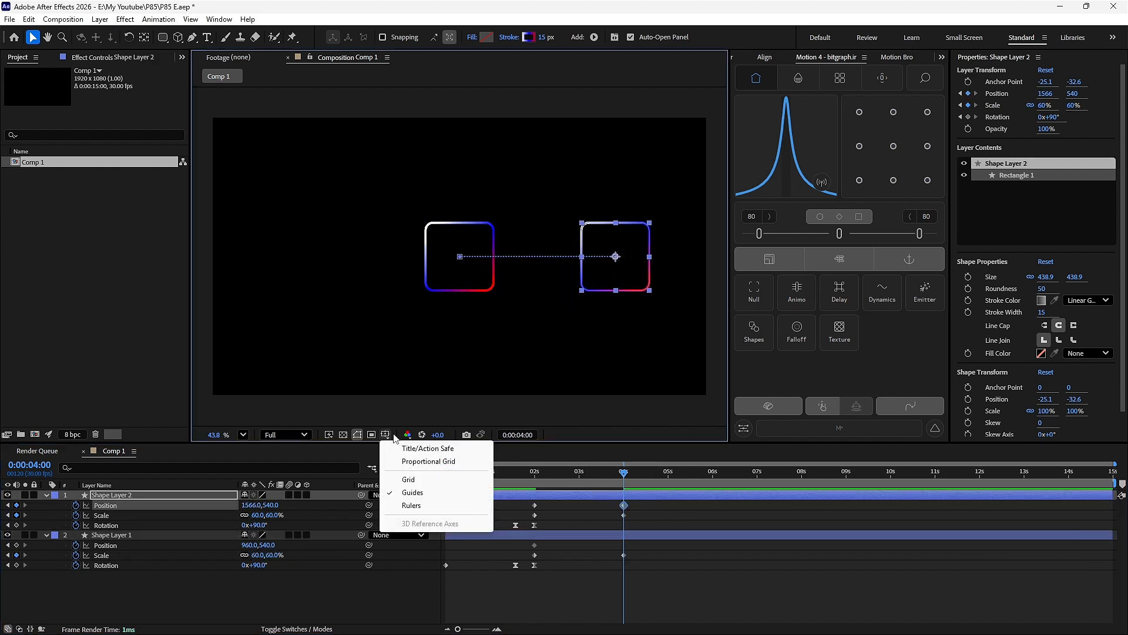
click(428, 448)
drag(251, 505, 206, 543)
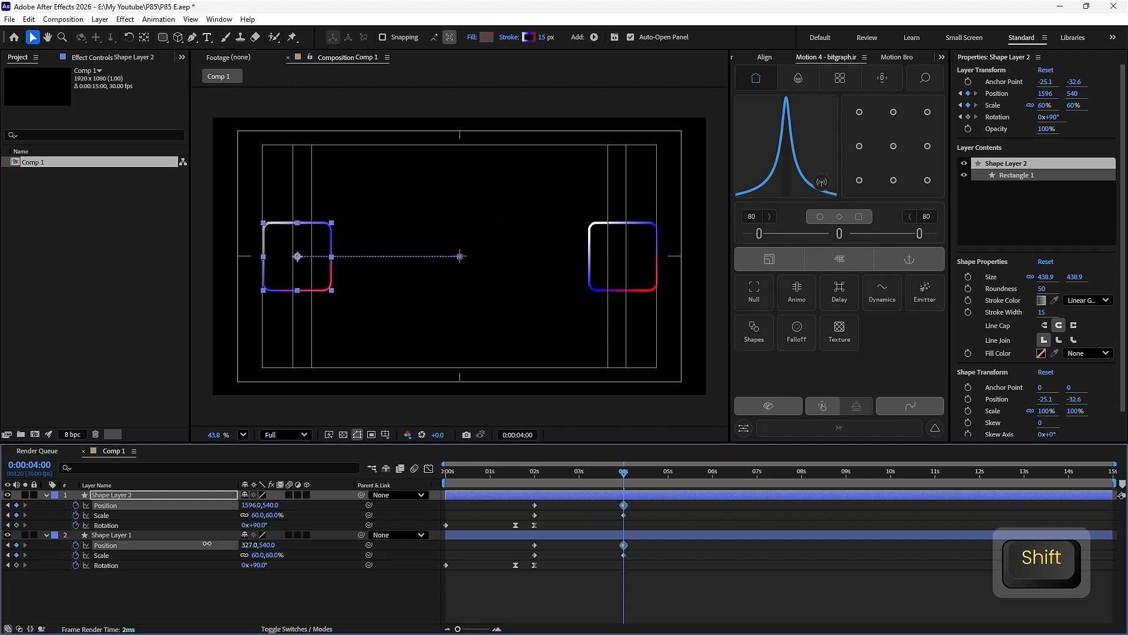
click(207, 543)
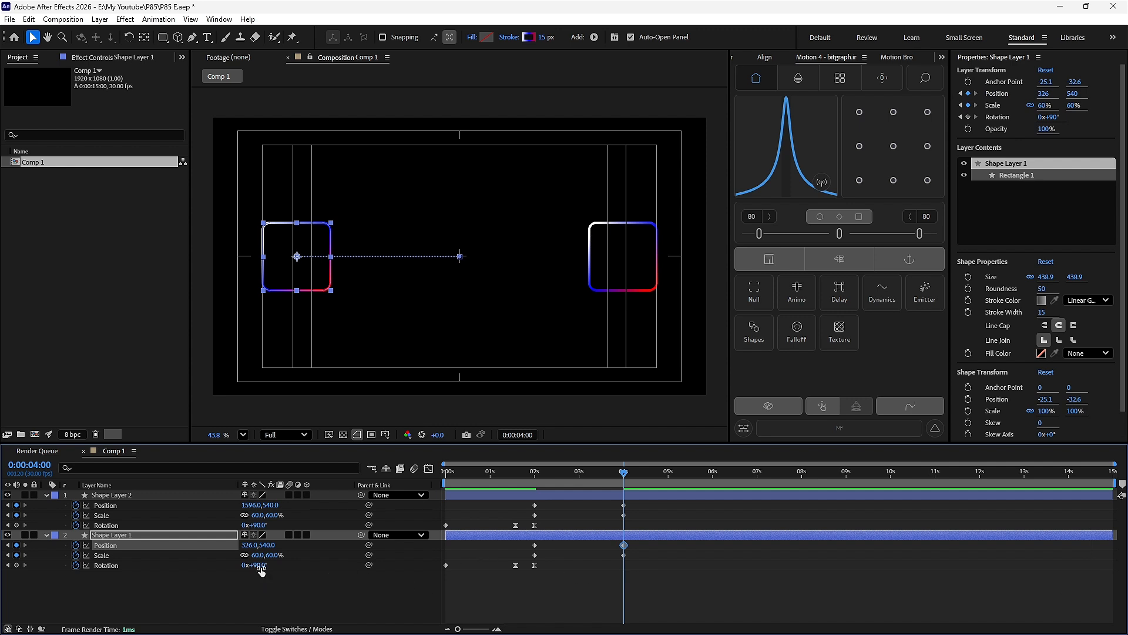
Set Rotation at 0:00:04:00 to 0° for Shape Layer 1 and 180° for Shape Layer 2.
drag(259, 566, 208, 567)
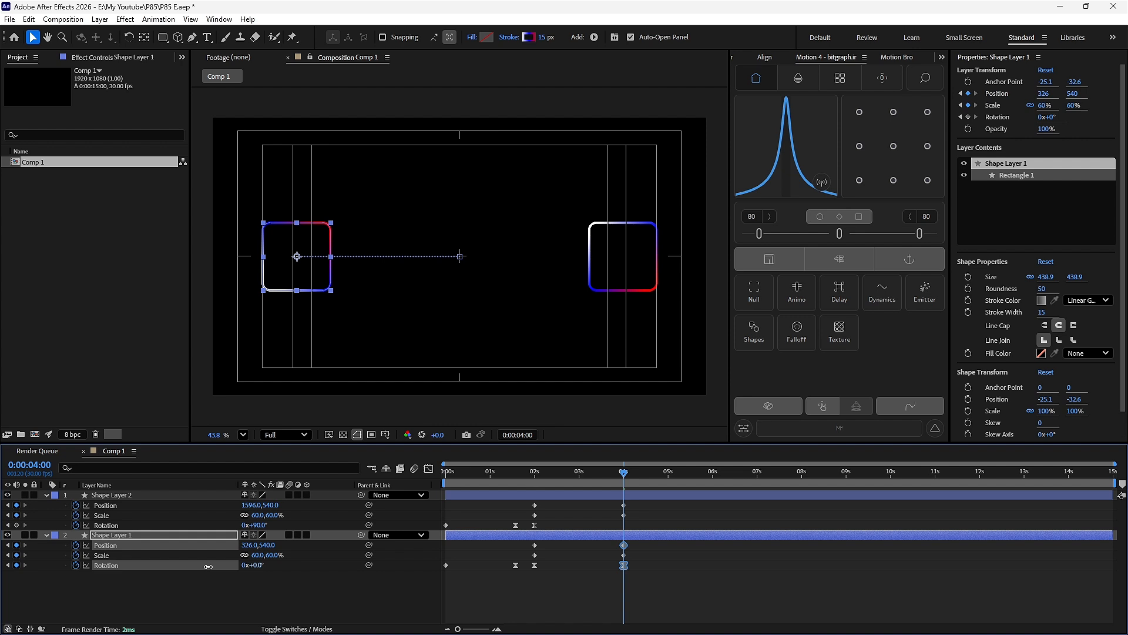
drag(208, 566, 208, 566)
drag(262, 525, 314, 526)
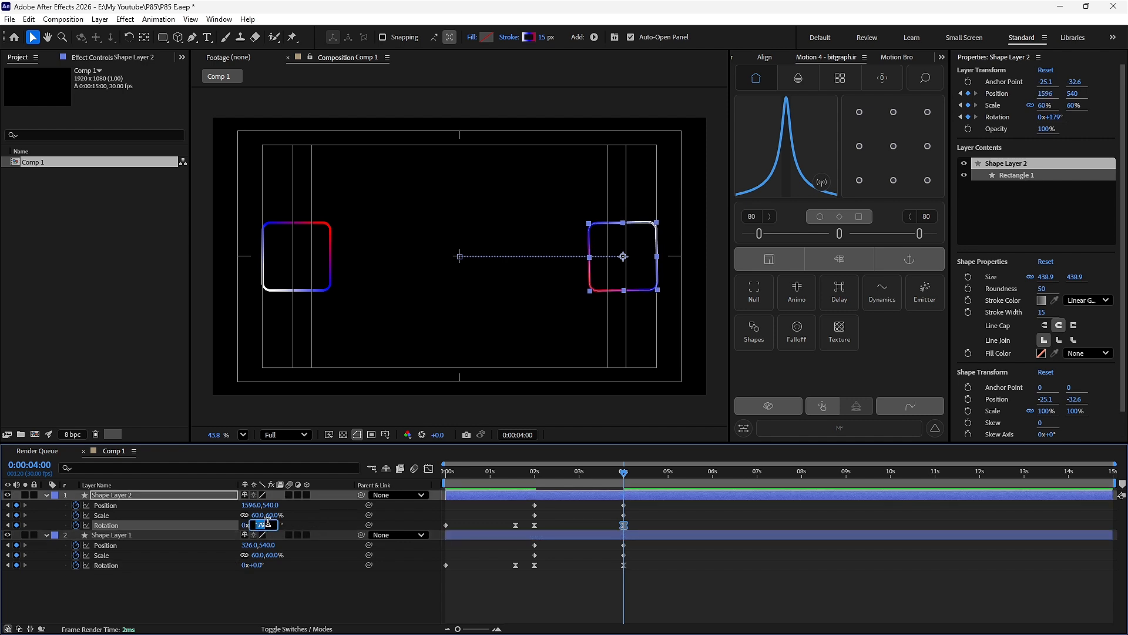
text(180)
key(Return)
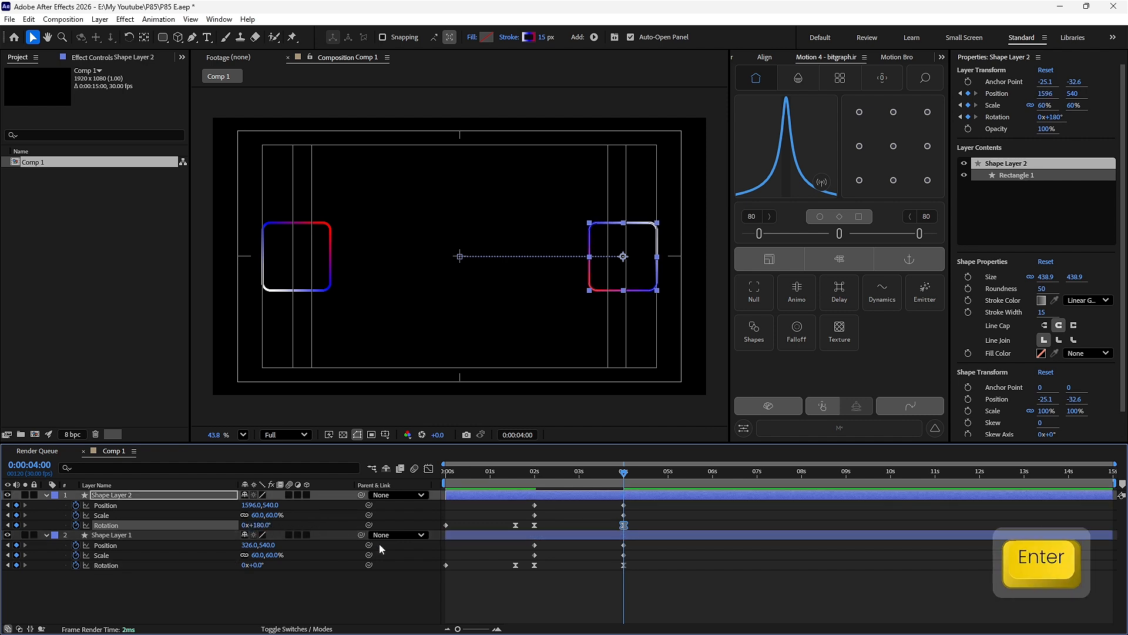
Ease all Position, Scale and Rotation keyframes at 0:00:04:00 on both layers and check their speed graph.
drag(641, 572, 614, 500)
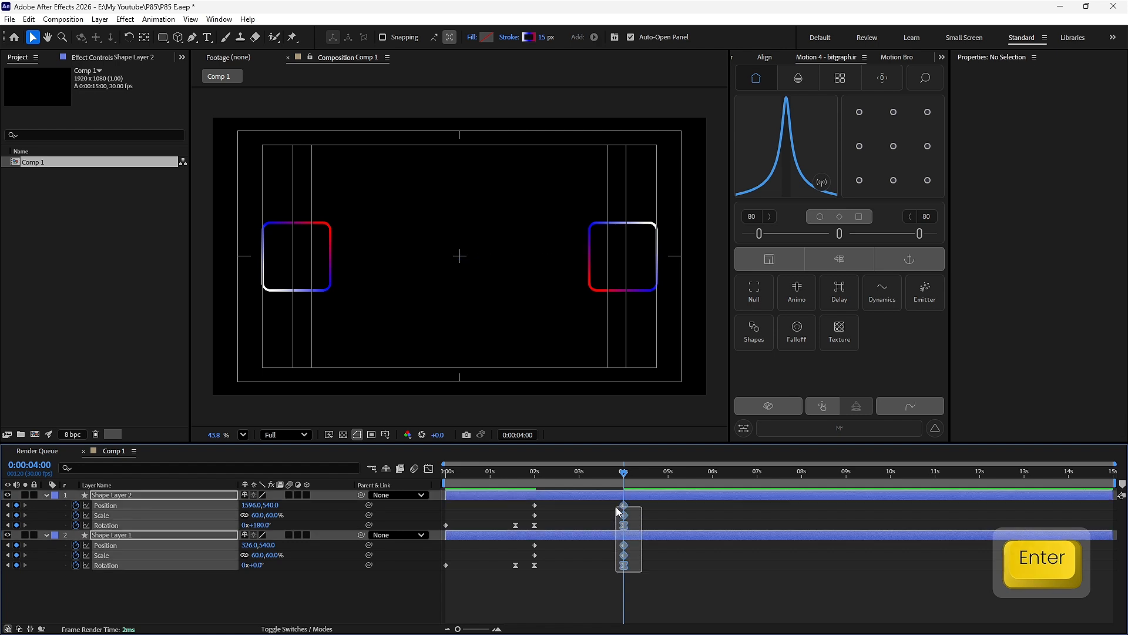
click(428, 468)
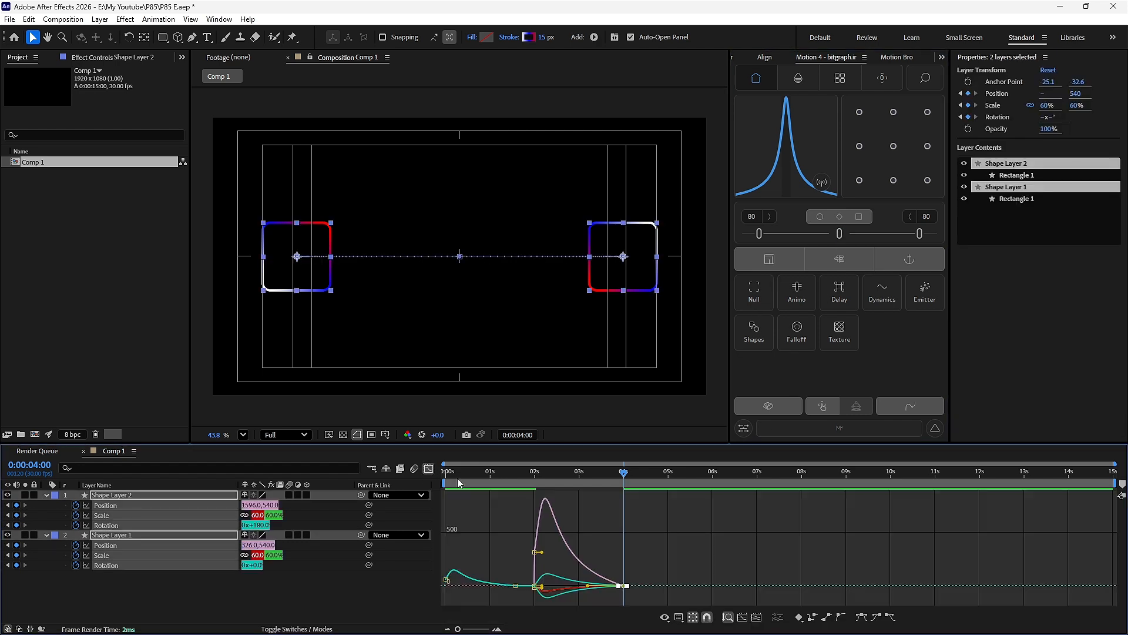
click(429, 468)
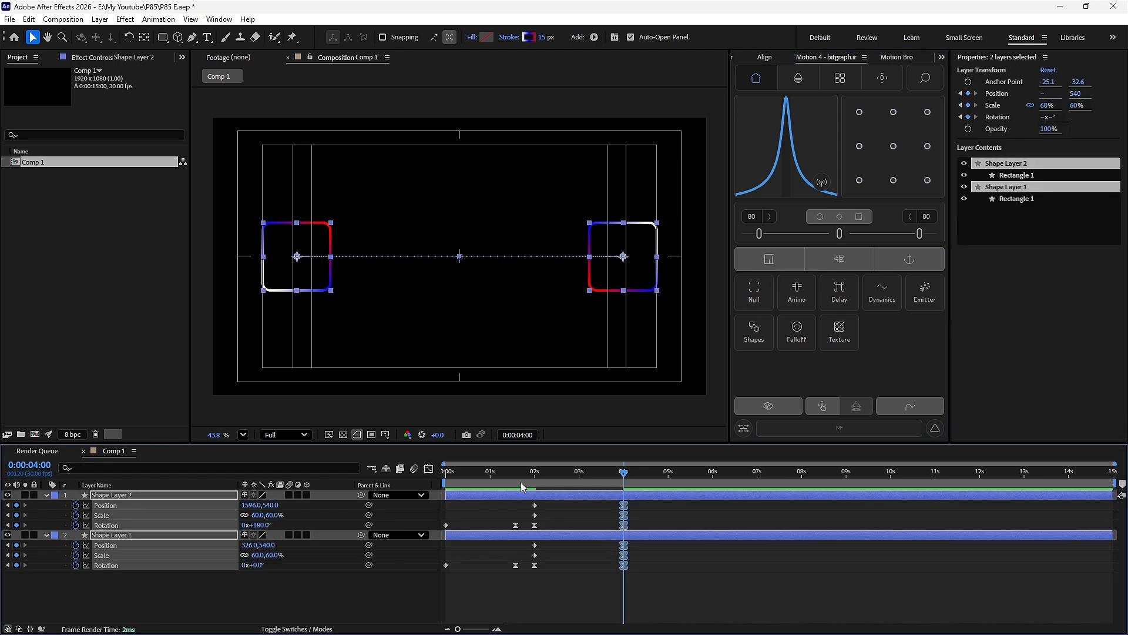
Move the final Rotation keyframes of both layers to just past the 5-second mark and preview the animation.
click(640, 572)
drag(624, 565, 657, 564)
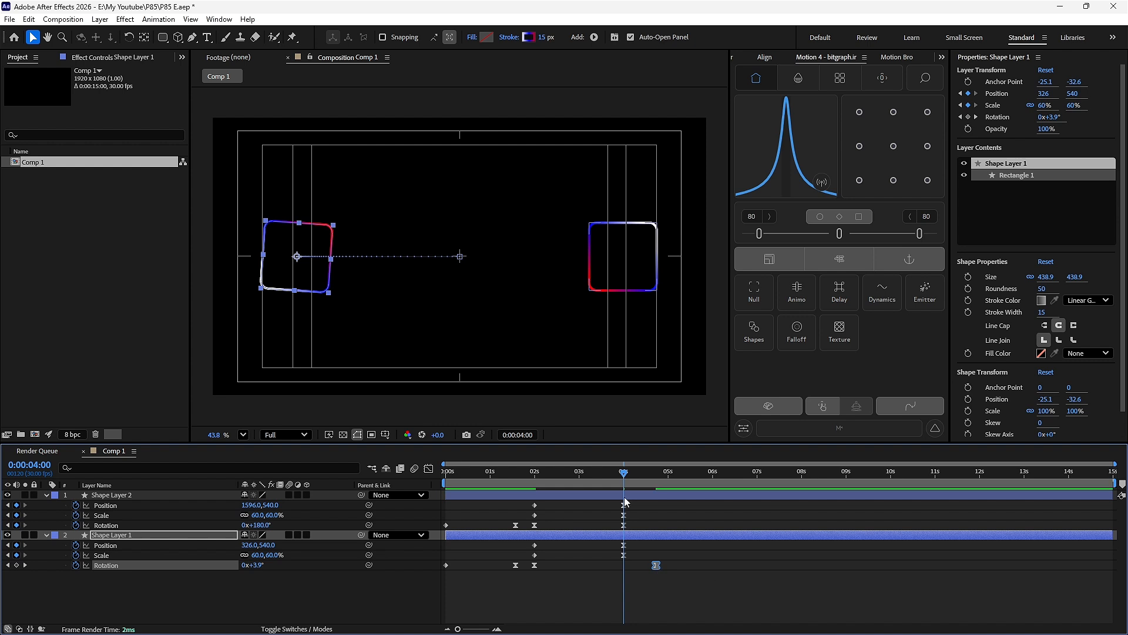
click(624, 525)
key(space)
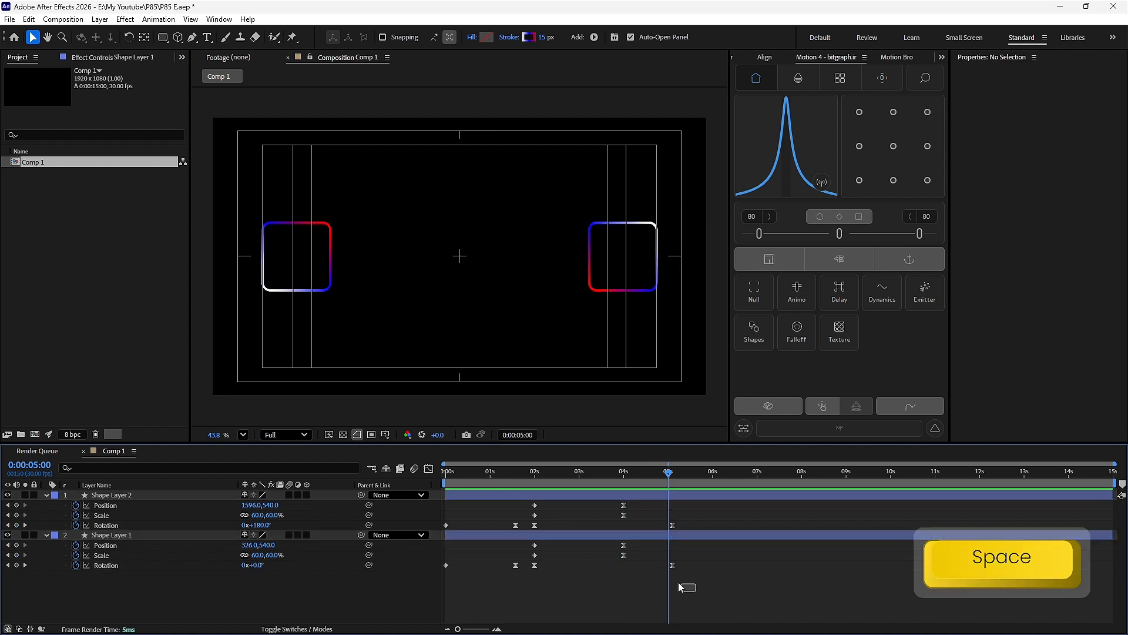
Shift all final keyframes of both layers earlier, with Position and Scale just past 3 seconds, and preview the result.
drag(690, 589, 512, 489)
key(space)
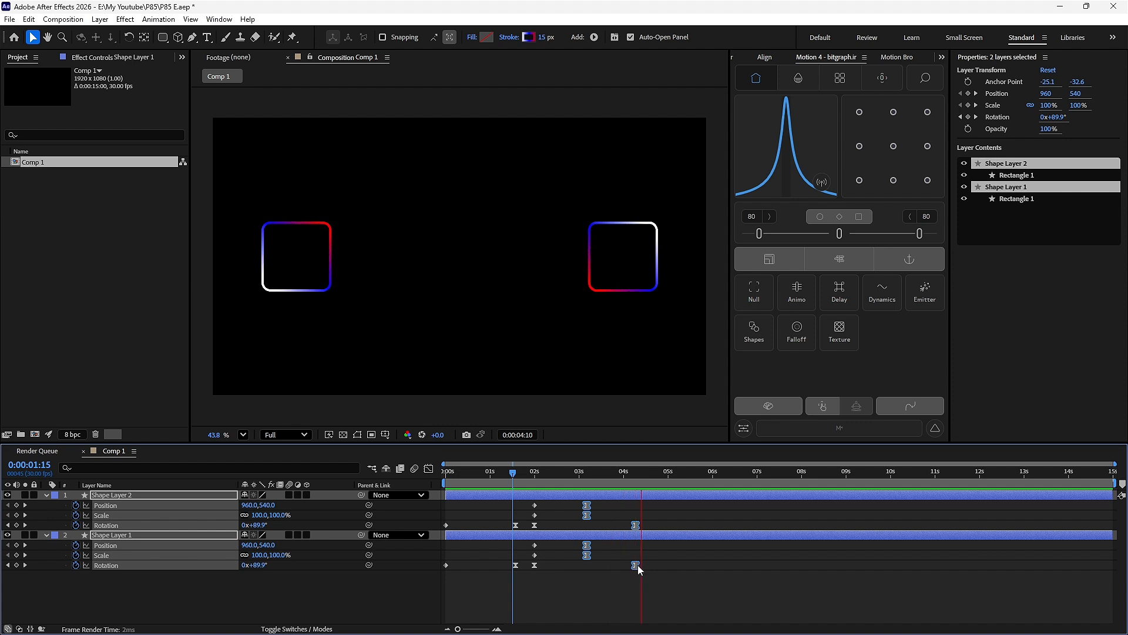
key(space)
Move the final Rotation keyframes of both layers to about 3.6 seconds and replay the animation.
drag(640, 576, 607, 525)
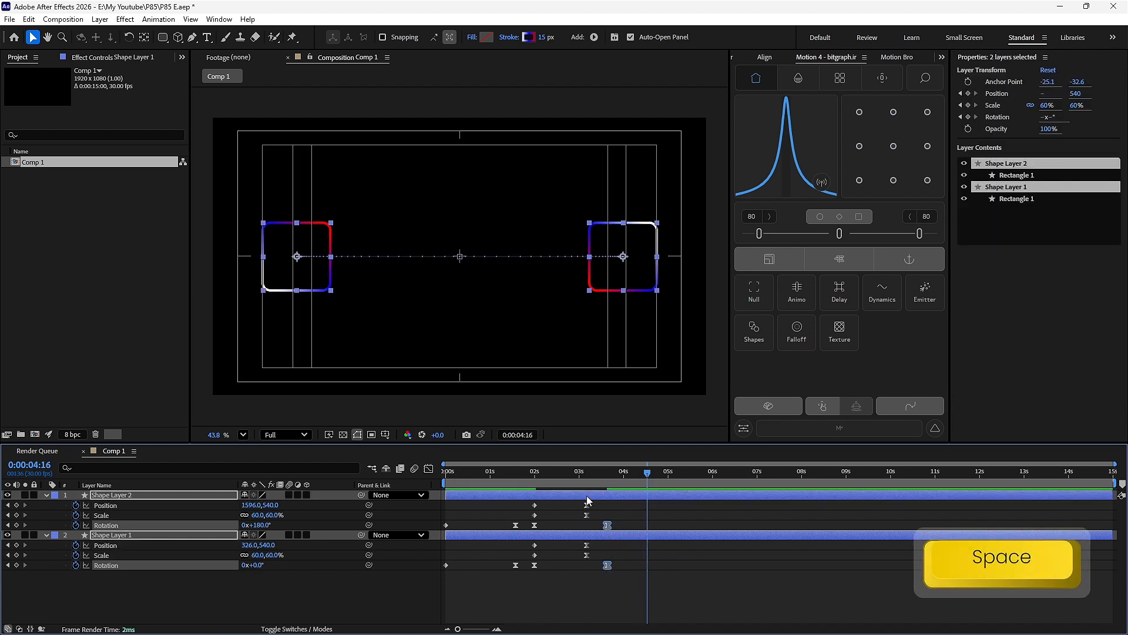
drag(579, 477, 570, 476)
key(space)
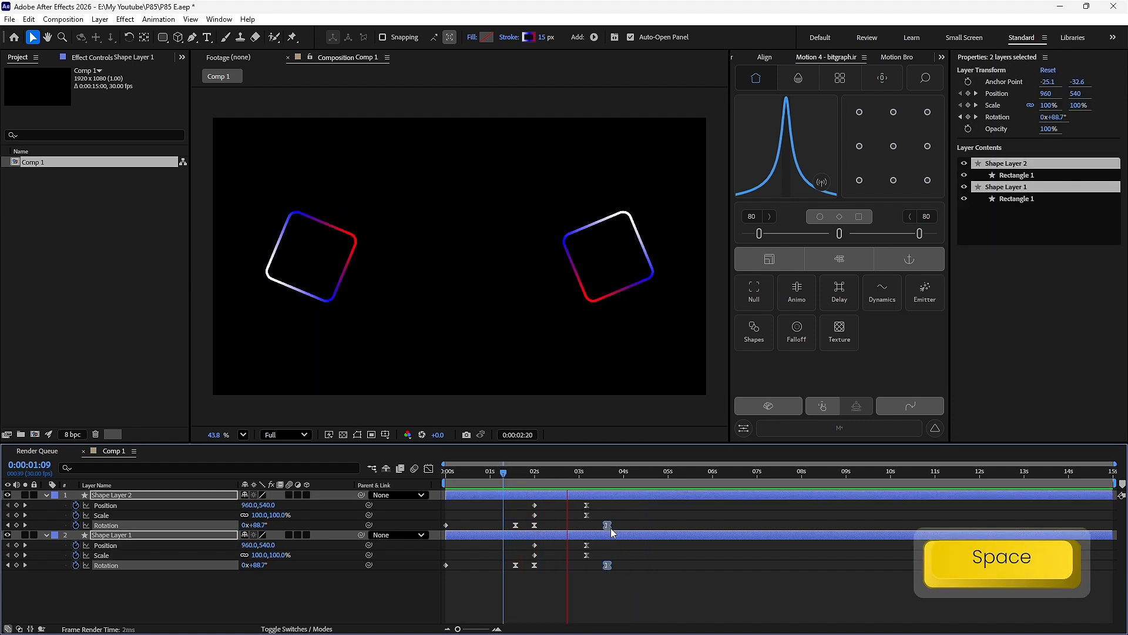
Stop the preview and add Position, Scale and Rotation keyframes at 0:00:04:01 on both shape layers.
key(space)
click(303, 600)
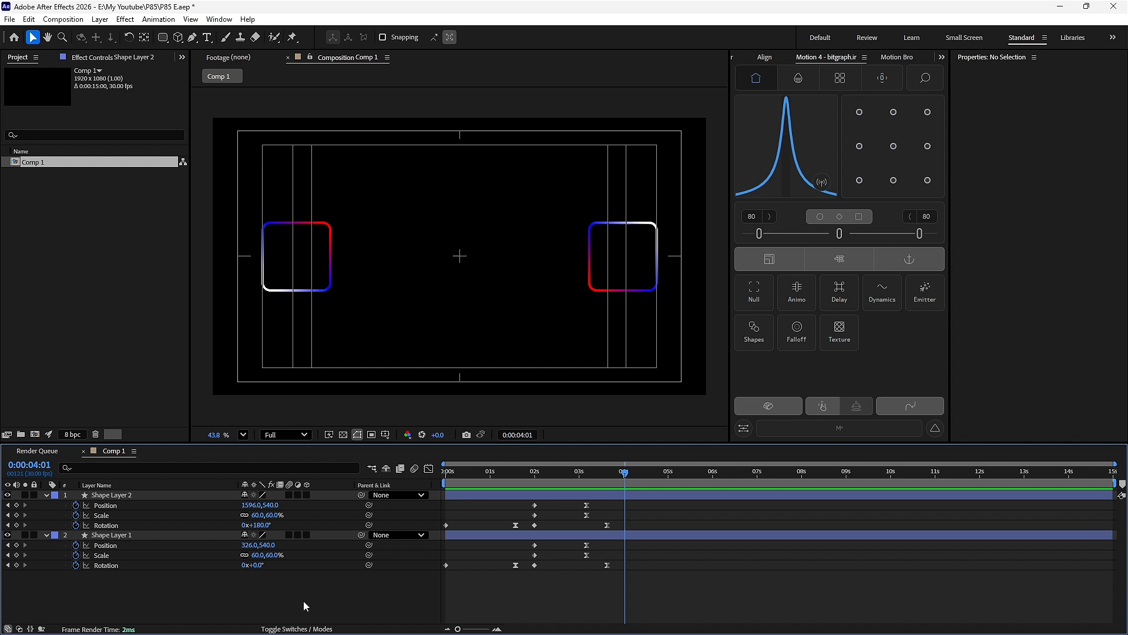
click(17, 565)
click(16, 555)
click(16, 545)
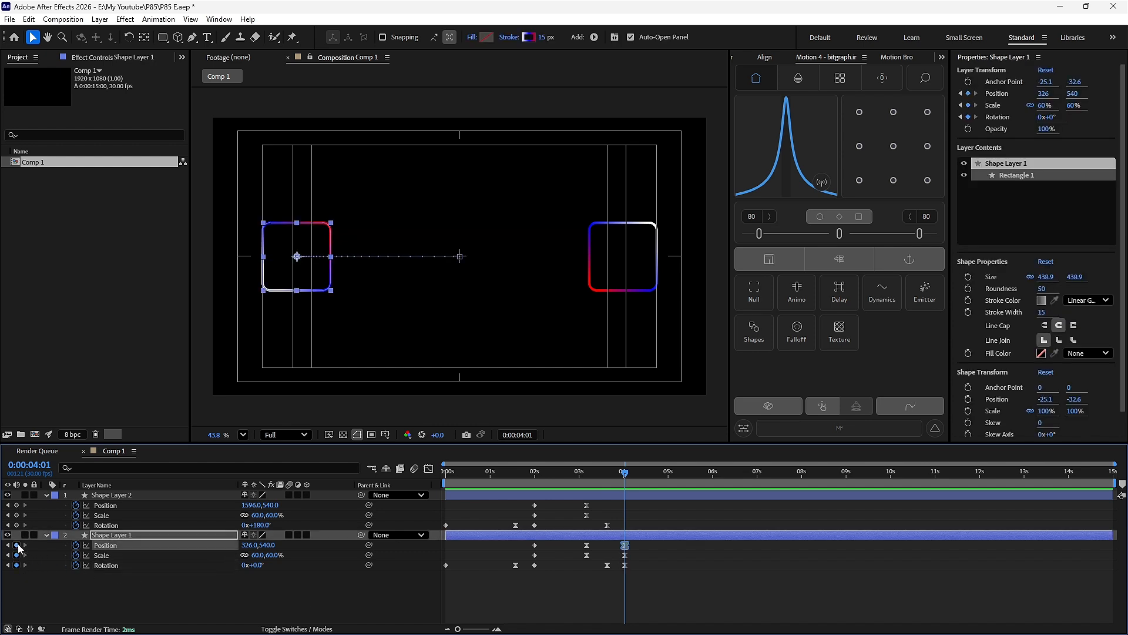
click(16, 524)
click(16, 514)
click(16, 505)
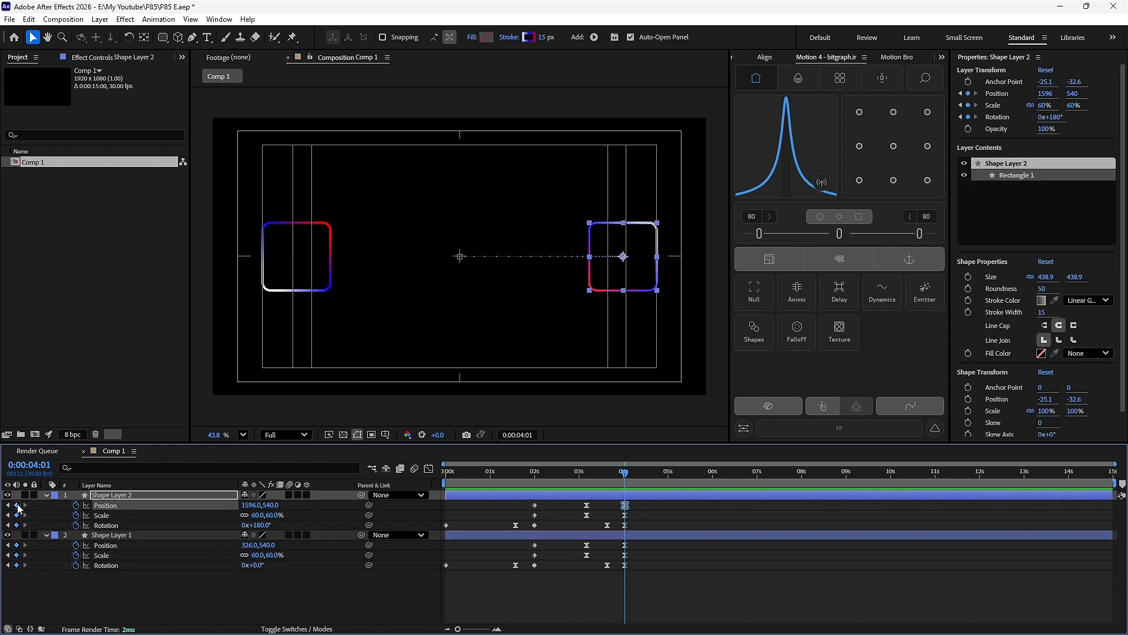
At 0:00:05:00, set Shape Layer 2's Position to 321, 540 and its Rotation to 1°.
drag(635, 483, 668, 504)
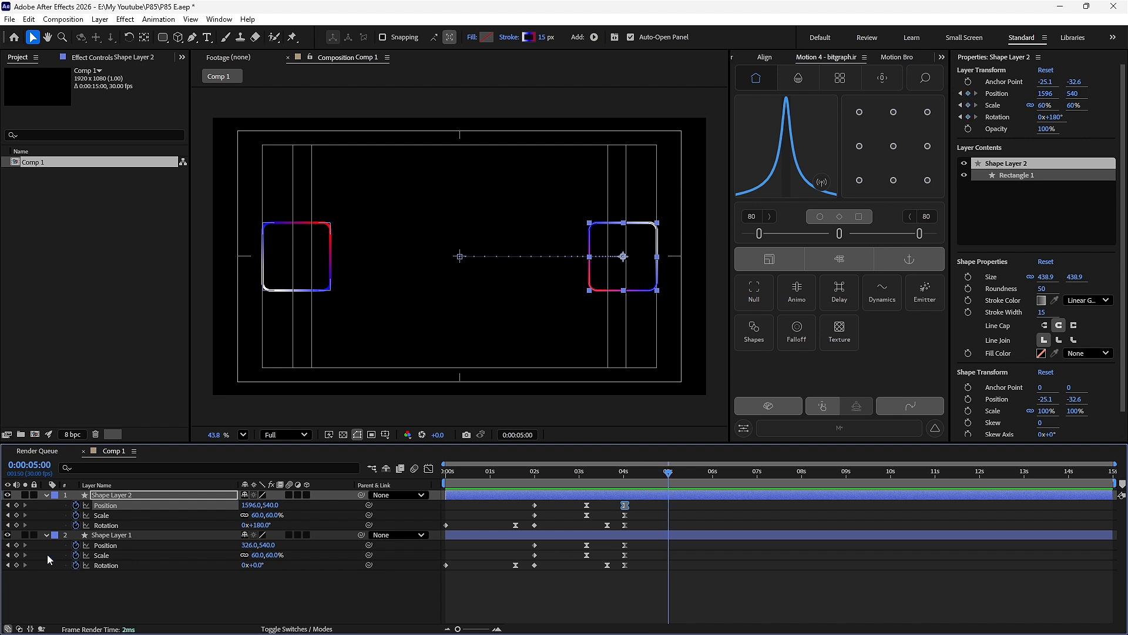
drag(243, 507, 174, 542)
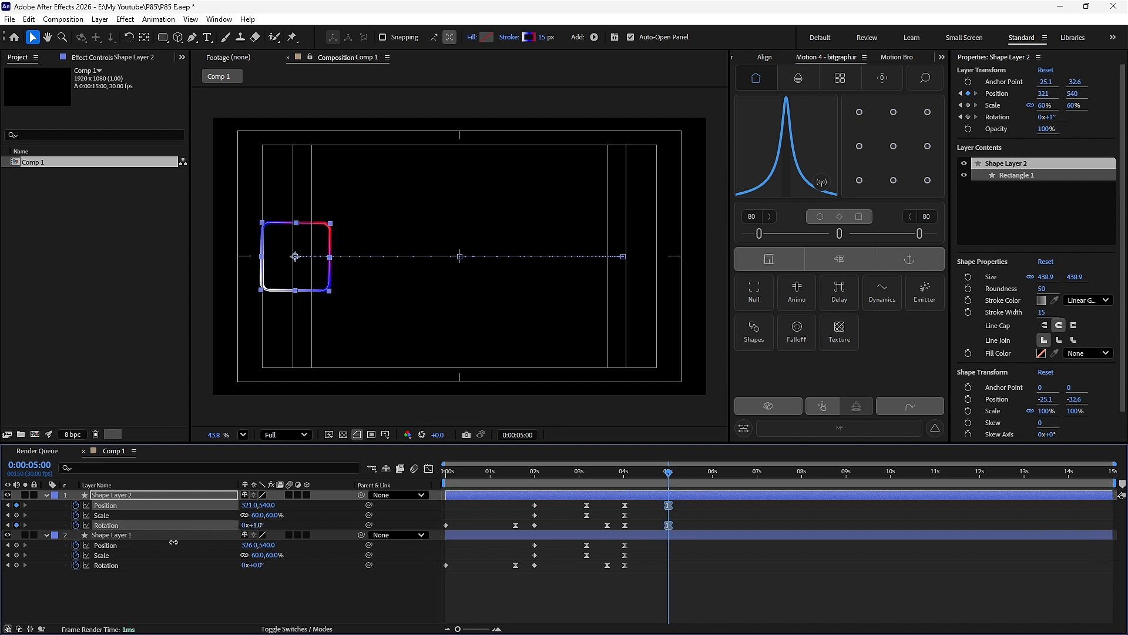
key(ctrl+z)
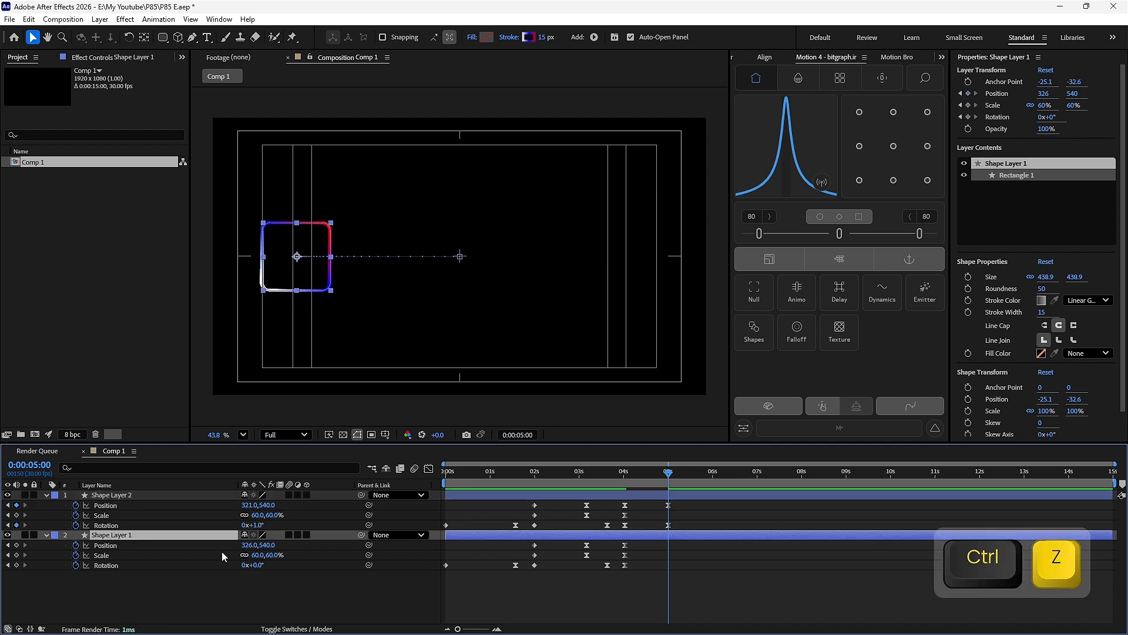
At 0:00:05:00, set Shape Layer 1's Position to 1669, 540 and its Rotation to 181°.
drag(247, 548, 1036, 535)
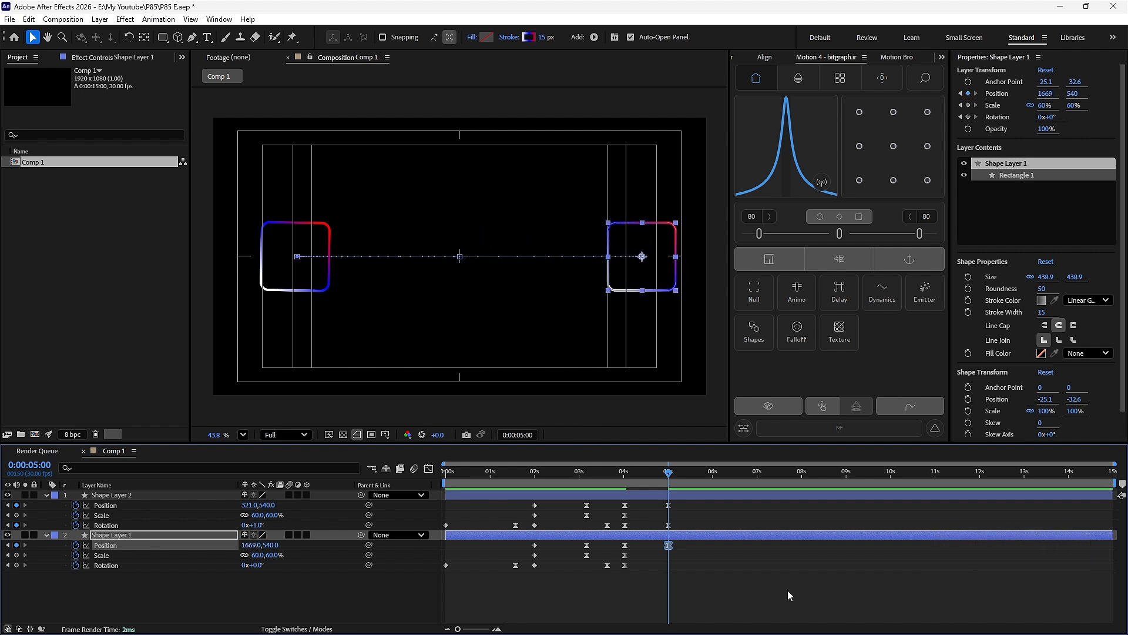
drag(259, 564, 350, 546)
click(677, 575)
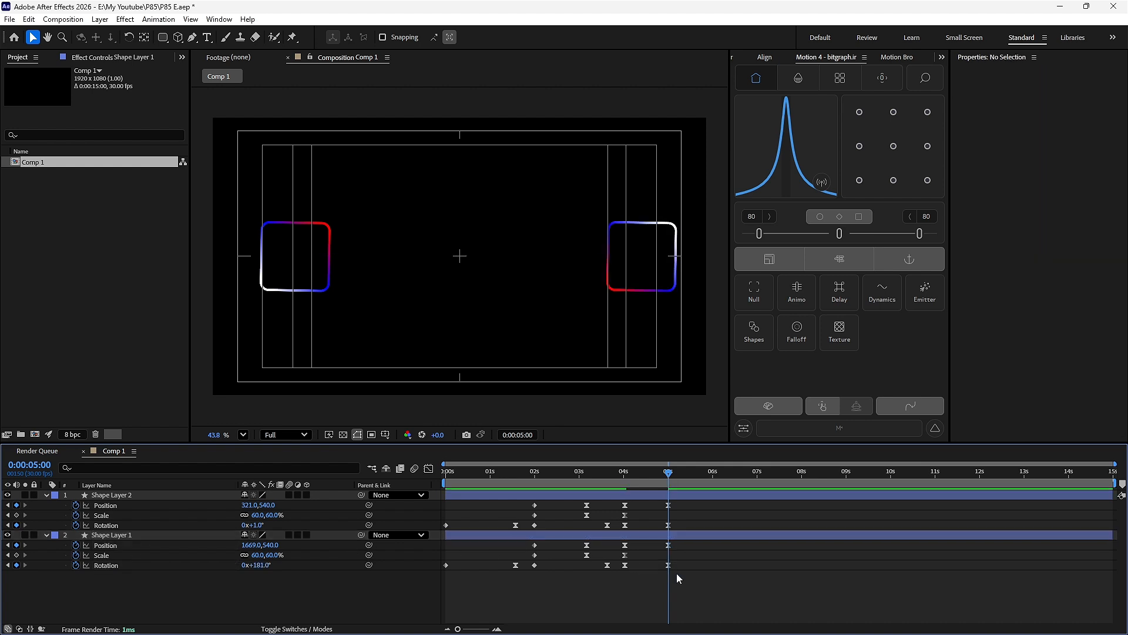
Move the final Position and Rotation keyframes of both layers to about 5.3 seconds and preview the animation.
key(space)
key(space)
drag(680, 502, 650, 571)
drag(668, 511, 683, 505)
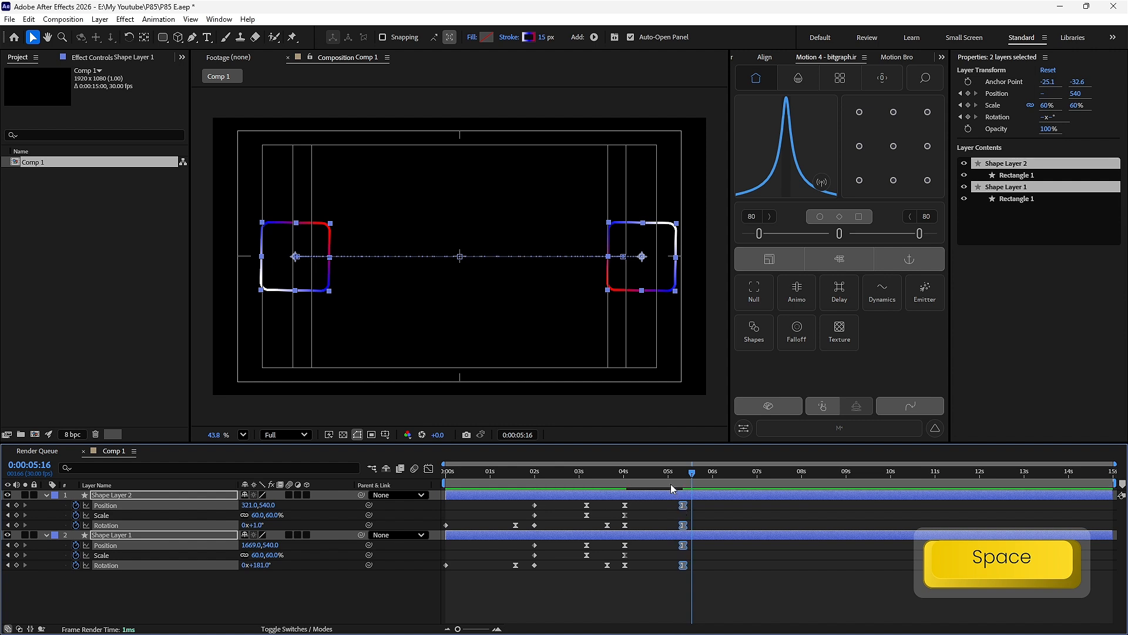
key(space)
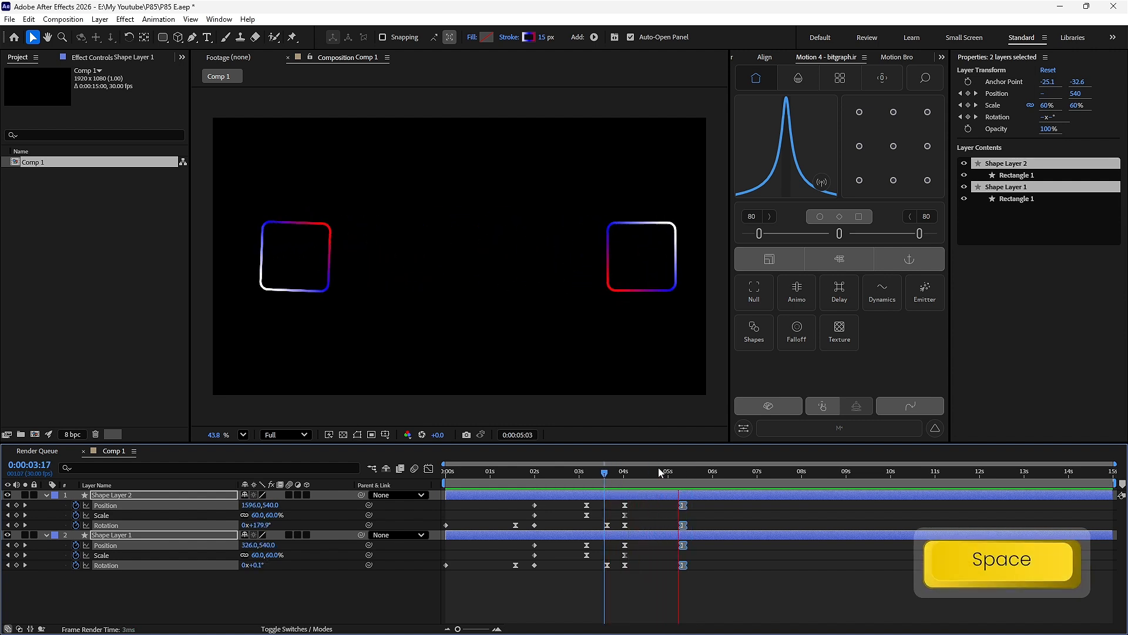
key(space)
click(630, 586)
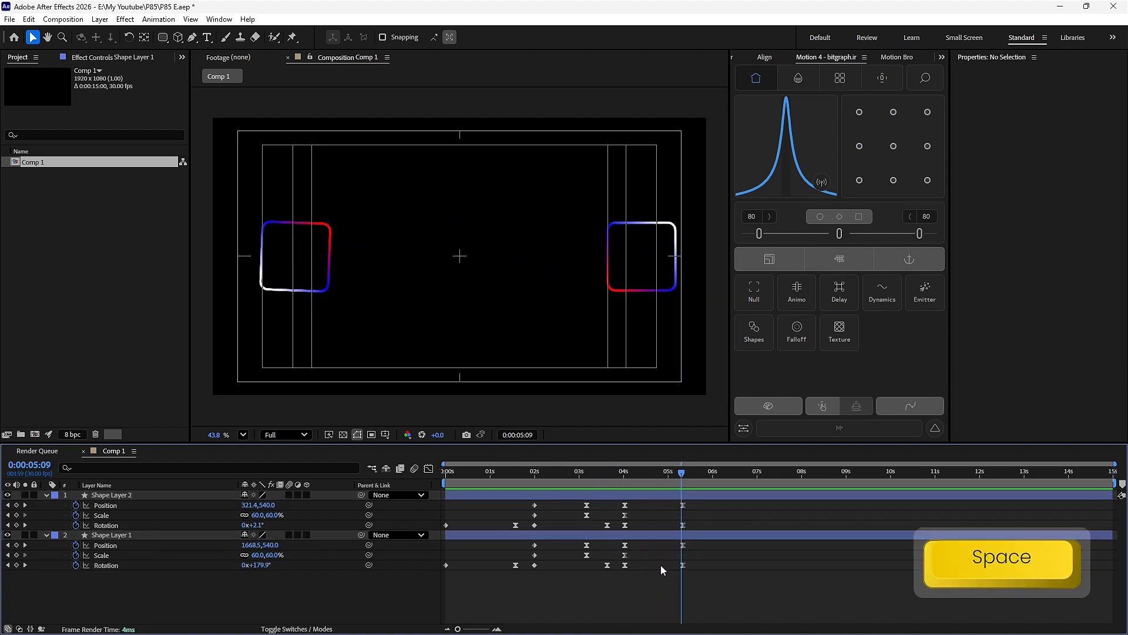
Apply the Deep Glow 2 effect to Shape Layer 1 with Exposure 0.20 and Radius 200.
click(486, 533)
key(ctrl+space)
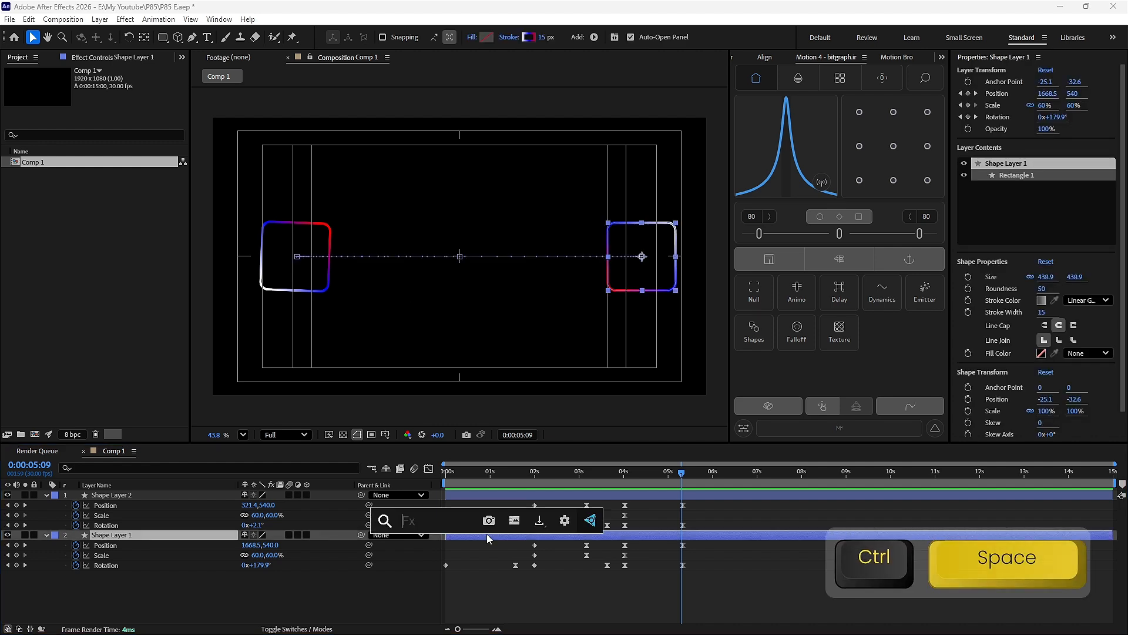
text(d)
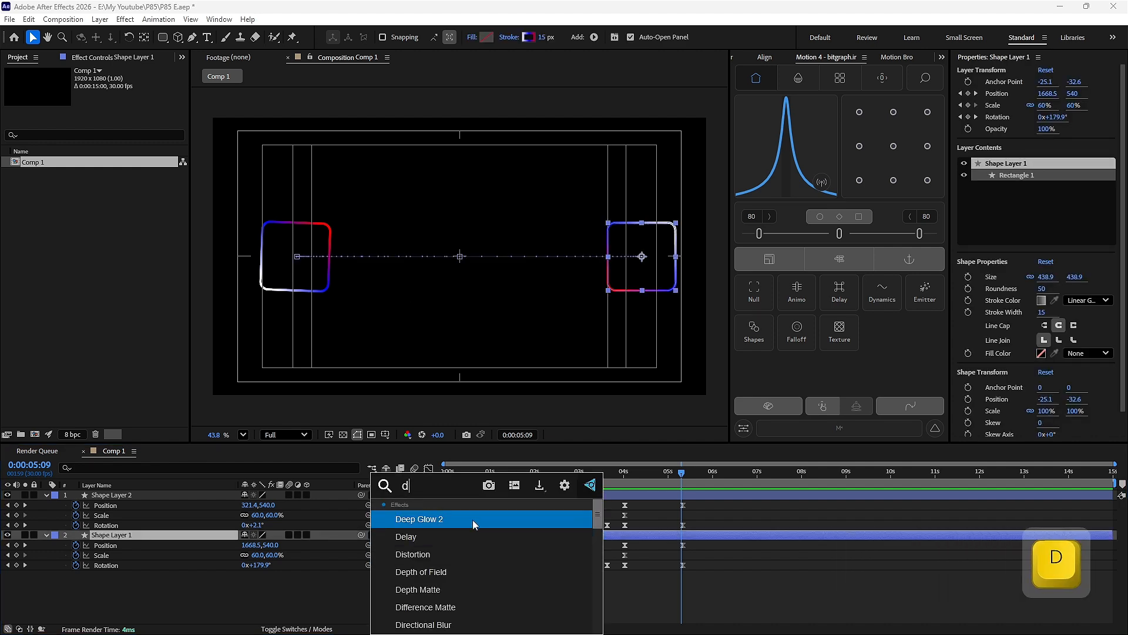
click(472, 518)
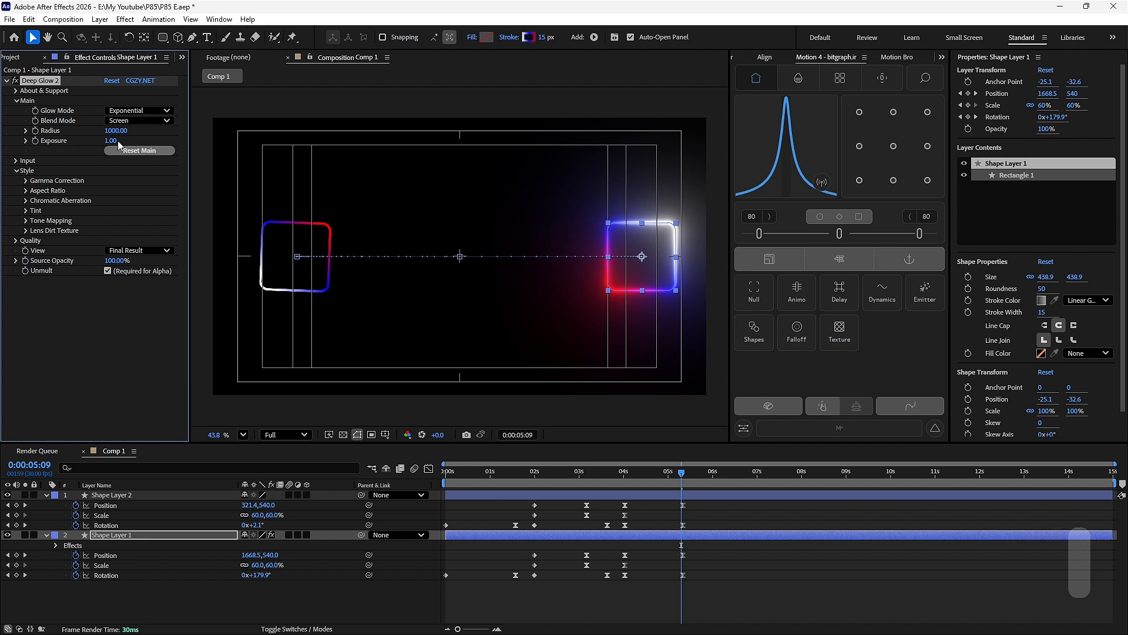
key(Return)
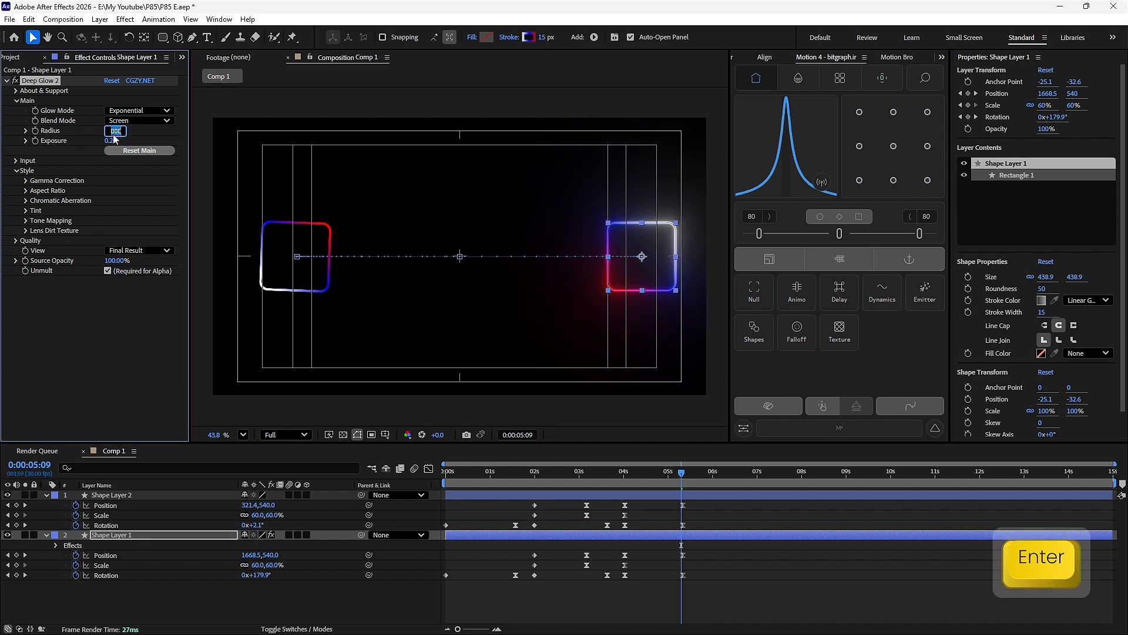
key(Return)
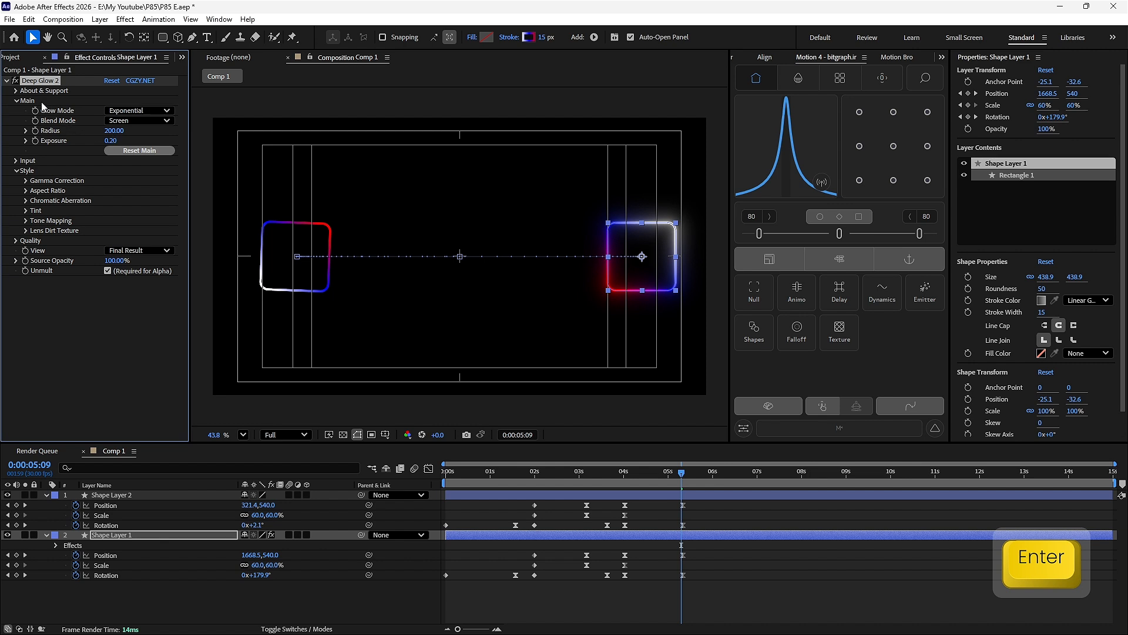
Copy the Deep Glow 2 effect from Shape Layer 1 to Shape Layer 2 and preview the glowing animation.
key(ctrl+c)
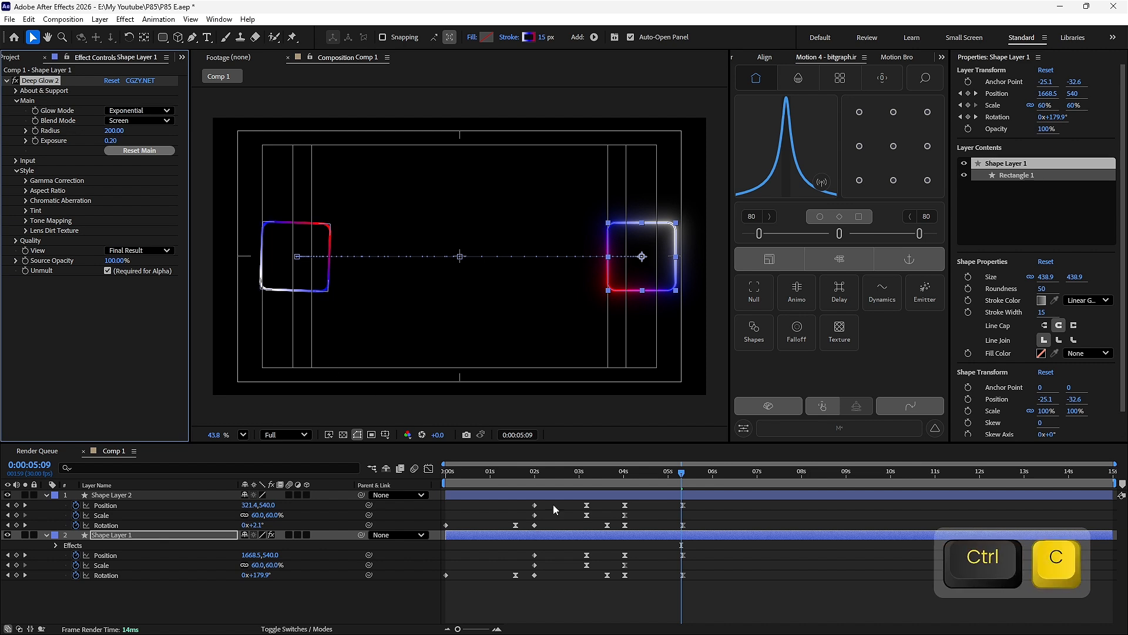
click(548, 494)
key(ctrl+v)
key(KP_0)
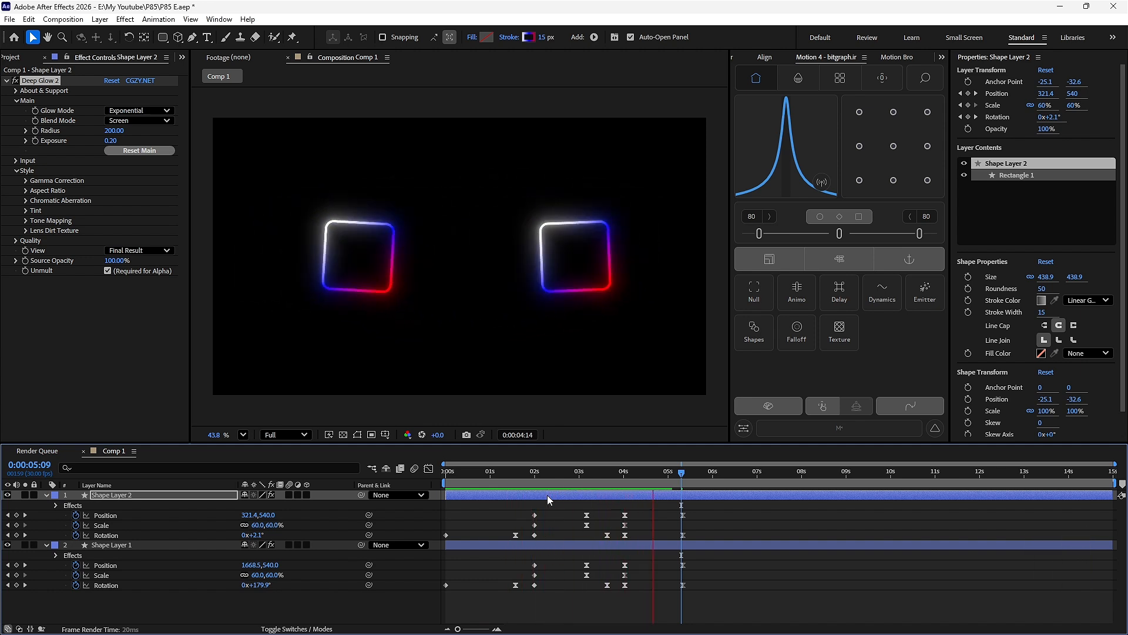
key(space)
Trim the ends of both shape layers to 0:00:04:11, where the squares cross at the centre.
drag(736, 474, 640, 482)
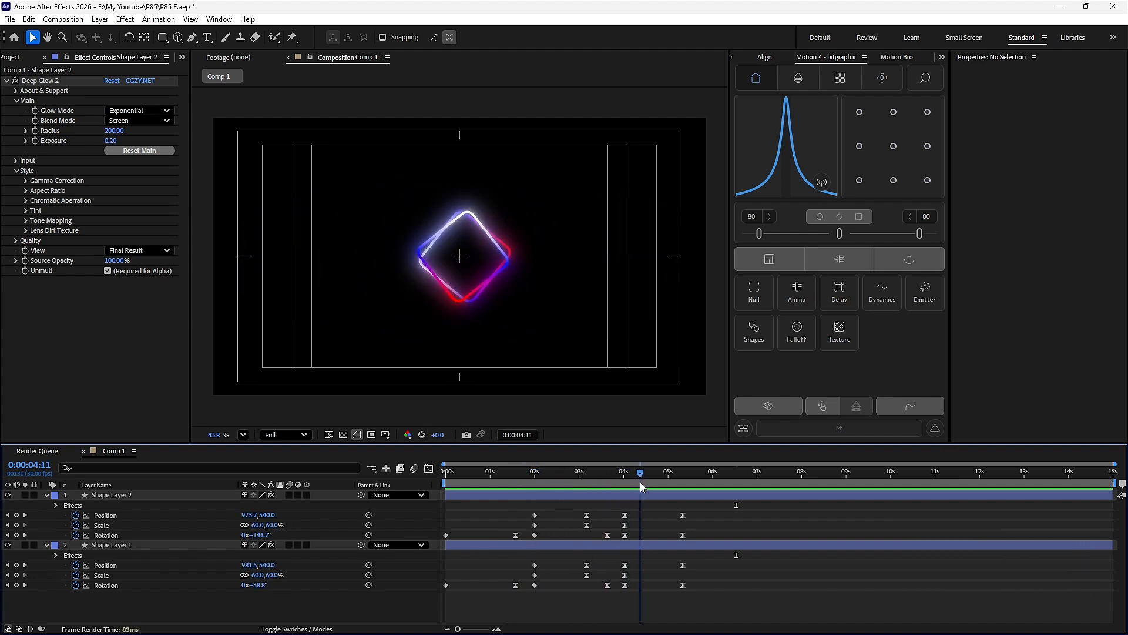
click(641, 496)
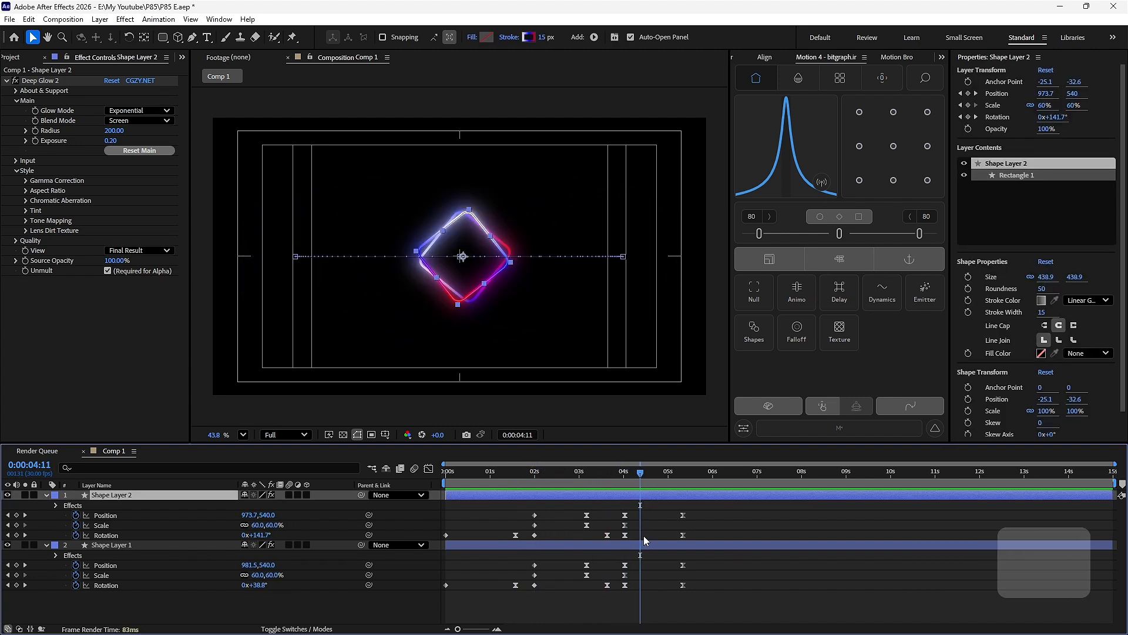
ctrl+click(644, 542)
key(alt+bracketright)
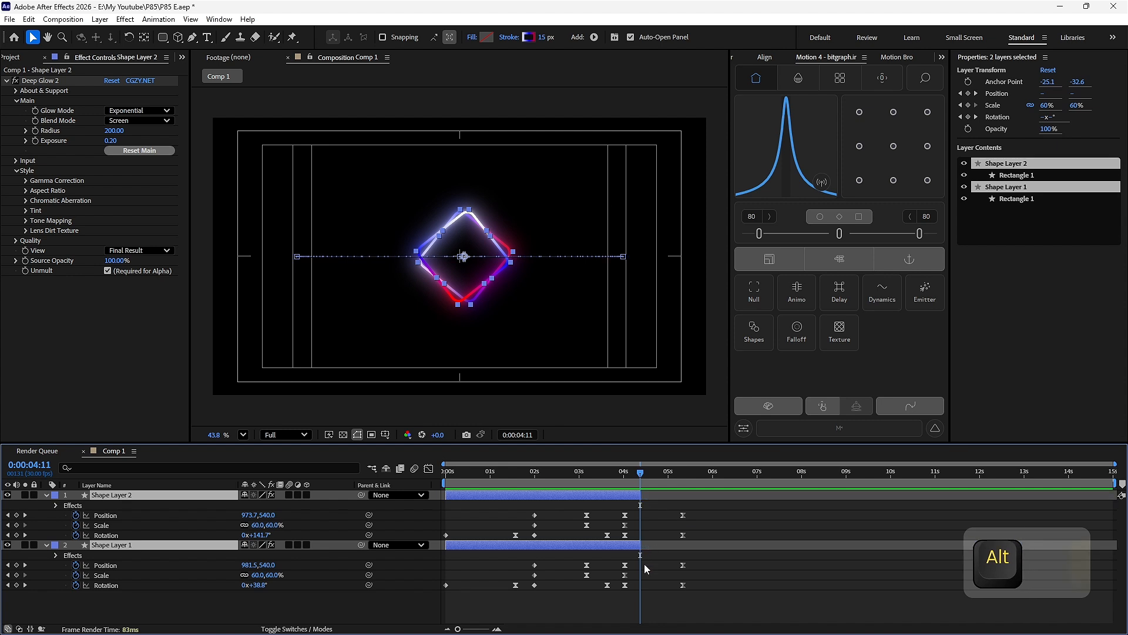
click(636, 589)
At 0:00:03:06, duplicate both shape layers and place the duplicates below the originals in the layer stack.
click(588, 472)
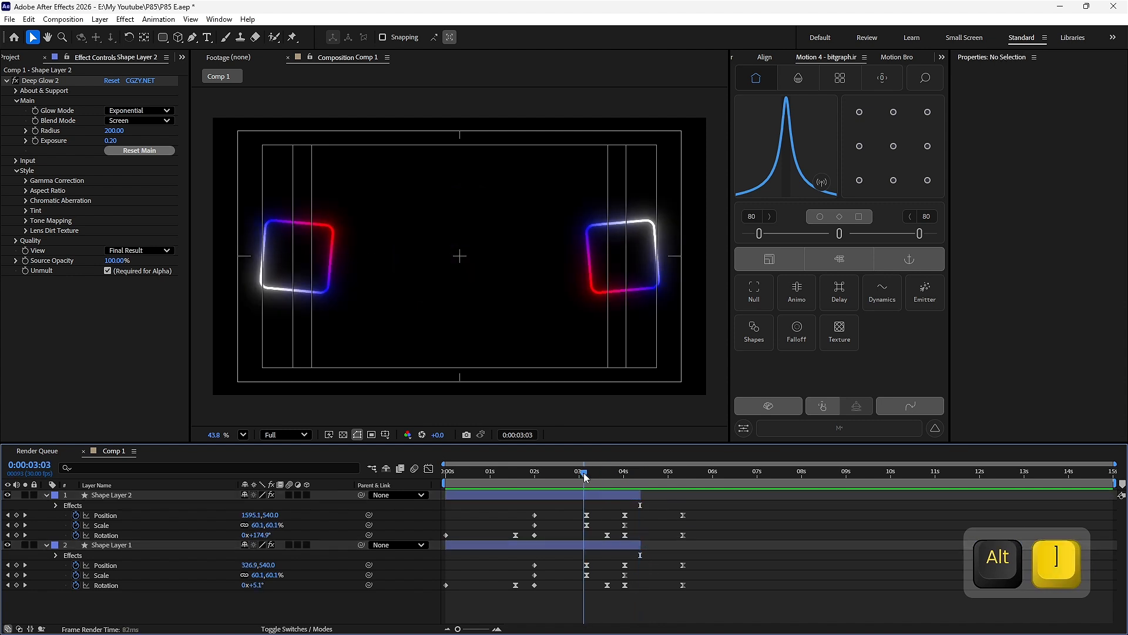
click(573, 546)
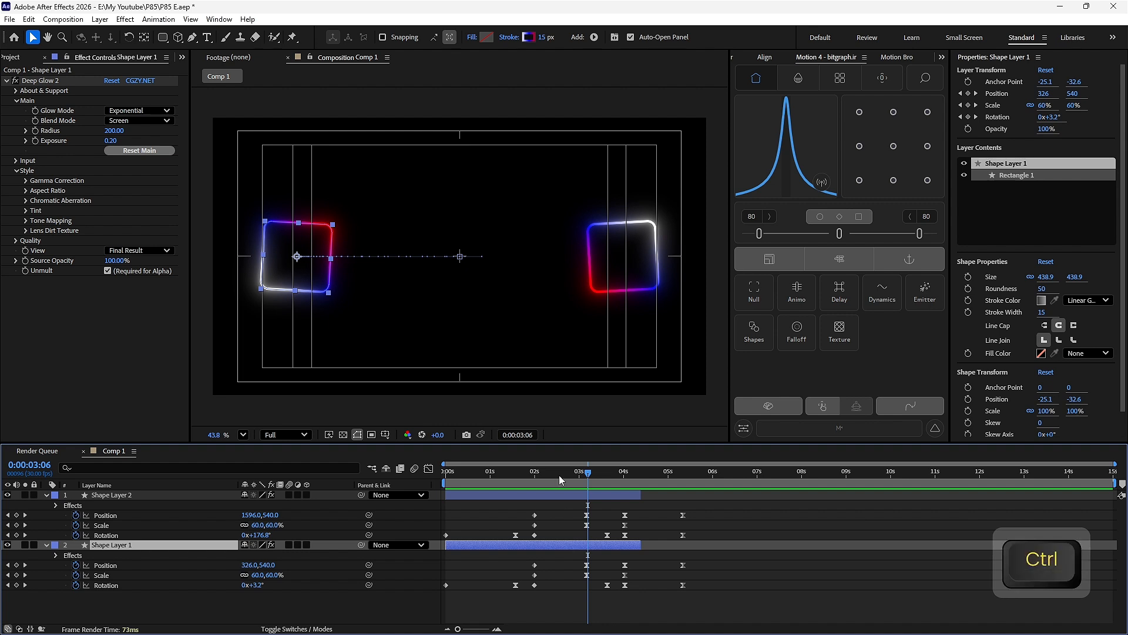
ctrl+click(559, 495)
key(ctrl+d)
key(ctrl+bracketleft)
key(ctrl+bracketleft)
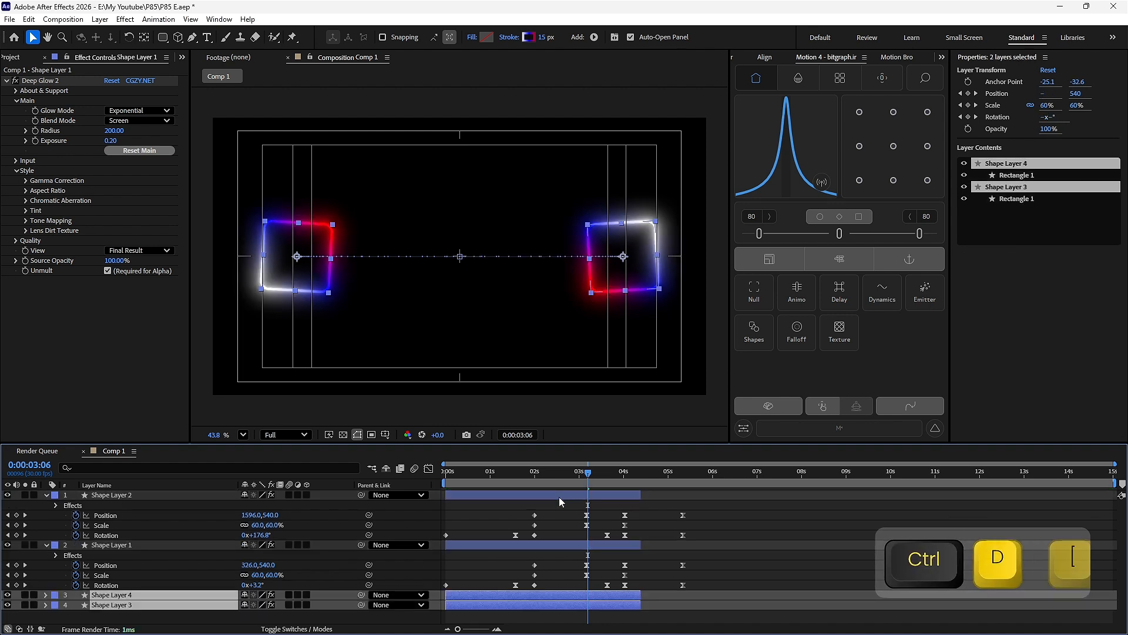
Apply the CC Radial Fast Blur effect to Shape Layer 3.
click(599, 604)
key(a)
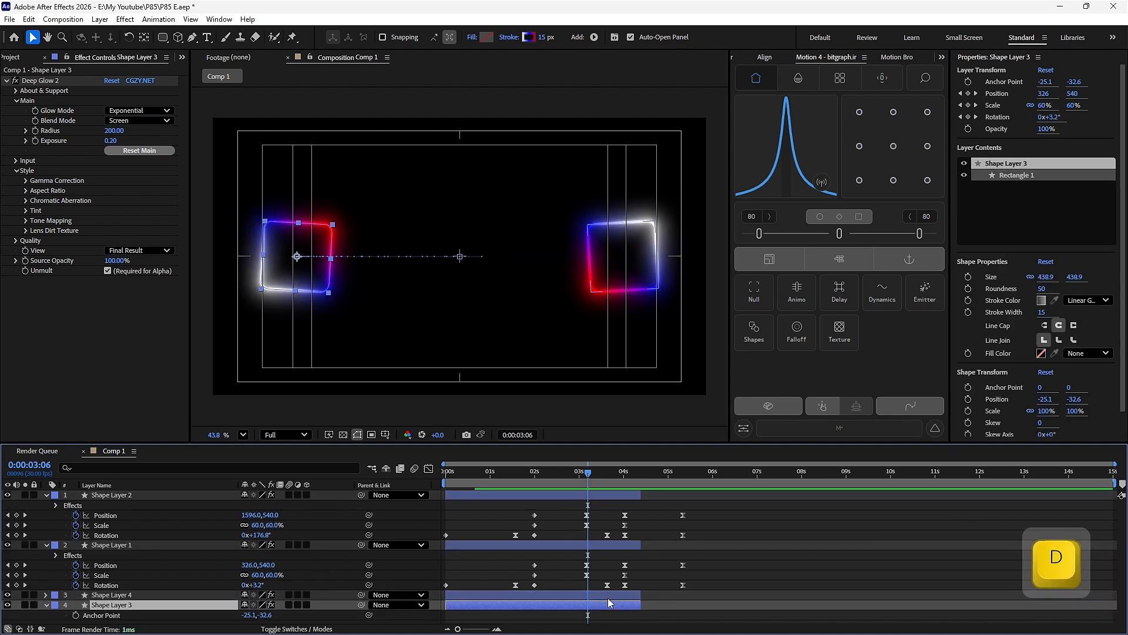
key(ctrl+space)
text(cc )
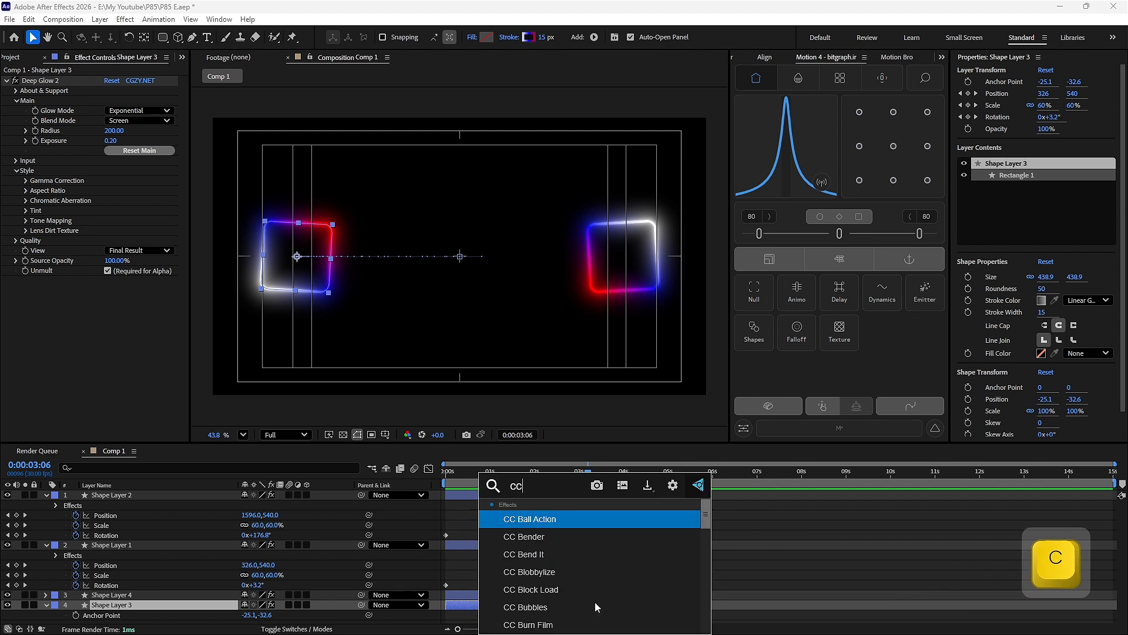
text(ra)
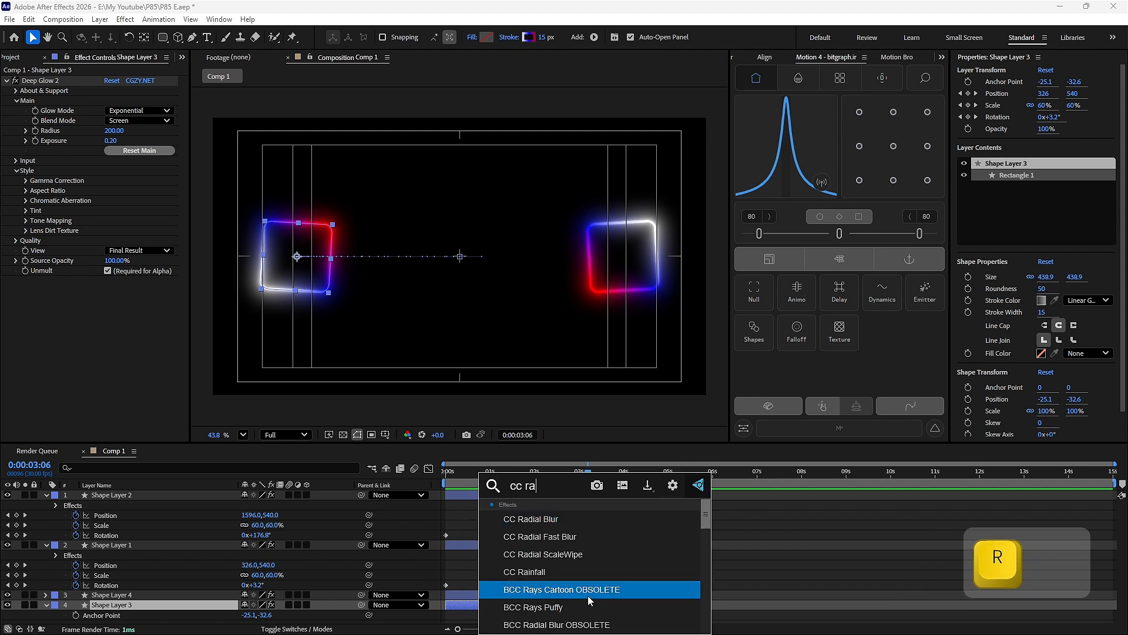
click(570, 545)
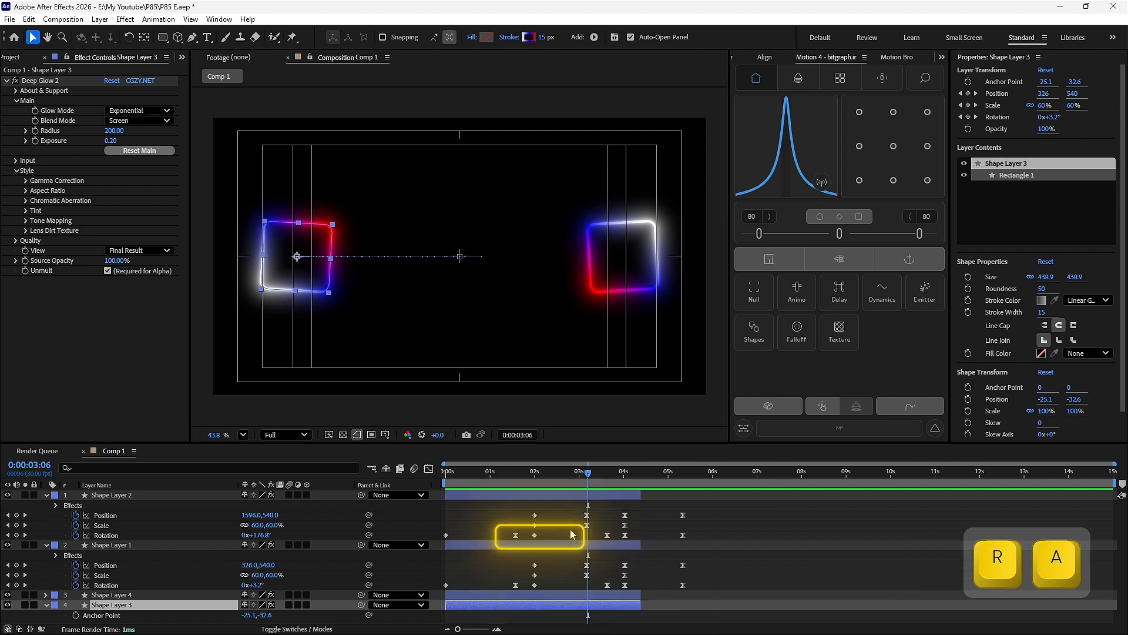
Place Shape Layer 3's radial blur Center at the composition's left edge, about -6.9, 530.3, and set Amount to 90.
click(110, 290)
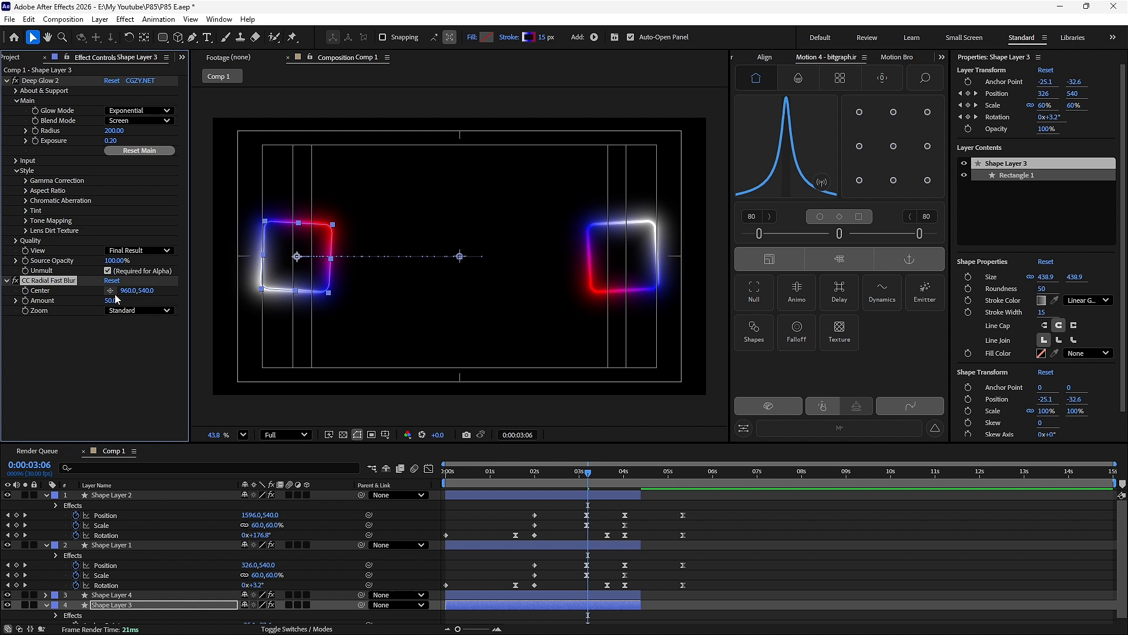
click(211, 254)
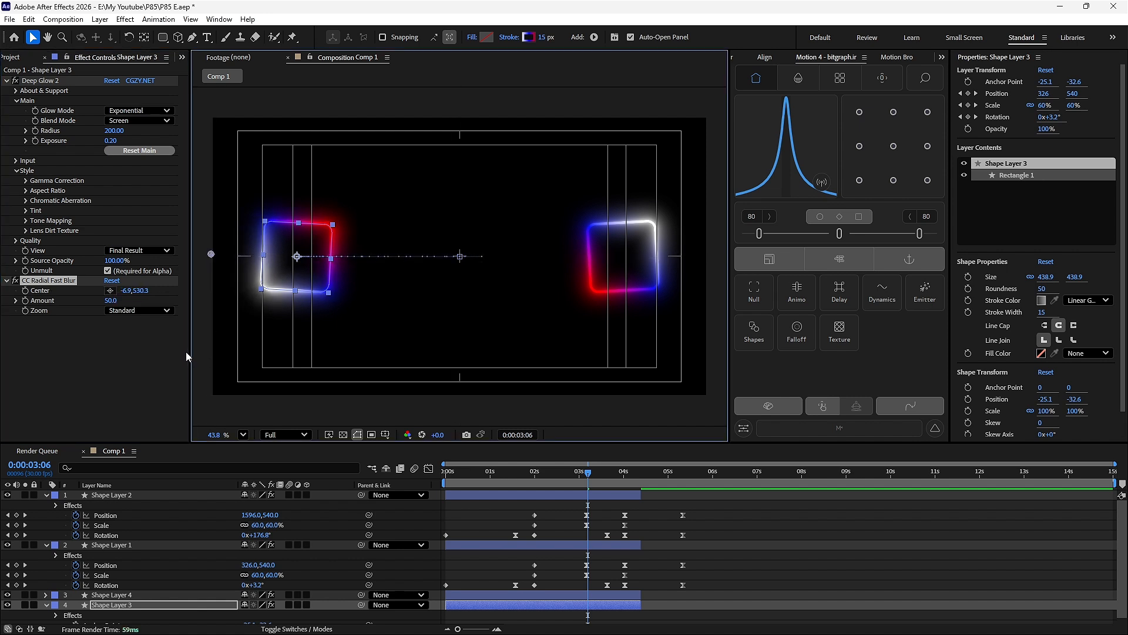
click(110, 300)
text(95)
key(Return)
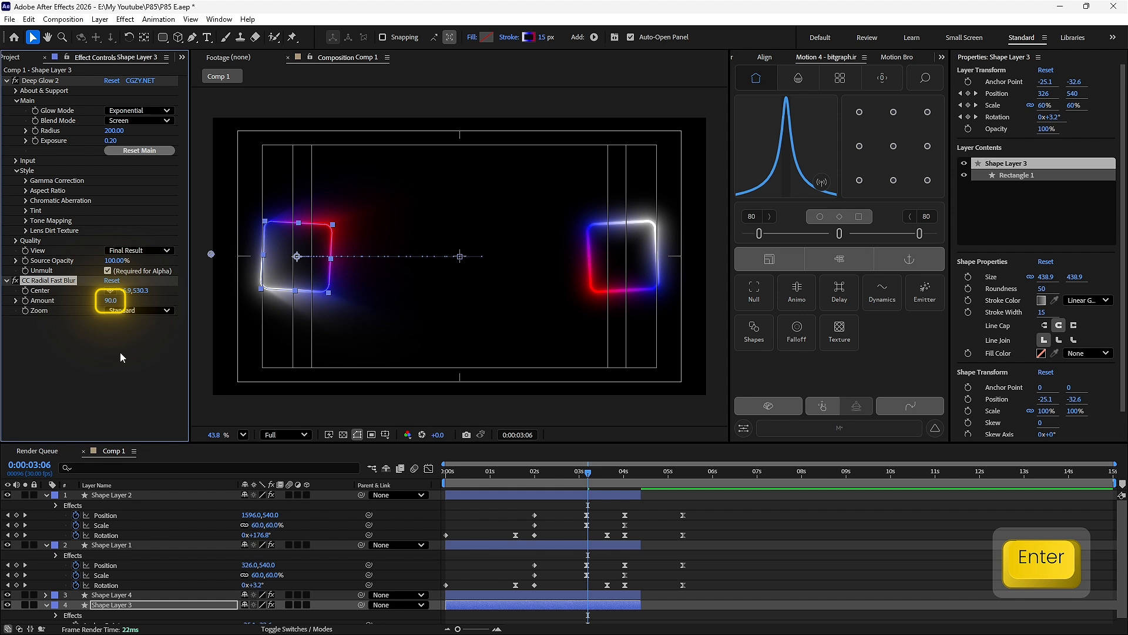
Copy the CC Radial Fast Blur to Shape Layer 4 and place its Center at the composition's right edge, about 1904, 539.4.
key(ctrl+c)
click(591, 594)
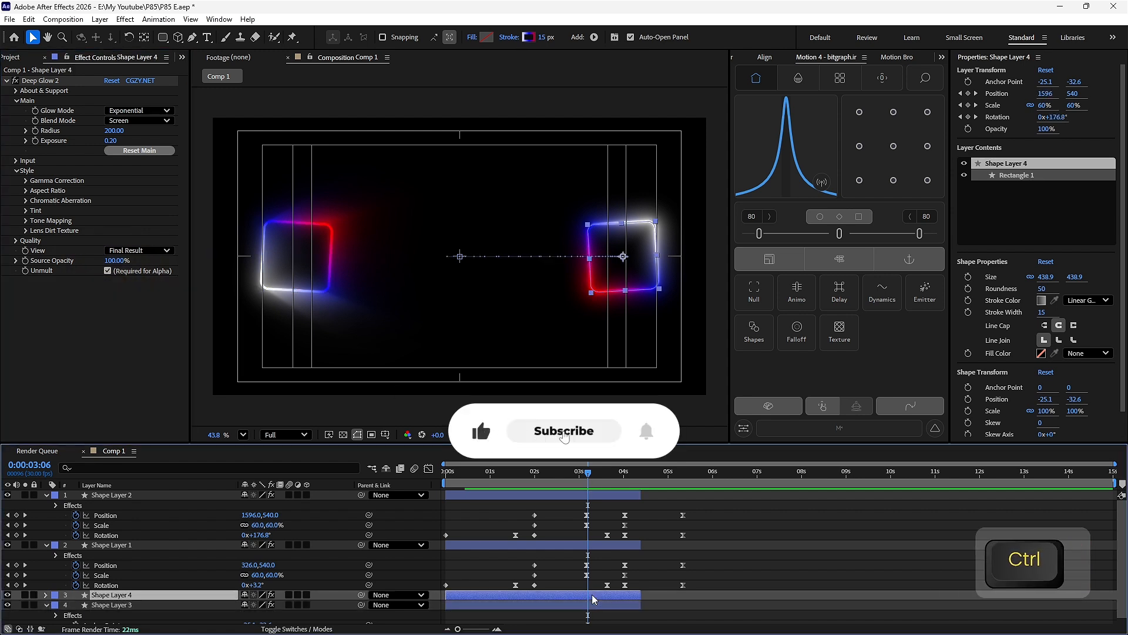
key(ctrl+v)
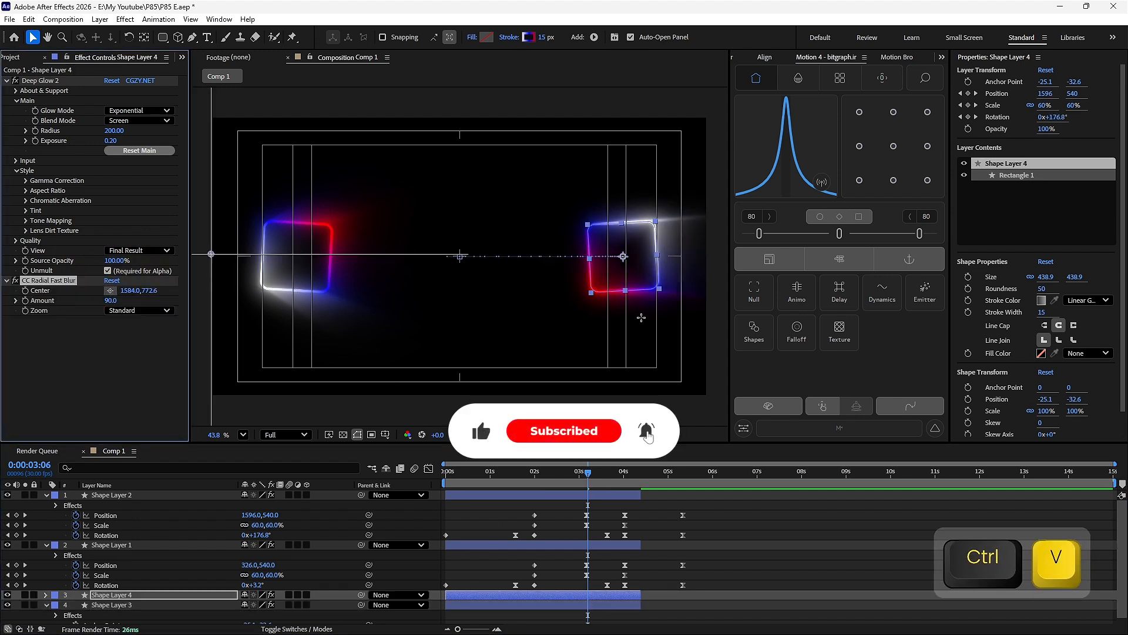
click(702, 256)
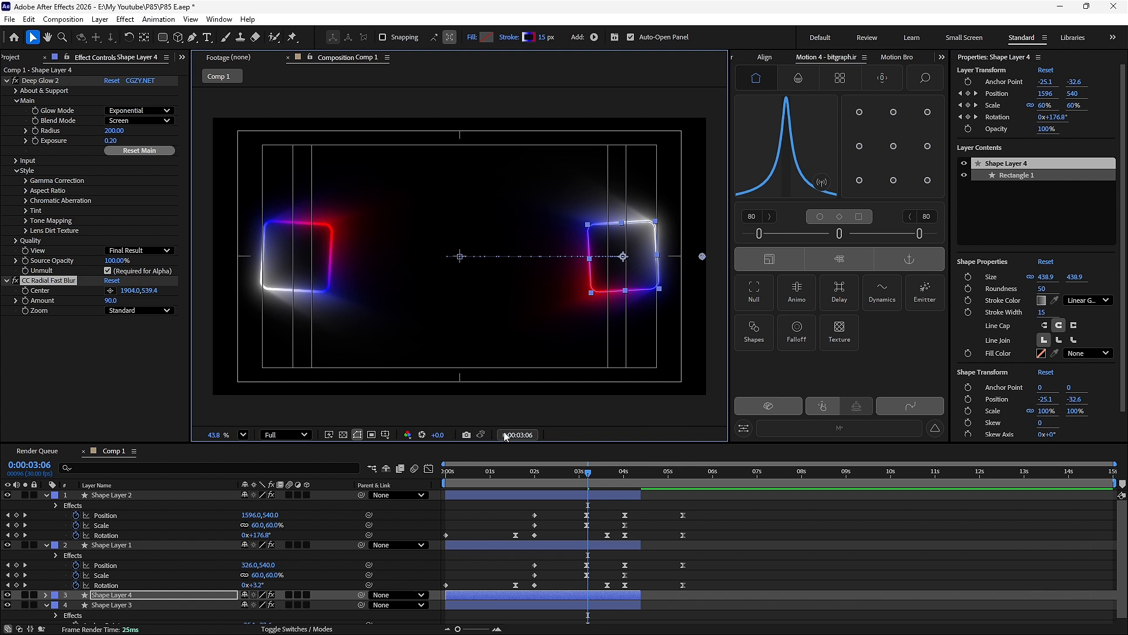
Keyframe the opacity of Shape Layers 3 and 4 at 100% at 0:00:03:06 and 0% at 0:00:02:00, and preview the fade.
scroll(579, 588, down, 1)
shift+click(571, 598)
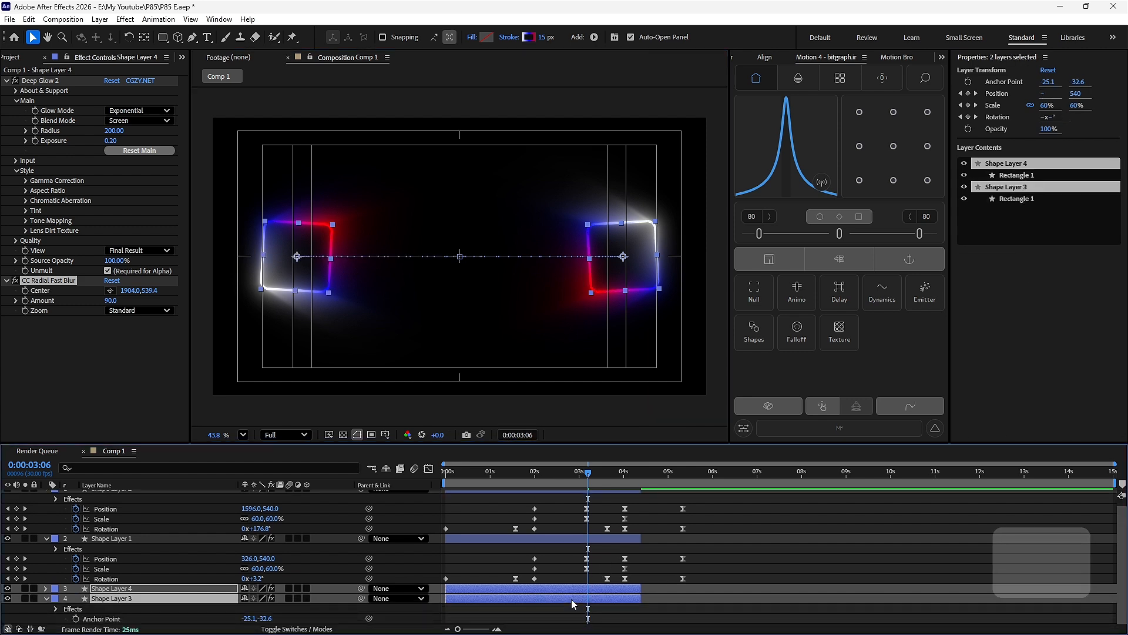
key(t)
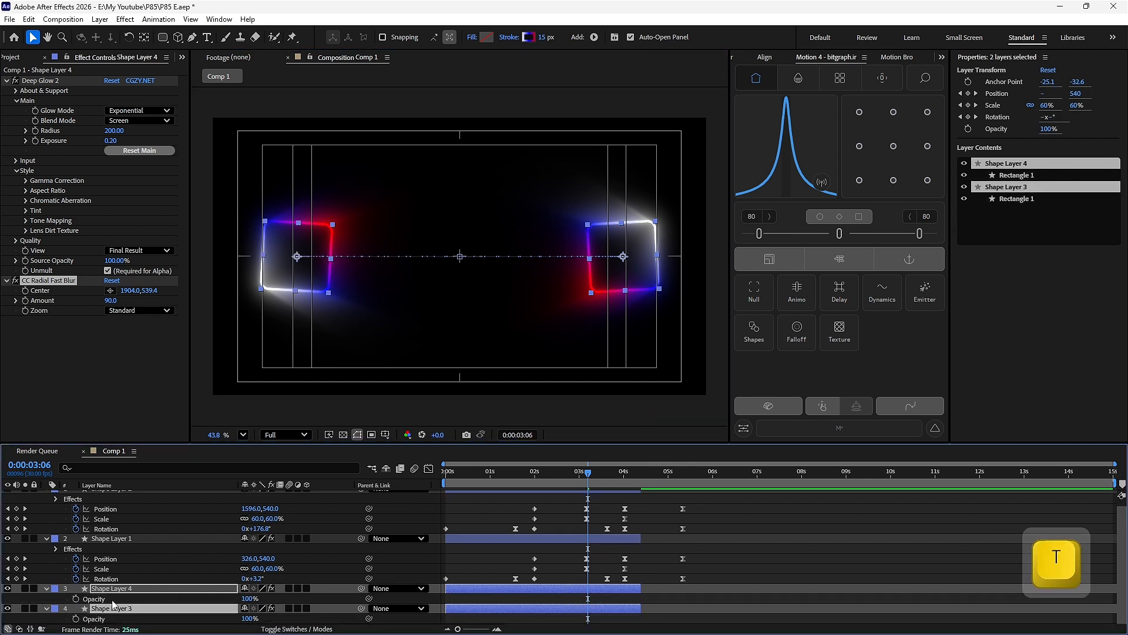
click(76, 598)
drag(568, 467, 534, 473)
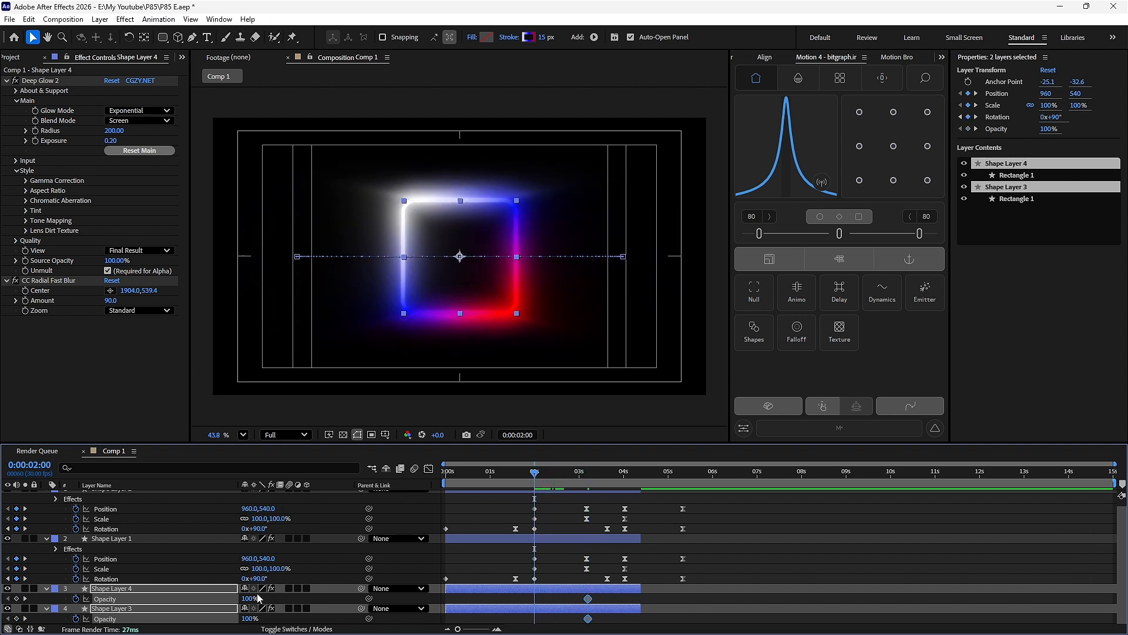
drag(252, 598, 194, 598)
key(space)
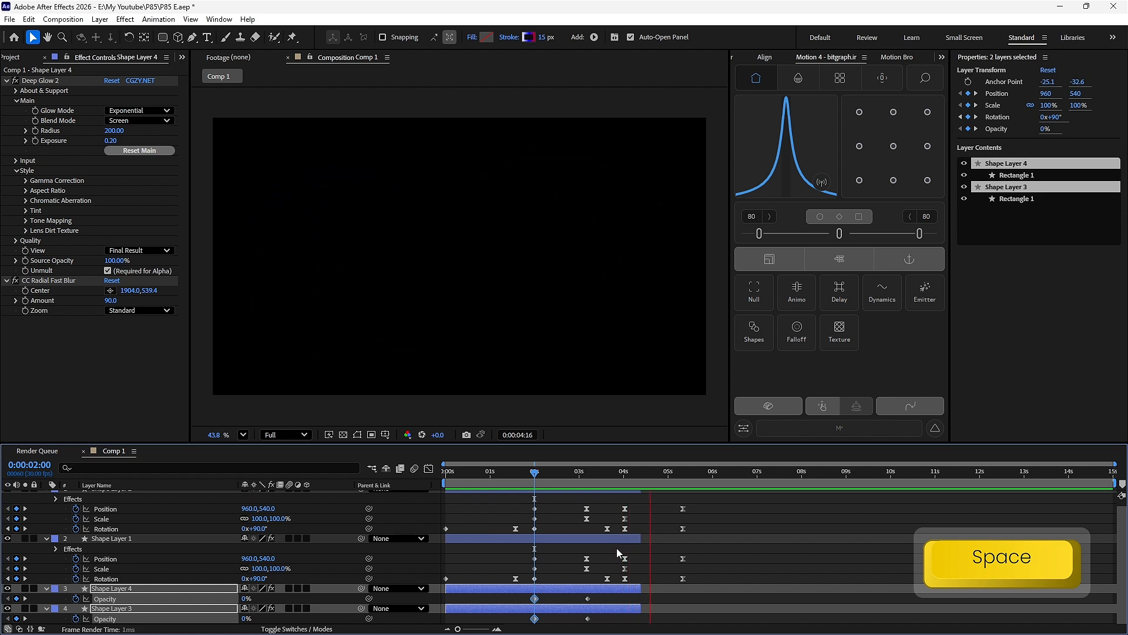
click(654, 524)
At 0:00:05:29, draw a short vertical line on a new shape layer with the Pen tool and give it round line caps.
drag(652, 474, 711, 493)
click(193, 37)
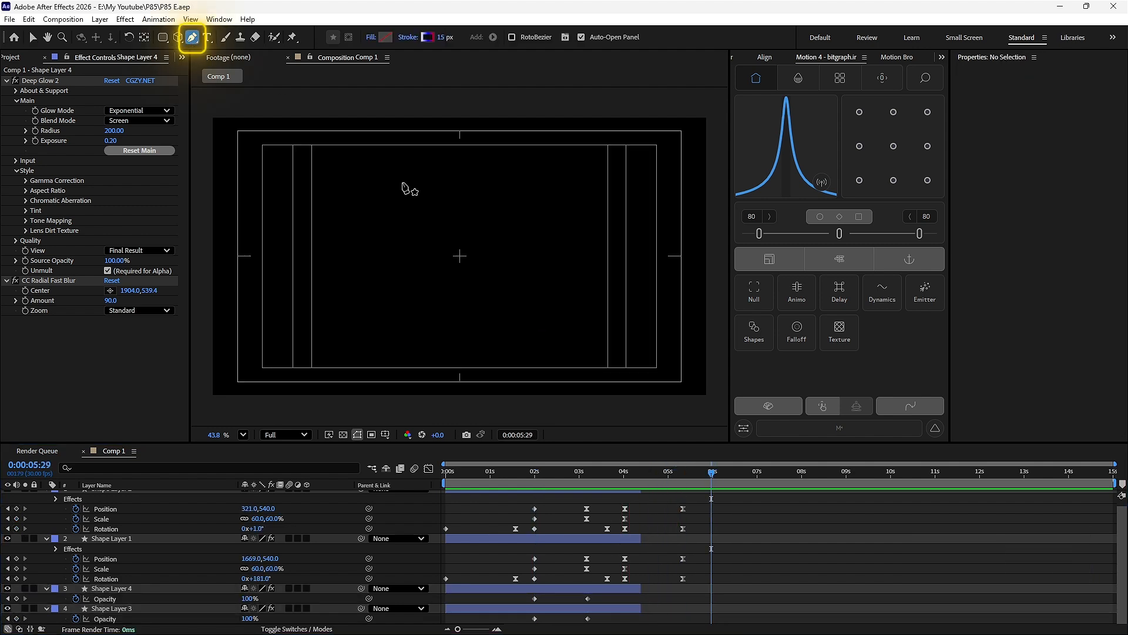
click(459, 222)
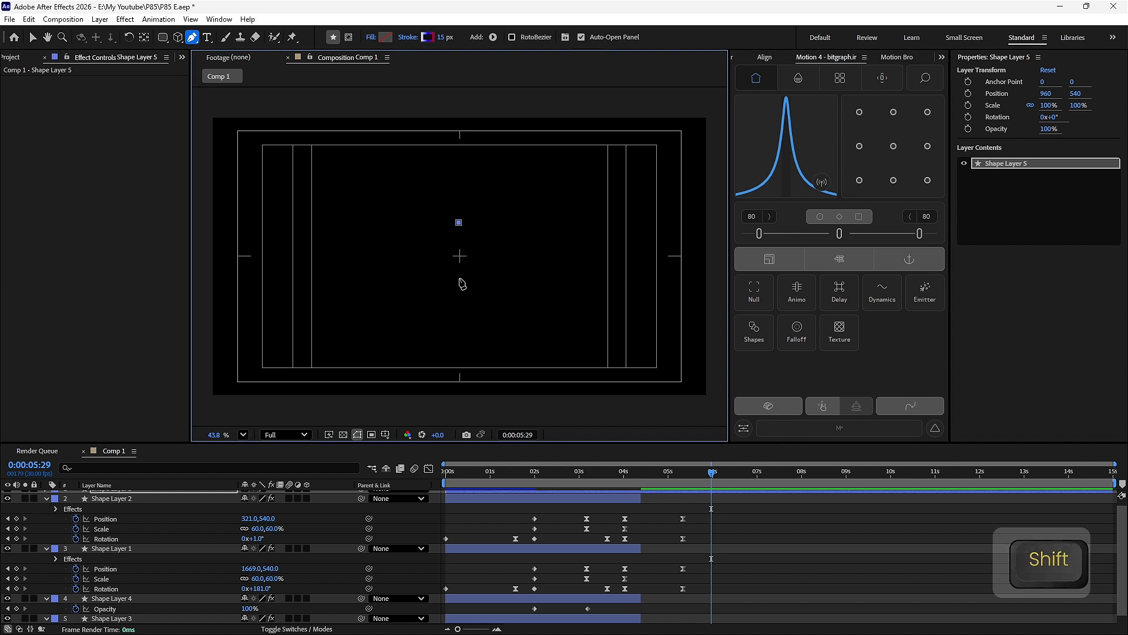
shift+click(458, 277)
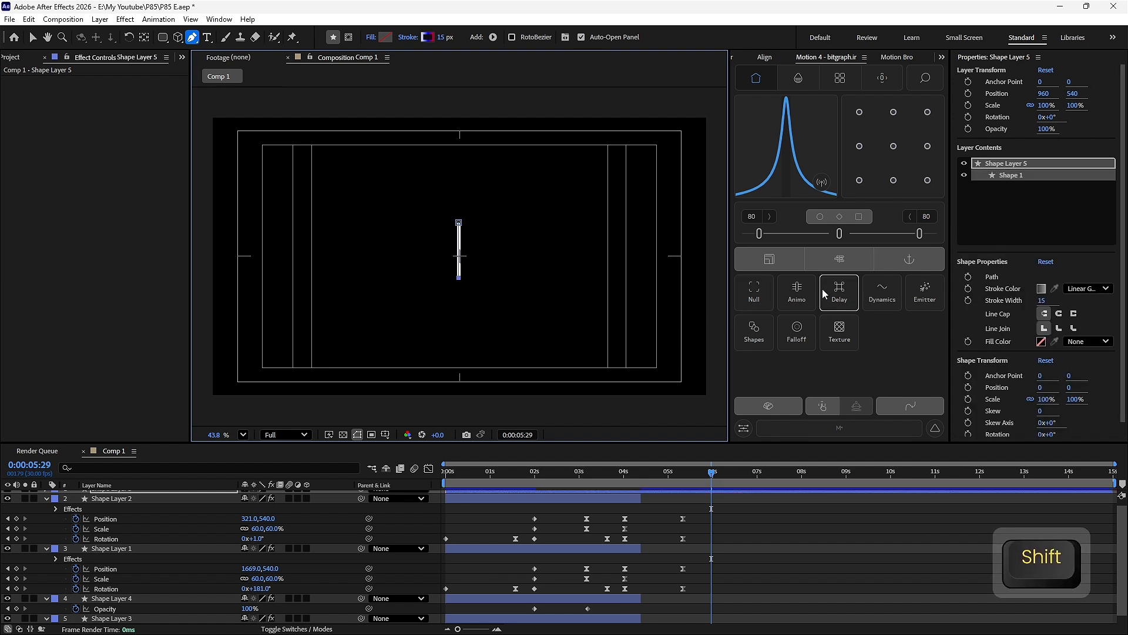
click(1059, 313)
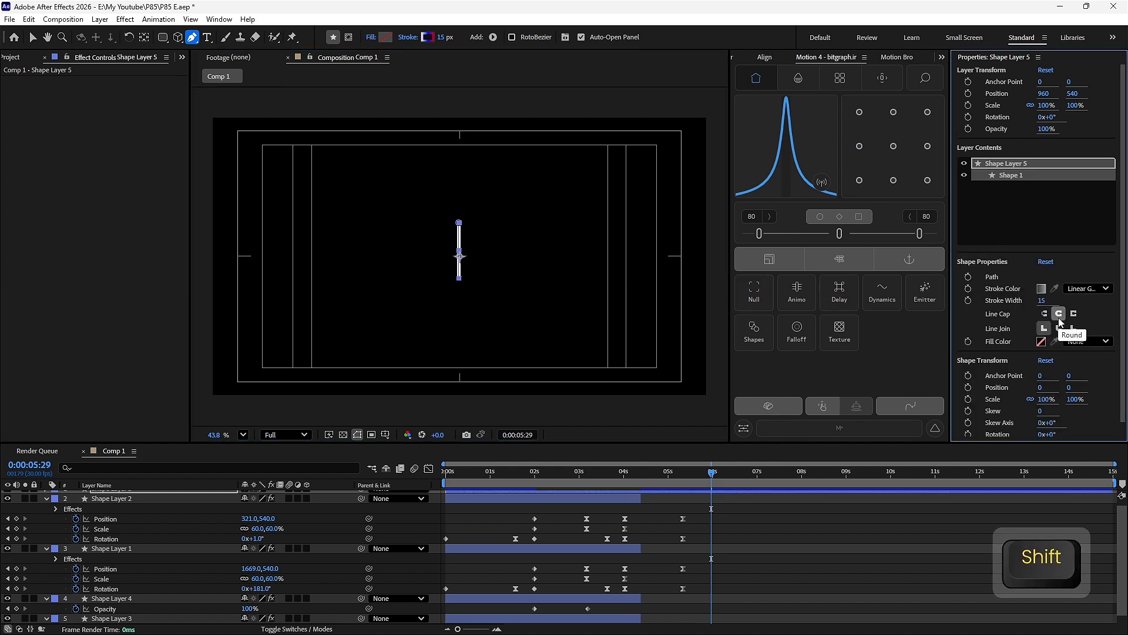
Centre the line's anchor point on its shape and align the layer horizontally and vertically to the composition.
click(31, 41)
click(893, 146)
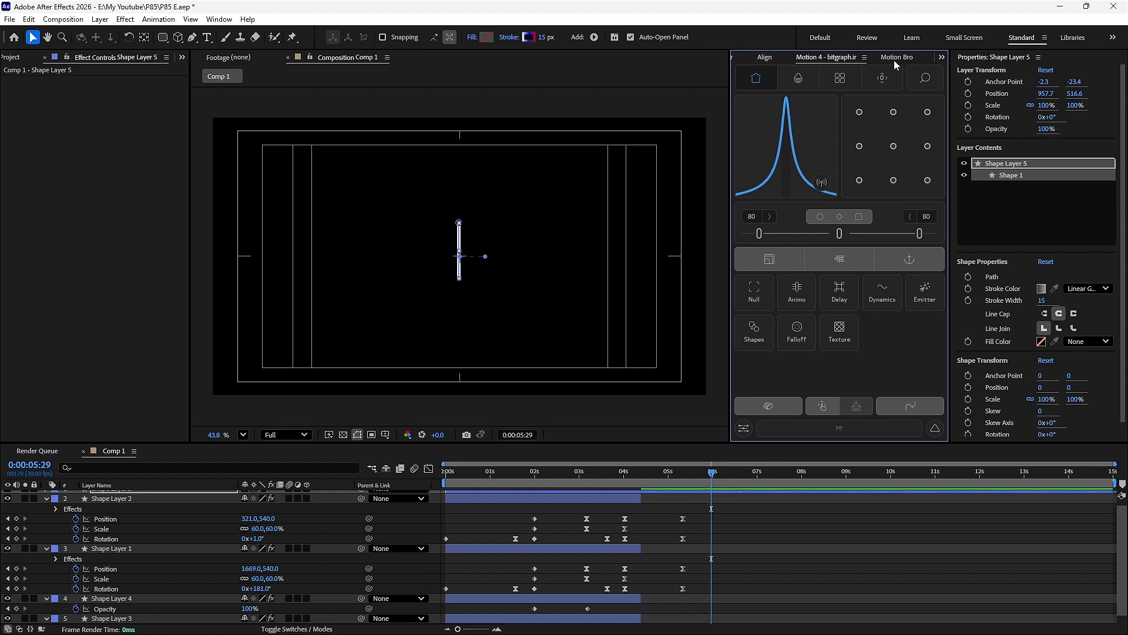
click(767, 57)
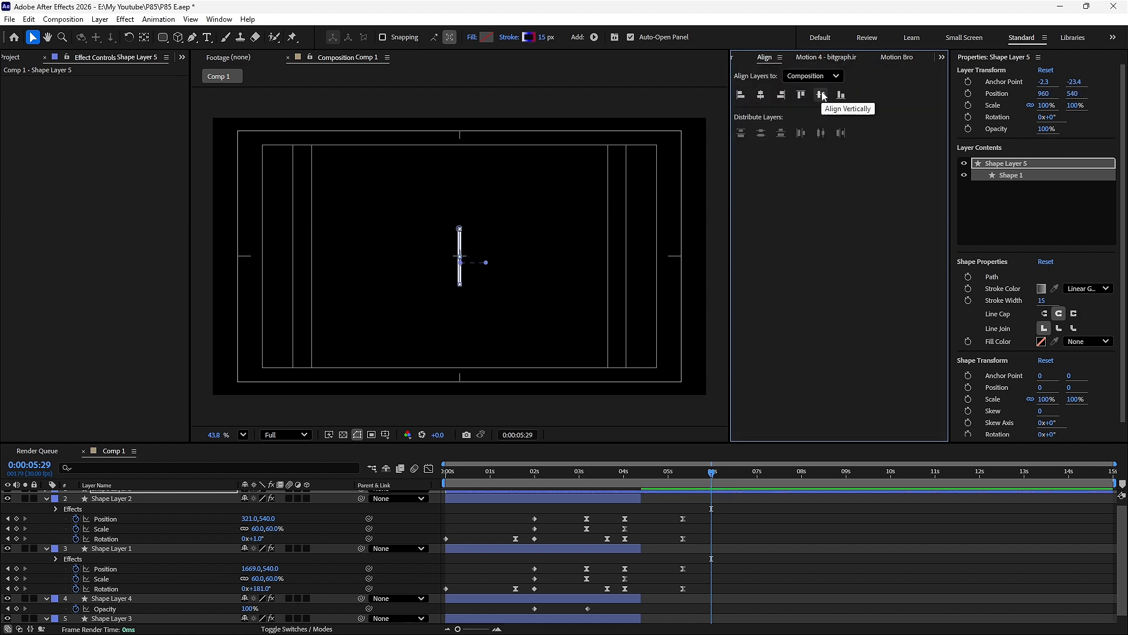
At 0:00:04:01, set Shape Layer 5's Position to 1617, 540 and start keyframing its Position and Rotation.
scroll(717, 532, up, 1)
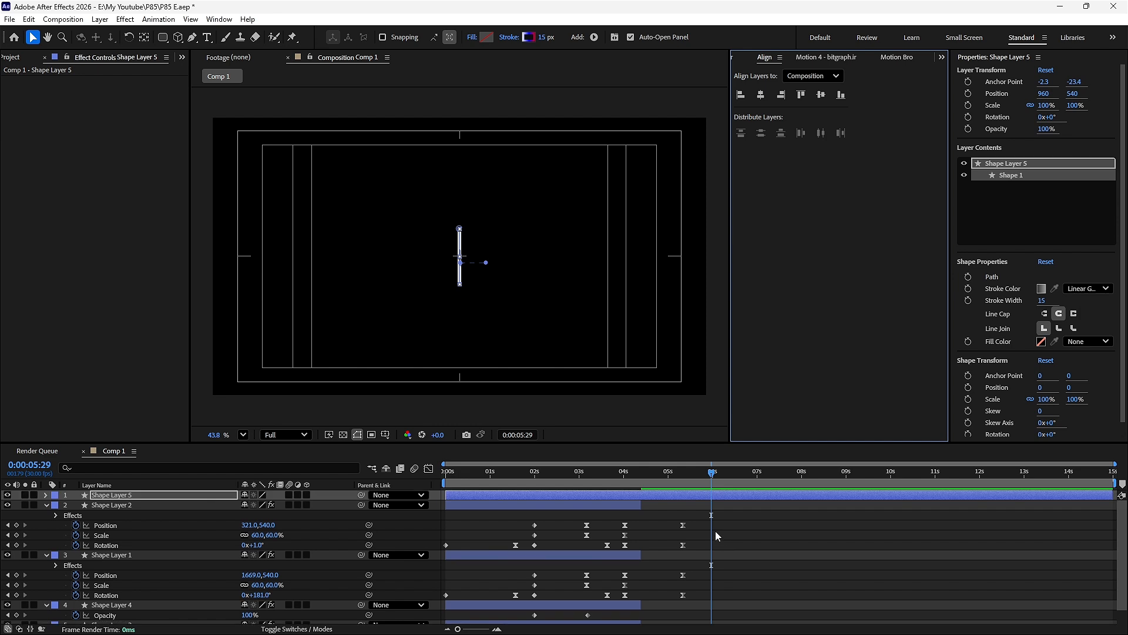
drag(658, 474, 606, 485)
scroll(638, 493, up, 3)
scroll(638, 500, down, 3)
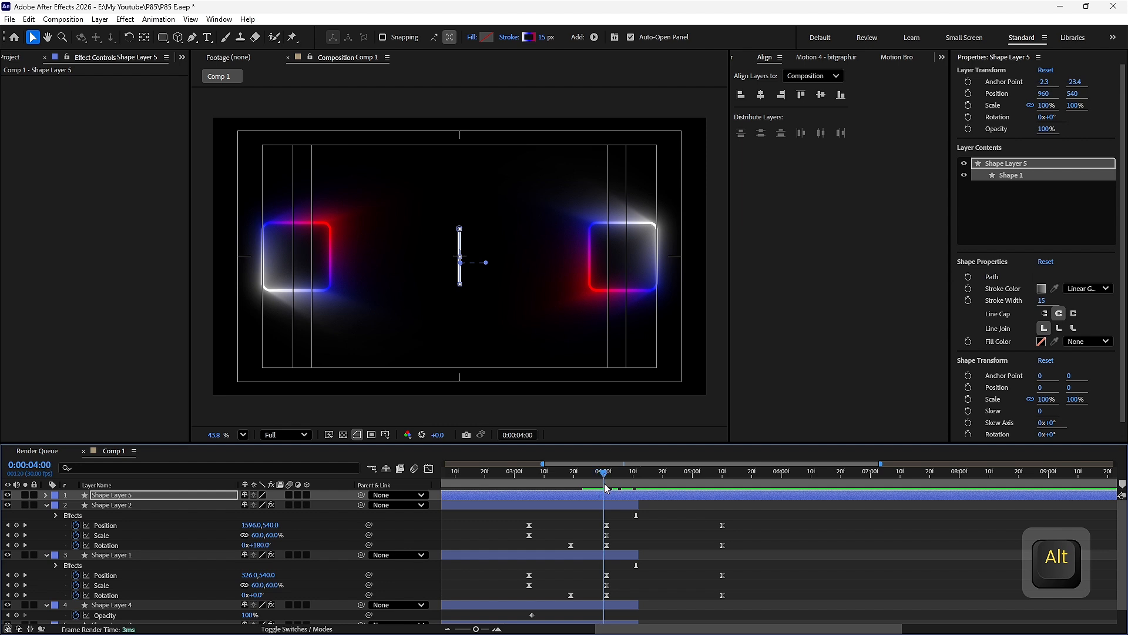
click(176, 494)
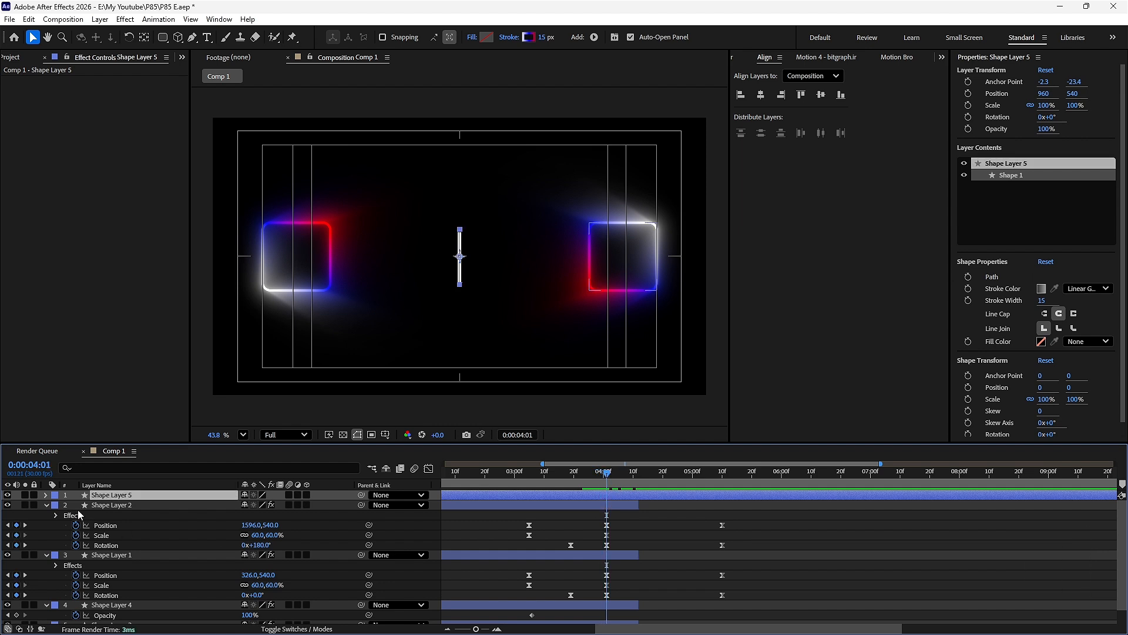
key(p)
key(shift+r)
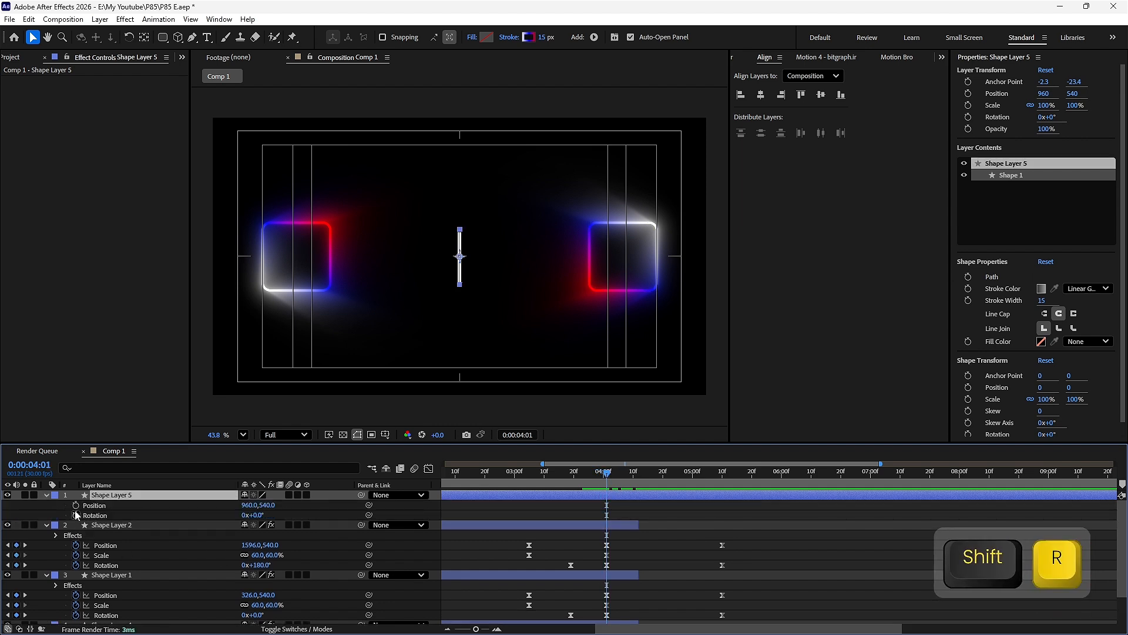
drag(239, 507, 607, 480)
click(76, 506)
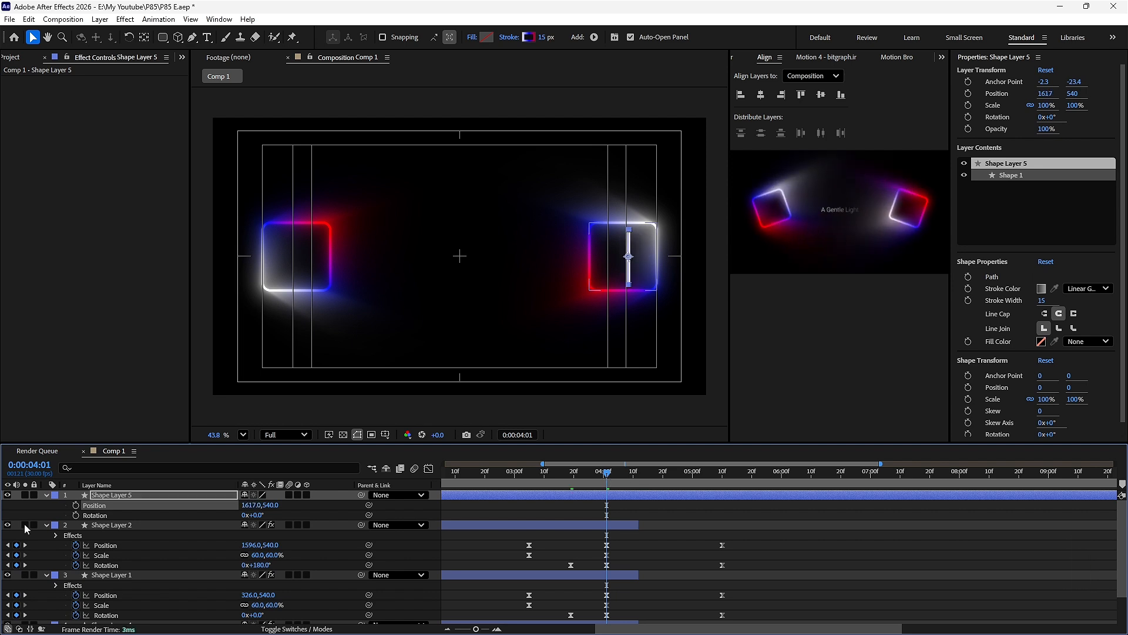
click(76, 515)
At 0:00:05:10, set Shape Layer 5's Position to 330, 540 and its Rotation to -200°.
drag(626, 471, 715, 480)
key(shift)
mouse_move(256, 507)
mouse_down()
mouse_move(229, 513)
mouse_move(256, 509)
mouse_up()
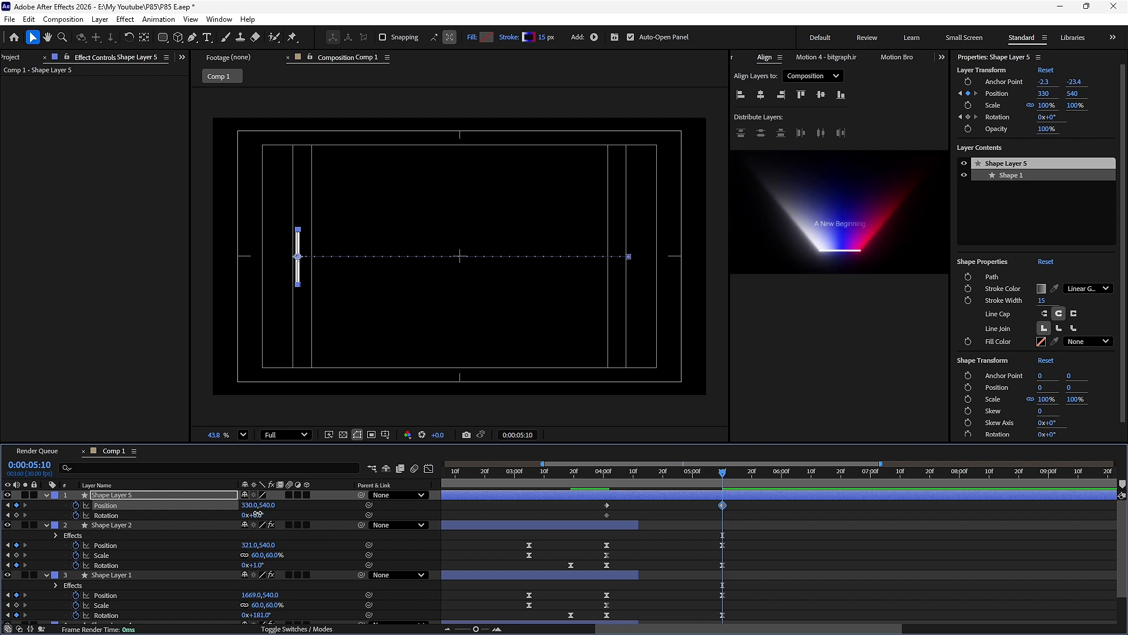
drag(256, 515, 246, 514)
drag(155, 526, 154, 526)
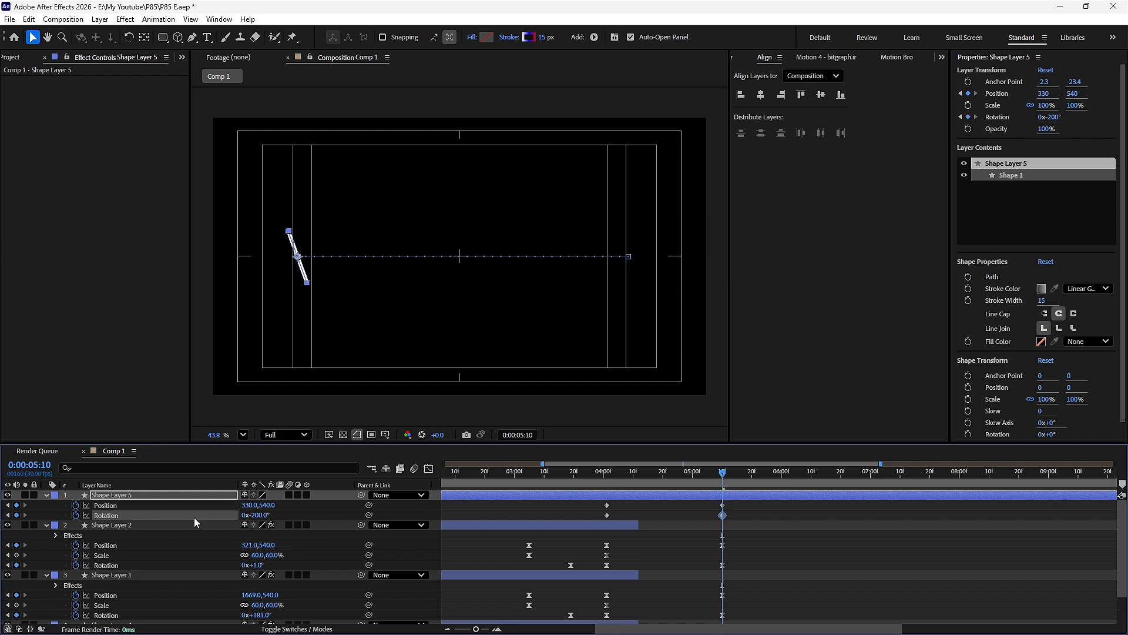
Apply the 80/80 ease to Shape Layer 5's Position and Rotation keyframes at 0:00:05:10.
drag(738, 505, 707, 517)
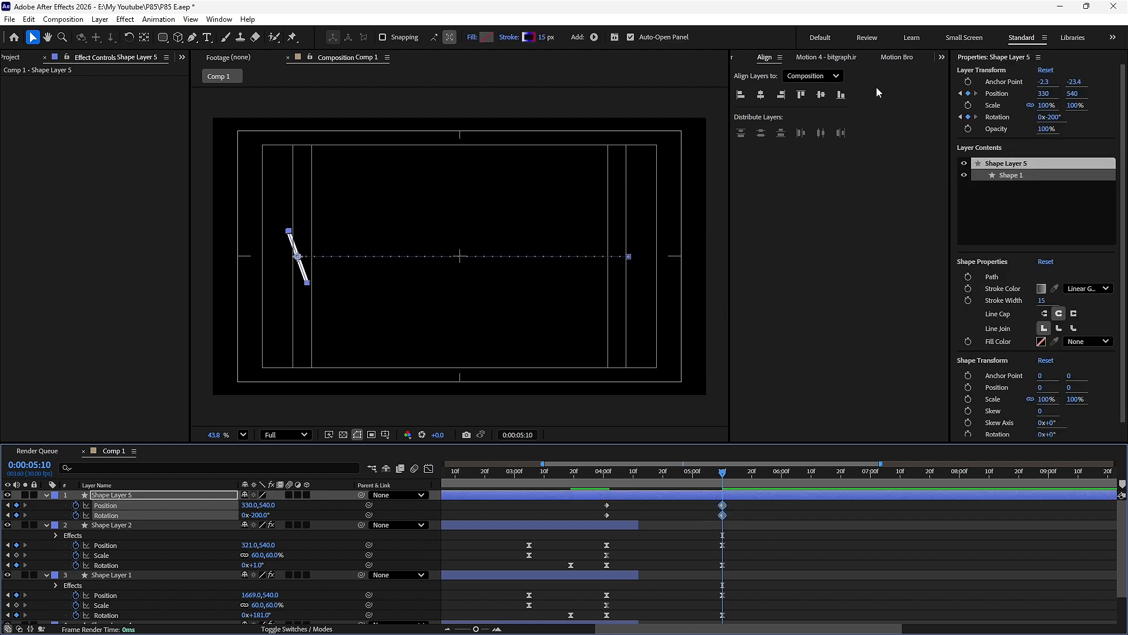
click(834, 57)
click(840, 235)
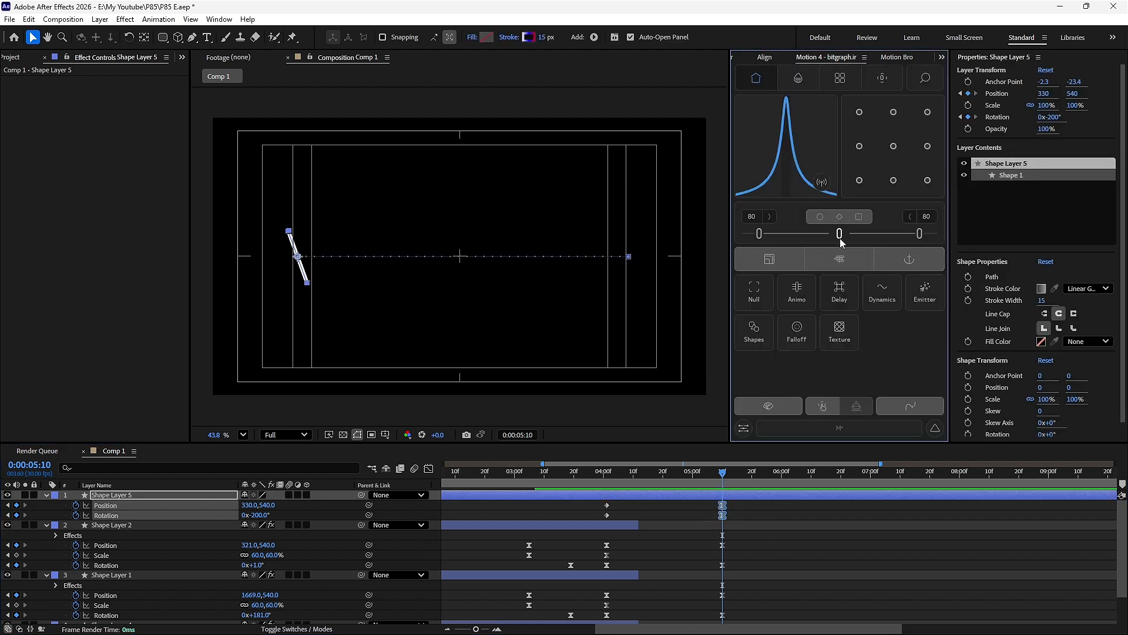
click(746, 506)
Trim Shape Layer 5 to start at 0:00:04:12, where the two crossing squares end, and preview the transition.
click(728, 474)
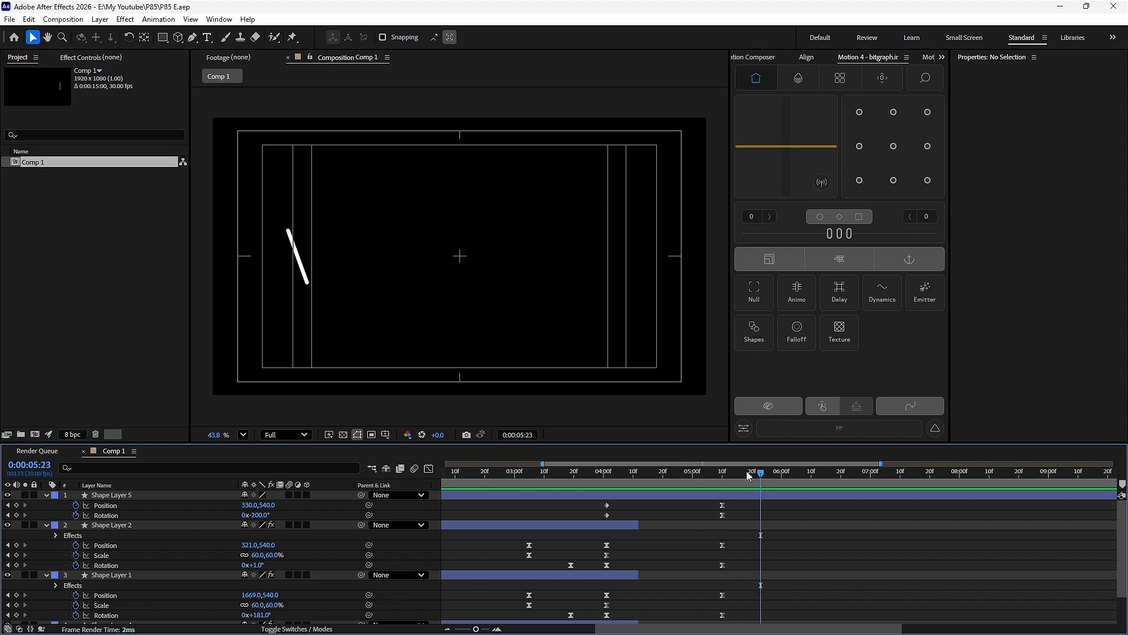
drag(746, 471, 634, 469)
key(ctrl+Right)
key(ctrl+Right)
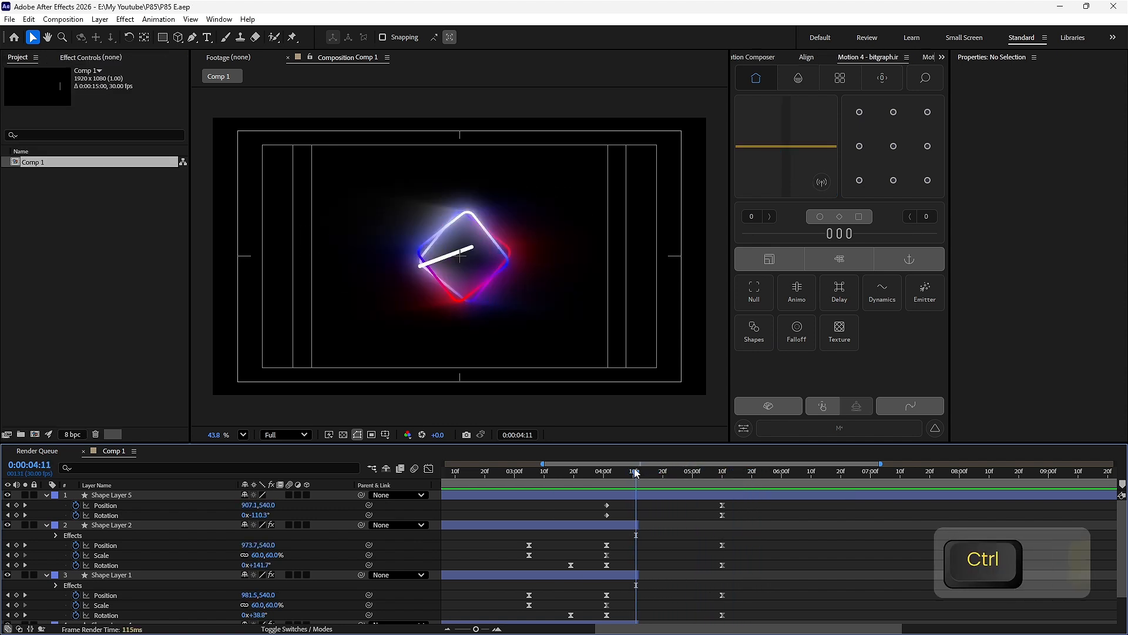
click(634, 497)
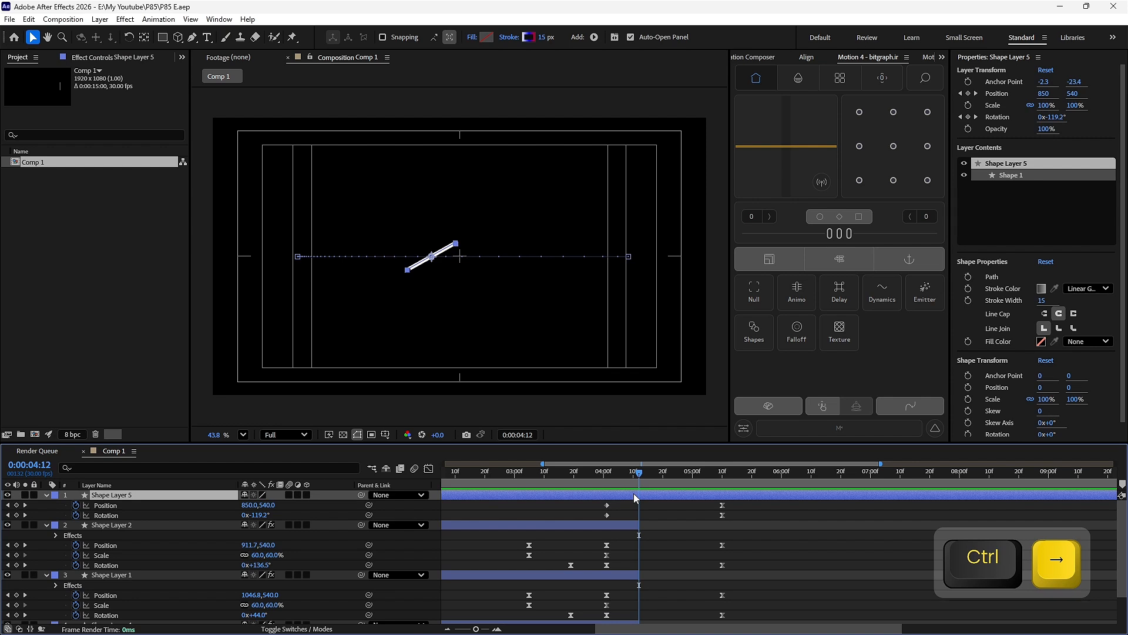
key(alt+bracketleft)
key(space)
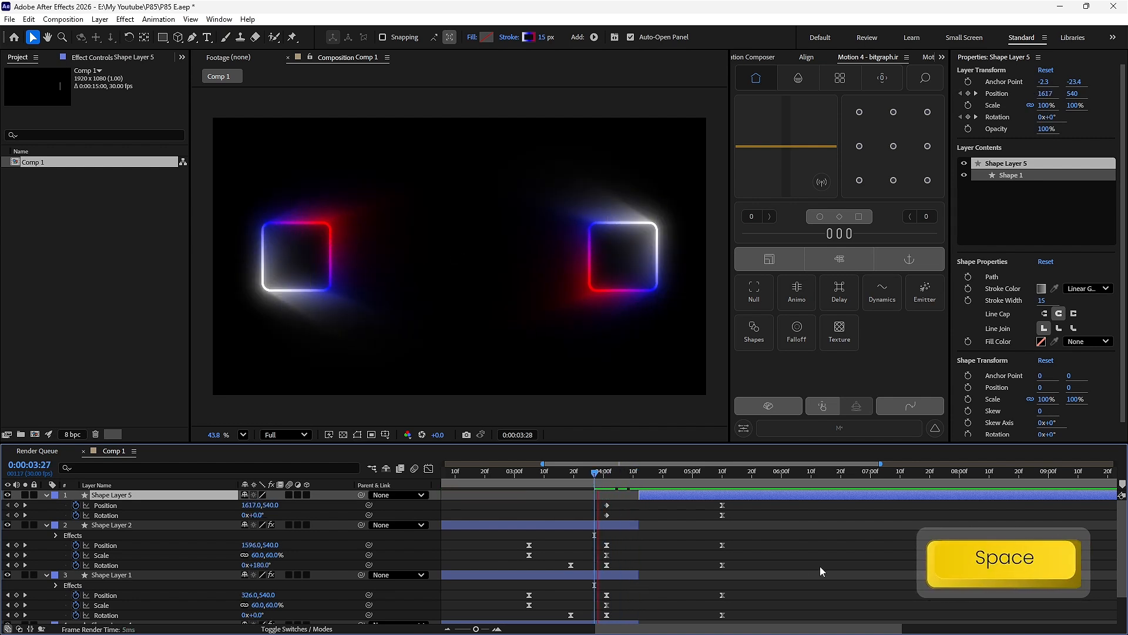
key(space)
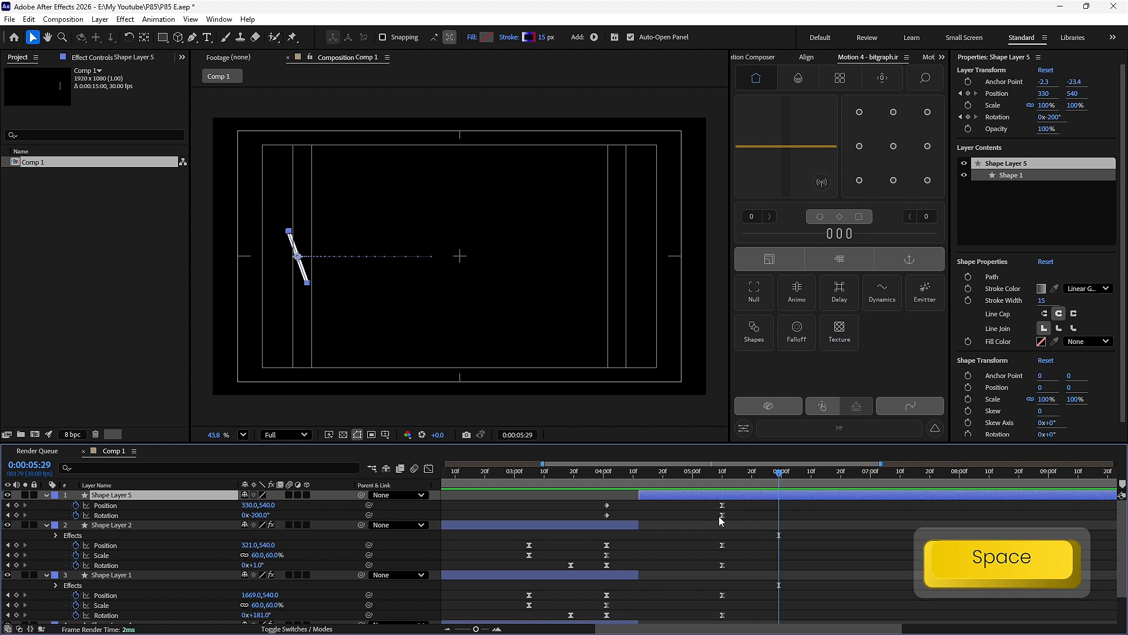
Delay Shape Layer 5's ending Rotation keyframe to about 0:00:05:24 and preview the longer spin.
drag(720, 516, 757, 516)
key(space)
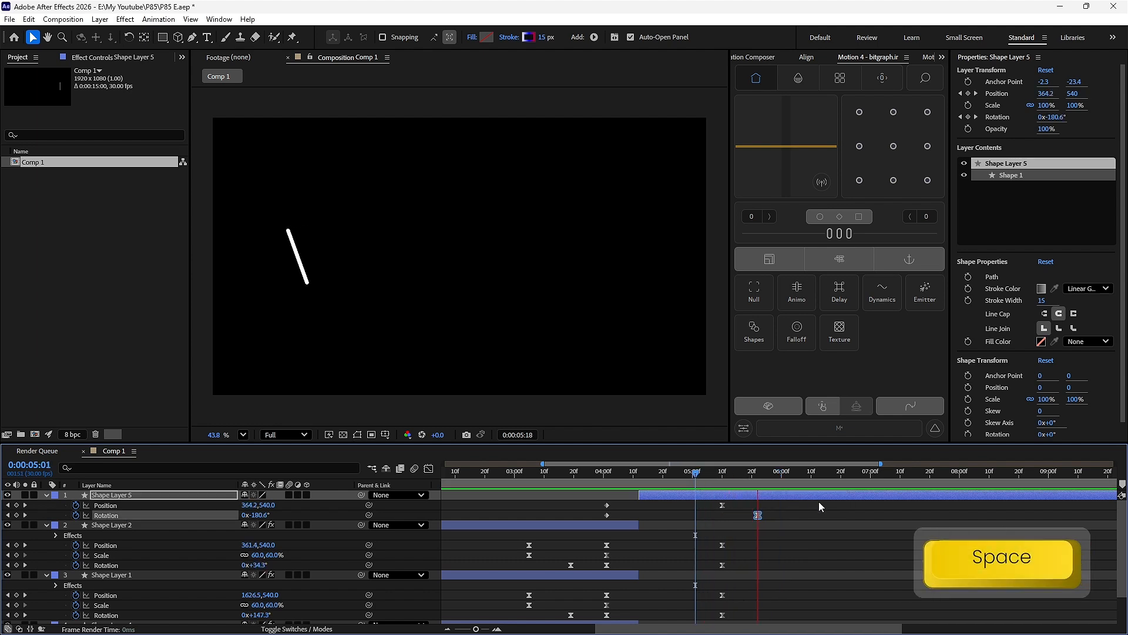
key(space)
mouse_move(769, 473)
mouse_down()
mouse_move(664, 473)
mouse_move(772, 470)
mouse_up()
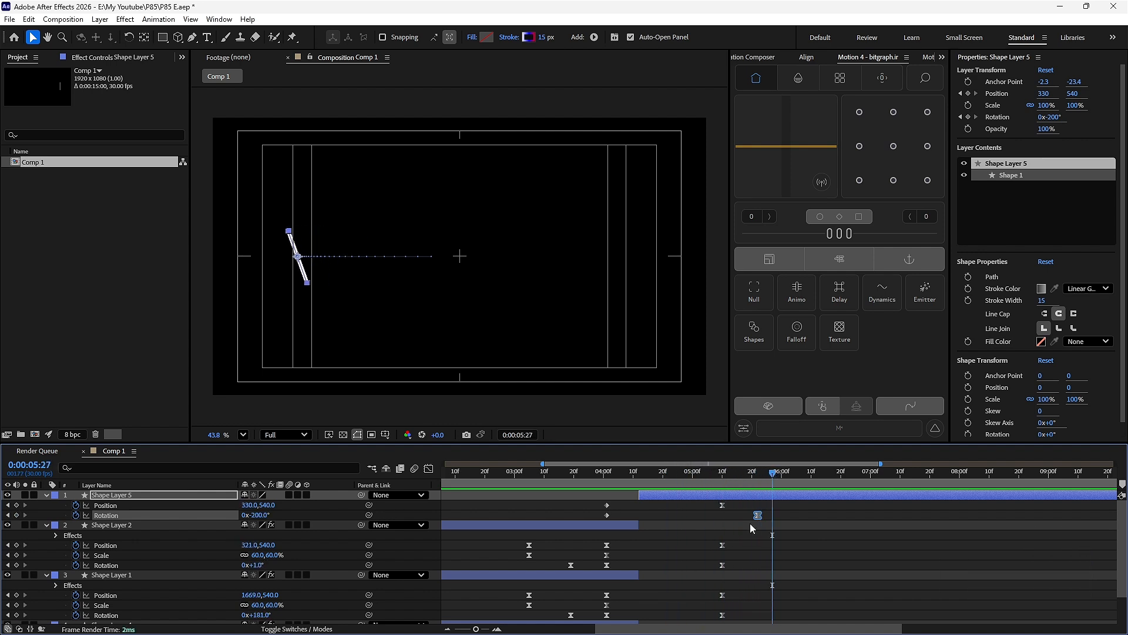
click(734, 470)
key(space)
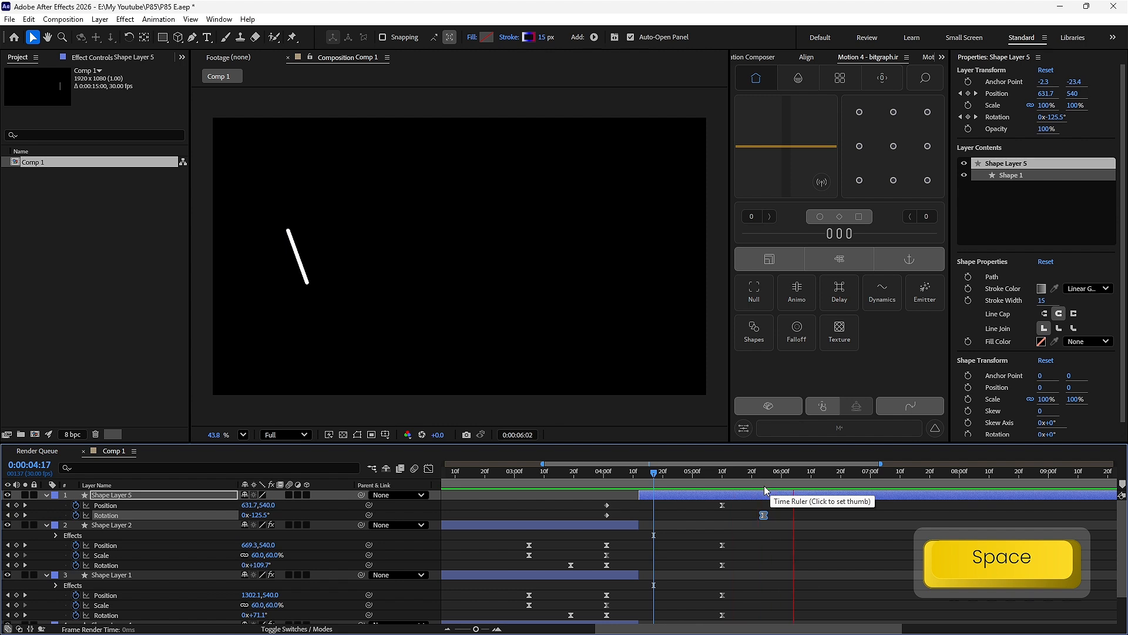
key(space)
At 0:00:06:10, add Position and Rotation keyframes to Shape Layer 5 that hold the current values.
drag(788, 478, 811, 489)
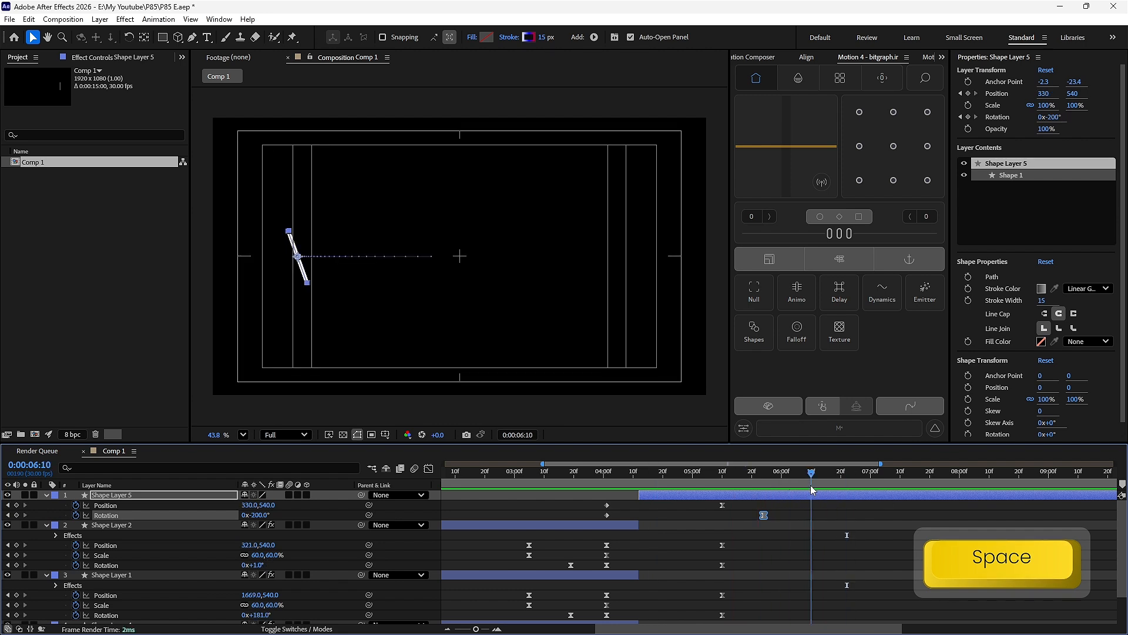
click(16, 505)
click(17, 515)
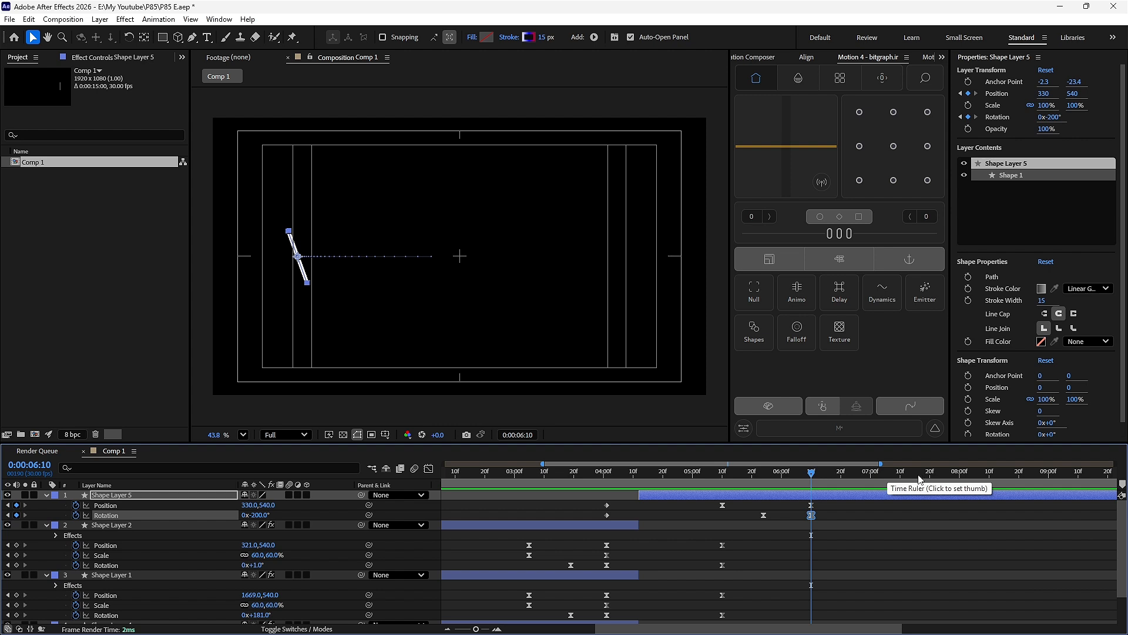
At 0:00:07:22, set Shape Layer 5's Position to 1603, 540 and rotate the line back towards upright.
drag(930, 478, 937, 479)
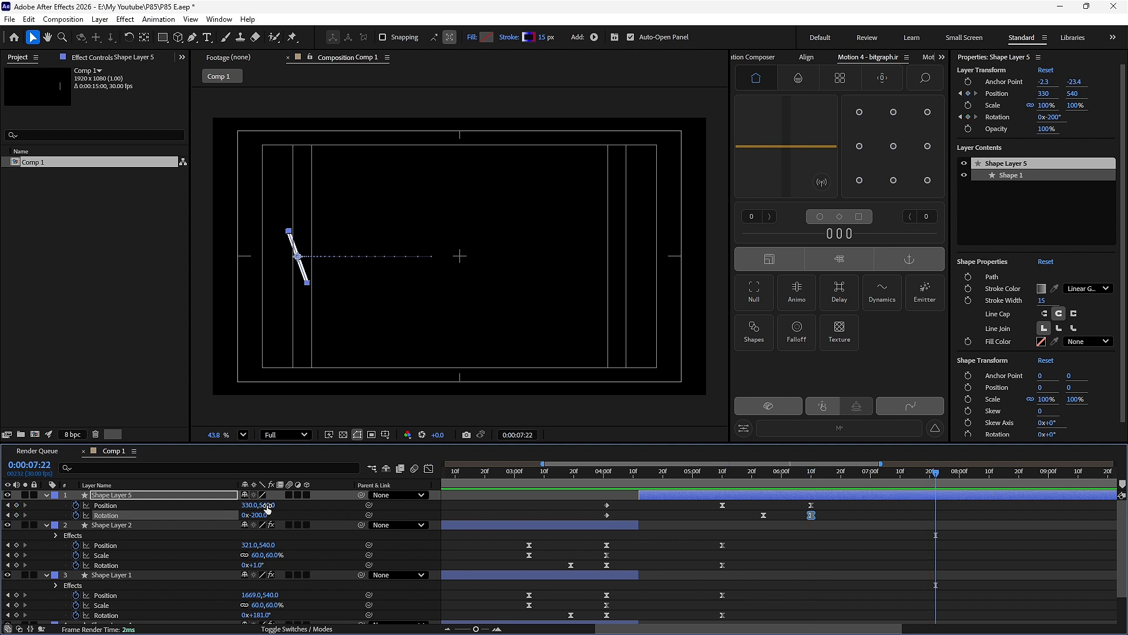
drag(253, 505, 385, 481)
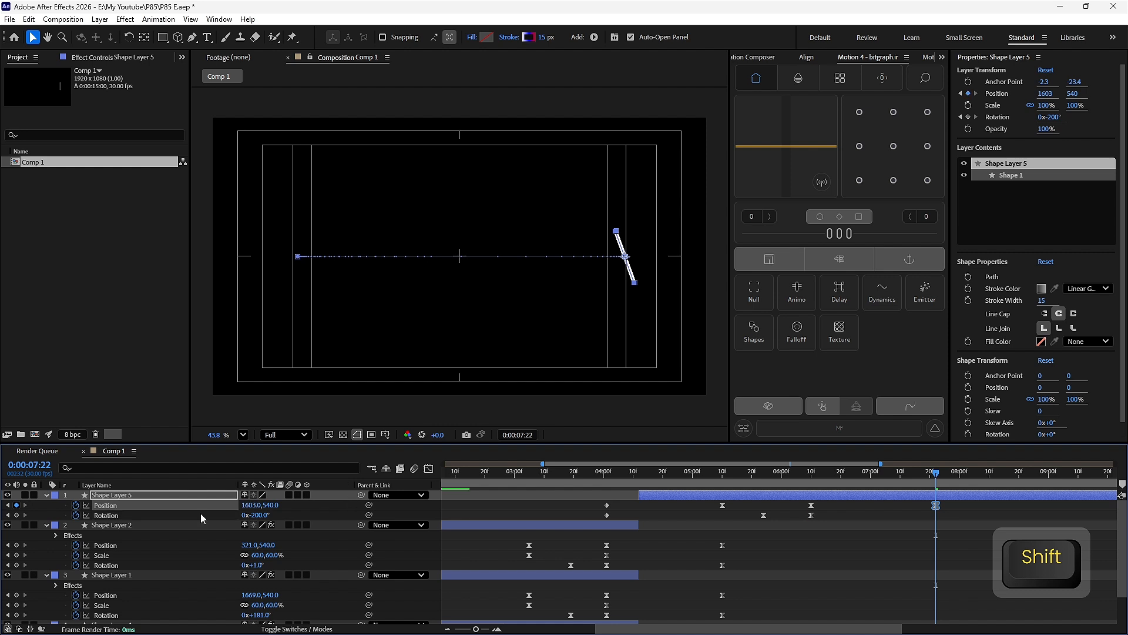
drag(258, 515, 357, 501)
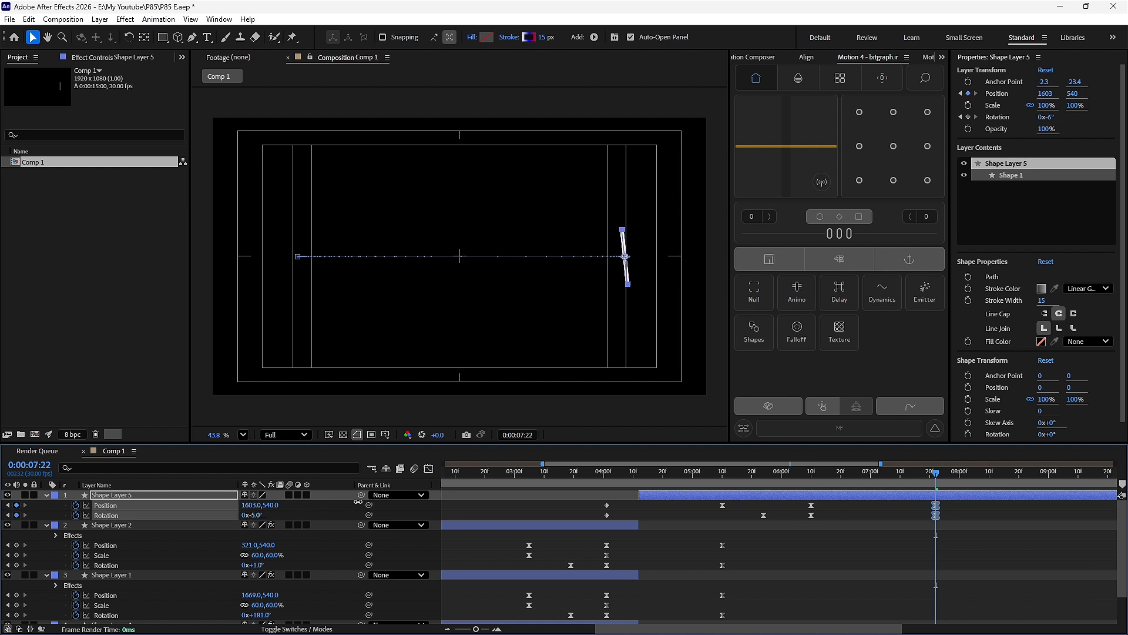
Move the last Position keyframe to about 0:00:07:17 and the last Rotation keyframe to about 0:00:08:00, ease both at 71, and preview.
click(960, 516)
drag(935, 505, 959, 515)
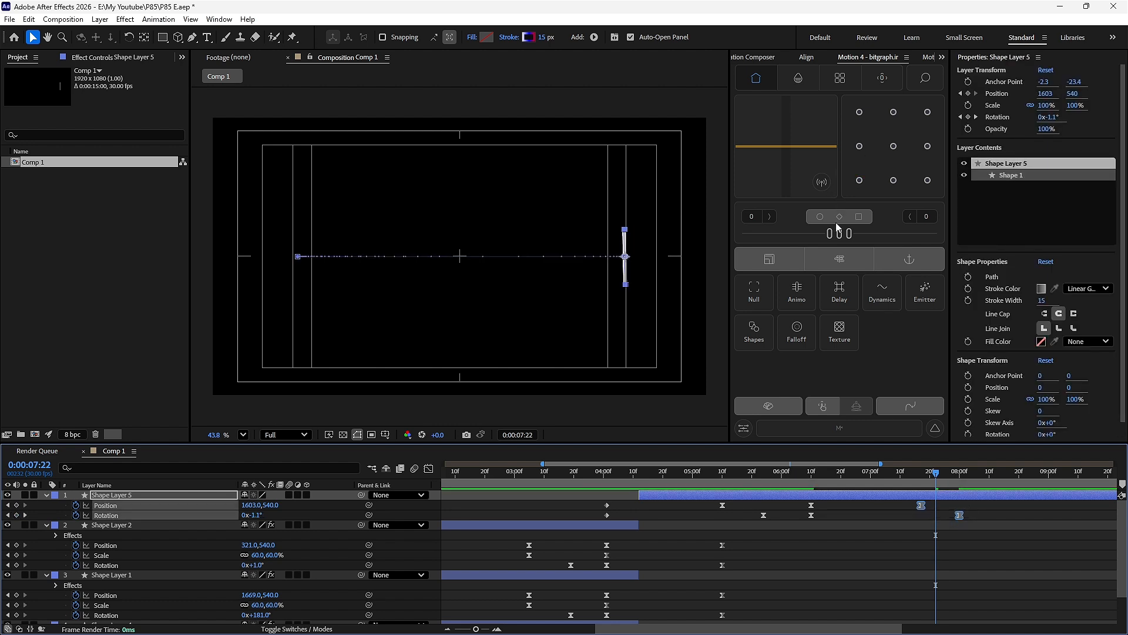
drag(837, 223, 912, 233)
click(886, 503)
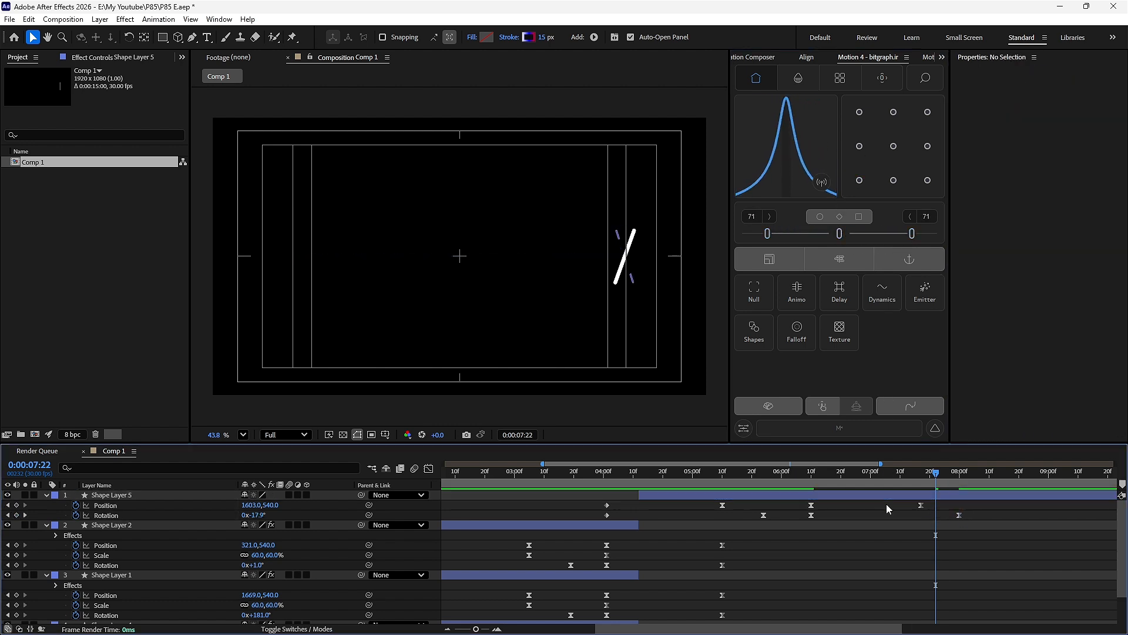
key(space)
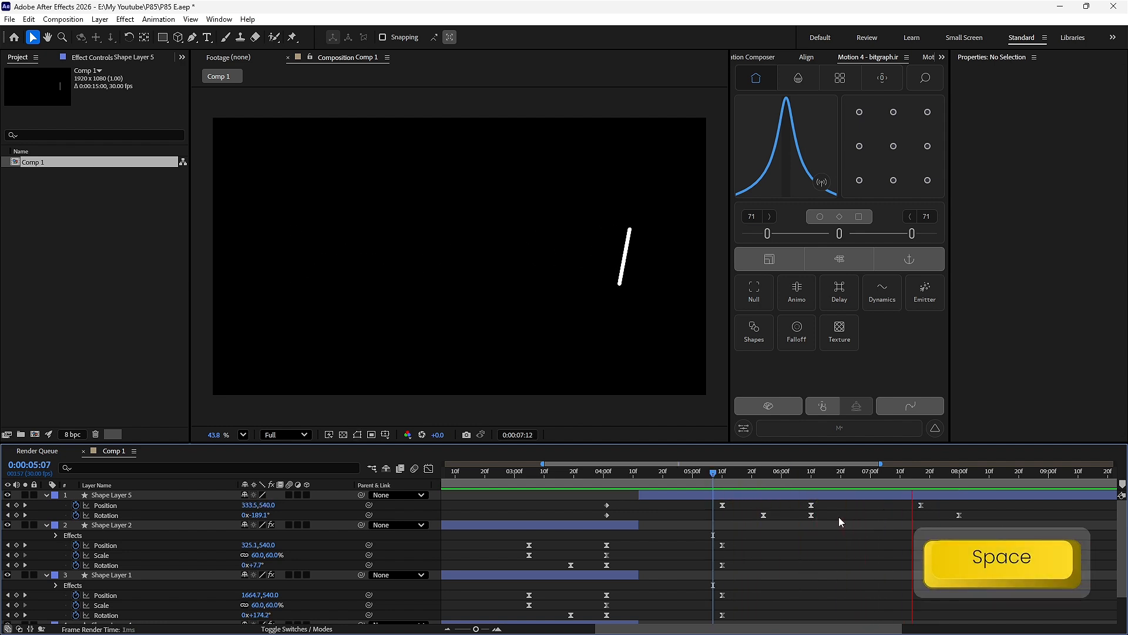
Shift Shape Layer 5's last pairs of Position and Rotation keyframes about 5 frames later, starting near 0:00:06:15, and preview the motion.
key(space)
drag(840, 473, 574, 472)
key(space)
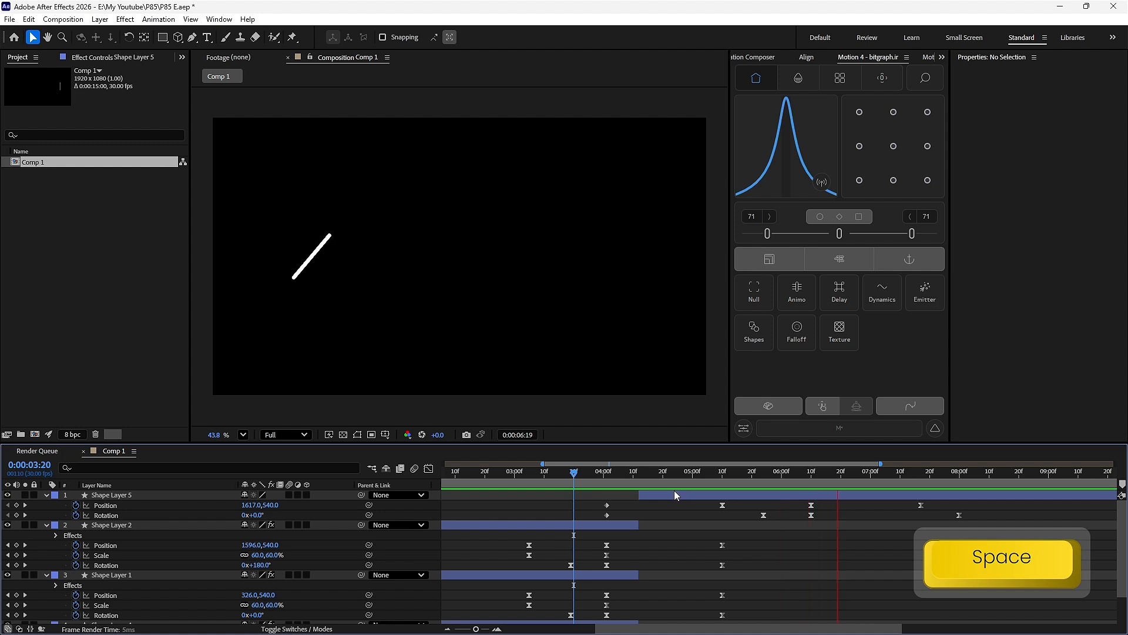
key(space)
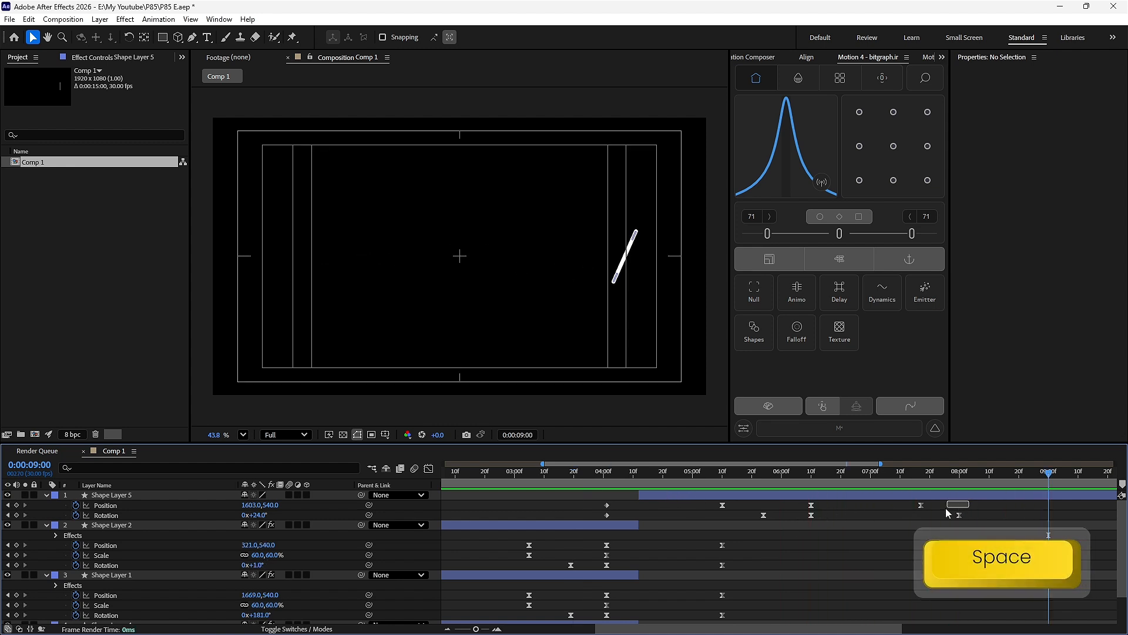
drag(946, 513, 826, 505)
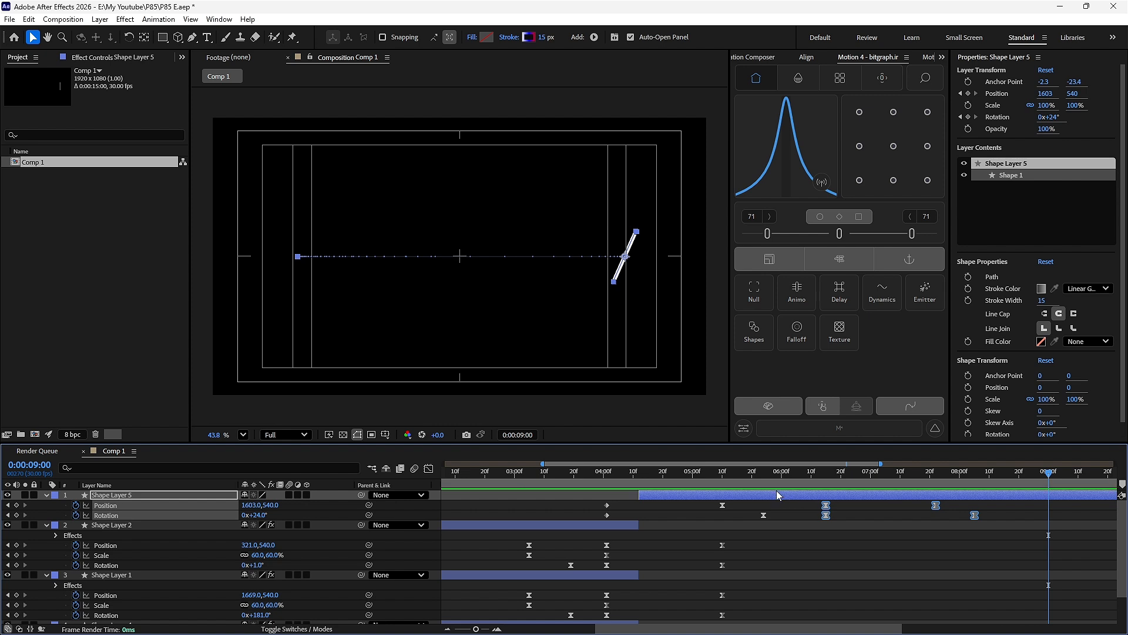
drag(765, 473, 698, 474)
key(space)
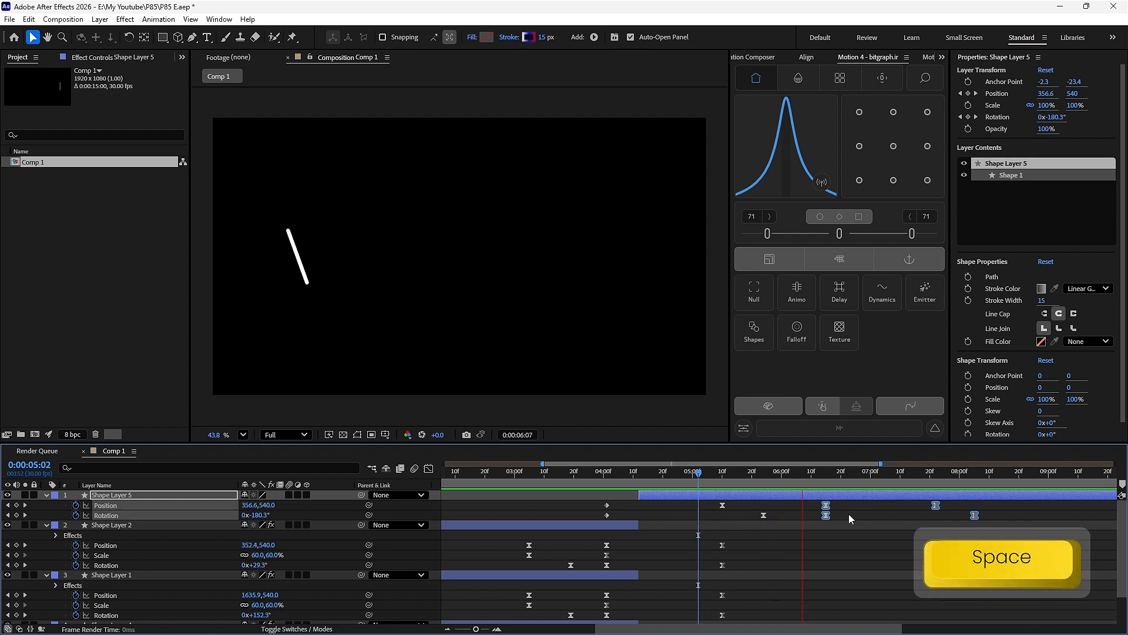
key(space)
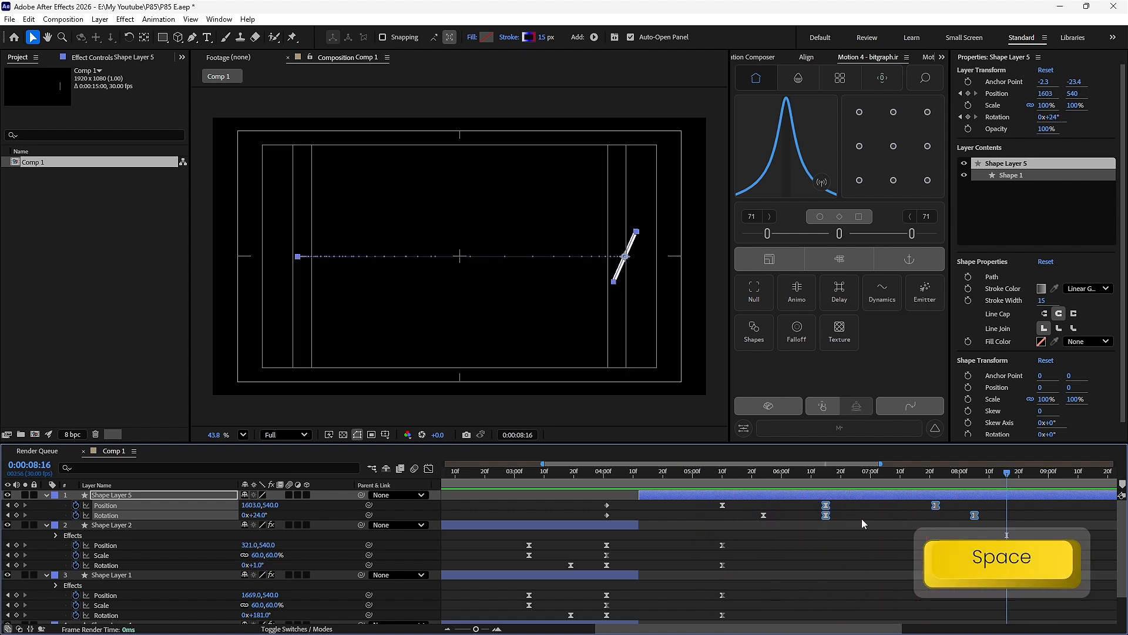
Check the speed graph of Shape Layer 5's last Position and Rotation keyframes and preview the line's return move.
click(848, 518)
scroll(852, 517, right, 4)
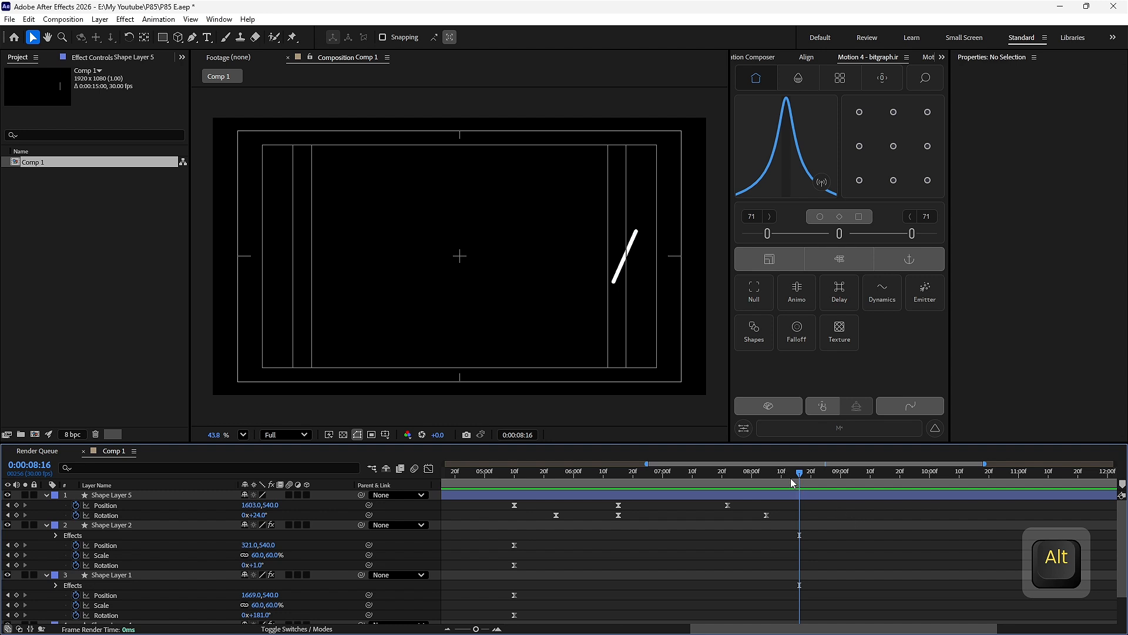
drag(783, 503, 615, 520)
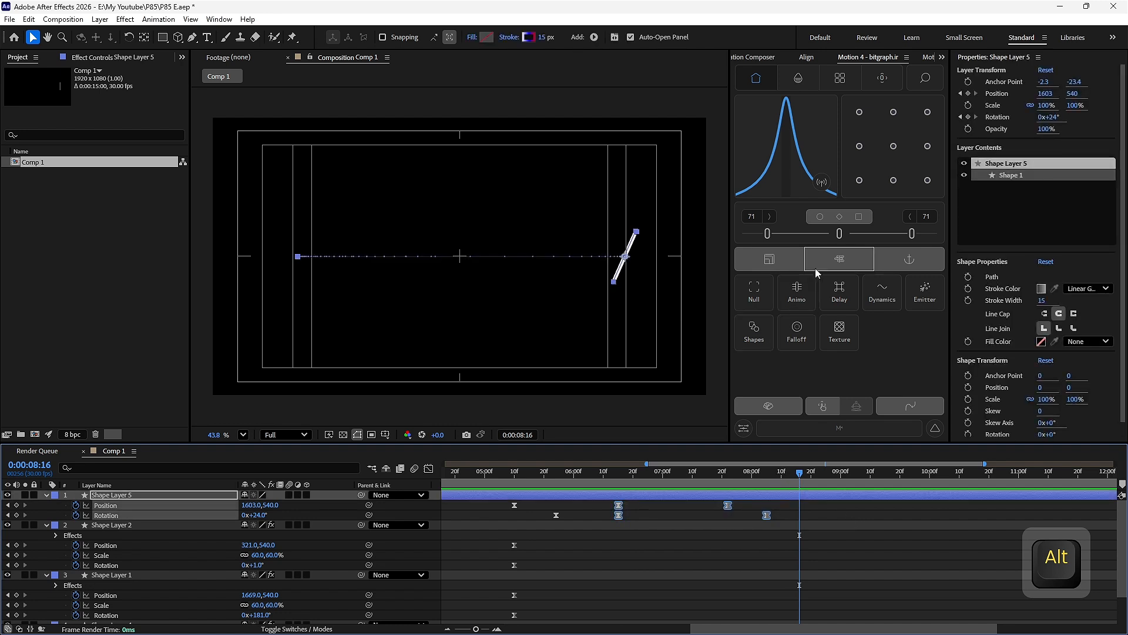
click(428, 468)
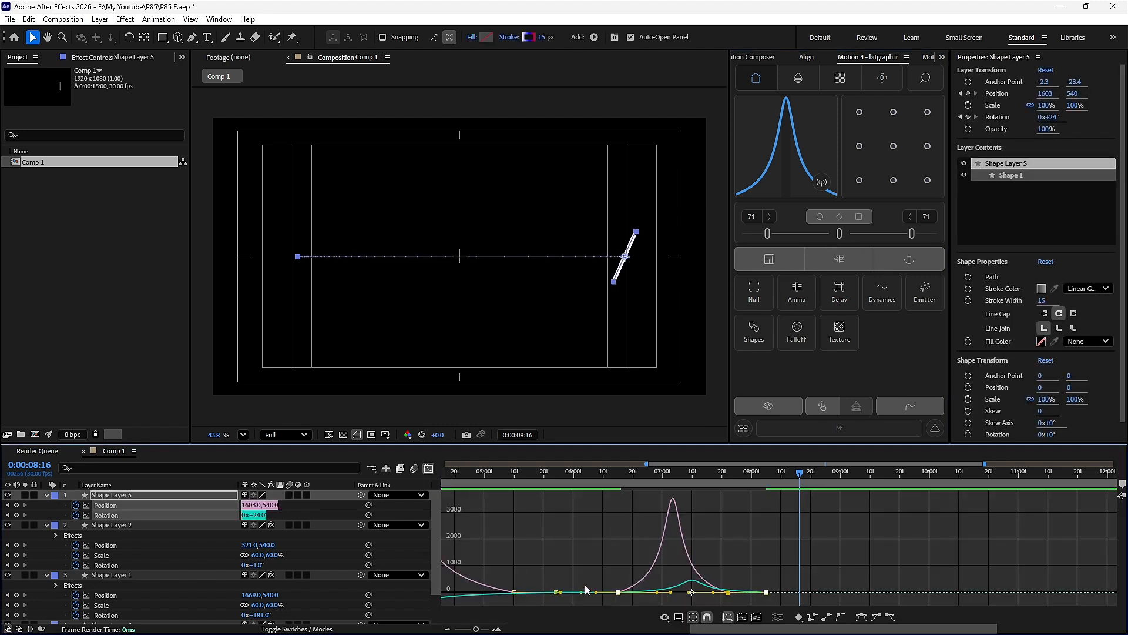
click(432, 468)
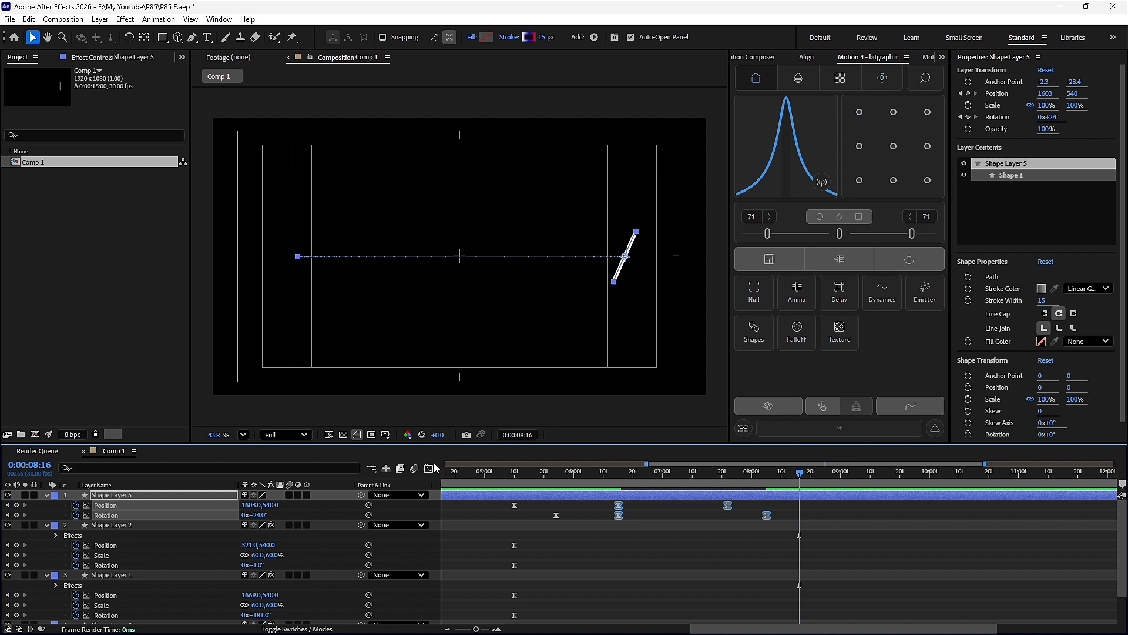
click(644, 519)
click(604, 472)
key(space)
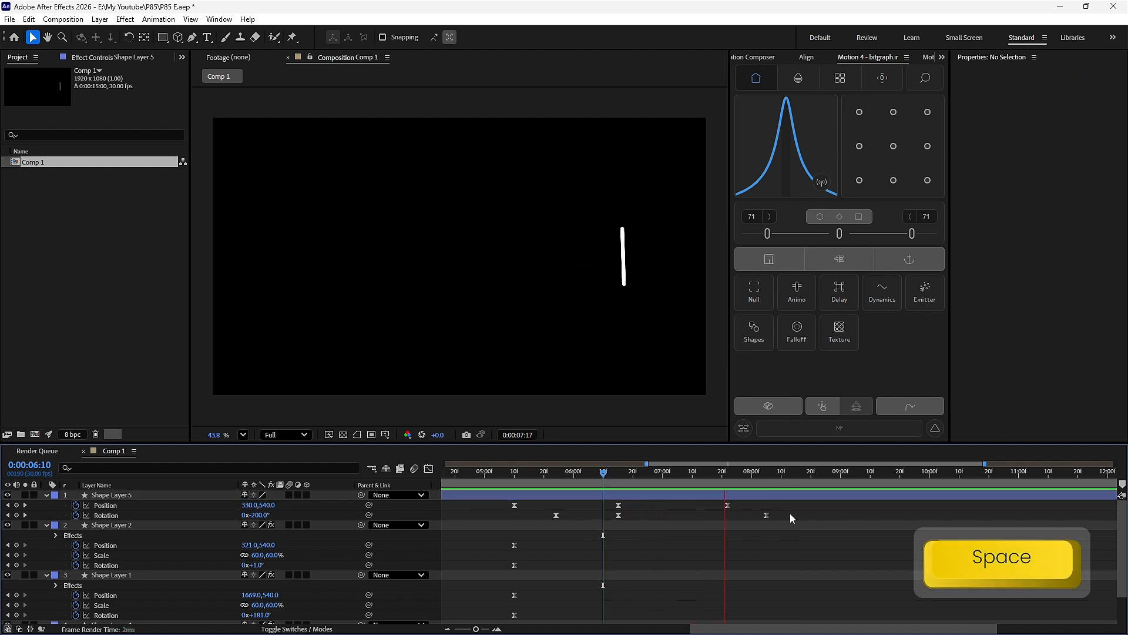
key(space)
key(apostrophe)
click(698, 473)
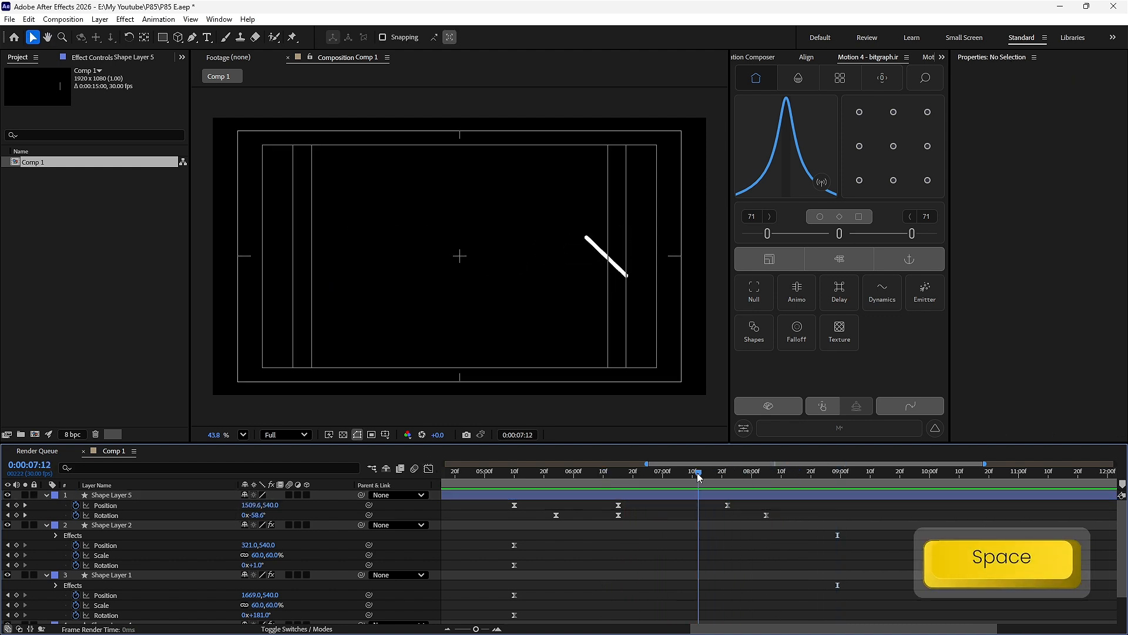
drag(698, 473, 600, 473)
key(space)
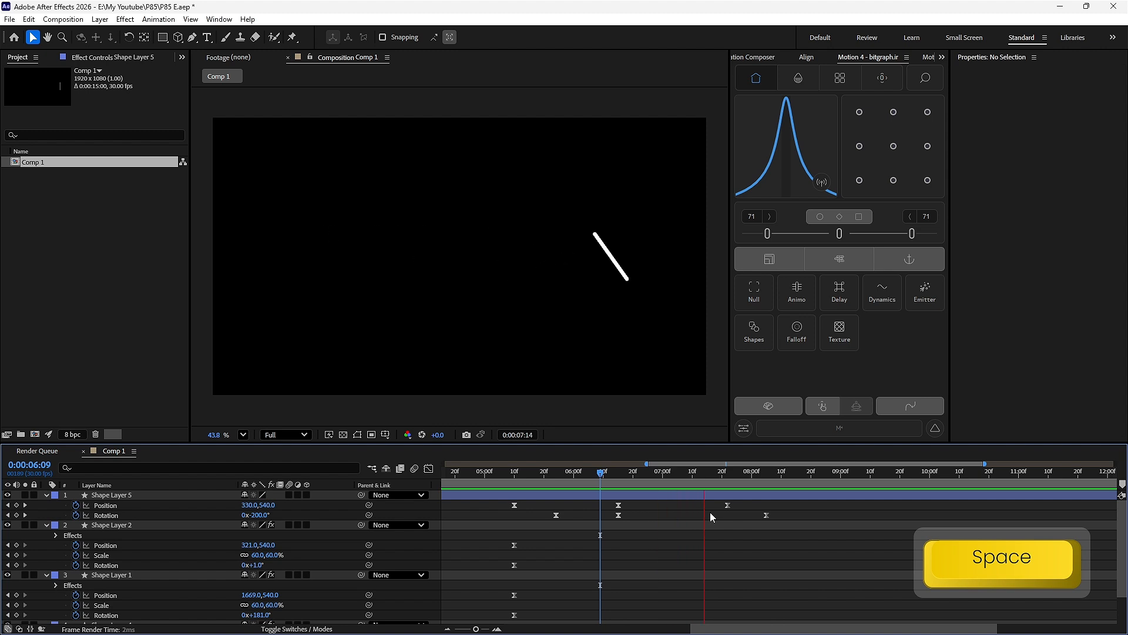
Move Shape Layer 5's last Rotation keyframe to 0:00:08:09, shorten its preceding keyframe's ease so the speed peaks earlier, and preview the spin.
click(766, 515)
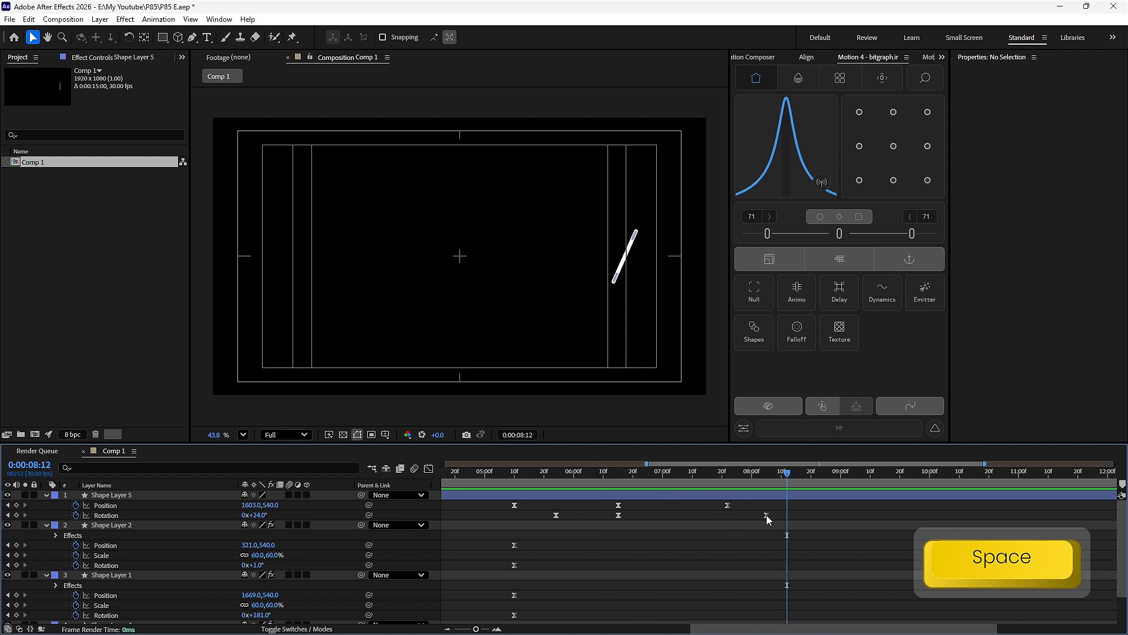
click(429, 468)
drag(712, 568, 696, 561)
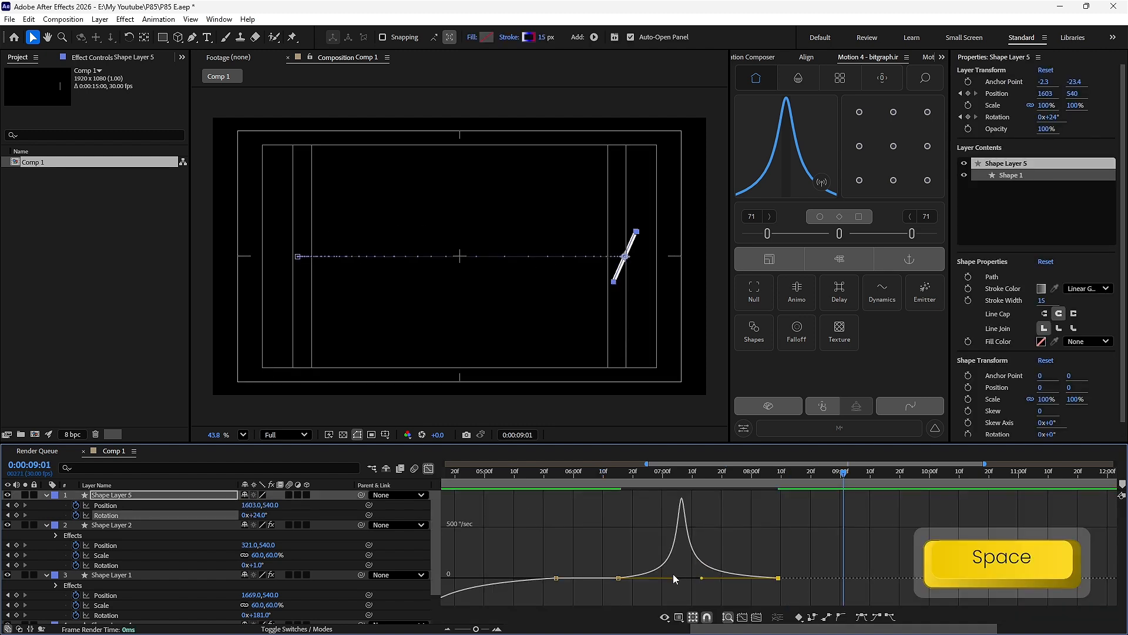
drag(674, 575, 661, 574)
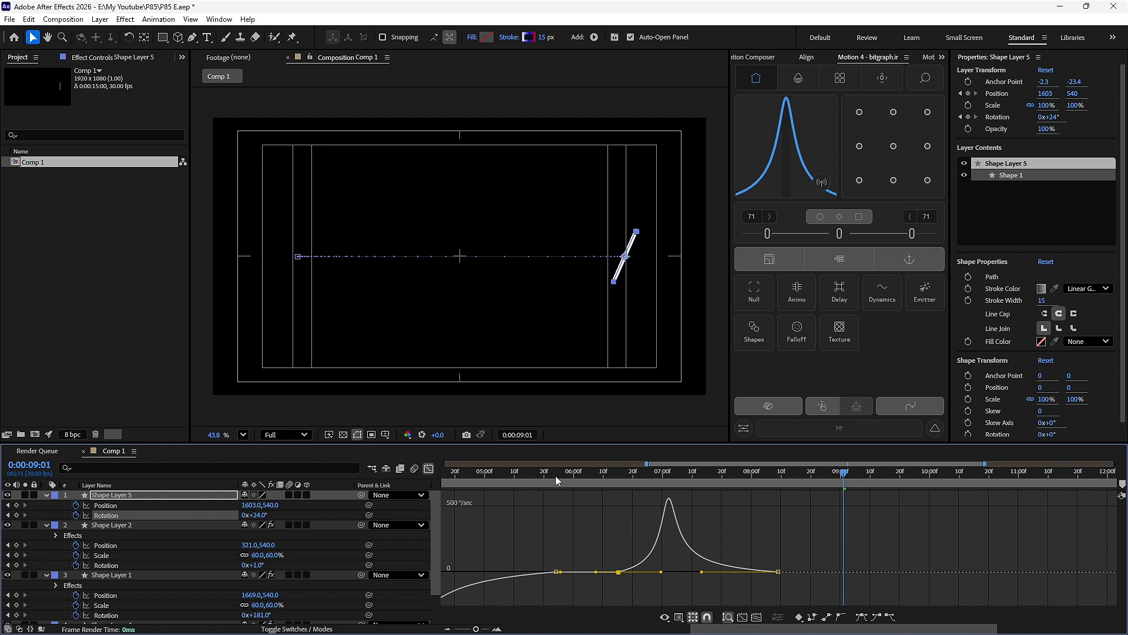
click(429, 468)
click(616, 480)
key(space)
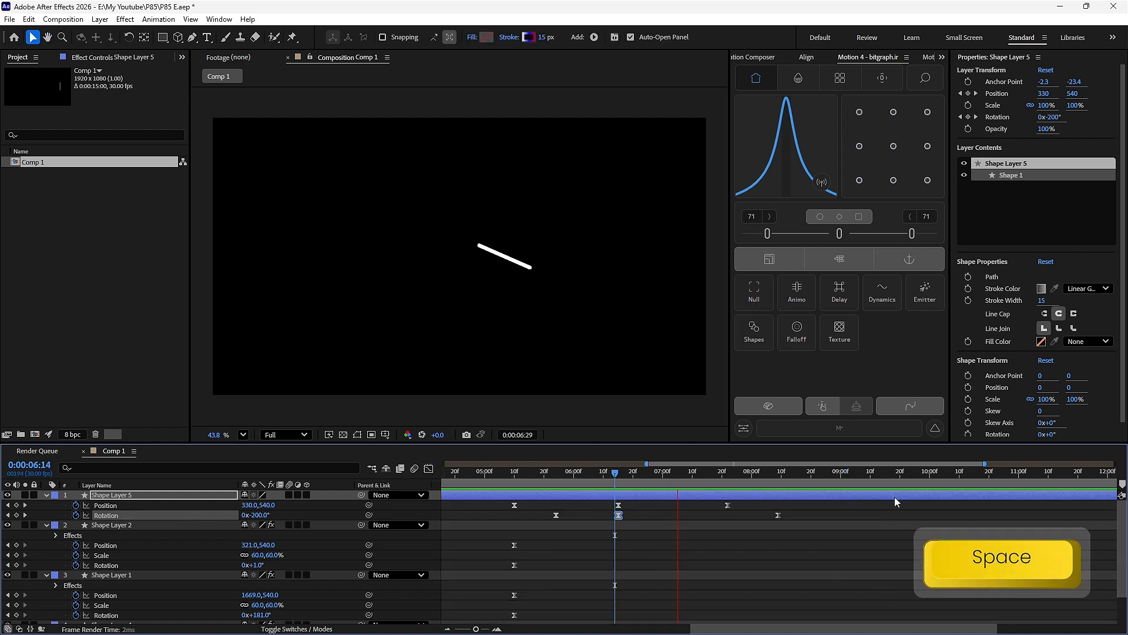
click(815, 517)
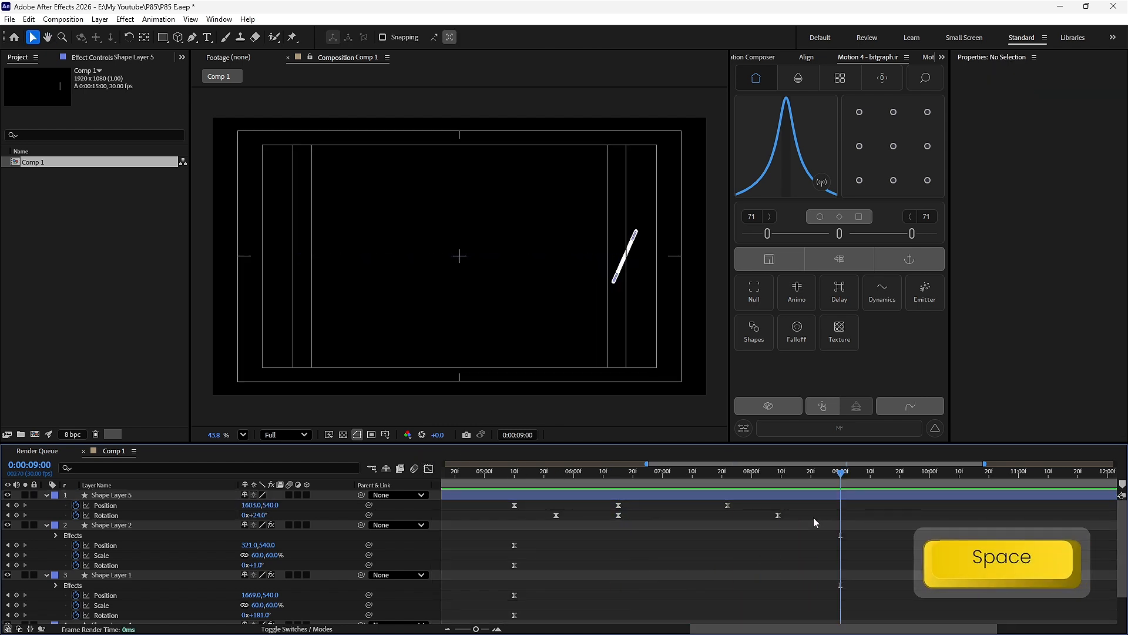
Duplicate Shape Layer 5 and select the original layer beneath the copy.
click(645, 497)
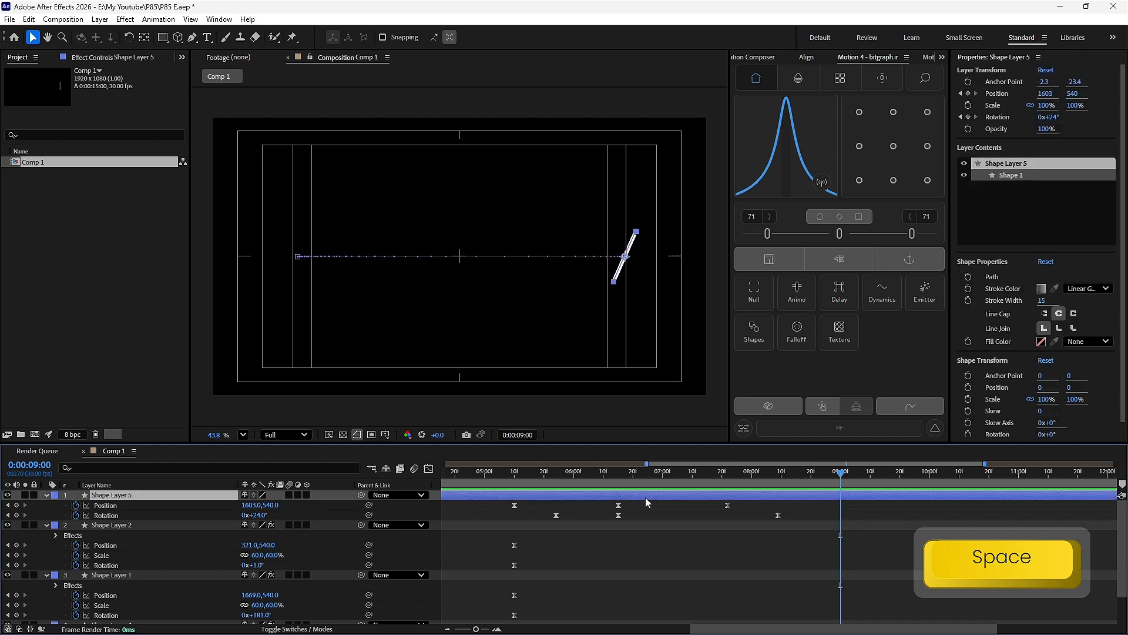
key(ctrl+d)
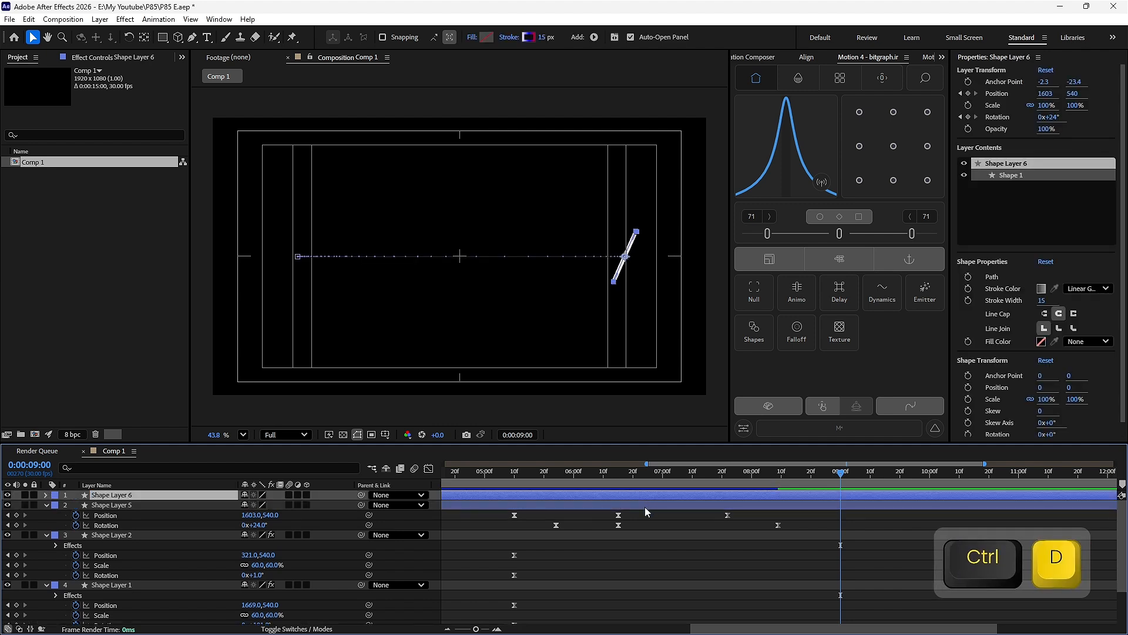
click(644, 506)
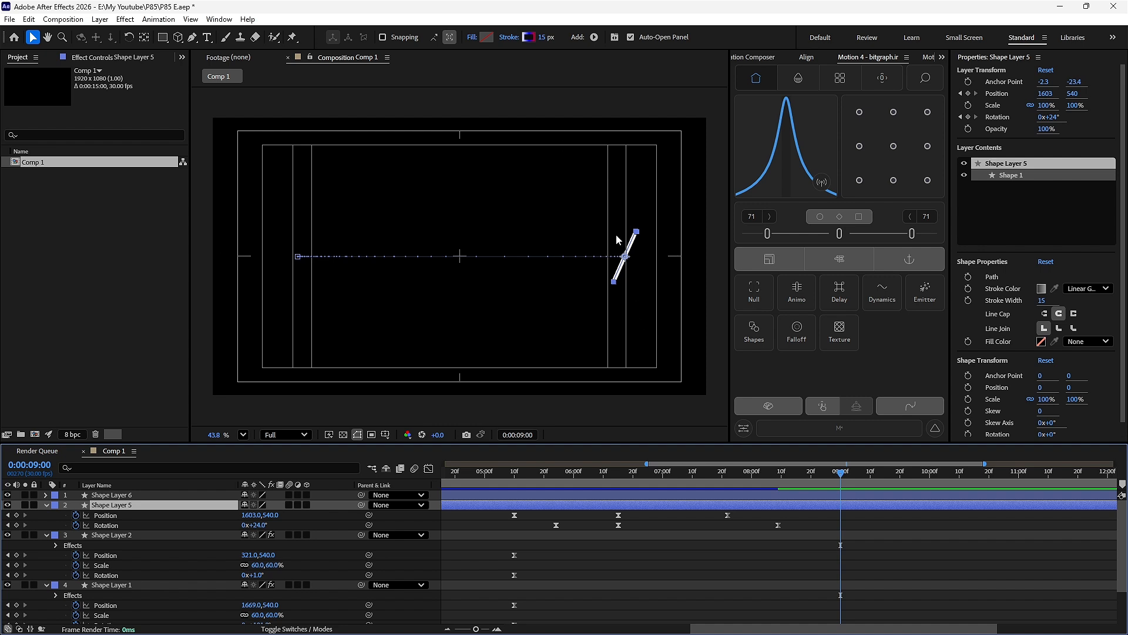
key(F2)
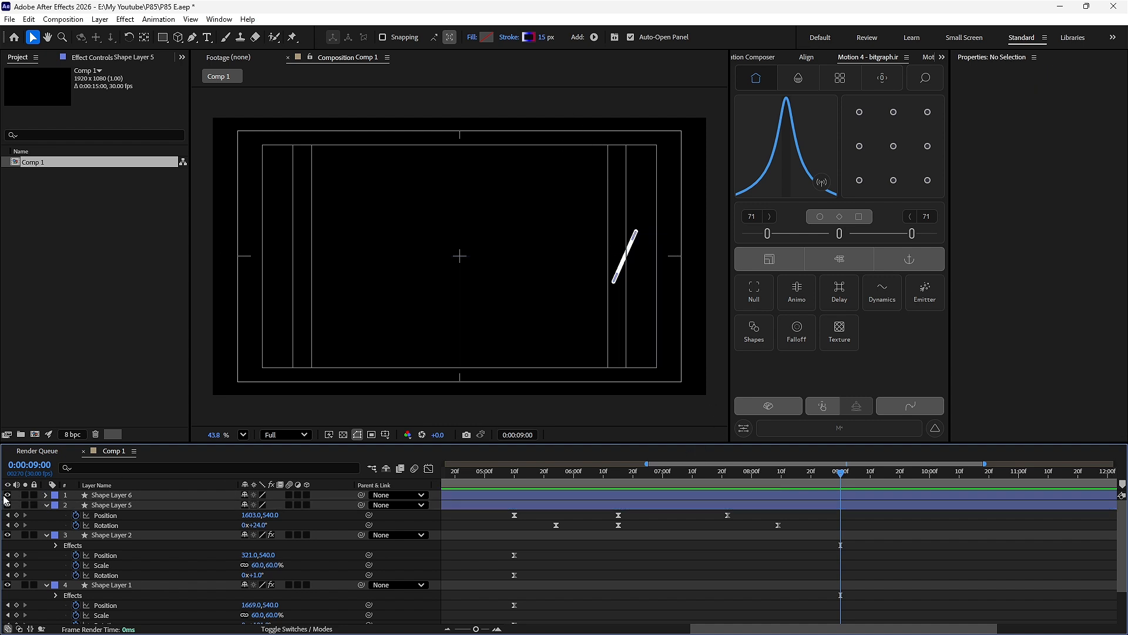
click(102, 504)
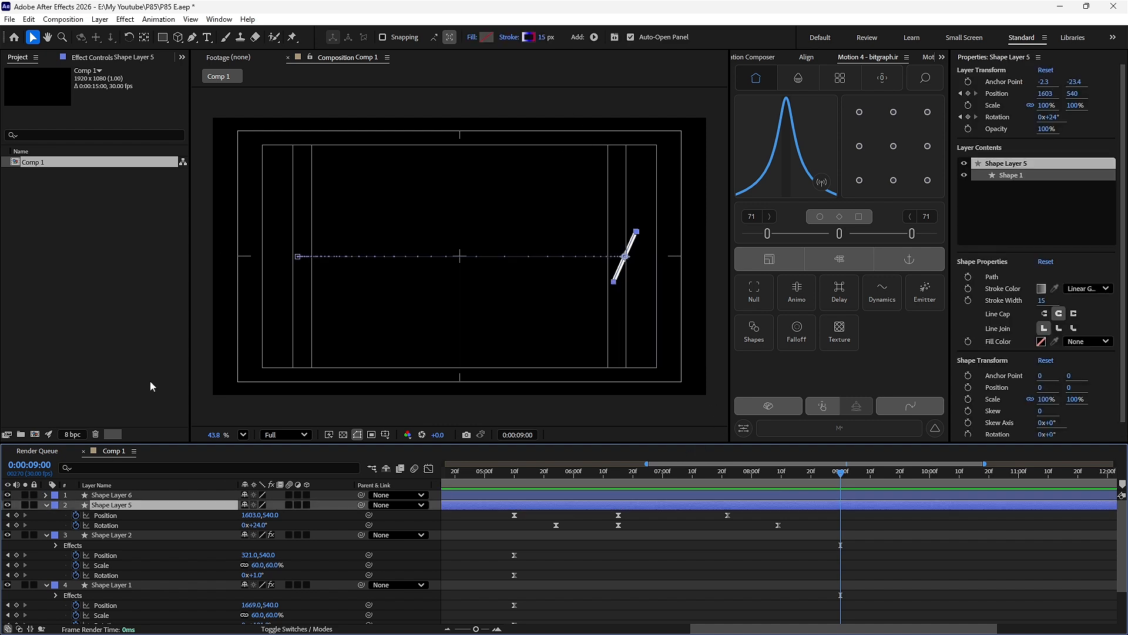
Hide Shape Layer 6, stretch Shape Layer 5's stroke gradient from the line's upper end to its lower end, and preview the colours.
click(529, 38)
click(972, 144)
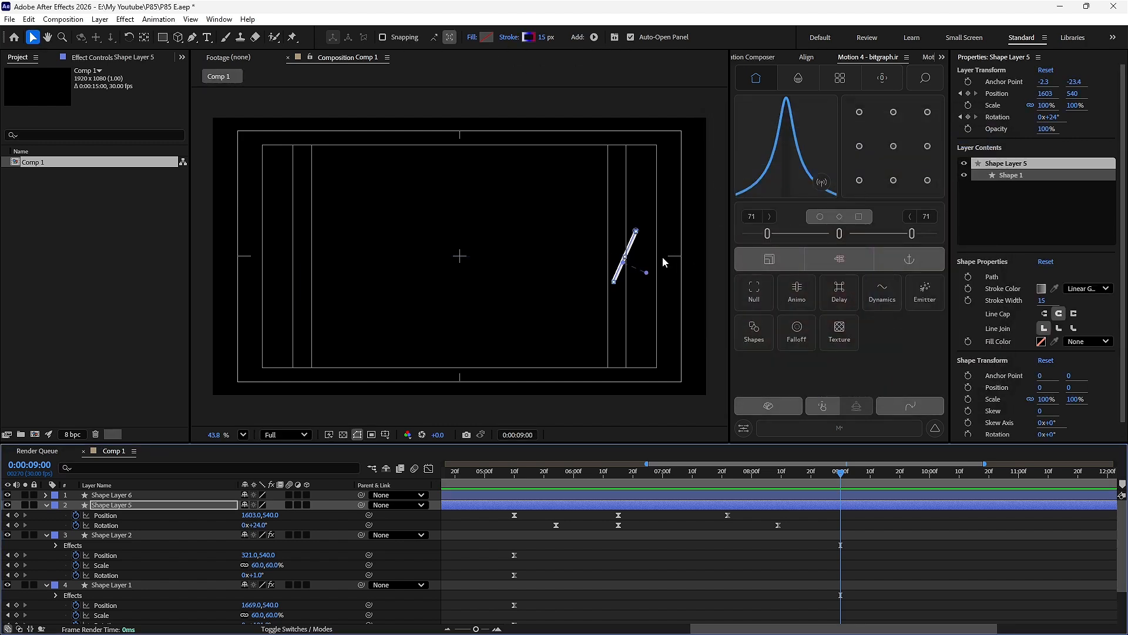
drag(646, 275, 640, 230)
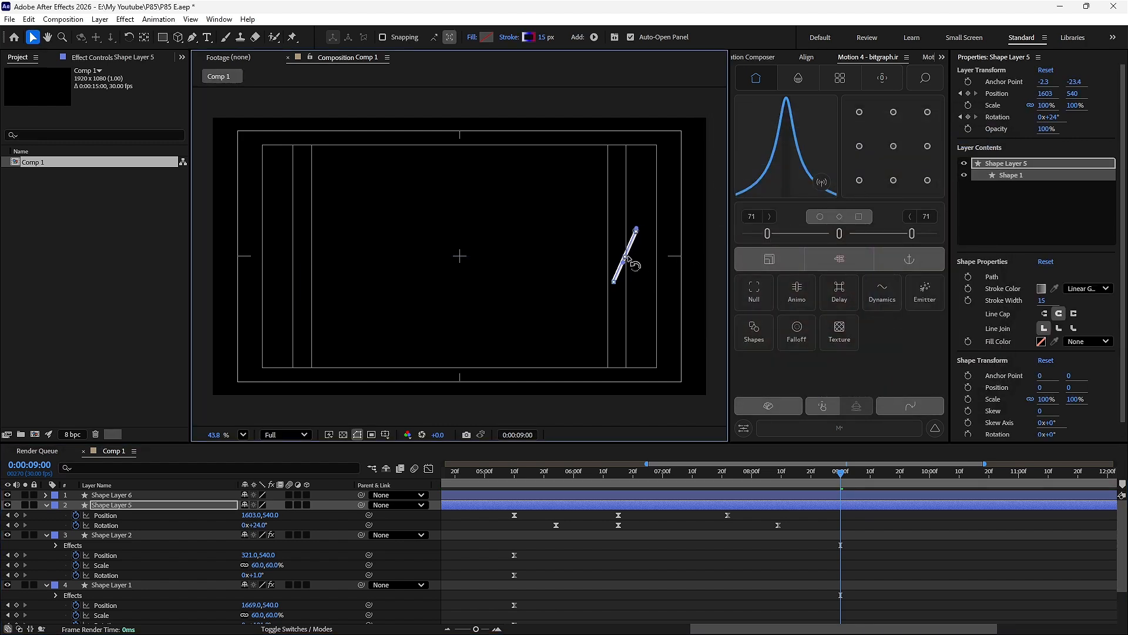
click(7, 495)
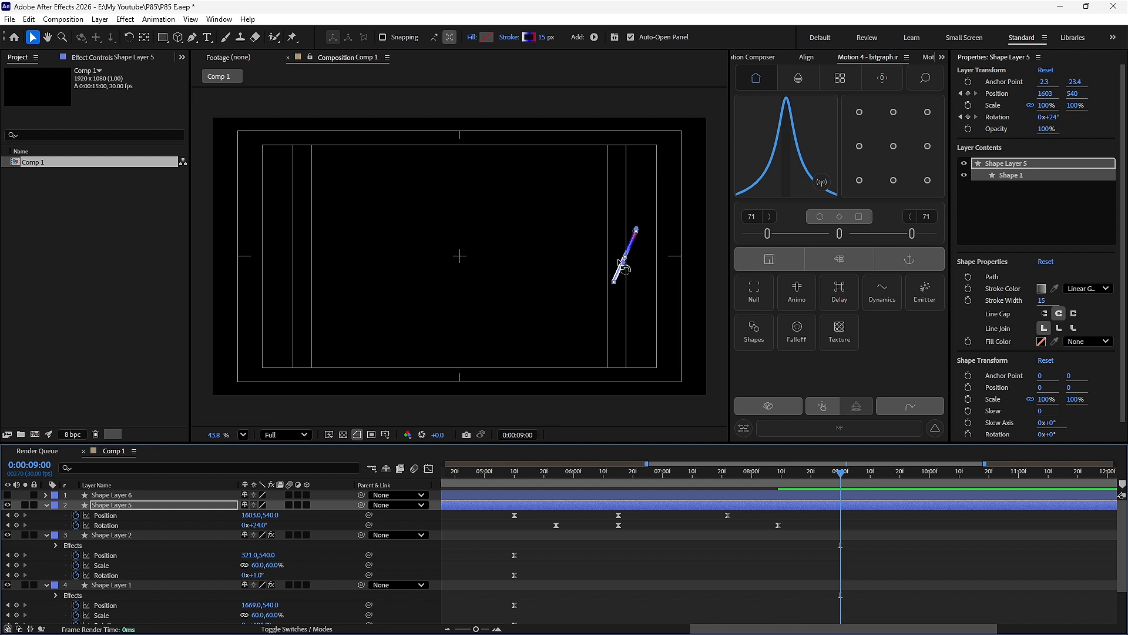
drag(625, 262, 614, 292)
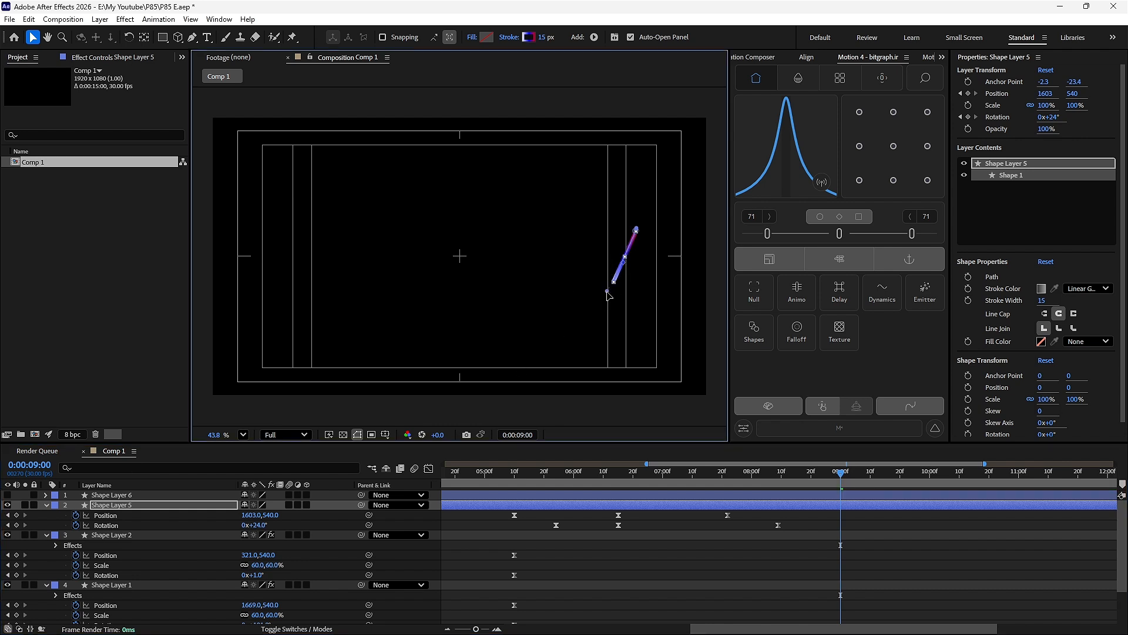
click(722, 538)
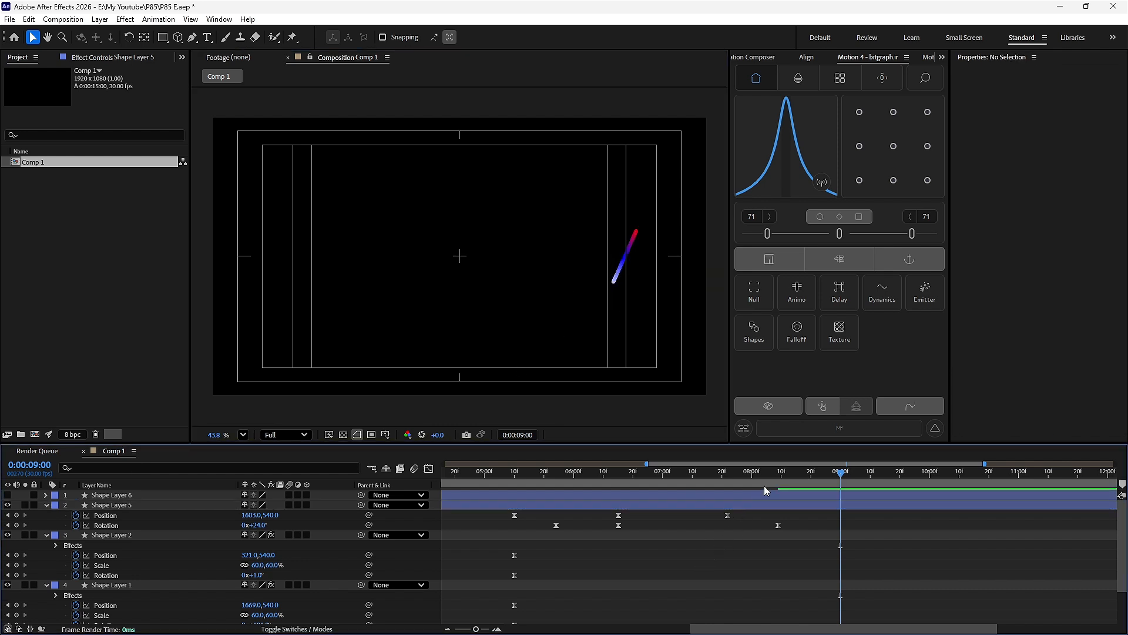
drag(791, 470, 585, 476)
key(space)
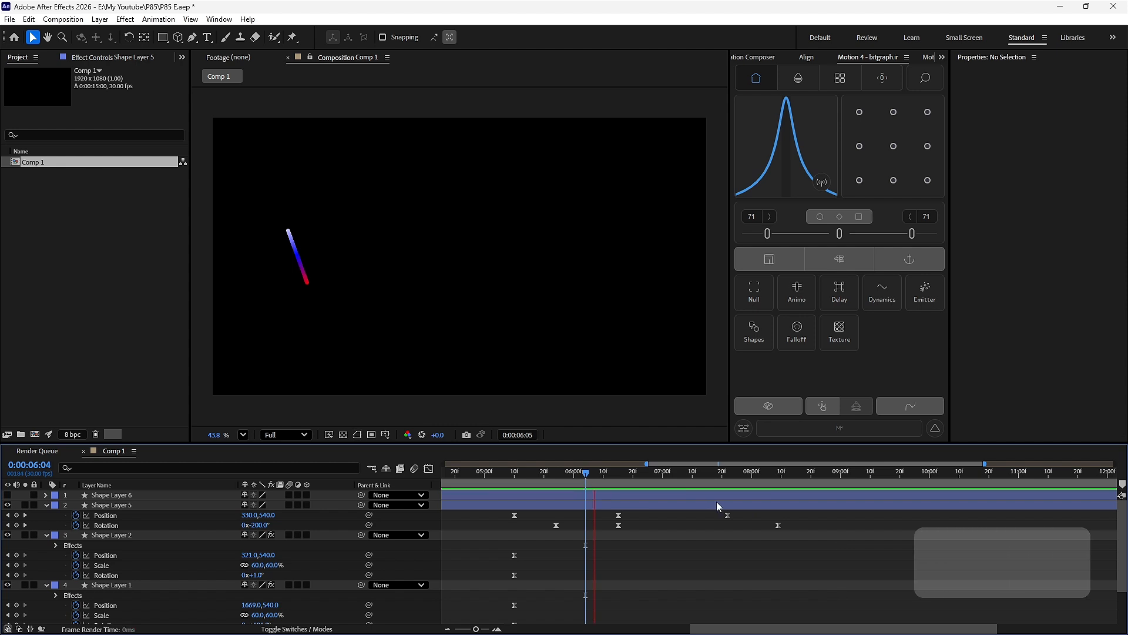
key(space)
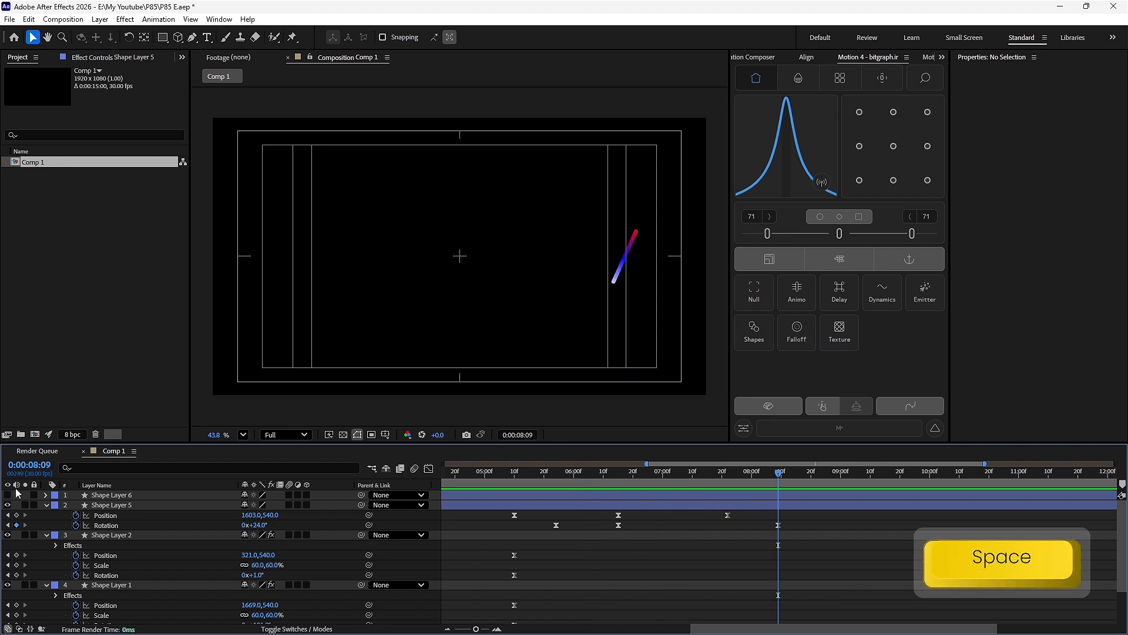
Apply the Deep Glow 2 effect to Shape Layer 5.
click(7, 495)
click(543, 506)
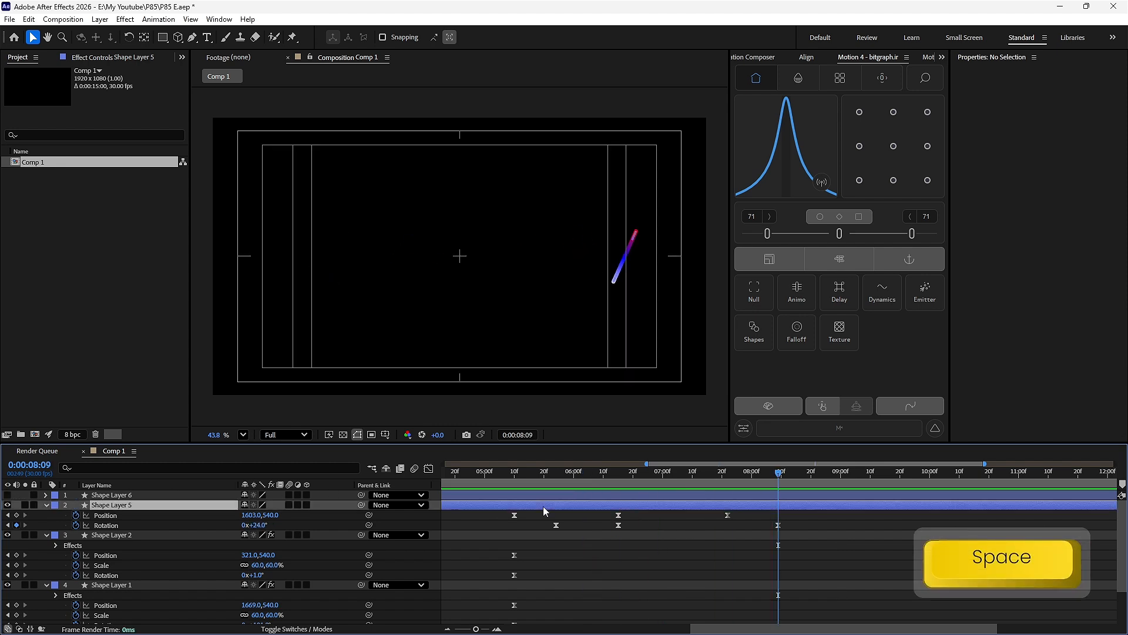
key(ctrl+space)
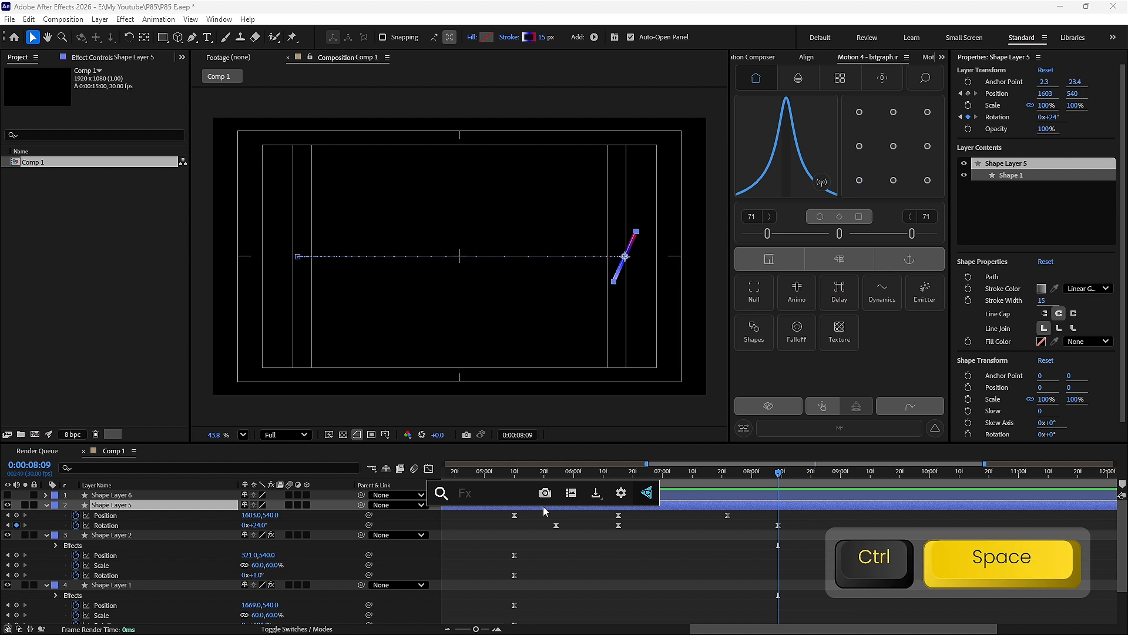
text(d)
click(534, 519)
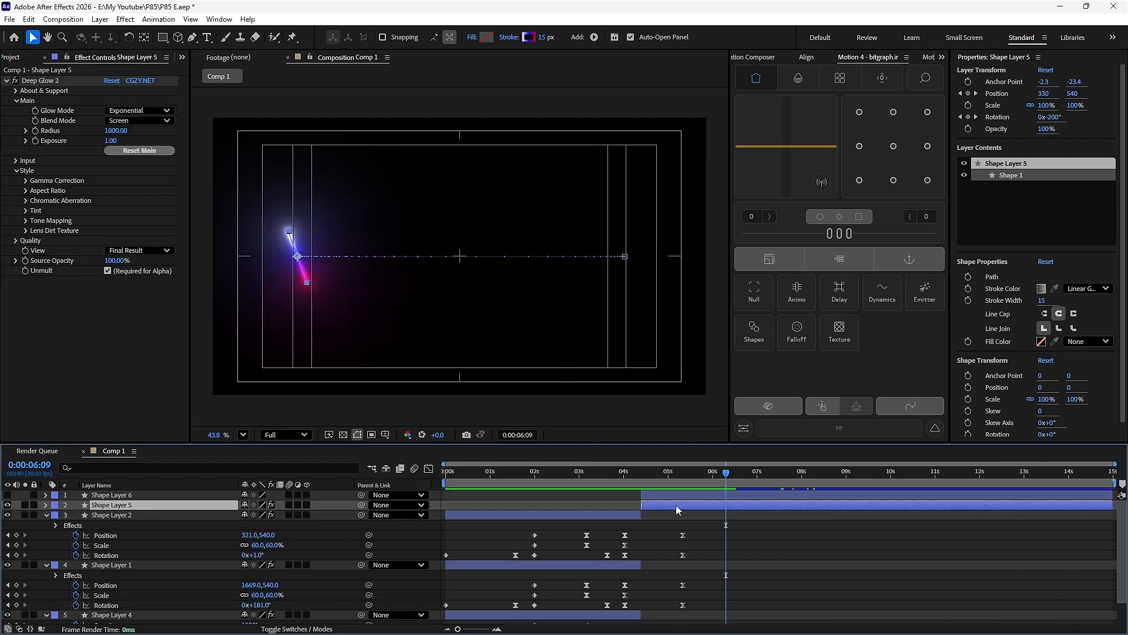
Apply CC Radial Fast Blur above Deep Glow 2 on Shape Layer 5 and place its Center at 82.3, 546.3, outside the line.
key(ctrl+space)
text(cc ra)
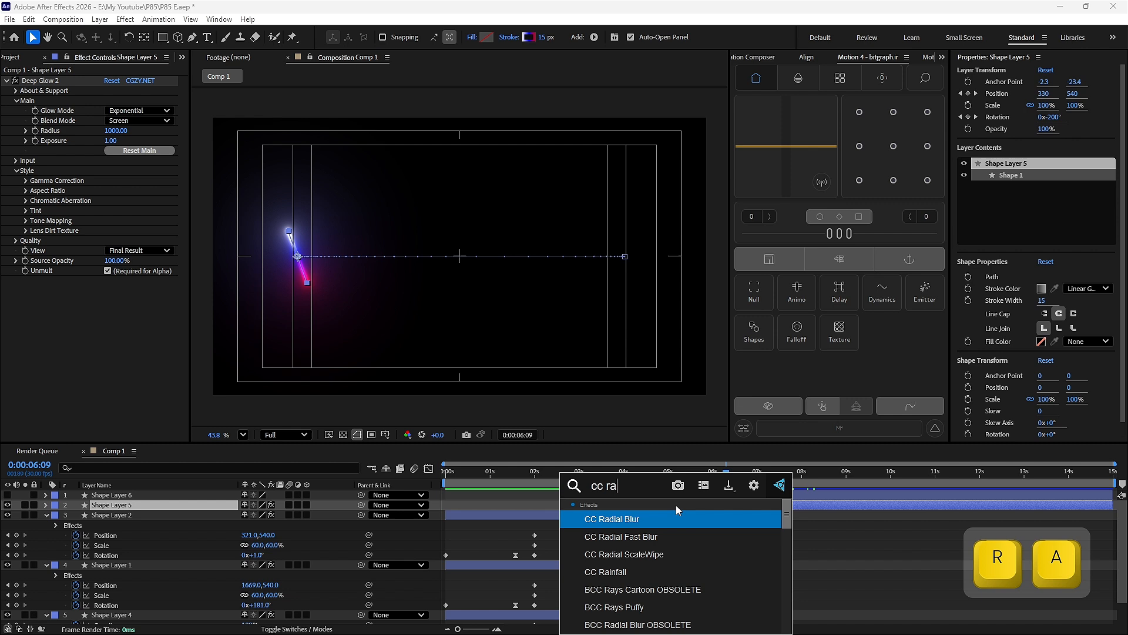
click(673, 536)
drag(49, 280, 57, 80)
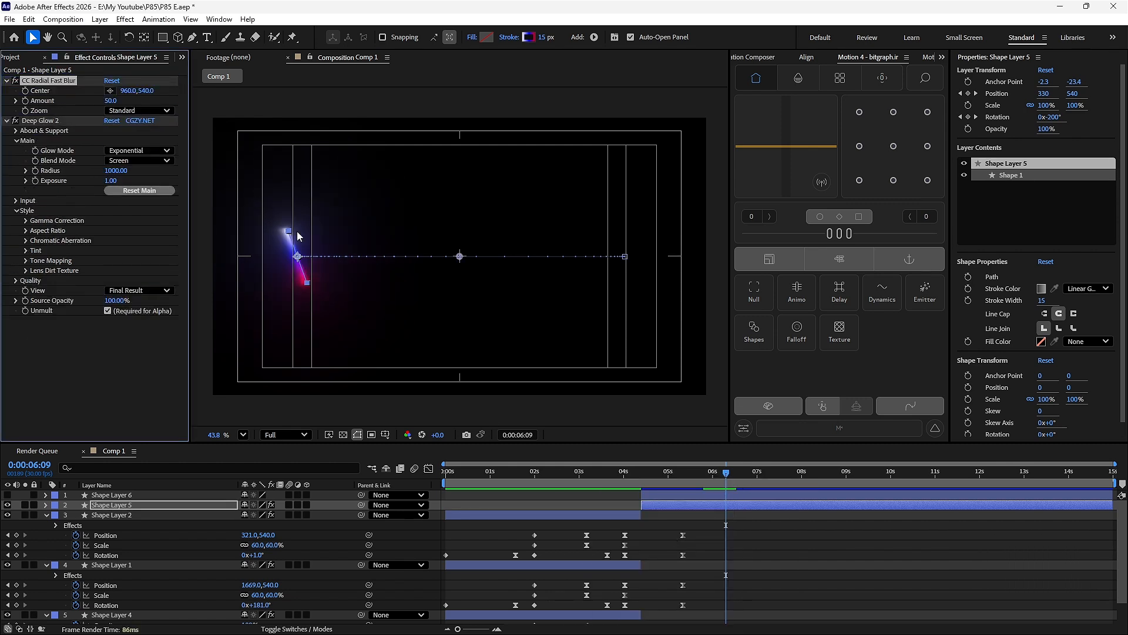
click(110, 90)
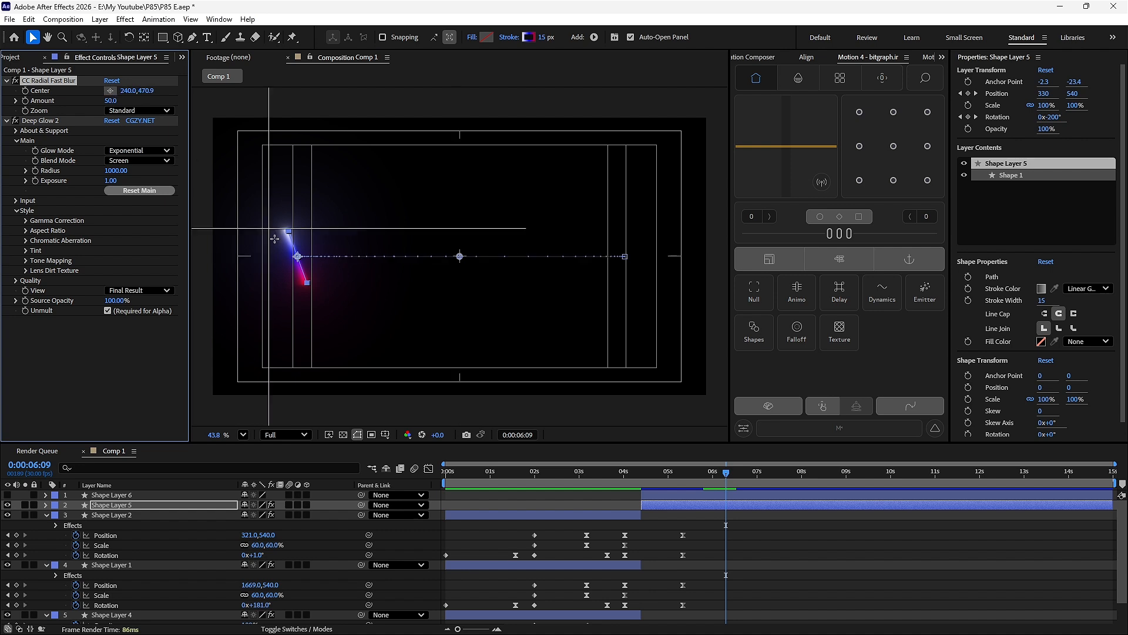
click(234, 258)
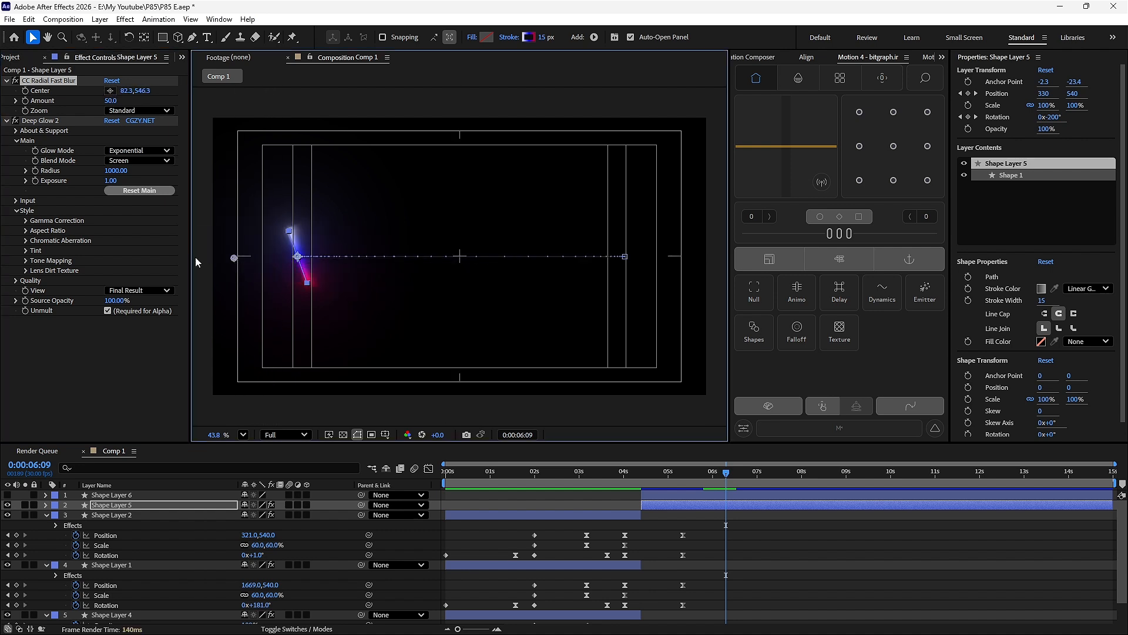
Set the CC Radial Fast Blur Amount to 85 and the Deep Glow 2 Exposure to 10.
click(111, 100)
text(95)
key(Return)
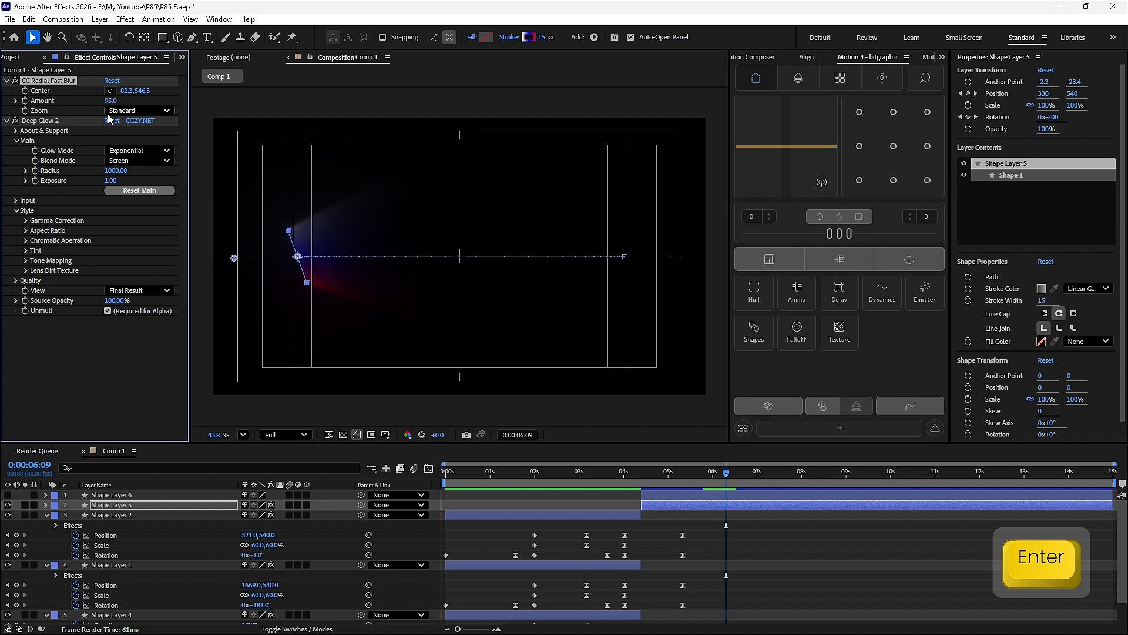
drag(111, 181, 148, 184)
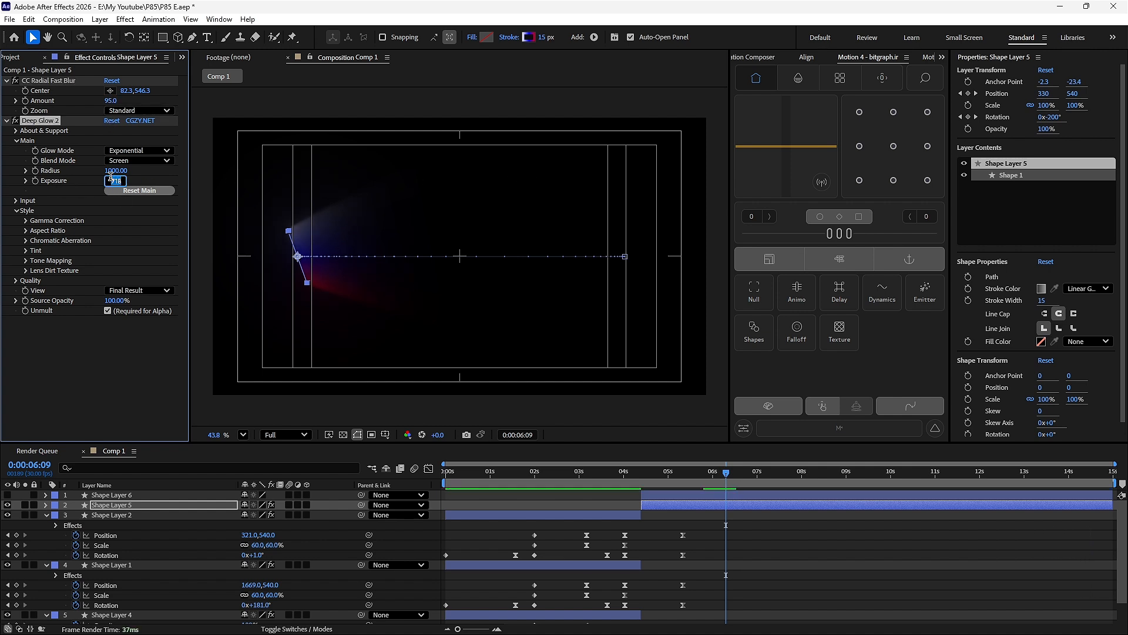
text(2)
key(Return)
drag(112, 101, 109, 103)
click(520, 503)
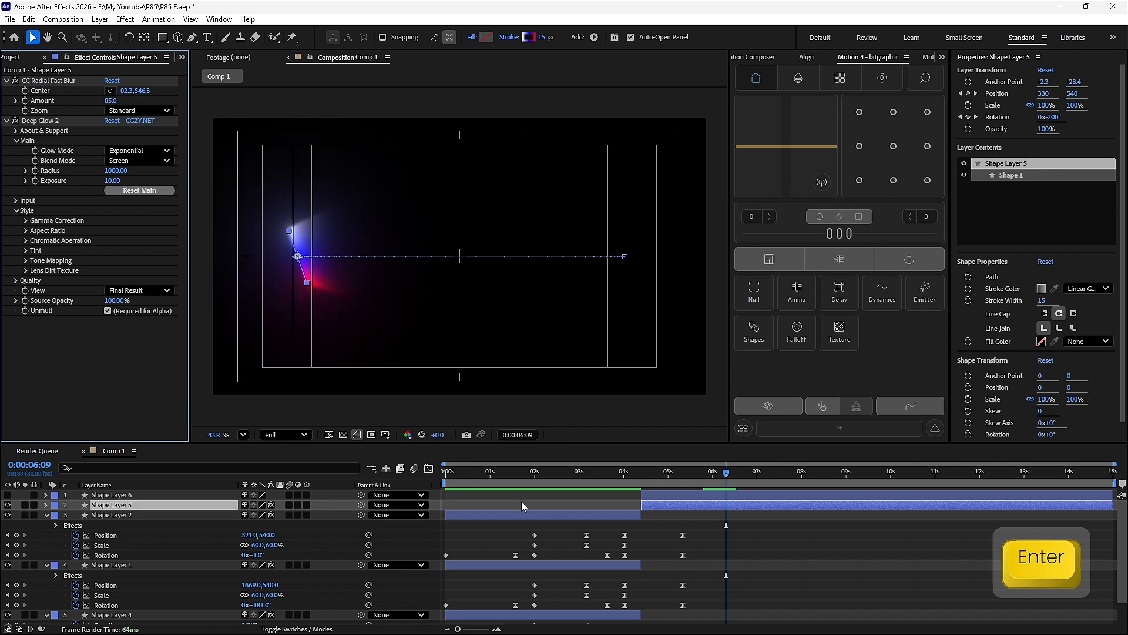
click(724, 549)
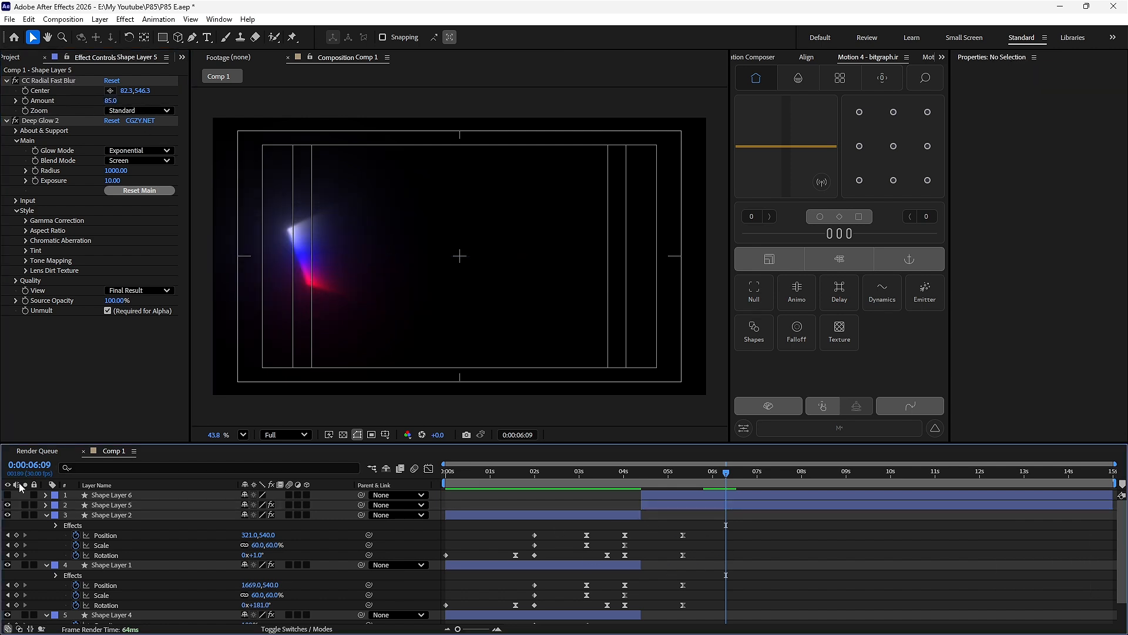
Fade Shape Layer 5 in with Opacity keyframes of 0% at 0:00:04:14 and 100% just over a second later, and preview it.
drag(724, 474, 701, 515)
click(693, 503)
key(t)
key(alt+shift+t)
click(638, 478)
drag(638, 477, 645, 477)
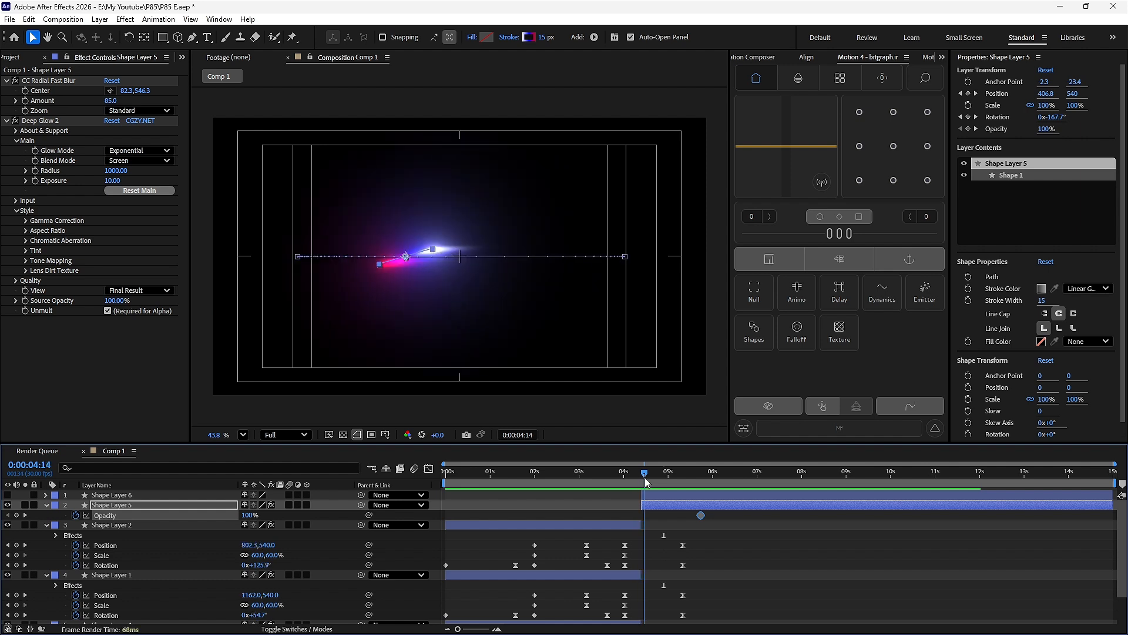
drag(250, 515, 194, 515)
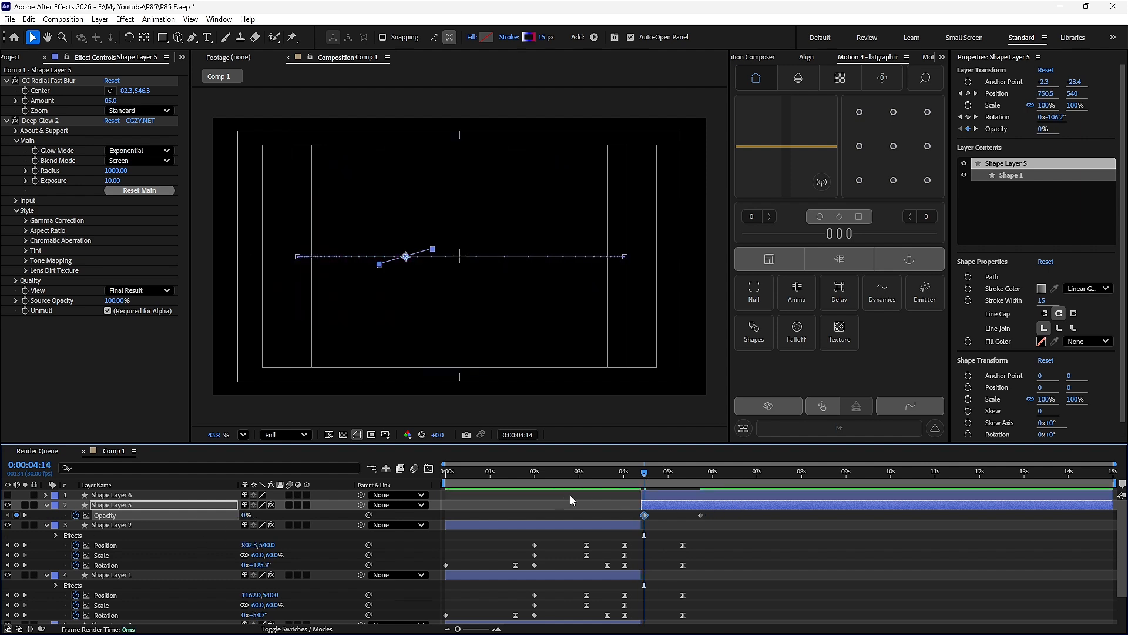
key(space)
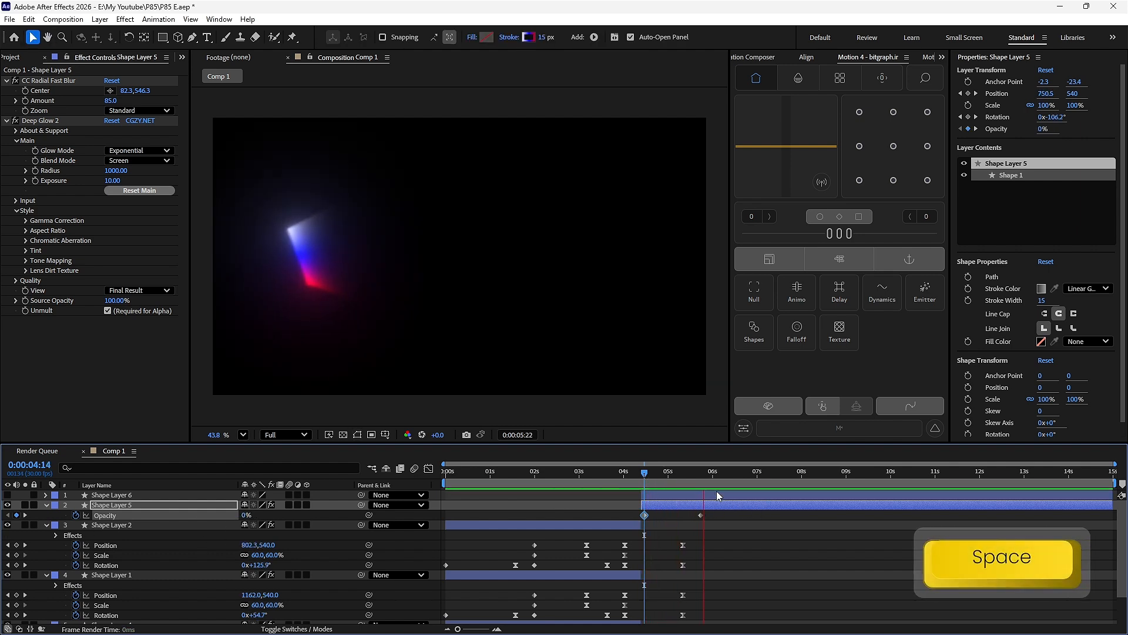
Fade Shape Layer 5 out with a 100% Opacity keyframe shortly before 0:00:06:21 and a 0% keyframe at 0:00:06:26.
drag(776, 477, 745, 492)
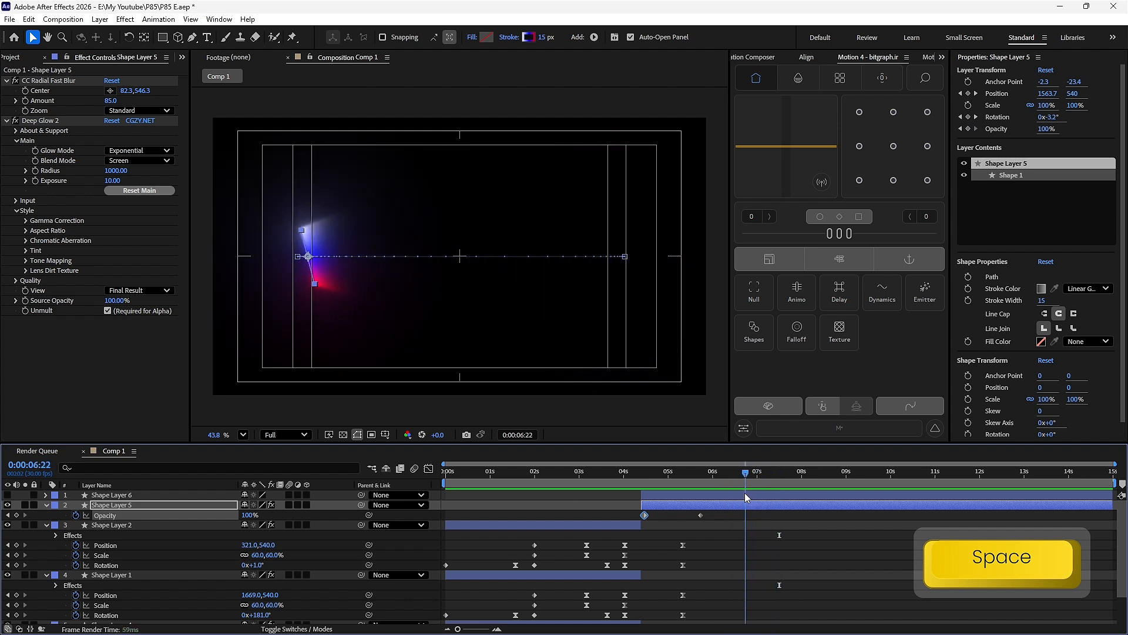
click(17, 515)
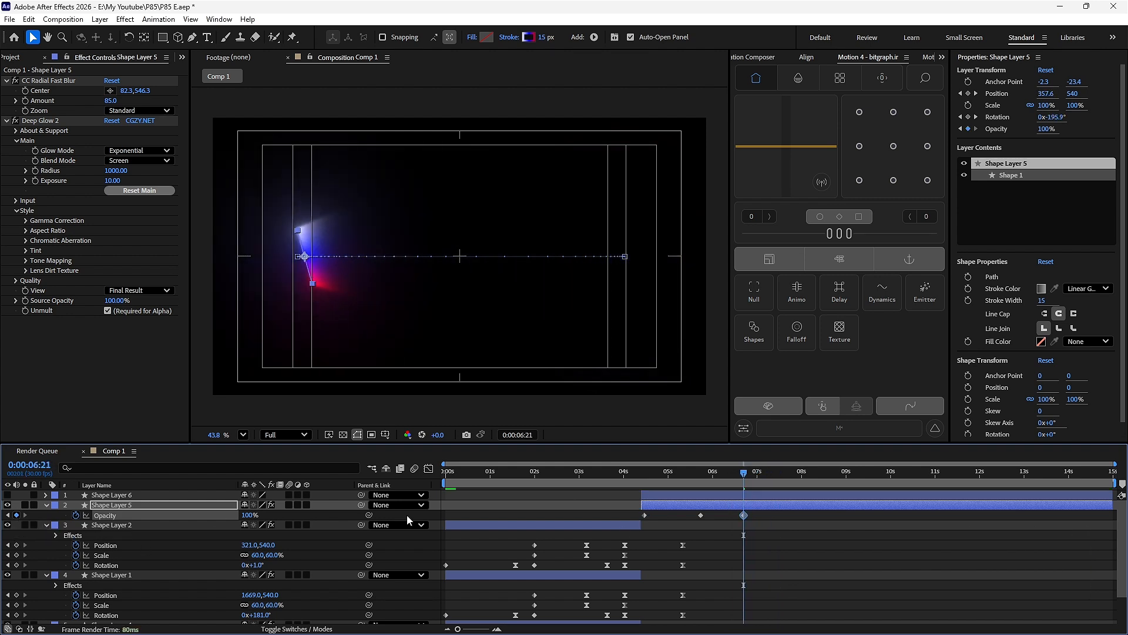
drag(739, 513, 732, 518)
click(752, 478)
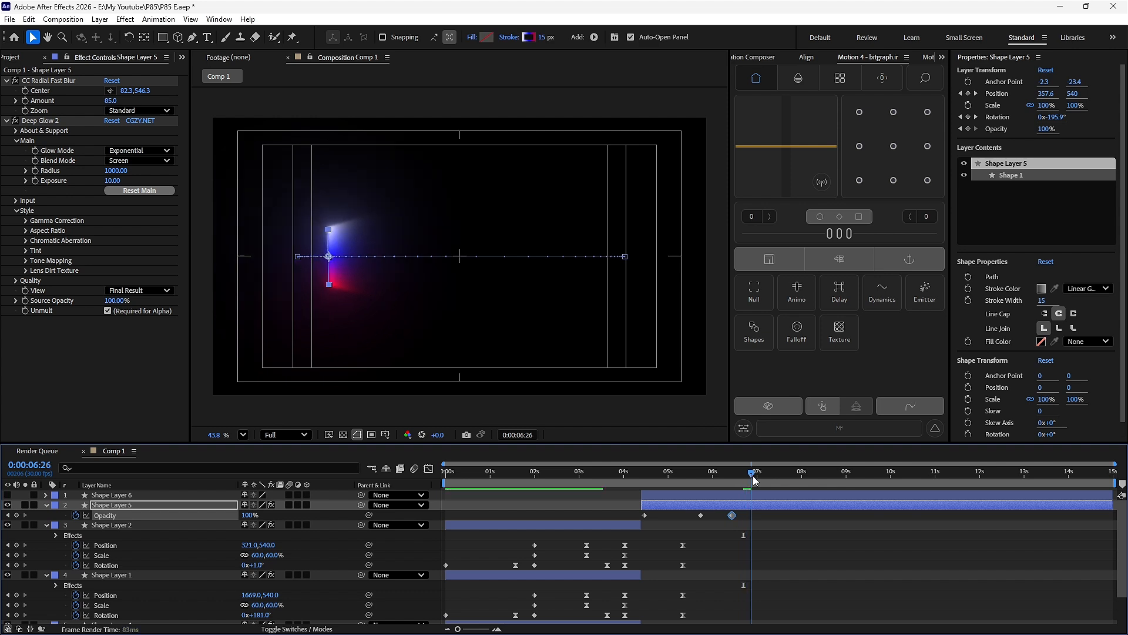
drag(246, 515, 77, 525)
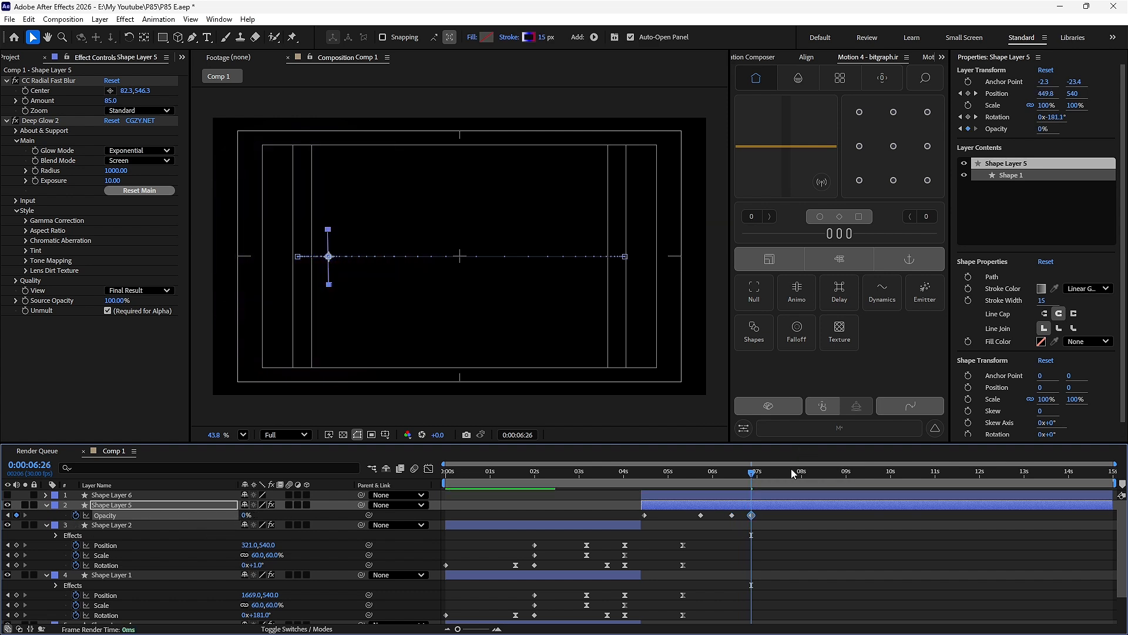
Paste a copy of the 0% Opacity keyframe at 0:00:07:15 and set Opacity to 100% at 0:00:08:09.
drag(791, 470, 816, 475)
key(ctrl+c)
key(ctrl+v)
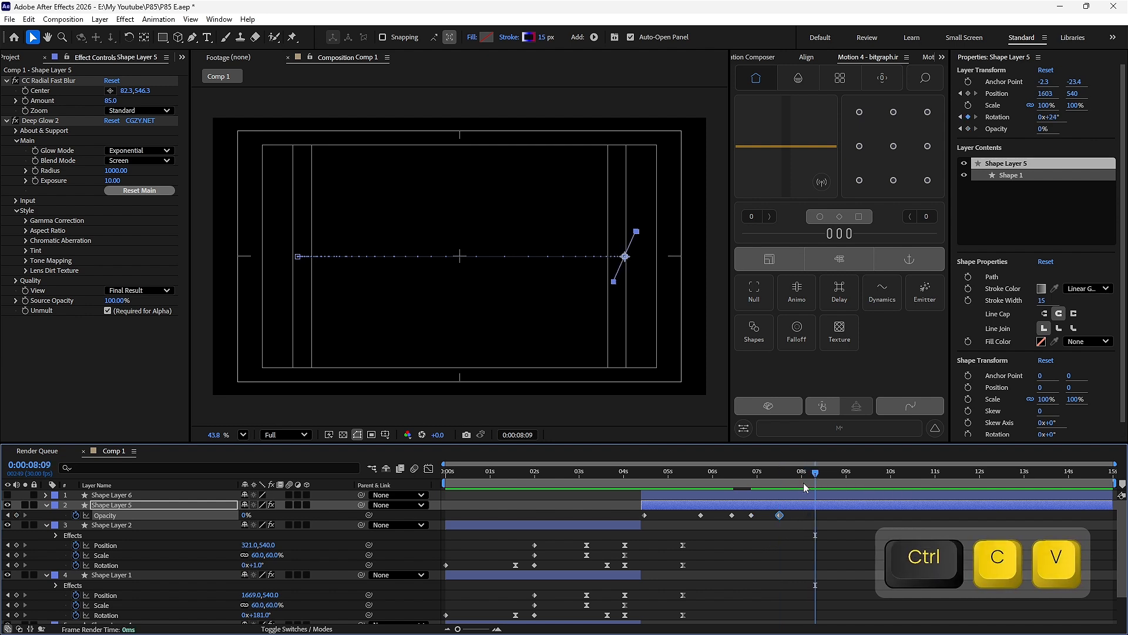
drag(245, 515, 420, 504)
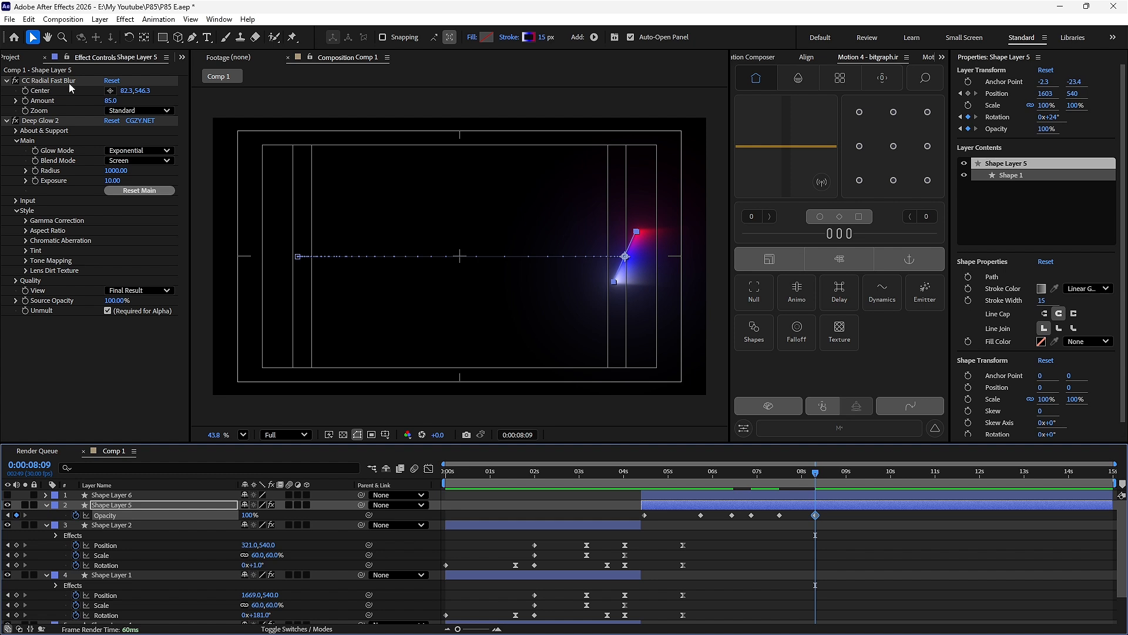
Keyframe the radial blur's Center shortly after 0:00:07:00 and move it to 1789.7, 564.6 at 0:00:08:11, beyond the line's far side.
click(27, 92)
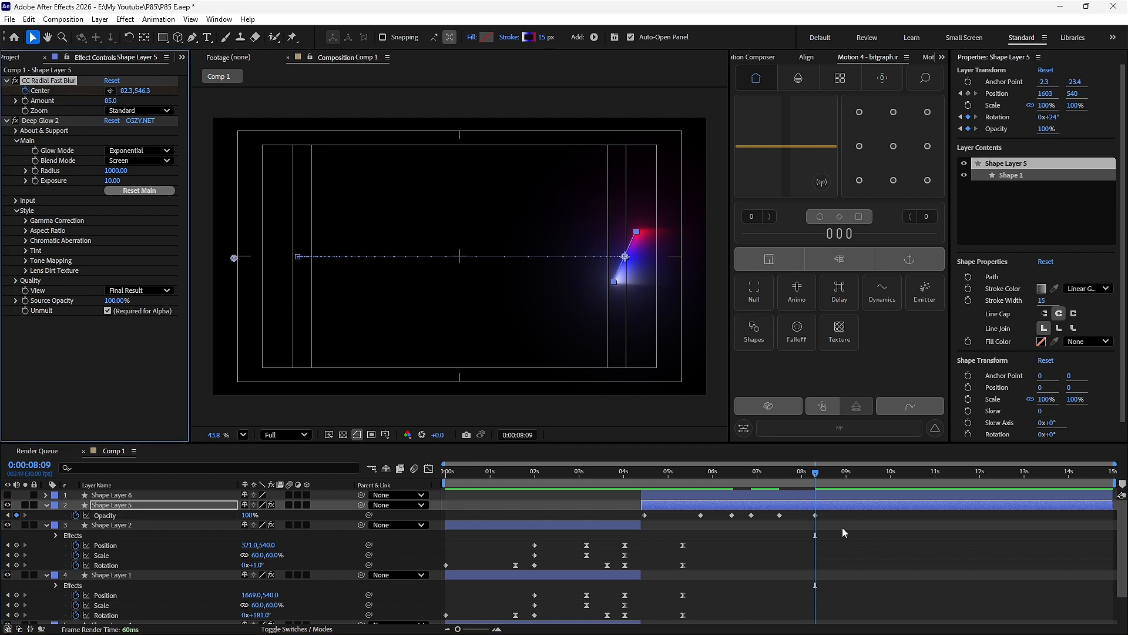
key(u)
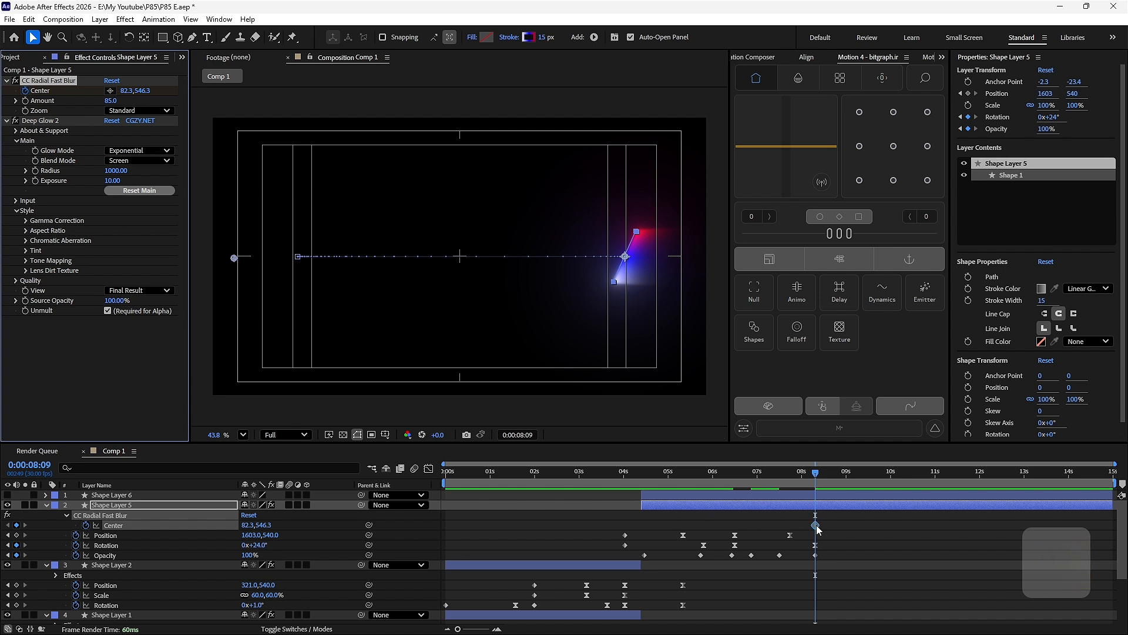
drag(816, 522, 766, 525)
drag(794, 472, 818, 483)
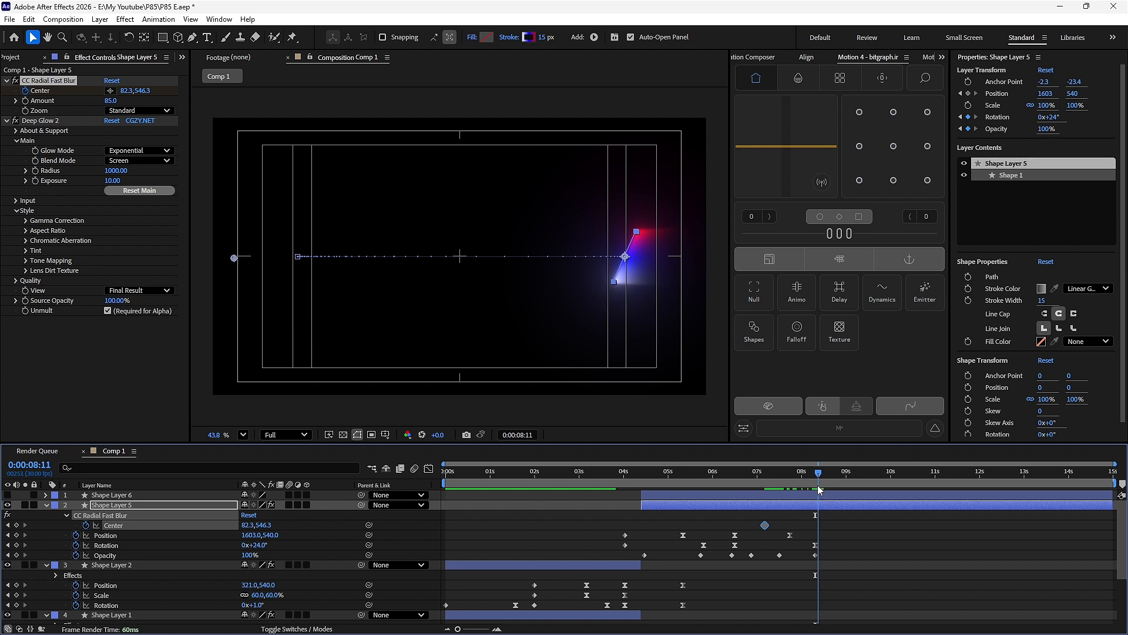
click(110, 90)
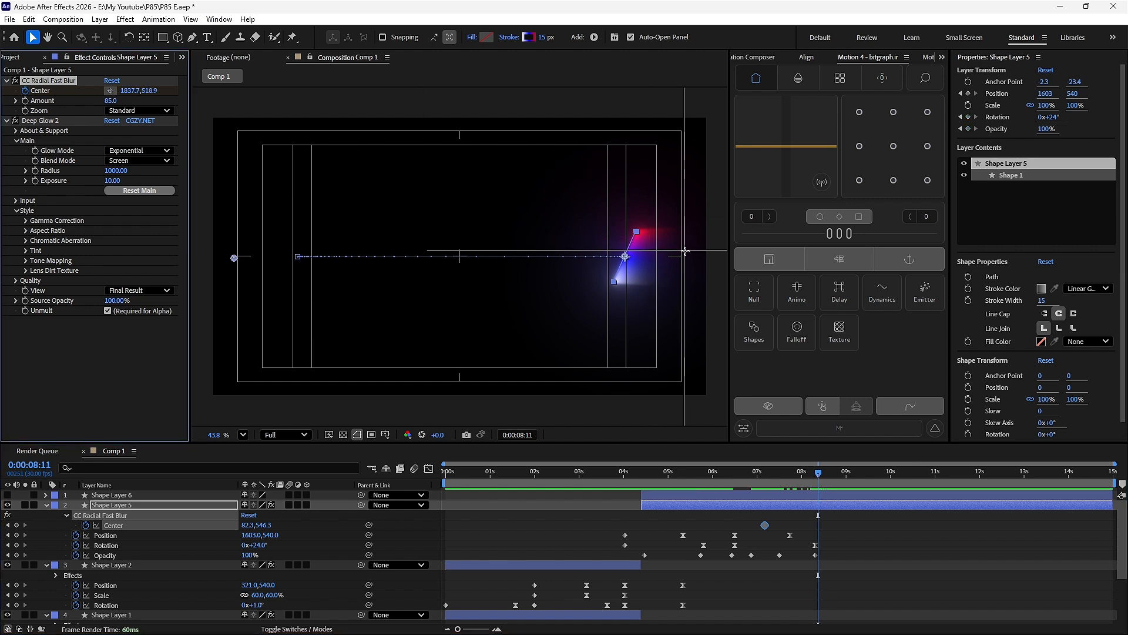
click(688, 255)
drag(689, 256, 672, 263)
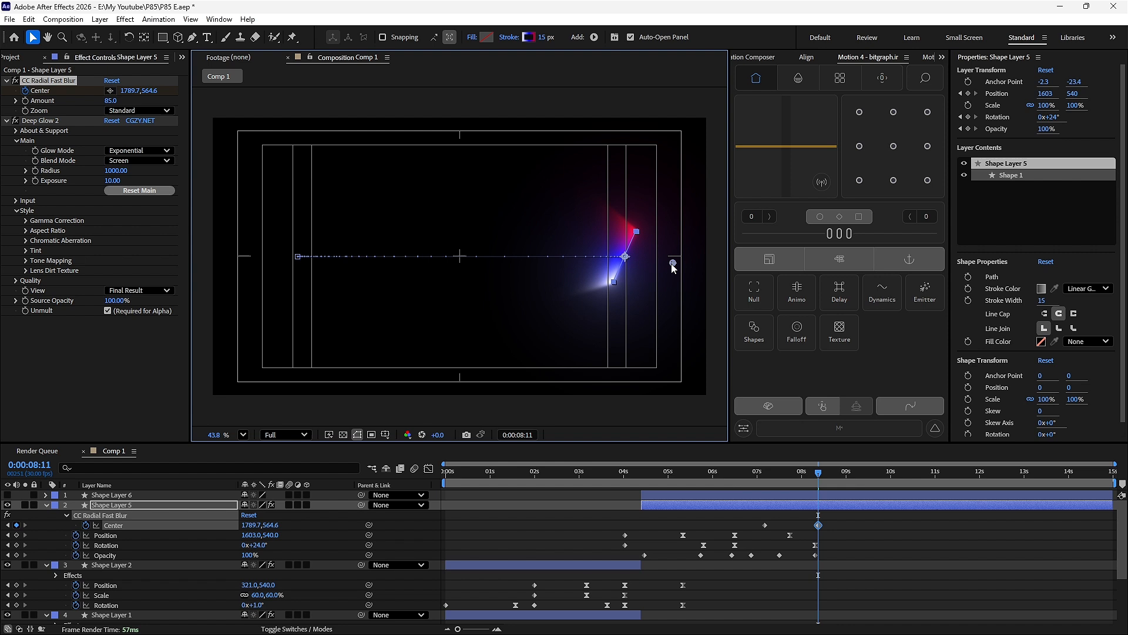
Move the two blur Center keyframes close together around 0:00:08:00 and preview the direction change.
click(815, 479)
mouse_move(815, 479)
mouse_down()
mouse_move(736, 477)
mouse_move(803, 478)
mouse_up()
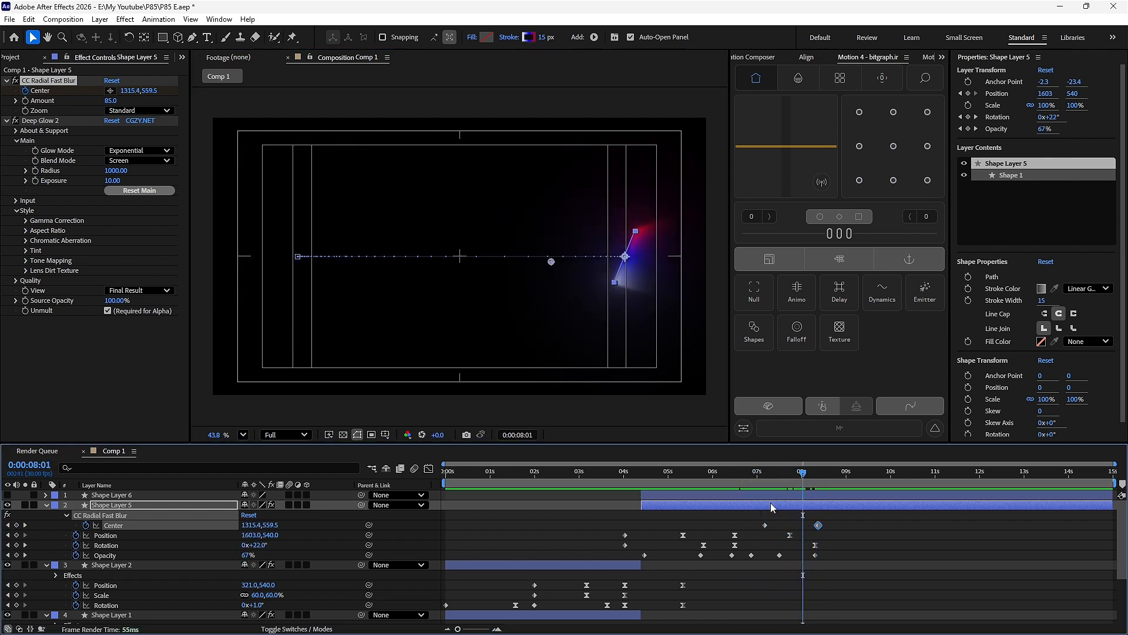
drag(766, 525, 799, 525)
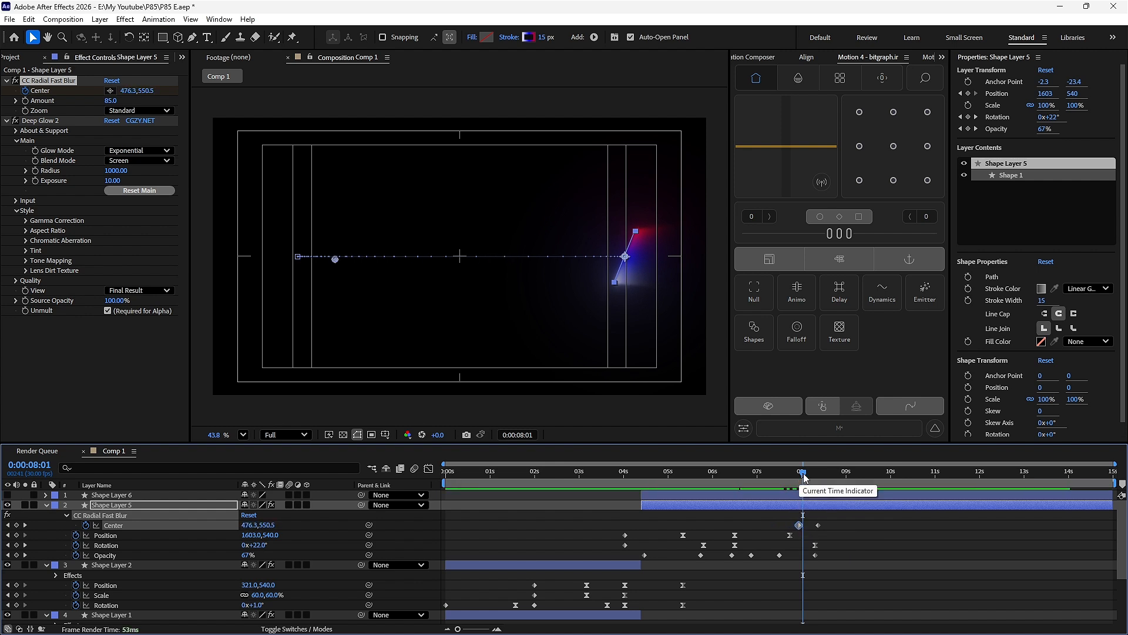
drag(802, 473, 778, 488)
alt+scroll(816, 513, up, 4)
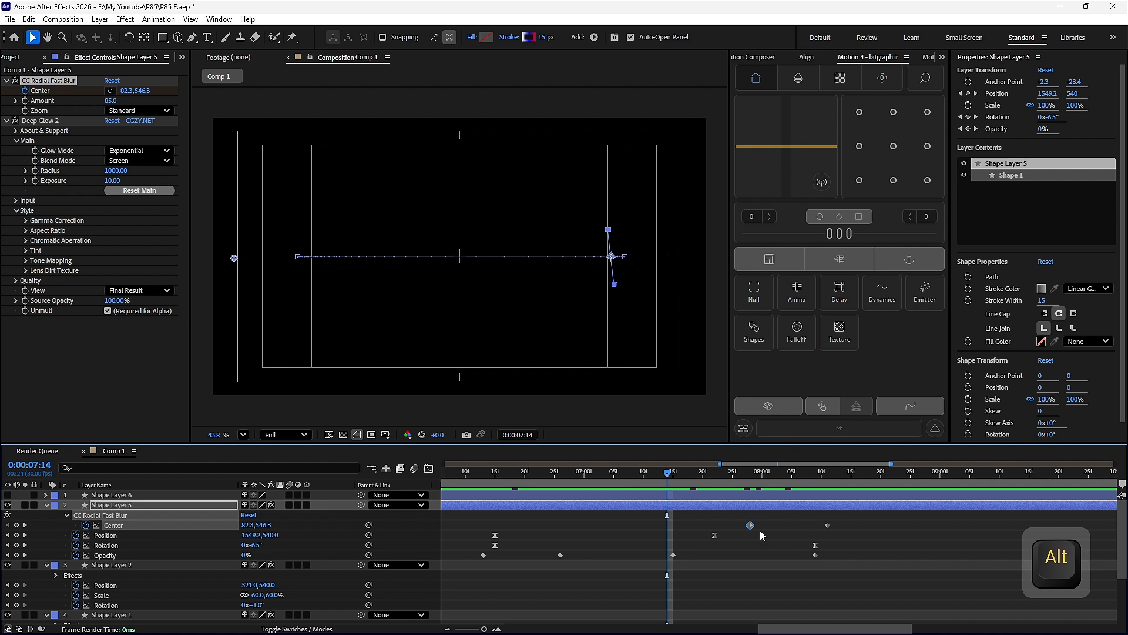
drag(828, 524, 770, 525)
alt+scroll(773, 528, down, 4)
key(space)
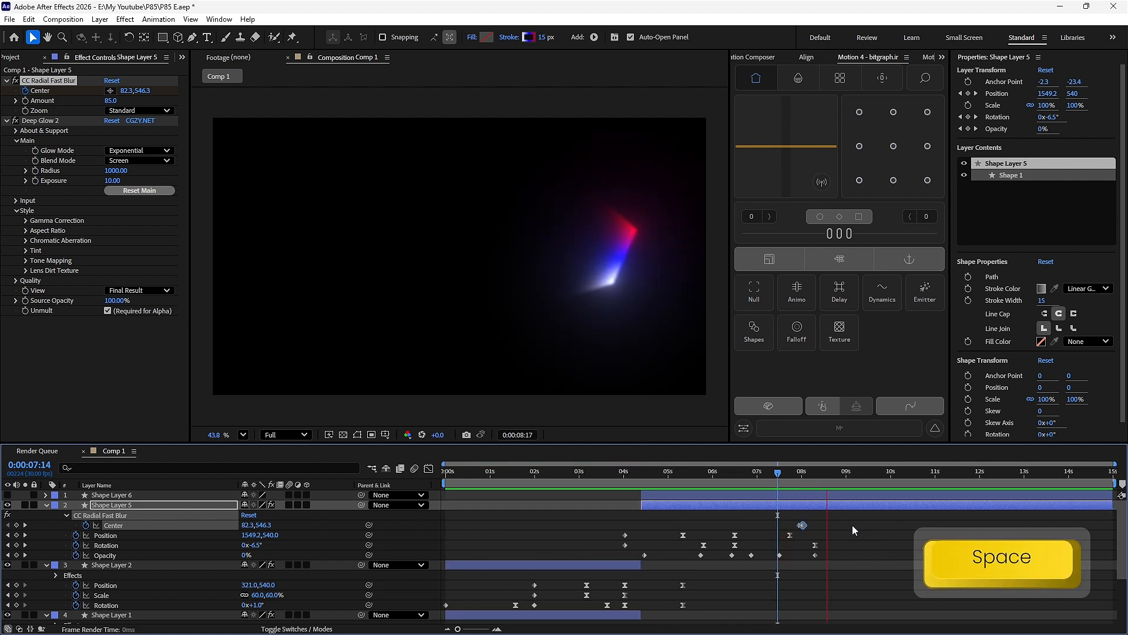
Shift both blur Center keyframes earlier to just before 0:00:07:15, while the layer's opacity is 0%, and preview the result.
key(space)
alt+scroll(805, 521, up, 4)
click(795, 520)
click(778, 524)
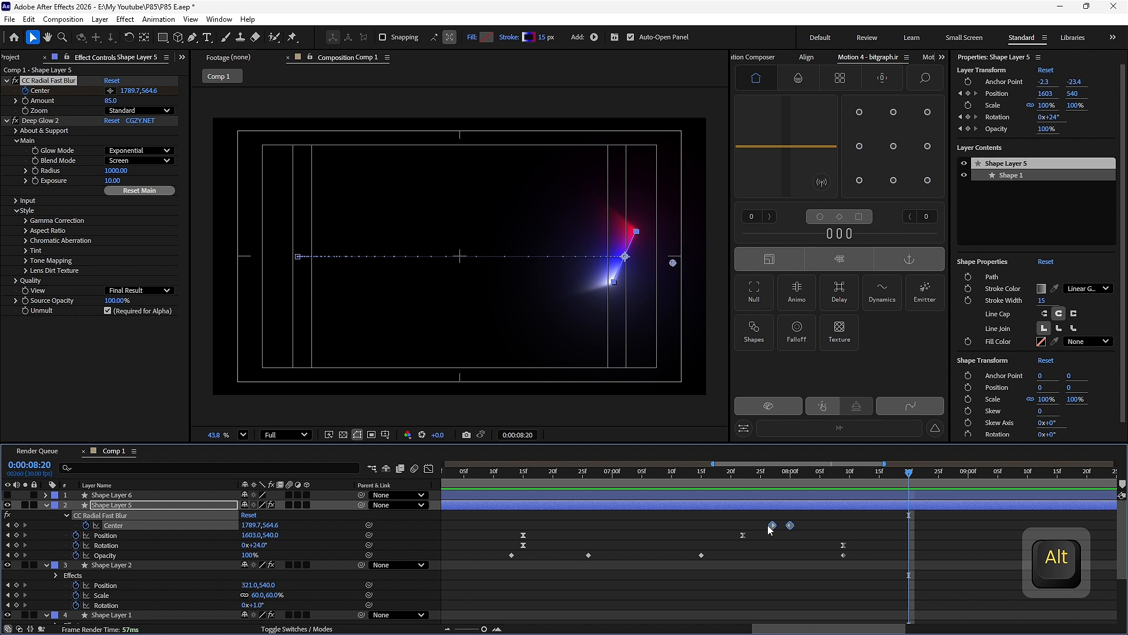
alt+scroll(718, 549, down, 4)
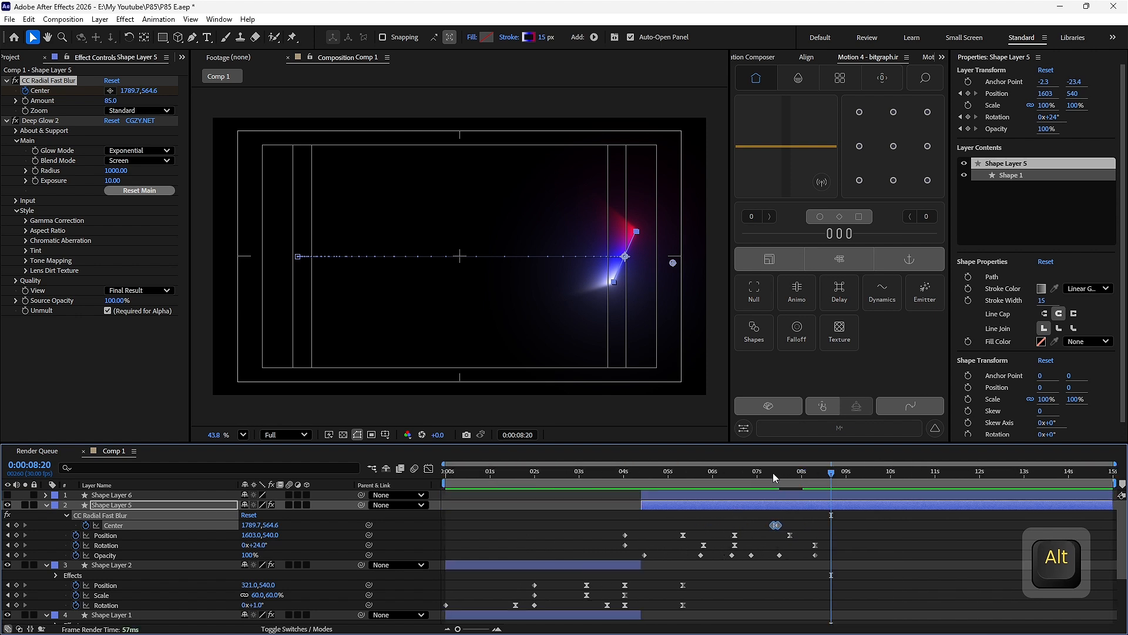
click(748, 473)
key(space)
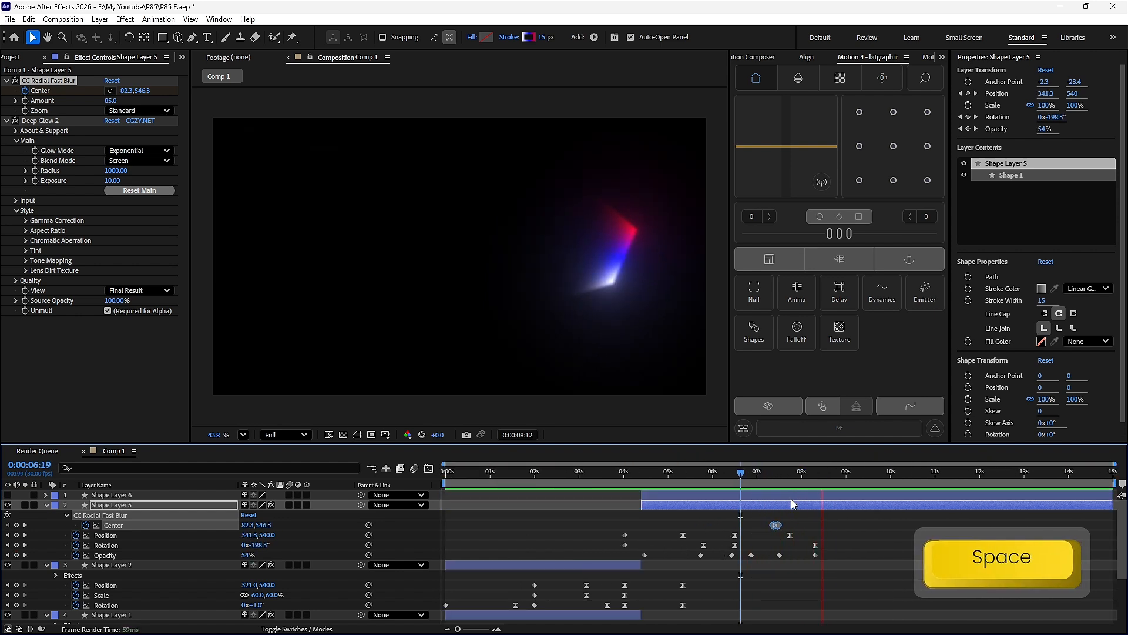
key(space)
Show Shape Layer 6 again and preview the combined white and glowing lines from 0:00:04:09.
click(8, 494)
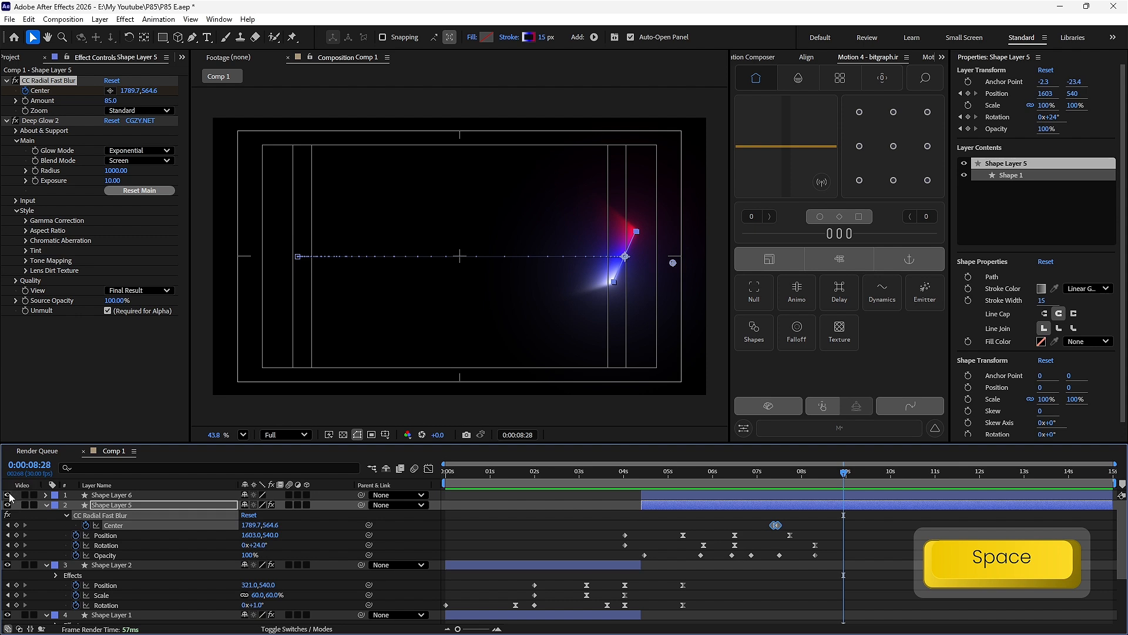
drag(711, 479, 637, 479)
key(space)
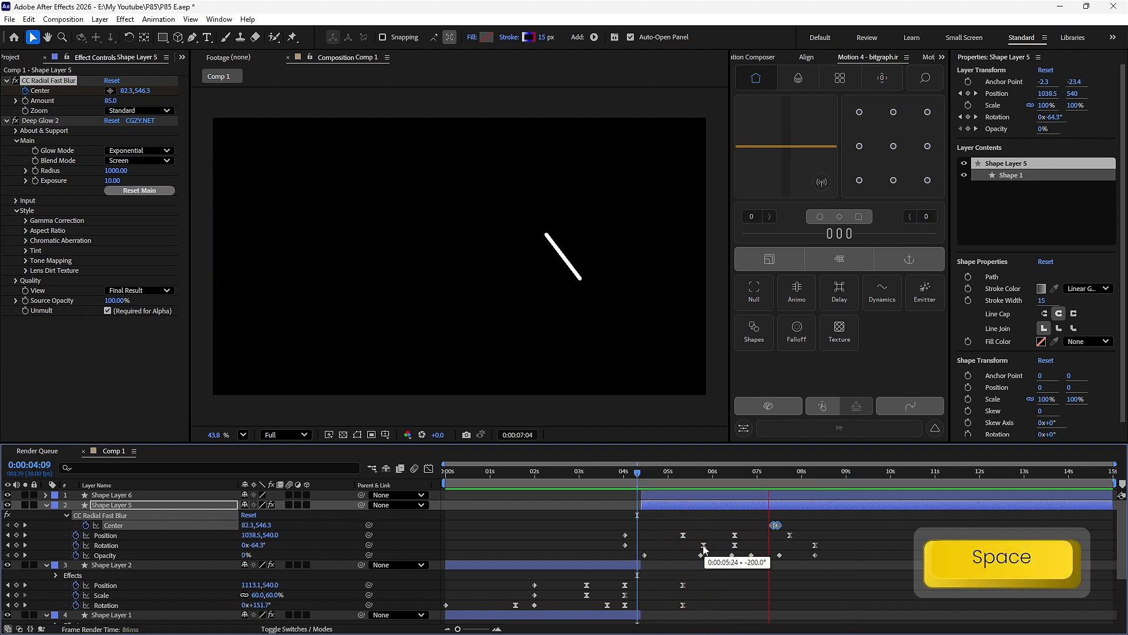
key(space)
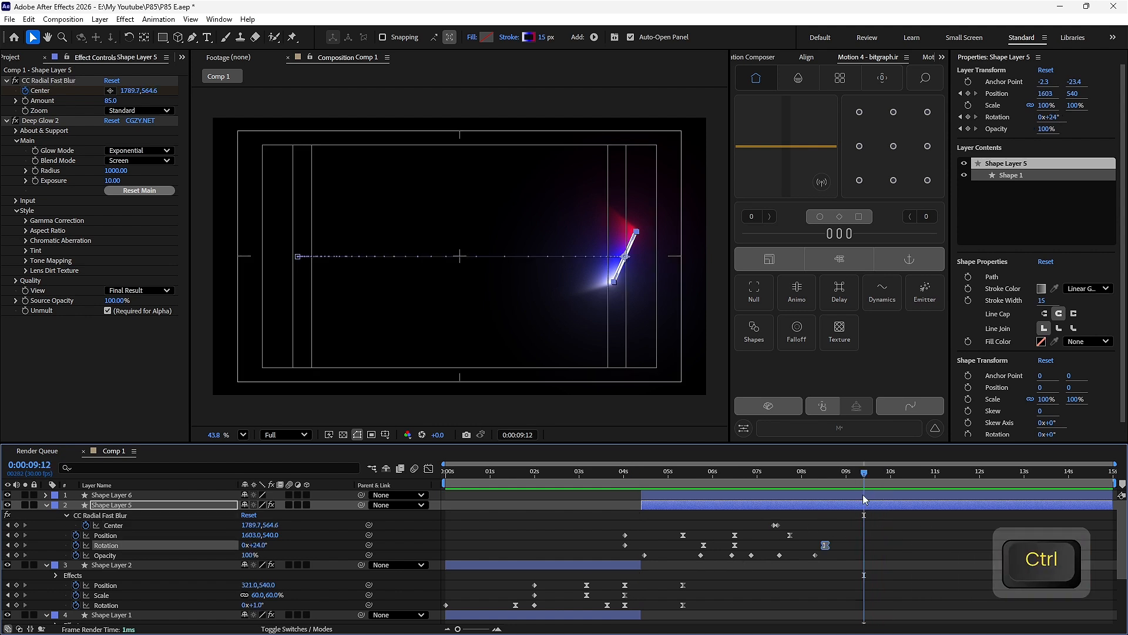
Split Shape Layers 5 and 6 at 0:00:09:12, then stack the new parts together above the originals with their keyframes revealed.
ctrl+click(867, 495)
key(ctrl+shift+d)
key(ctrl+shift+d)
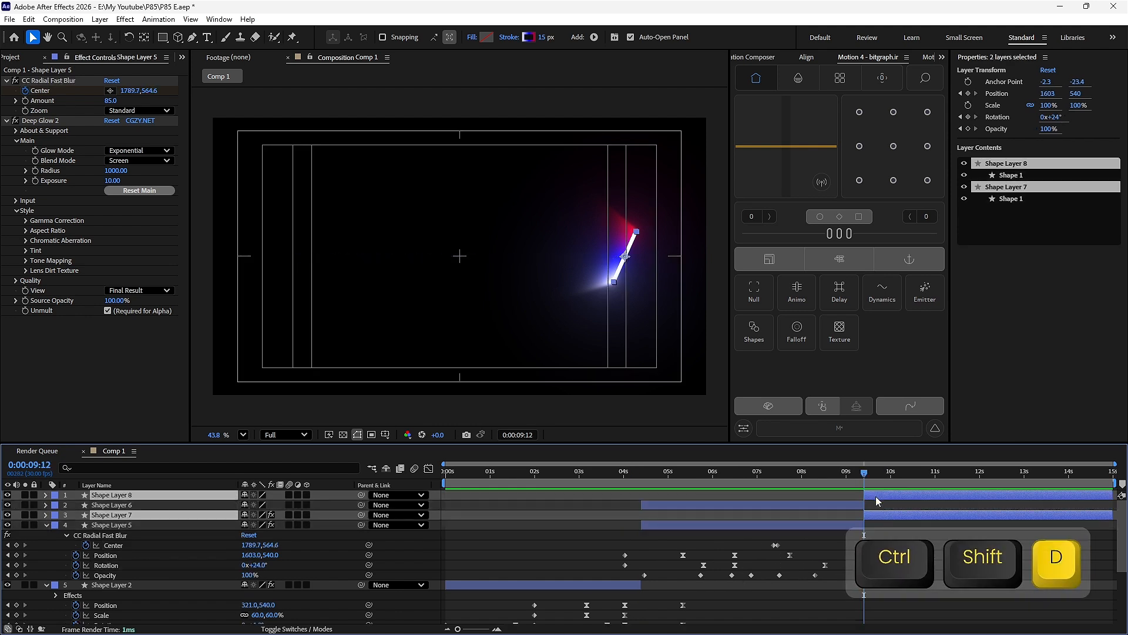
key(ctrl+bracketright)
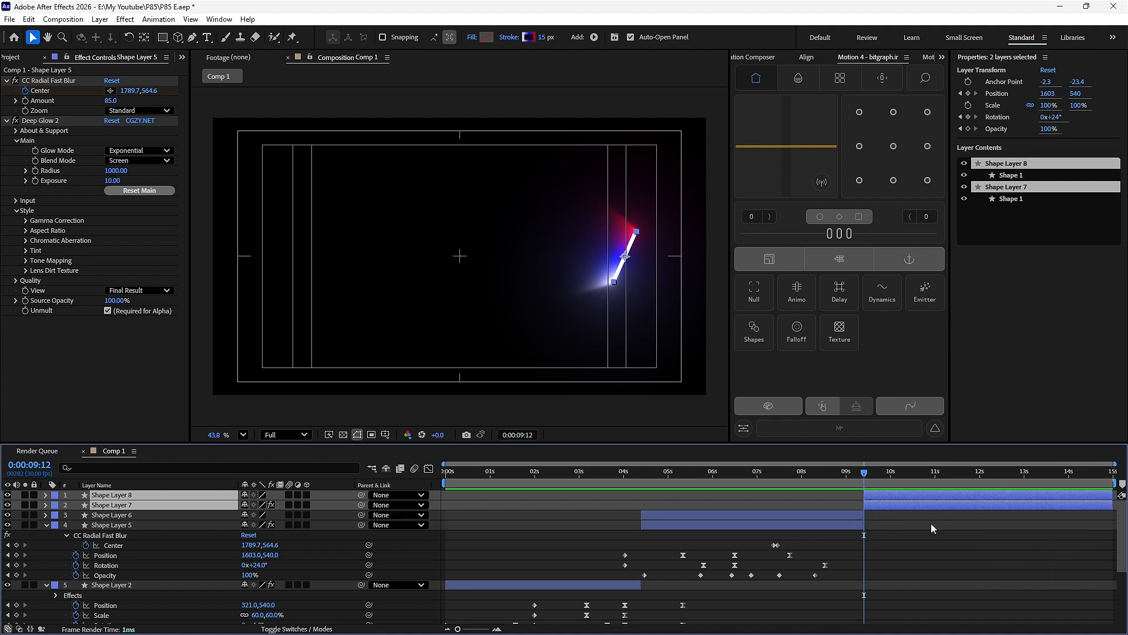
key(u)
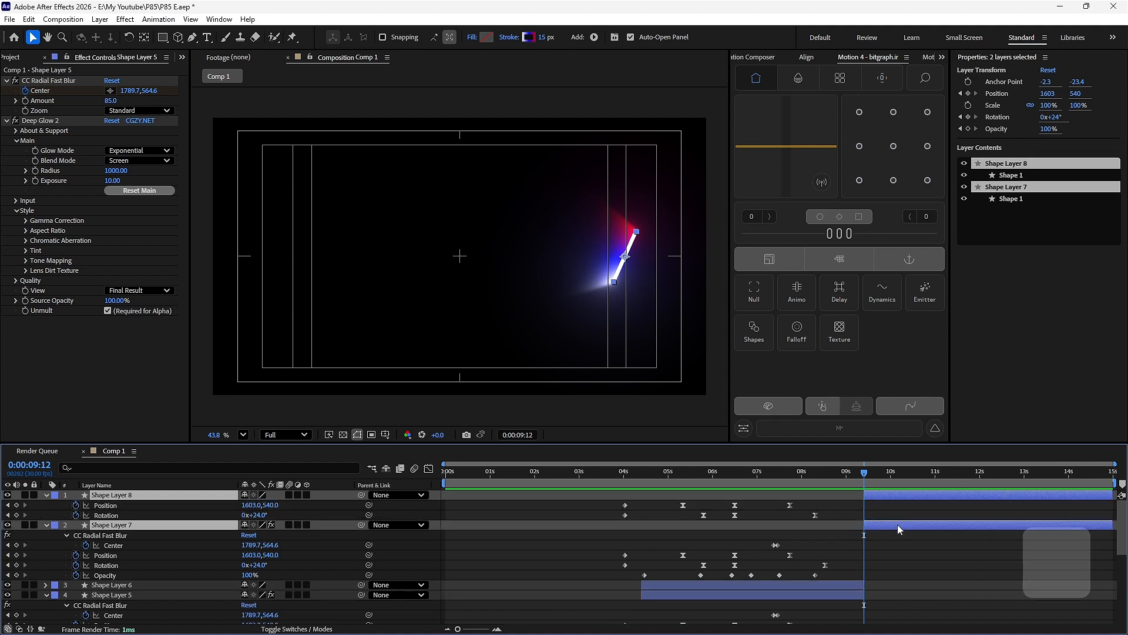
Remove all Position and Rotation keyframes from Shape Layers 8 and 7, plus Shape Layer 7's Opacity and blur Center keyframes.
click(75, 505)
click(76, 515)
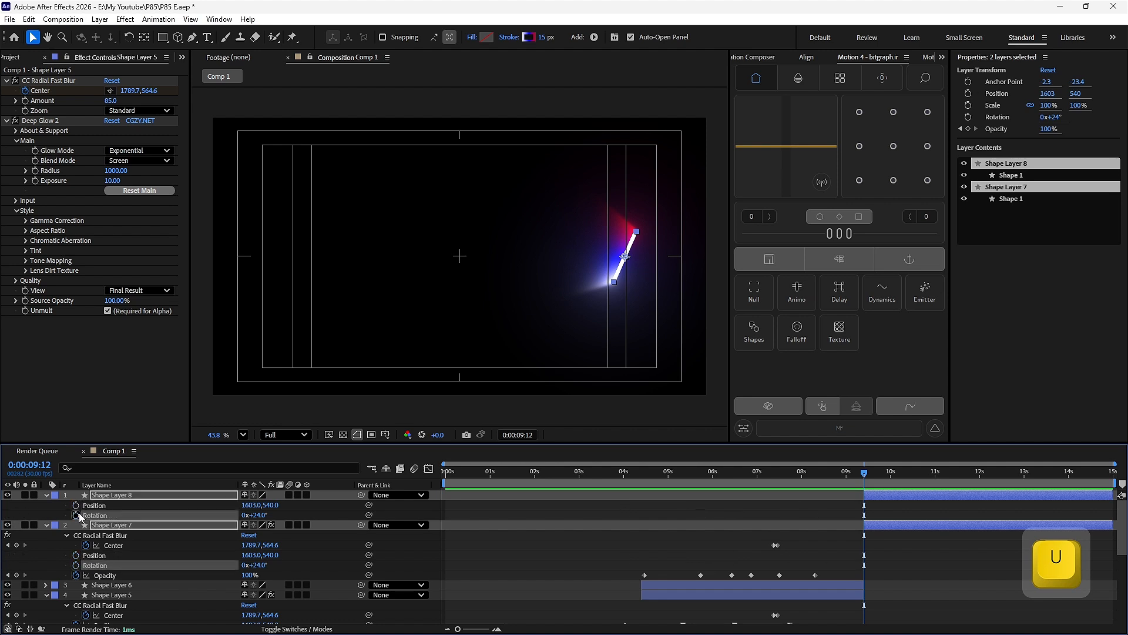
click(76, 575)
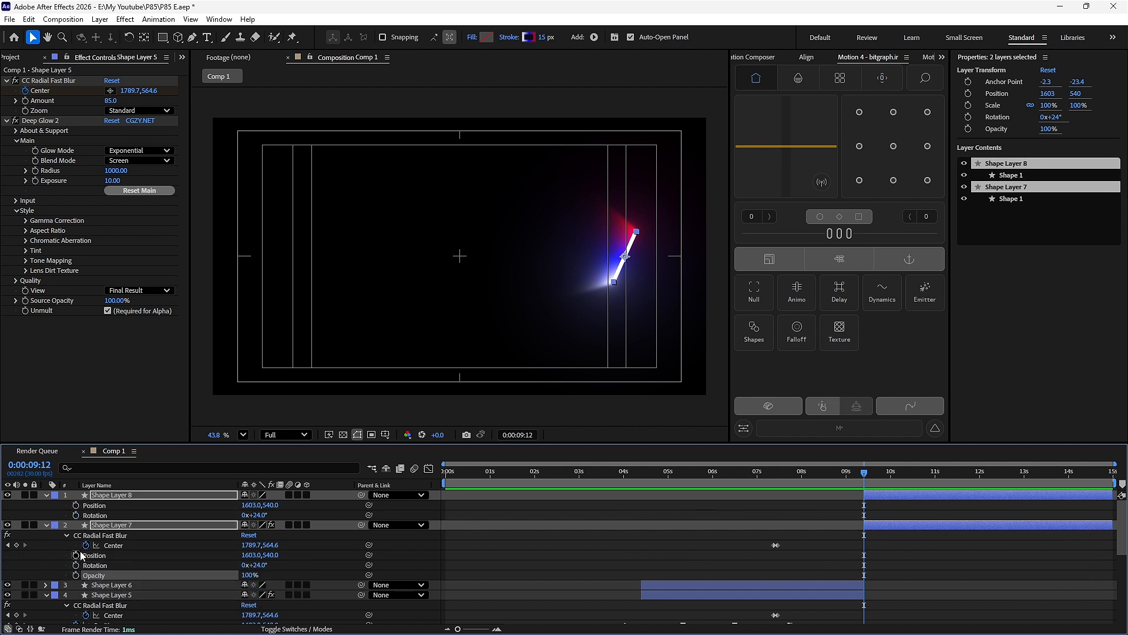
click(86, 546)
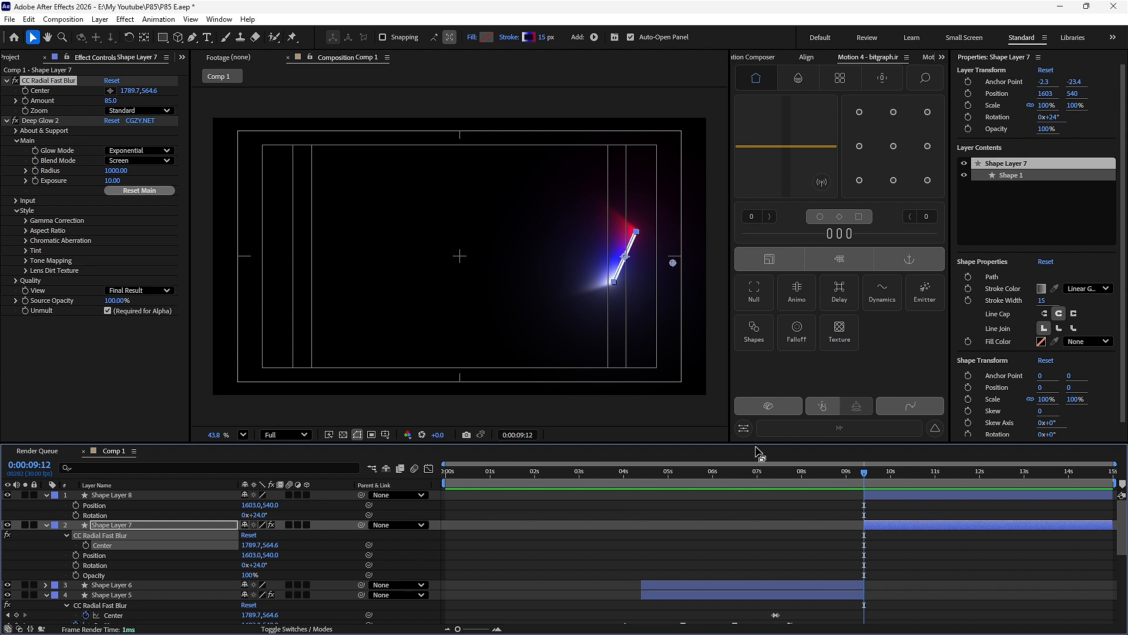
Parent Shape Layer 7 to Shape Layer 8.
click(892, 521)
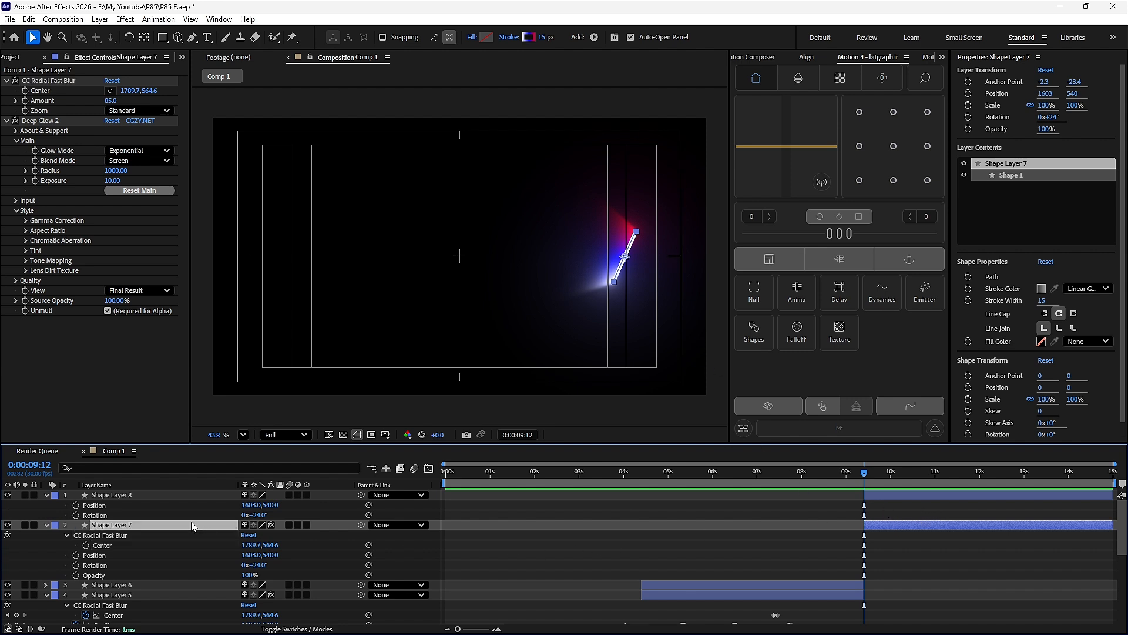
click(161, 494)
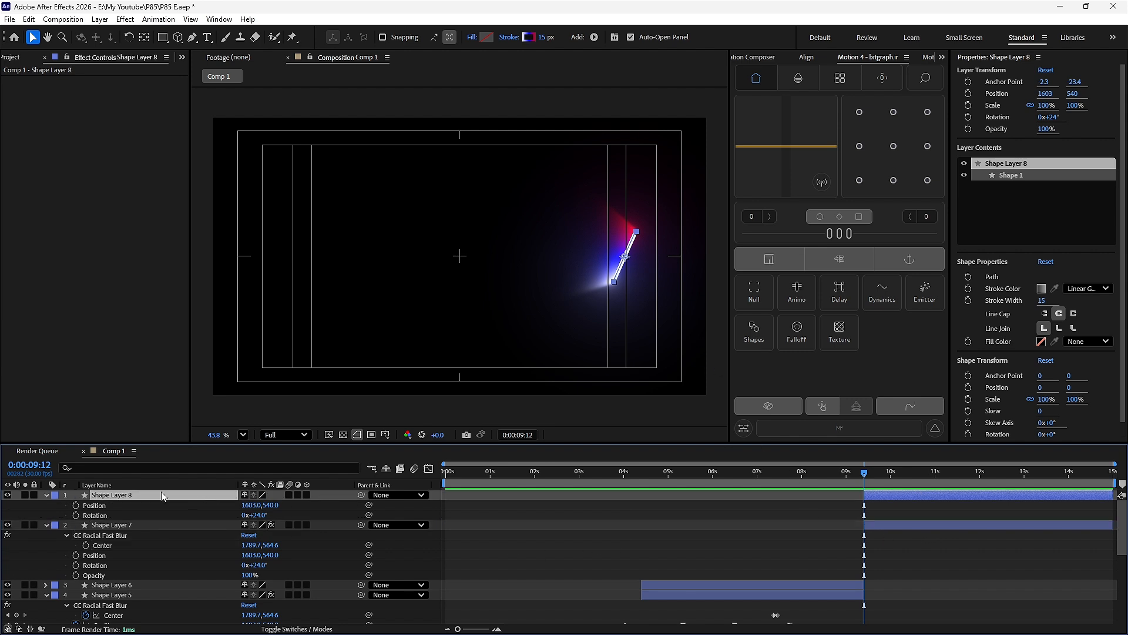
drag(206, 492, 209, 494)
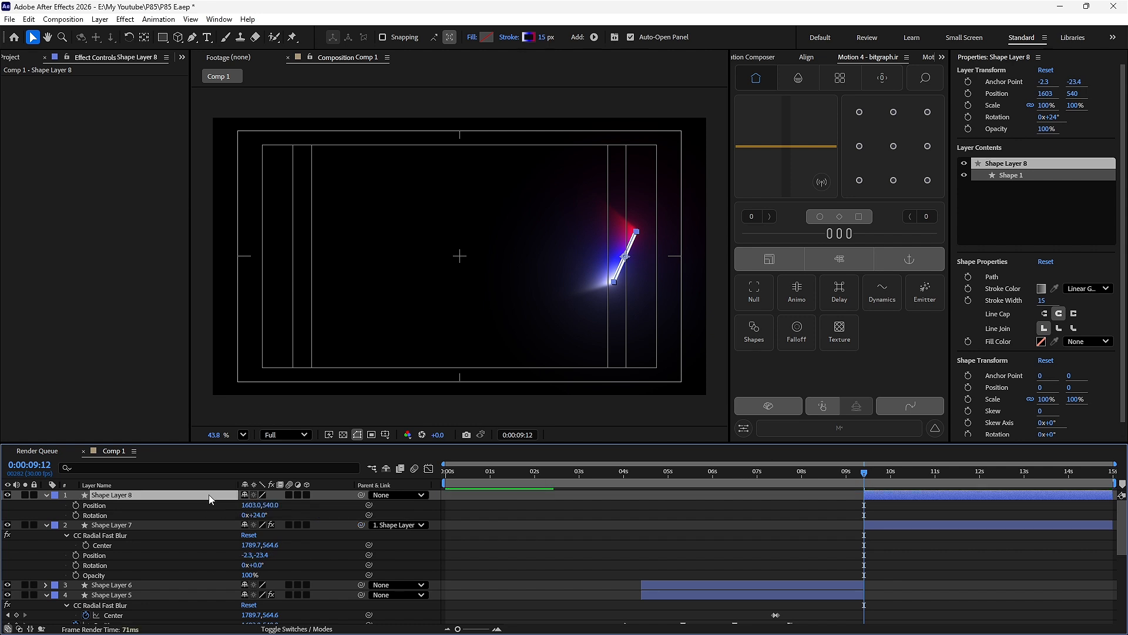
Rotate Shape Layer 8 to 90° and move it to the lower middle of the composition, at about 960.7, 853.1.
key(r)
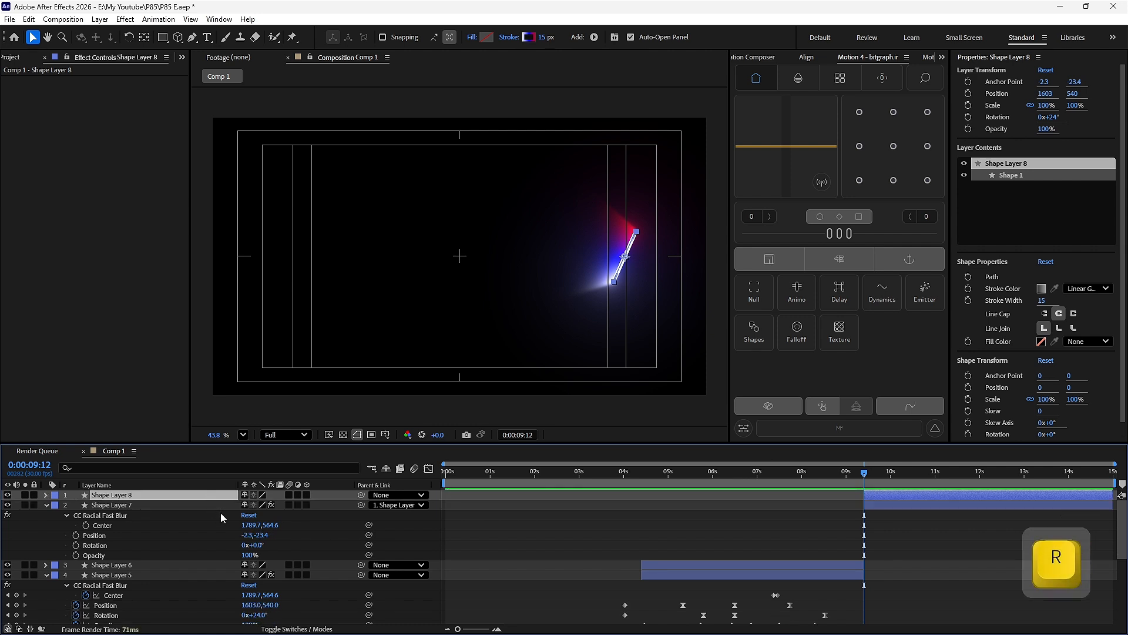
key(r)
drag(261, 507, 299, 504)
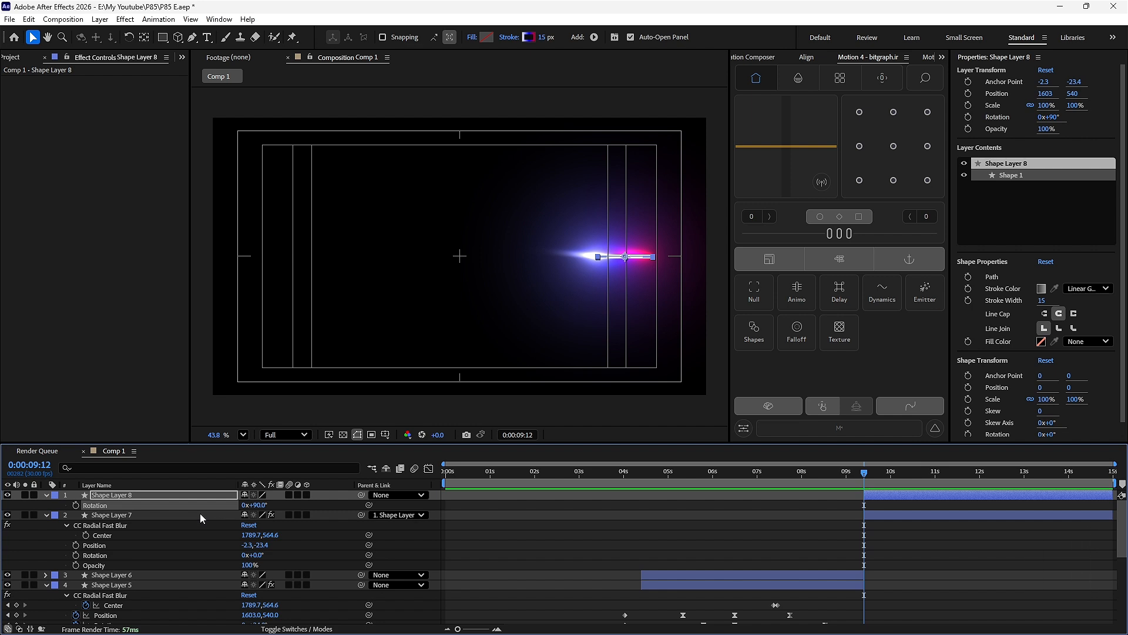
key(shift+p)
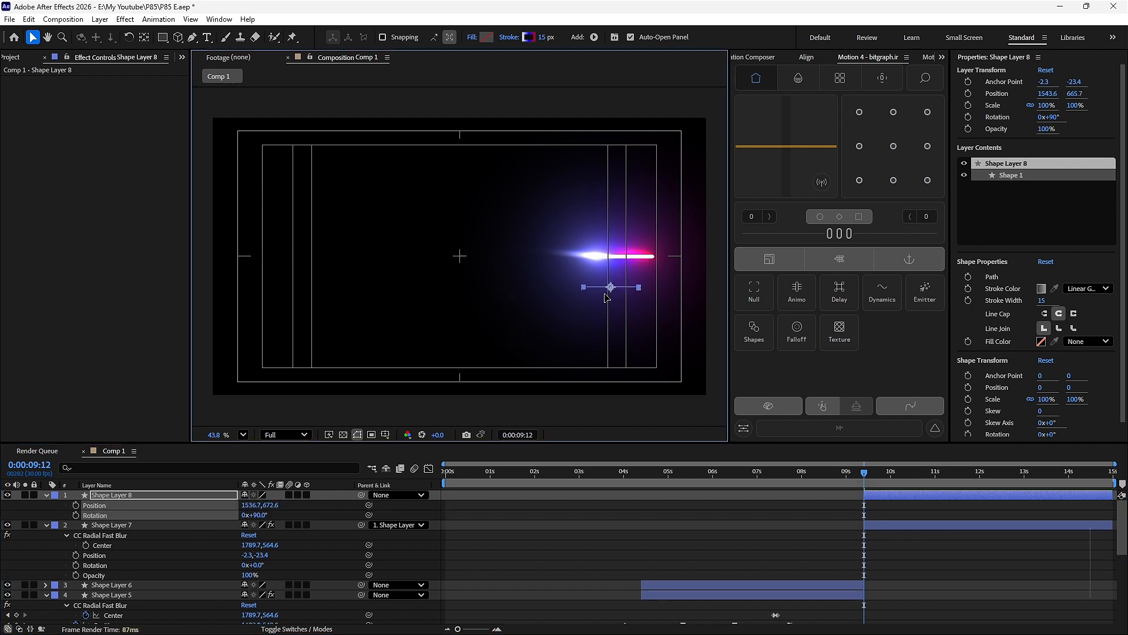
drag(626, 258, 465, 338)
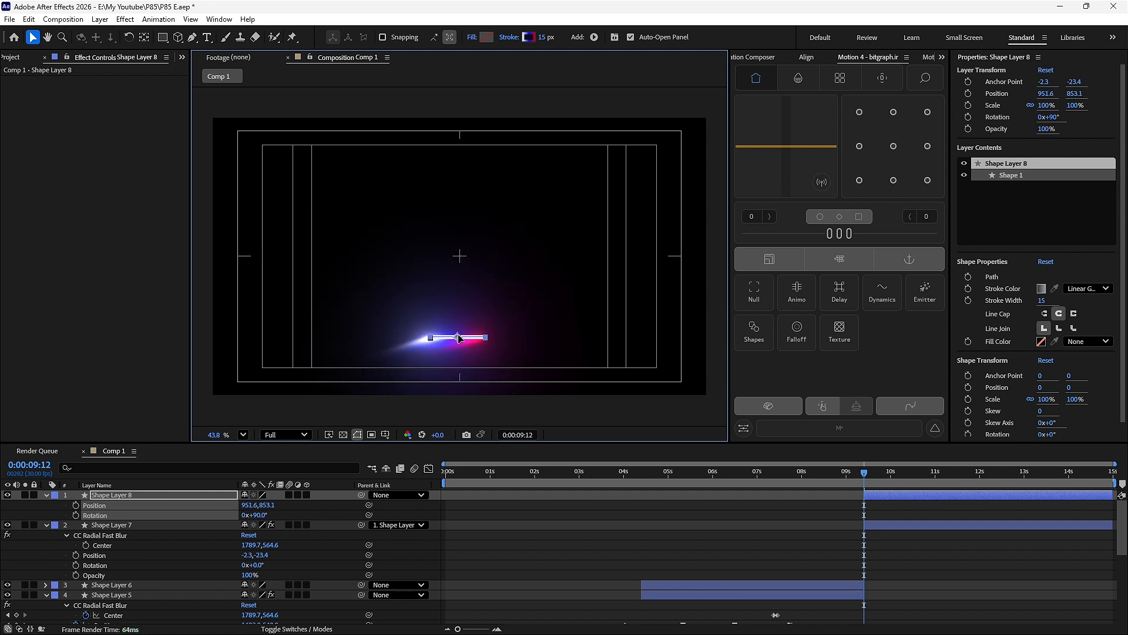
At 0:00:10:04, keyframe Shape Layer 8's Position, then set its Scale to 167% and keyframe it.
key(shift+s)
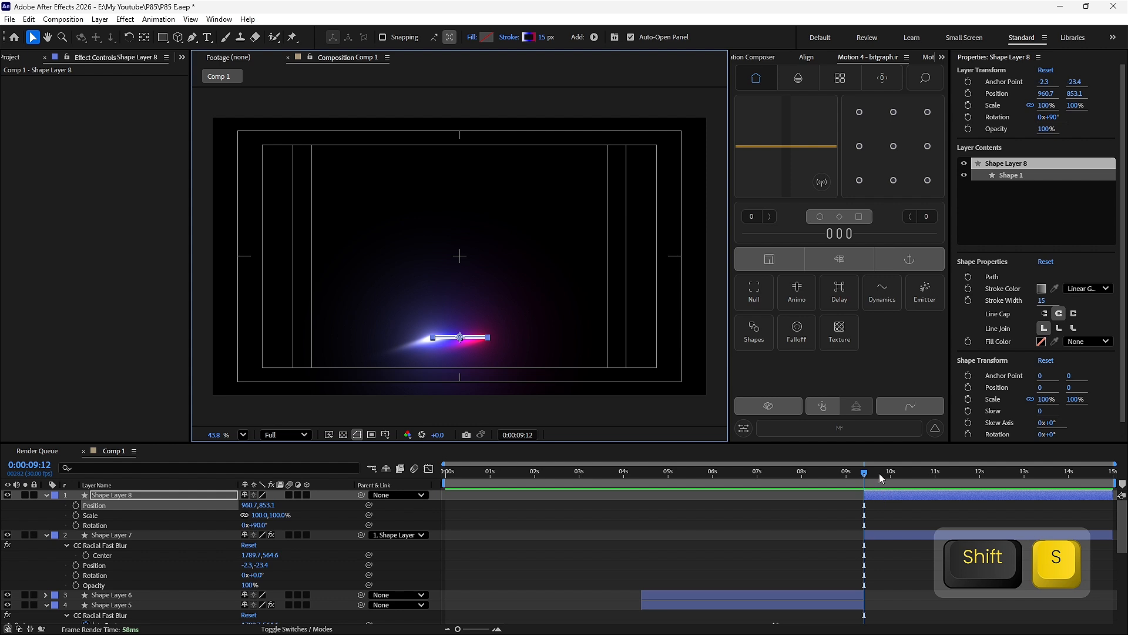
drag(882, 478, 897, 474)
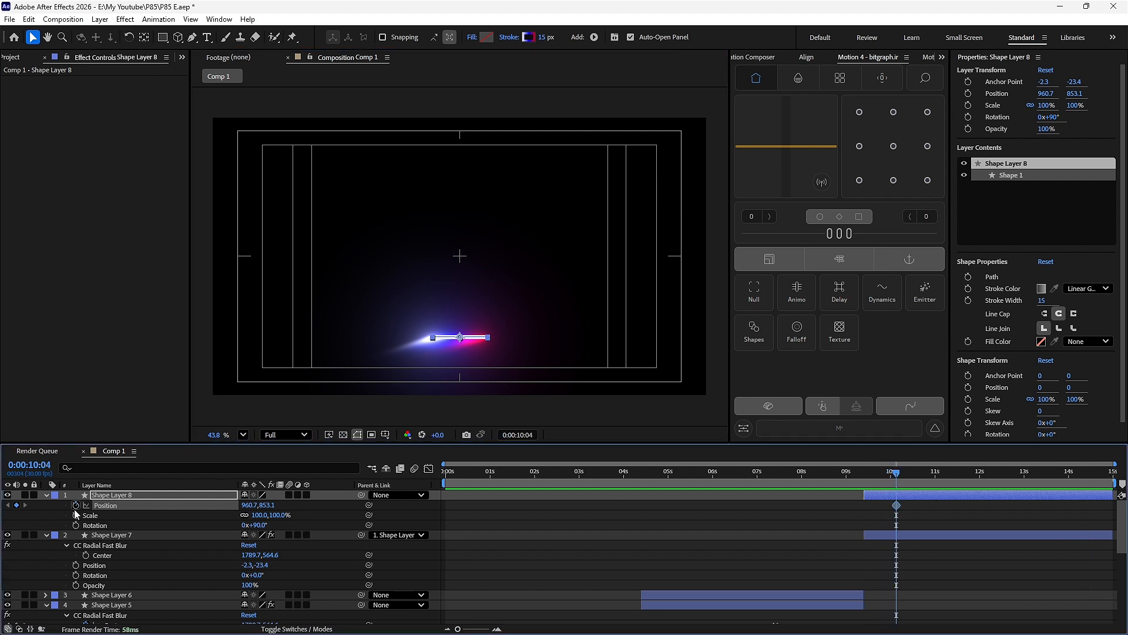
drag(253, 515, 297, 514)
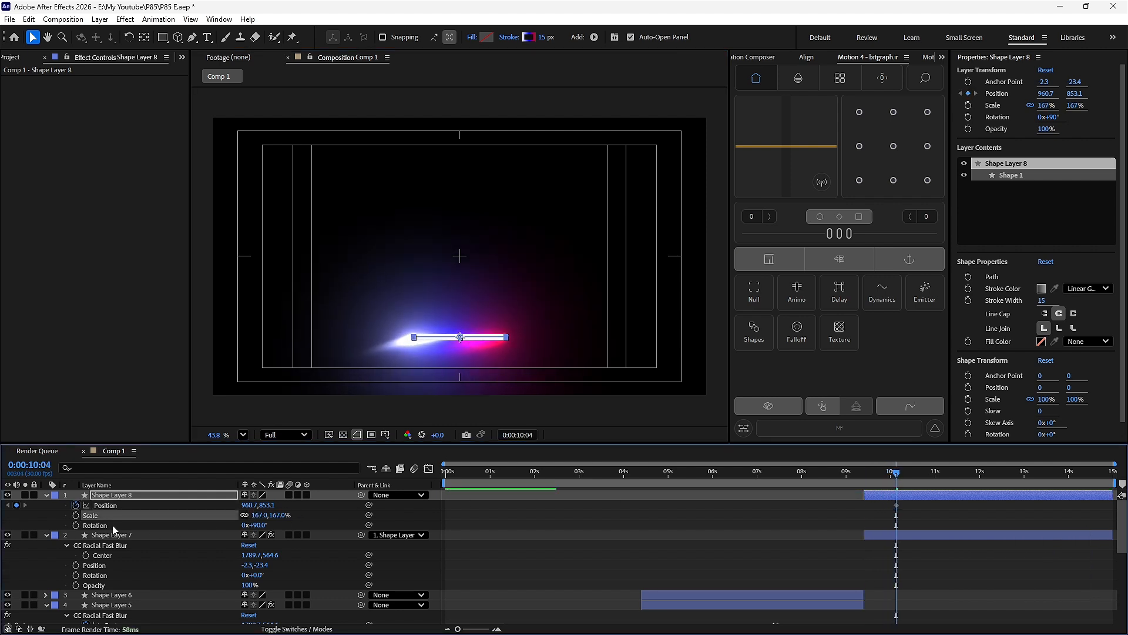
click(76, 515)
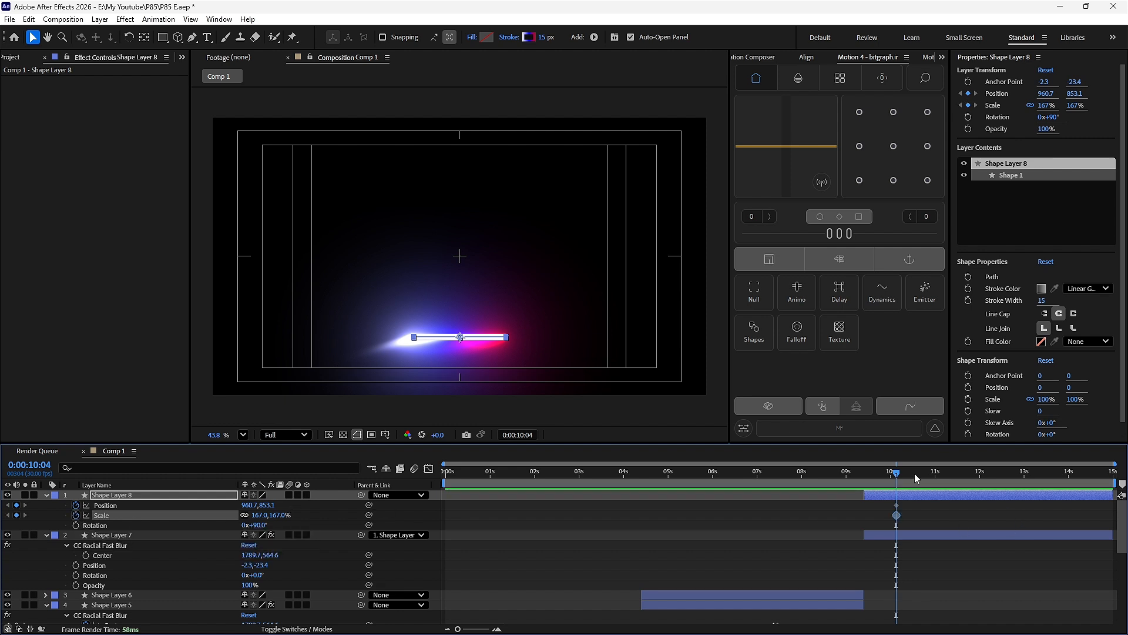
At 0:00:09:12, keyframe Shape Layer 8 below the frame at Y position about 1178.1 with its Scale at 100%.
drag(902, 474, 854, 496)
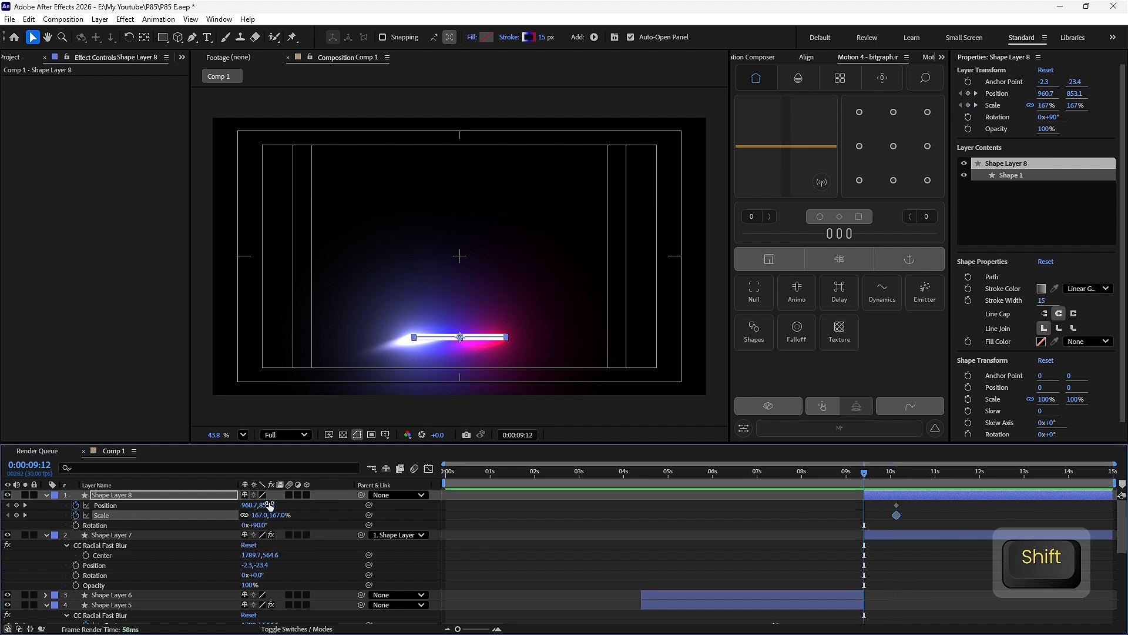
drag(270, 505, 309, 510)
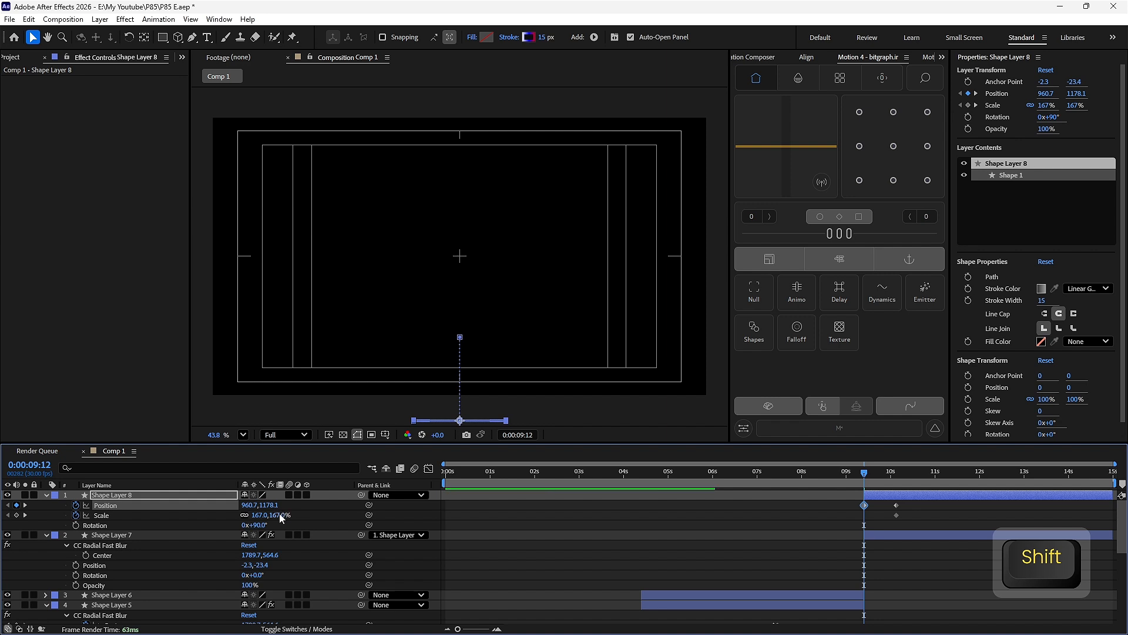
click(281, 515)
text(100)
key(Return)
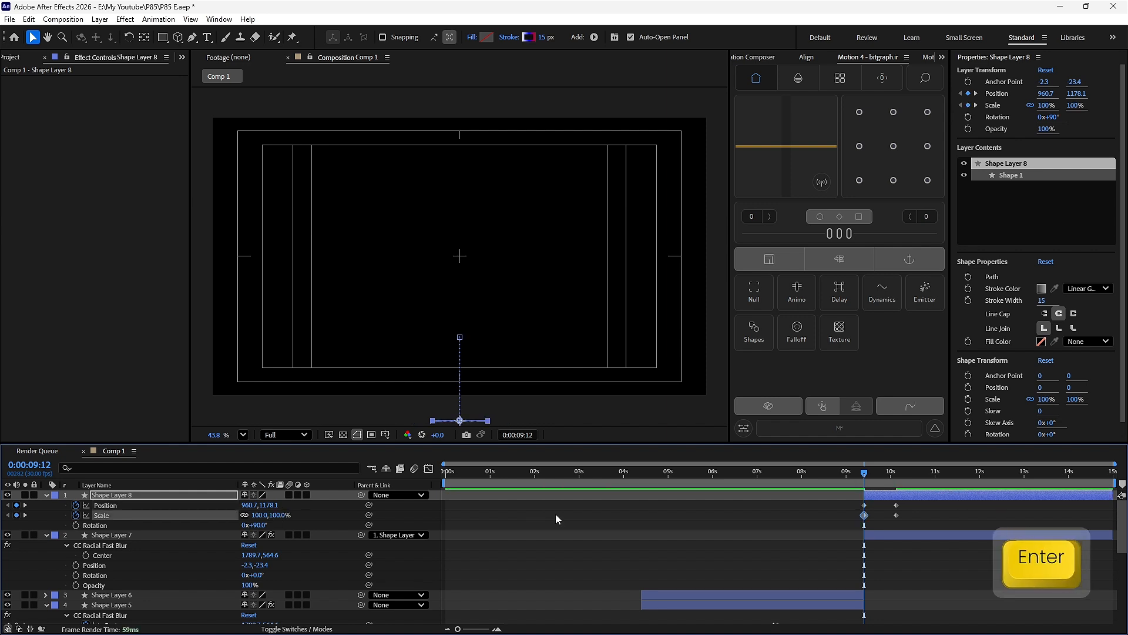
Ease Shape Layer 8's ending Position and Scale keyframes to 73 with Motion 4 and preview the rise.
drag(924, 507, 892, 517)
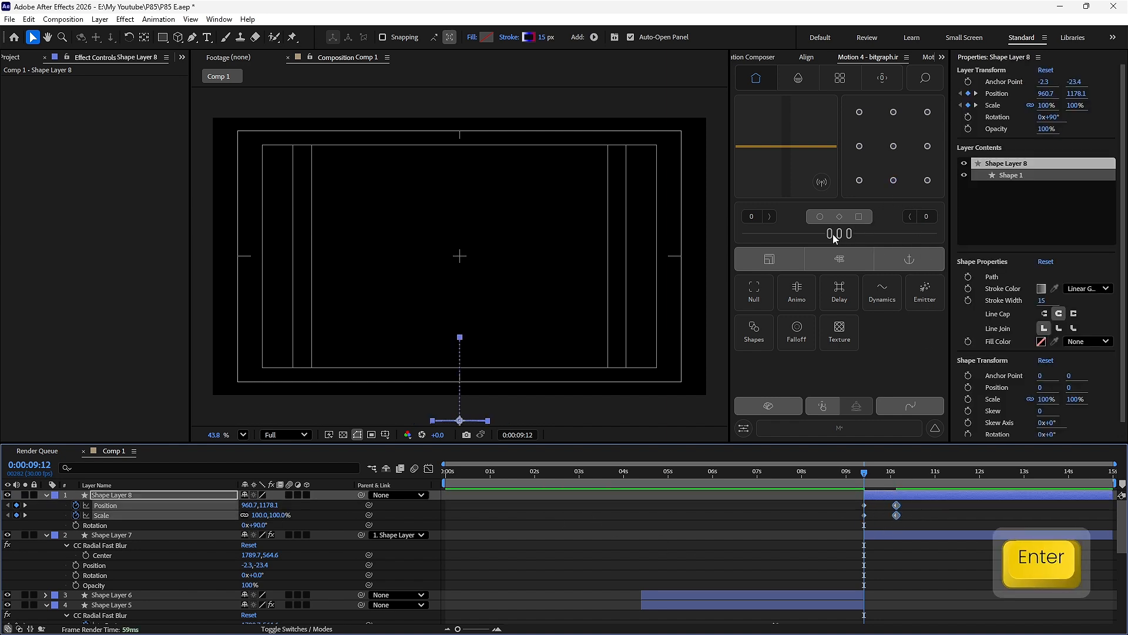
drag(833, 233, 914, 244)
key(space)
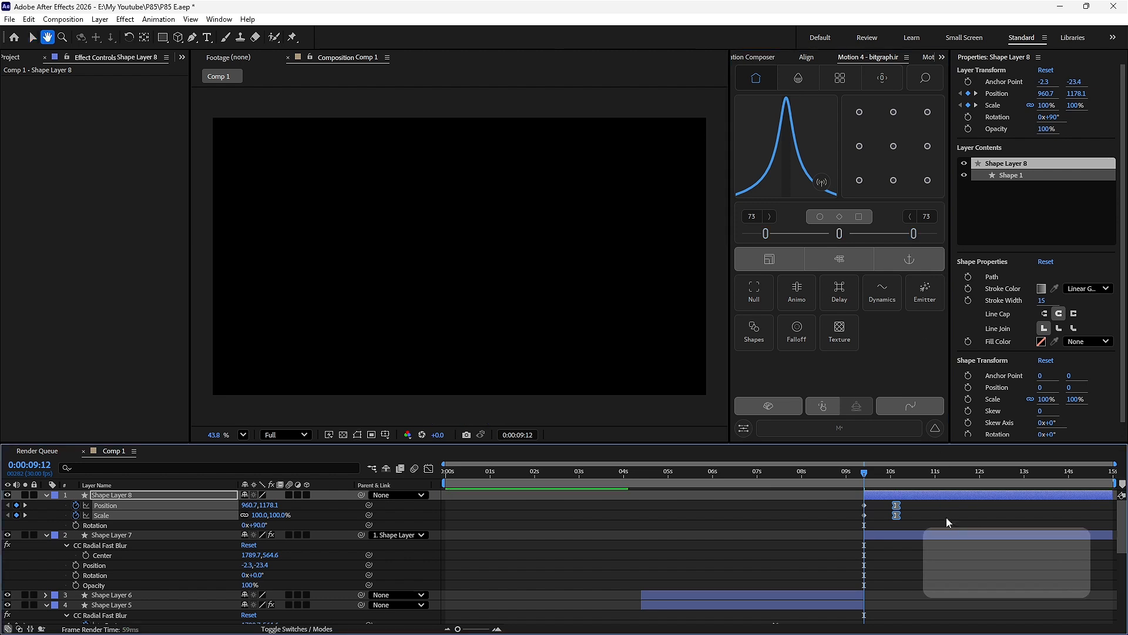
key(space)
key(space)
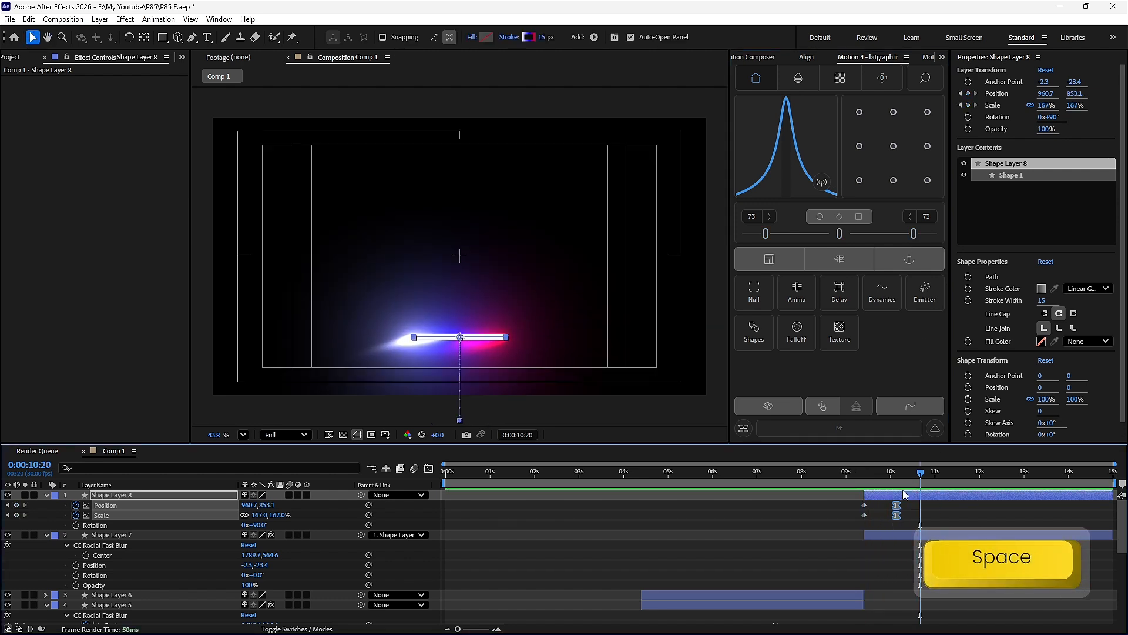
Place Shape Layer 7's CC Radial Fast Blur Center below the line at about 962.3, 1062.9 and preview the glow.
click(897, 536)
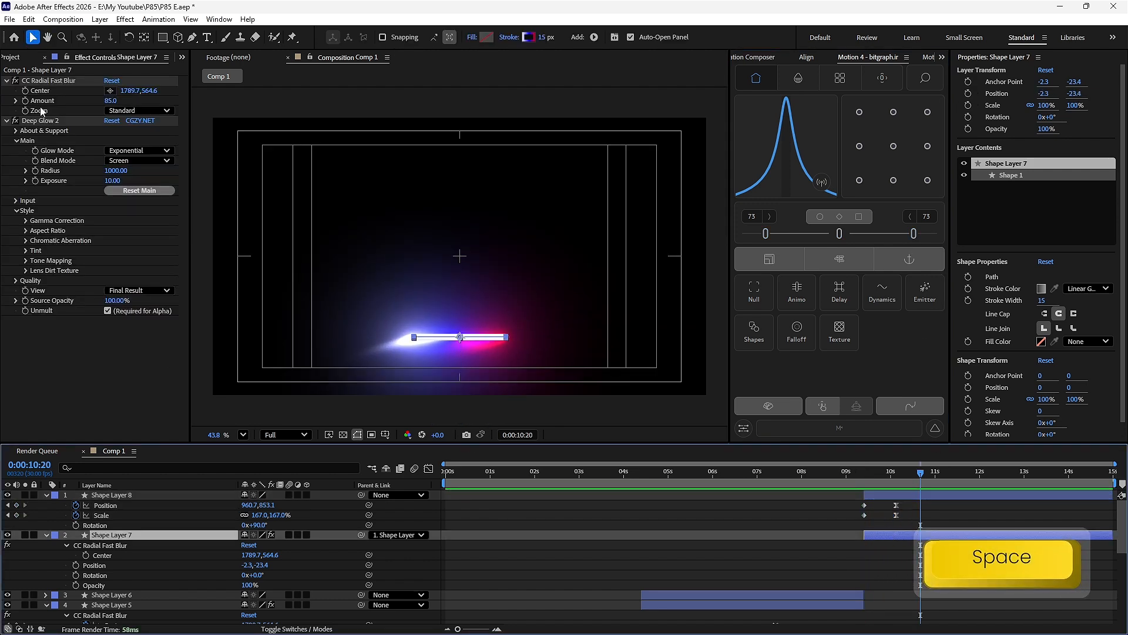
click(110, 91)
click(461, 390)
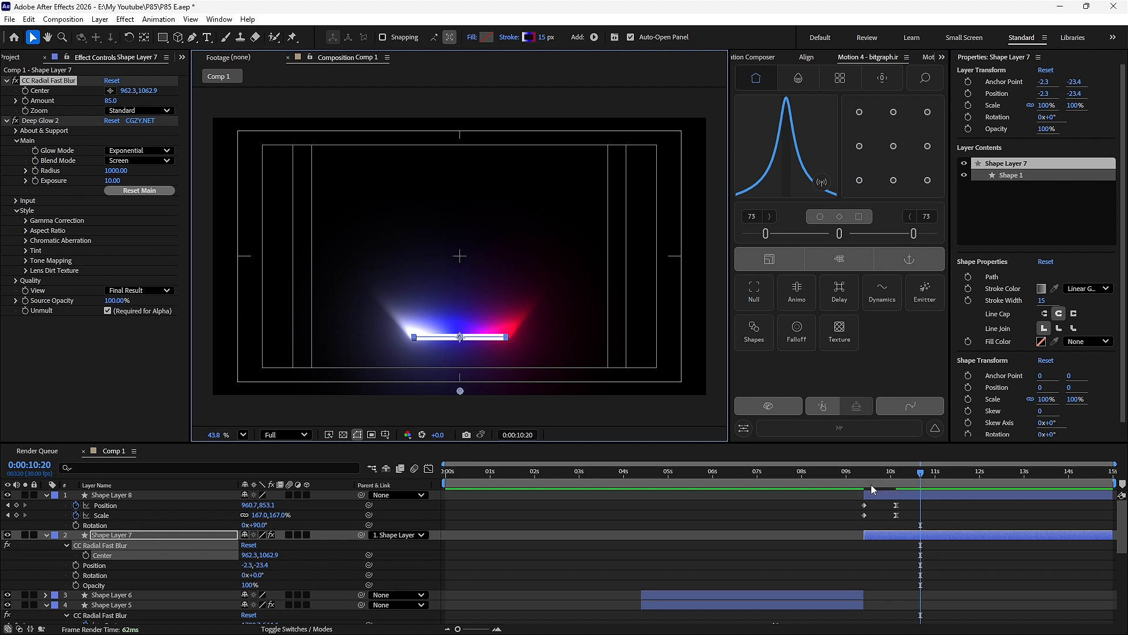
drag(921, 473, 858, 477)
key(space)
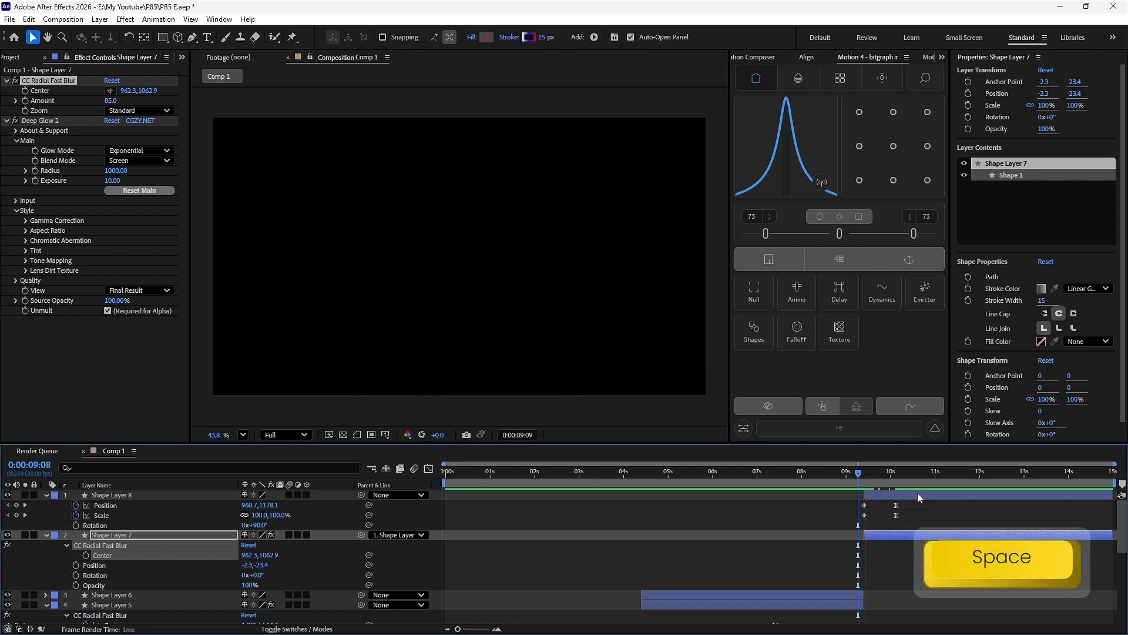
key(space)
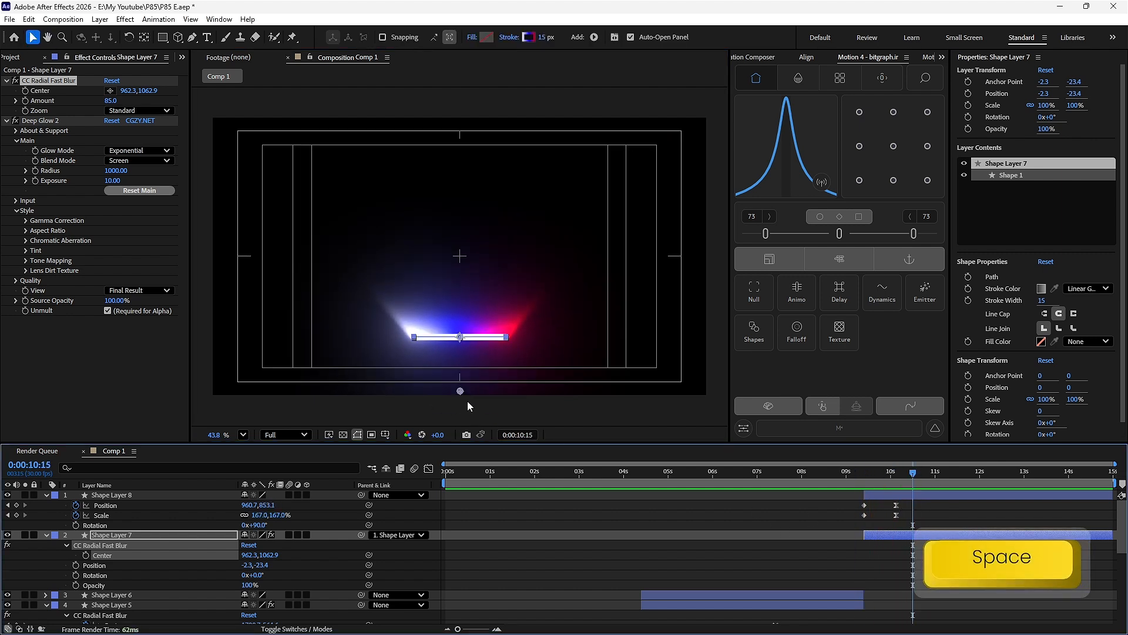
Lower the CC Radial Fast Blur Center to about 962.3, 1117.7, just below the frame, and preview the animation.
drag(460, 390, 460, 405)
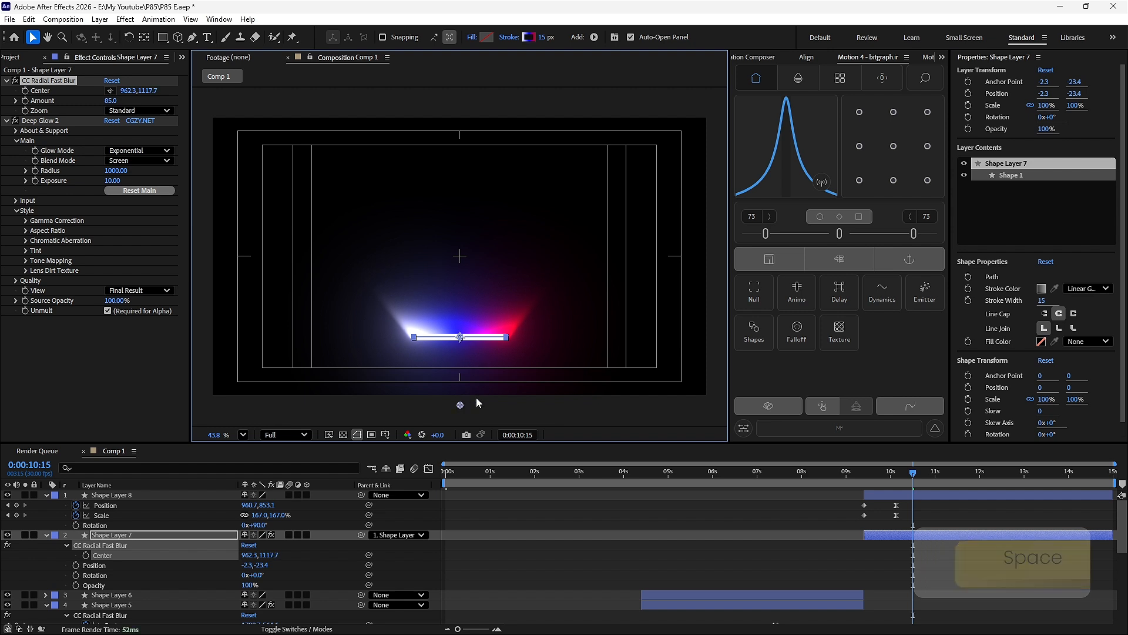
drag(895, 473, 855, 481)
key(space)
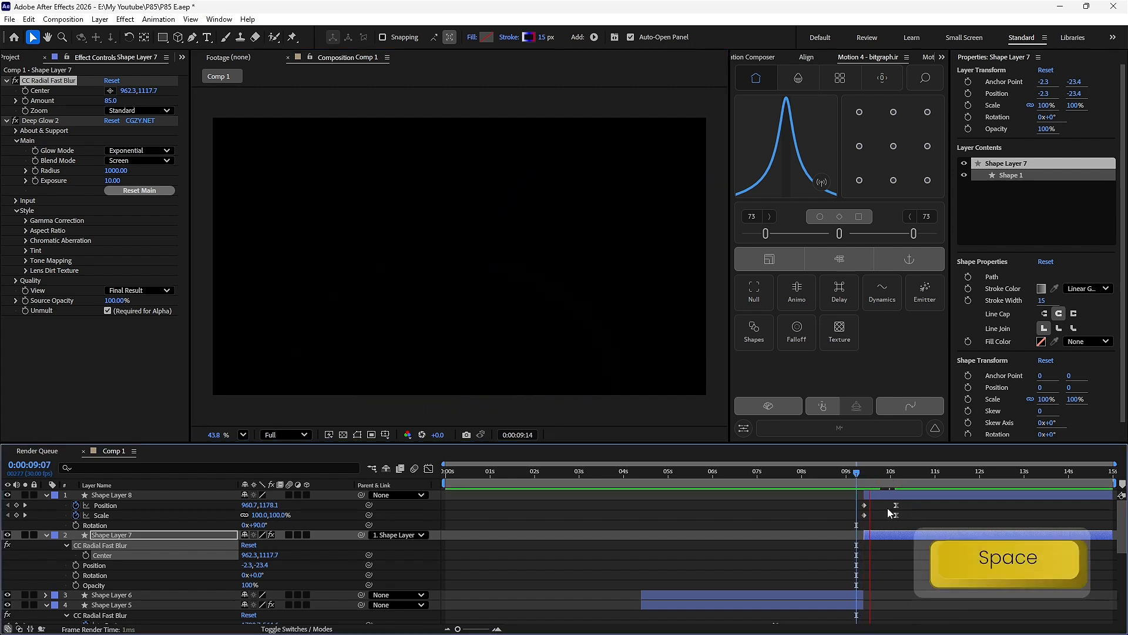
key(space)
Move Shape Layer 8's ending Position and Scale keyframes to about 0:00:11:08 and preview the slower rise.
drag(912, 506, 947, 506)
key(space)
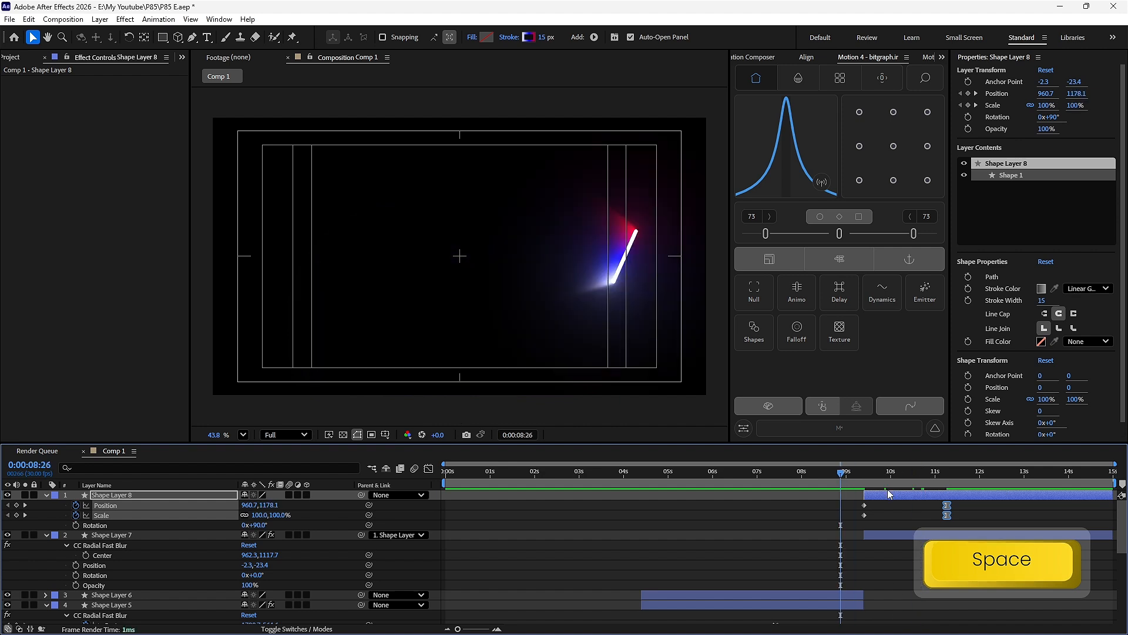
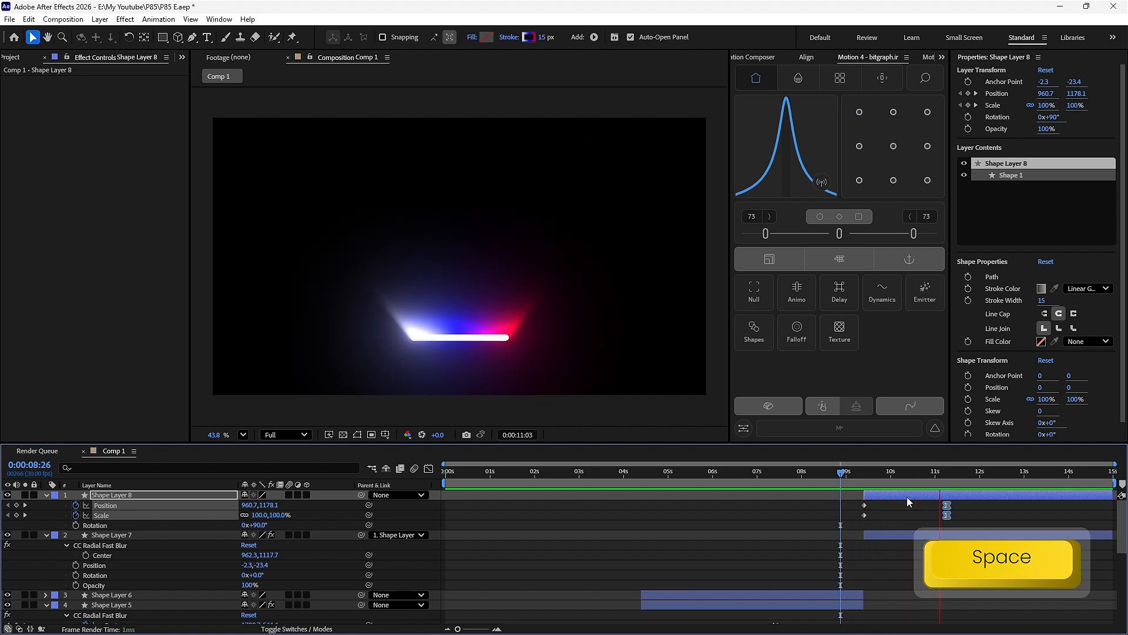
key(apostrophe)
key(apostrophe)
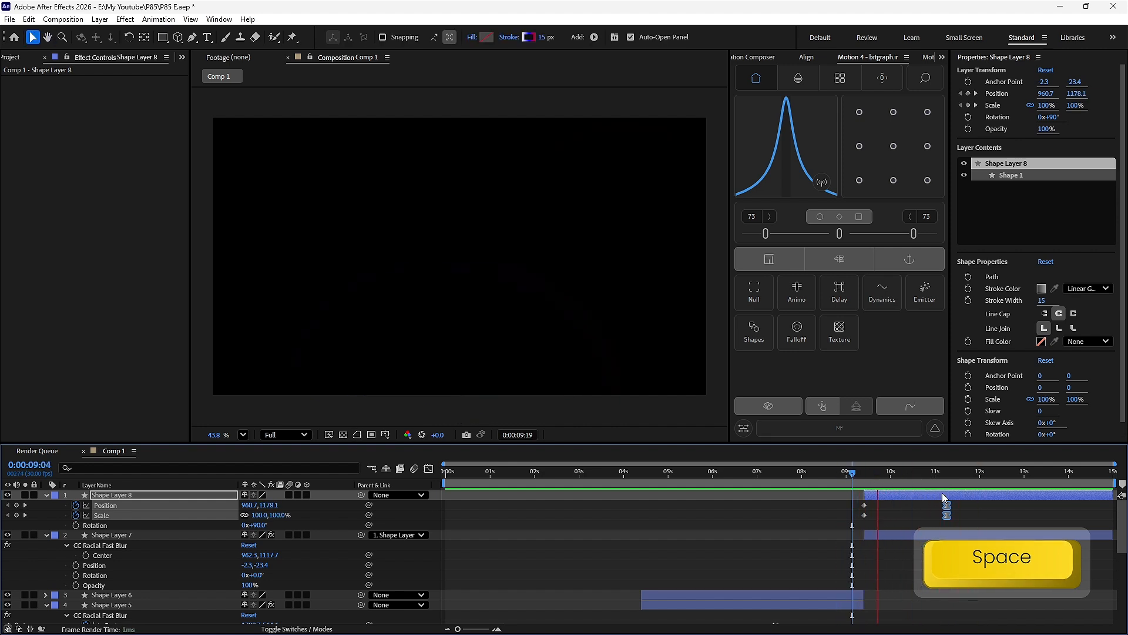
key(space)
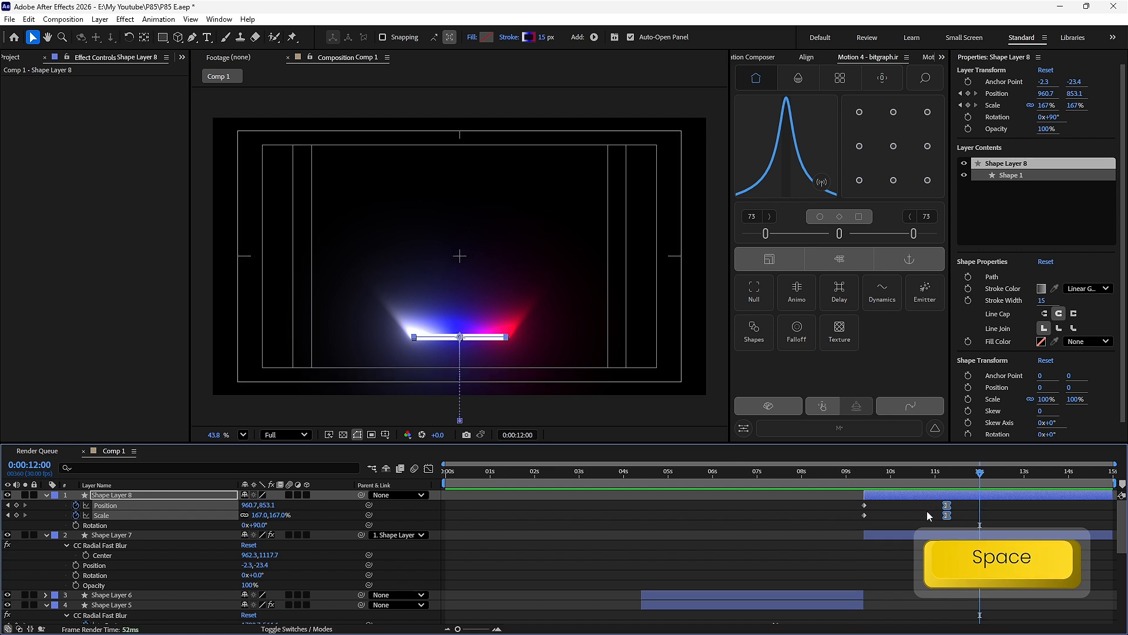
click(925, 510)
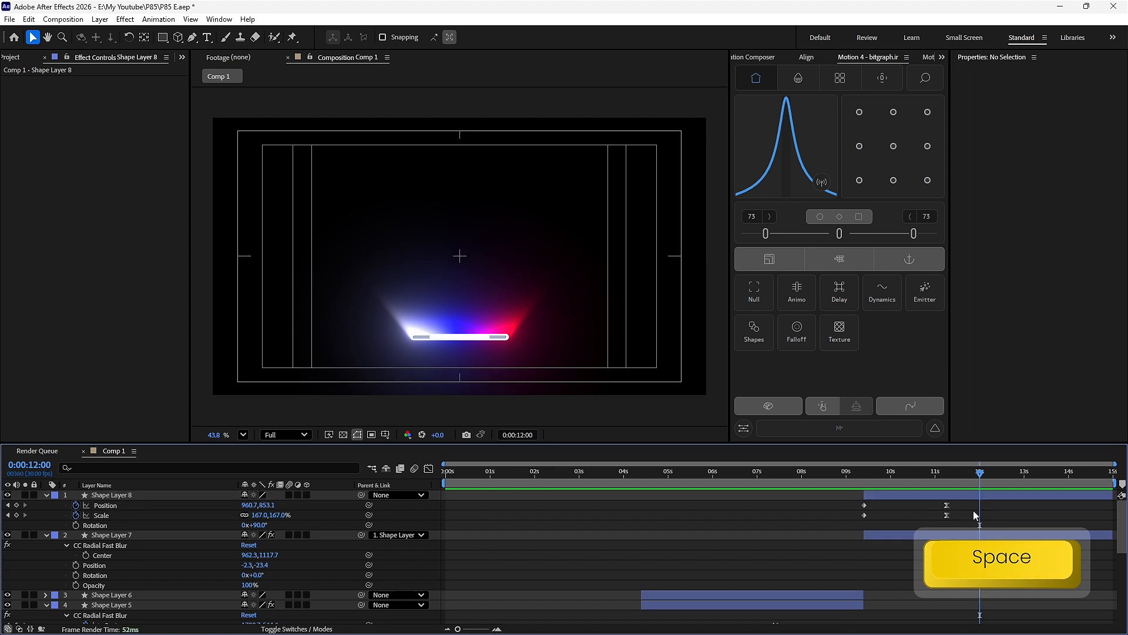
Try a CC Radial Fast Blur Amount of 95 on Shape Layer 7, then undo that change.
click(968, 494)
click(954, 532)
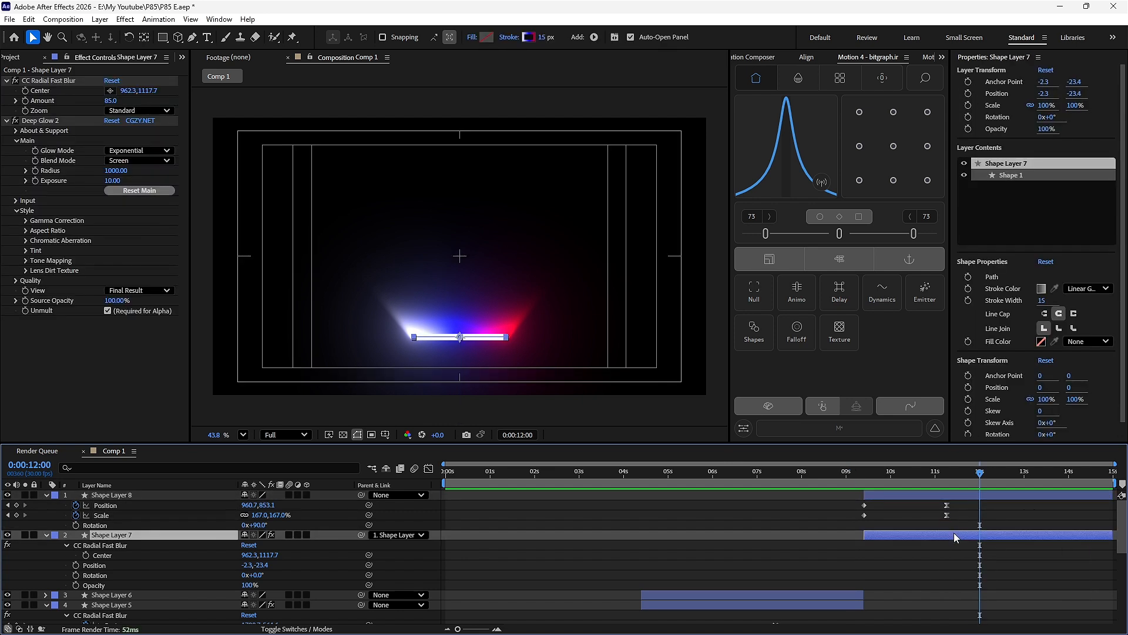
click(111, 101)
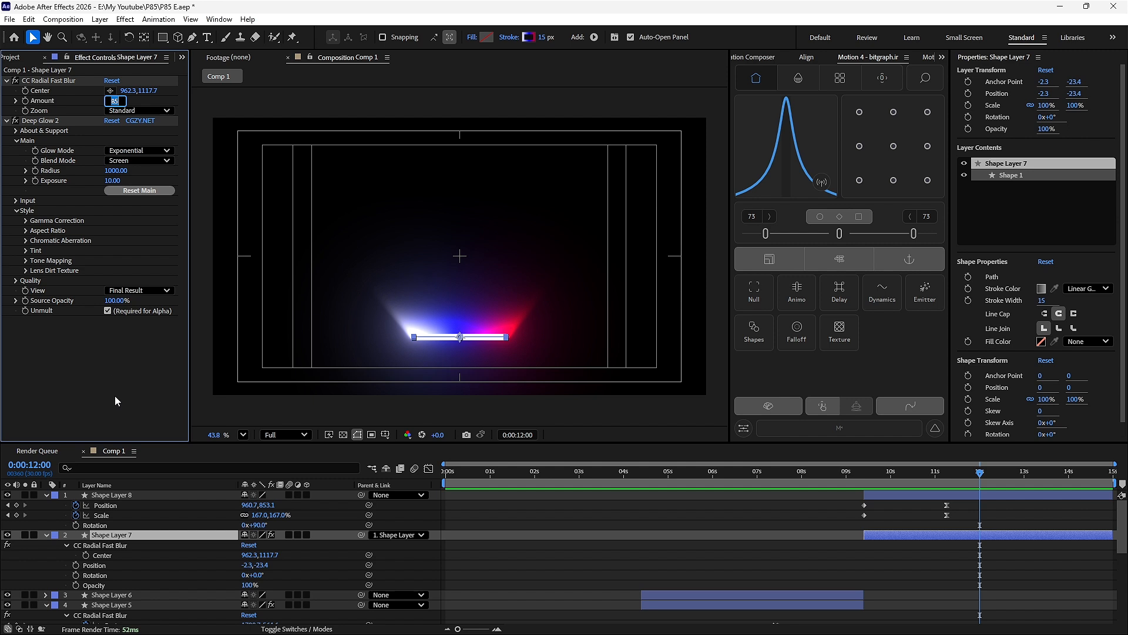
text(95)
key(Return)
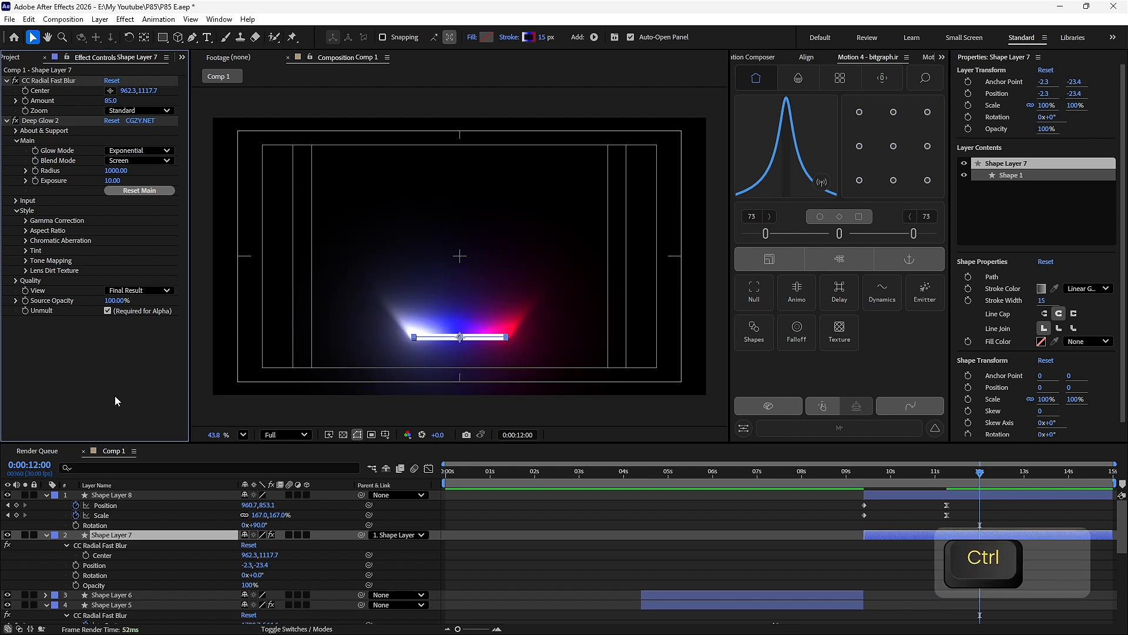
key(ctrl+z)
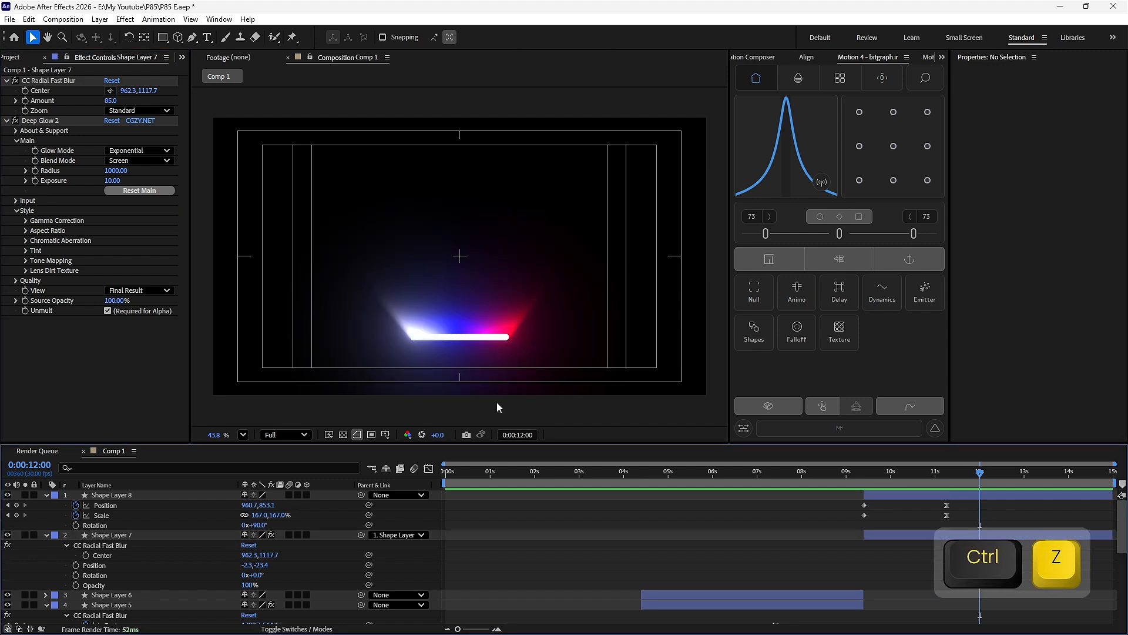
Add a "Lost in Silence" text layer at the centre of the square, with the time at 0:00:01:07.
drag(584, 470, 500, 470)
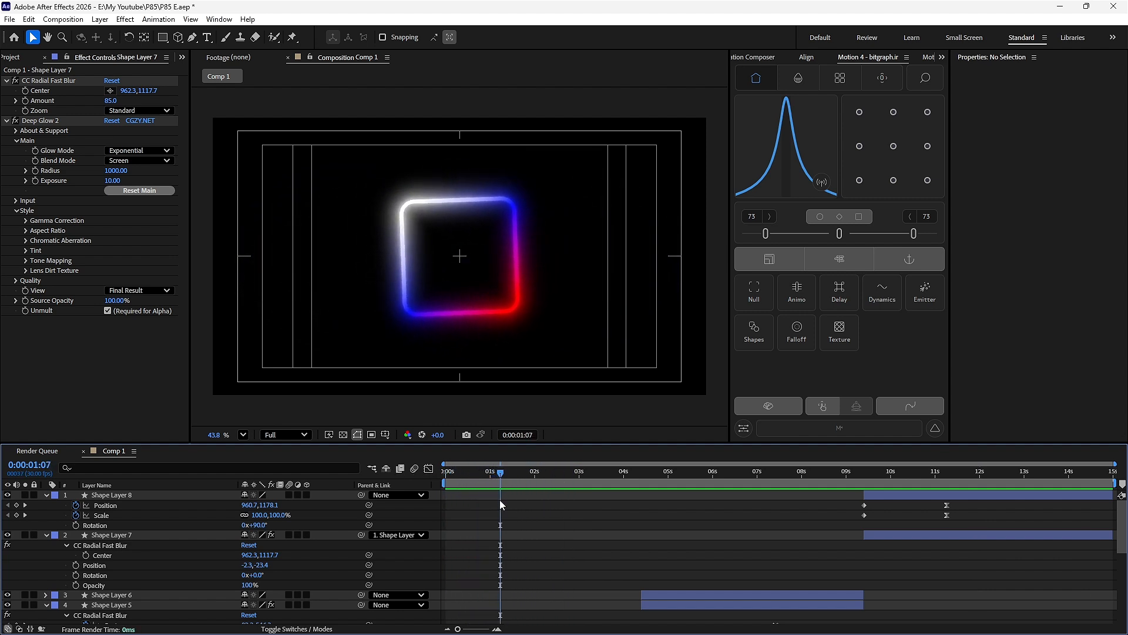
key(ctrl+t)
click(456, 257)
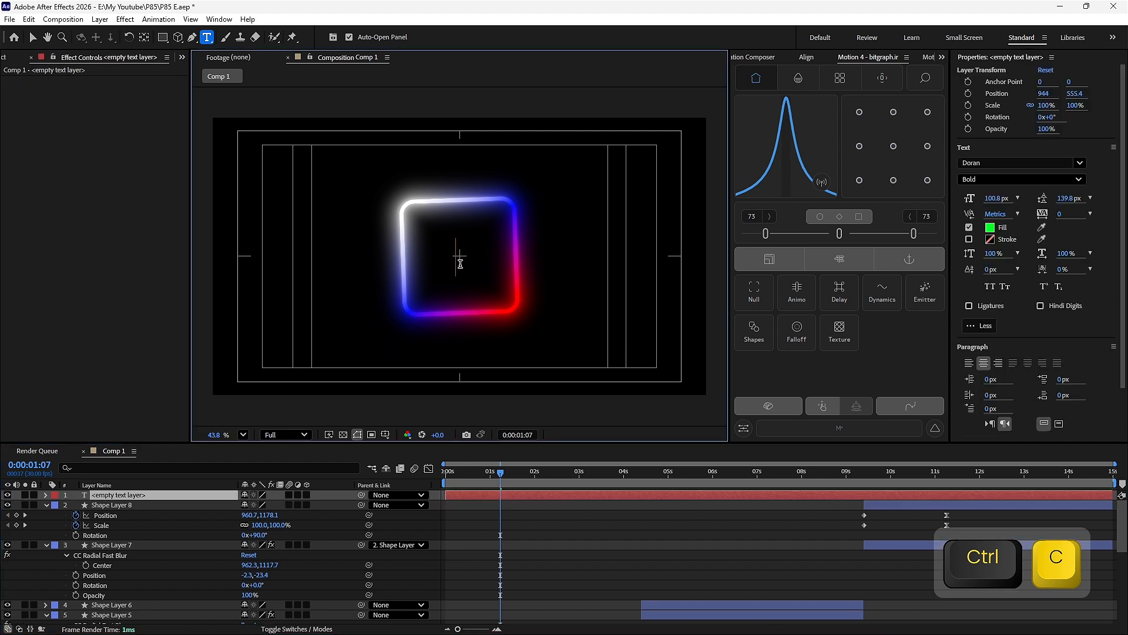
text(Lost in Silence)
key(ctrl+a)
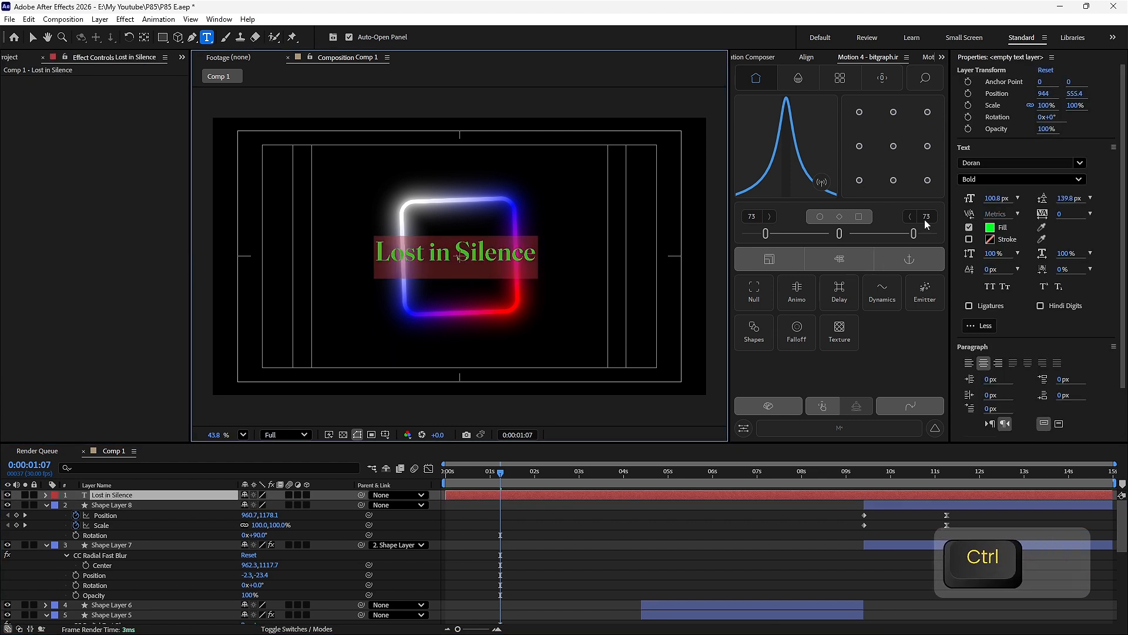
Set the "Lost in Silence" text to the Roboto font in Regular style.
click(1025, 159)
text(Roboto)
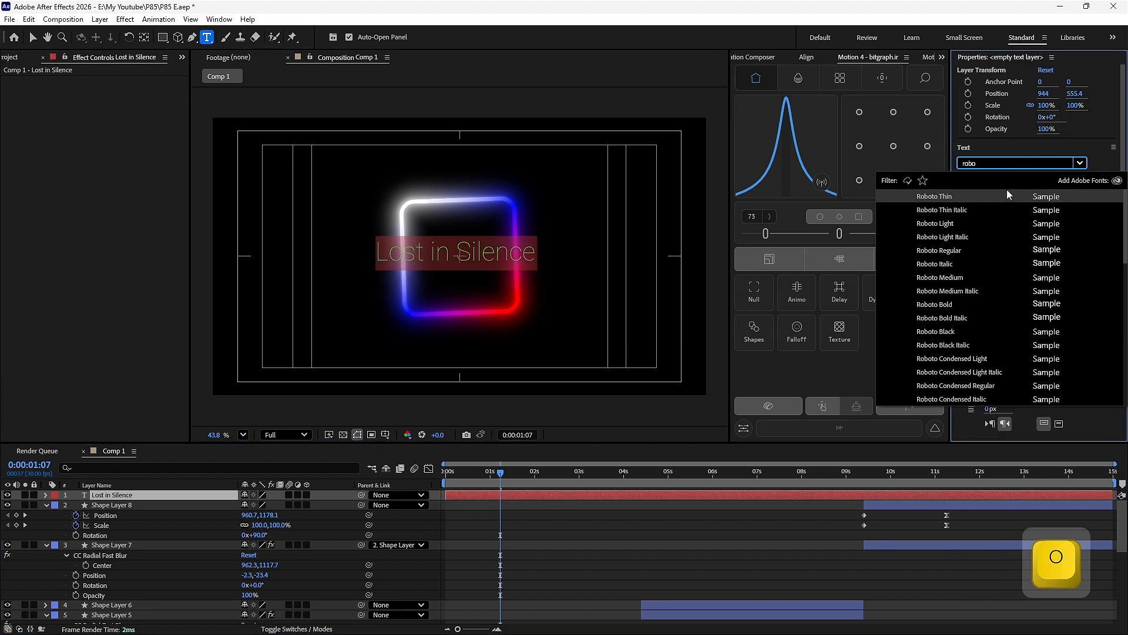
key(Return)
click(1023, 178)
click(979, 311)
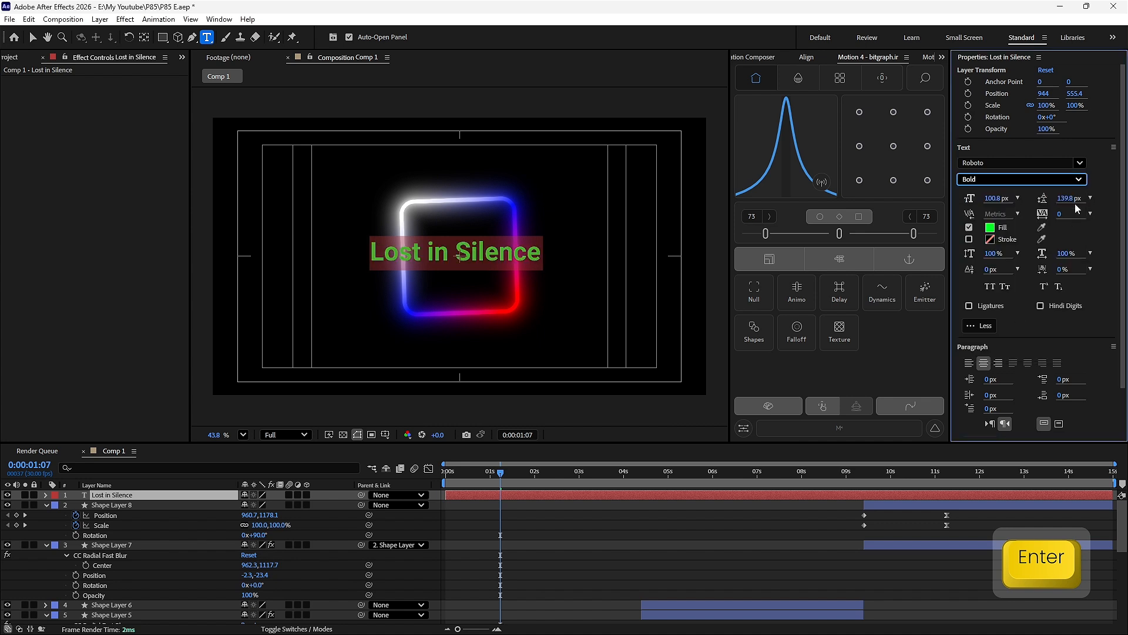
click(1058, 178)
click(1024, 255)
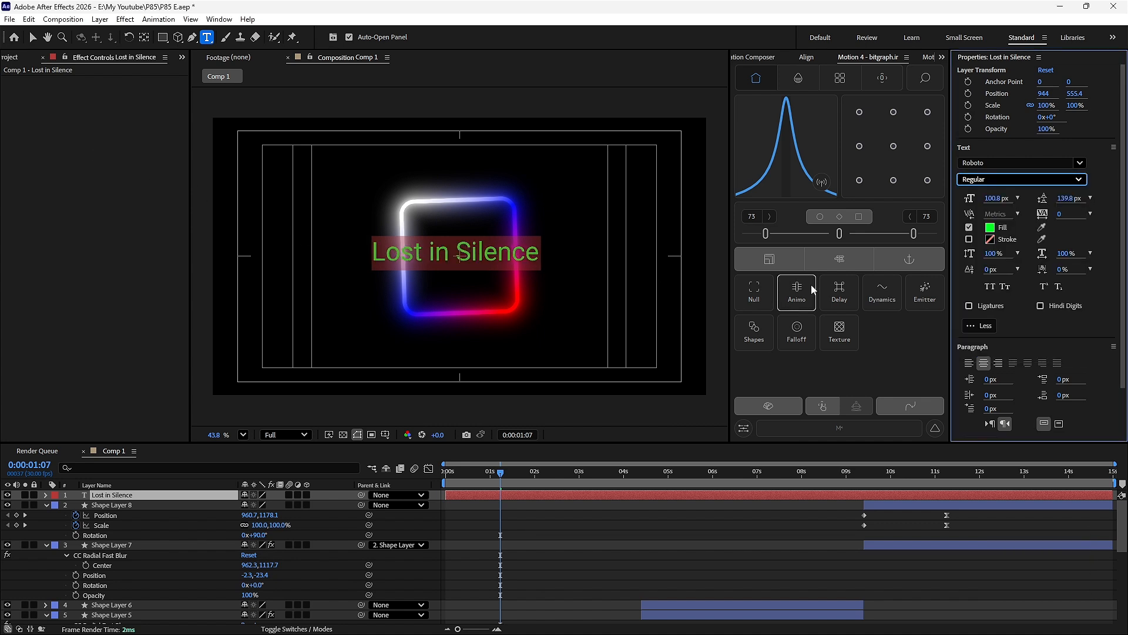
Fill the text with white (FFFFFF), reduce its size to 55.8 px and centre it at 960, 564.6.
click(990, 226)
text(FFFFFF)
click(728, 382)
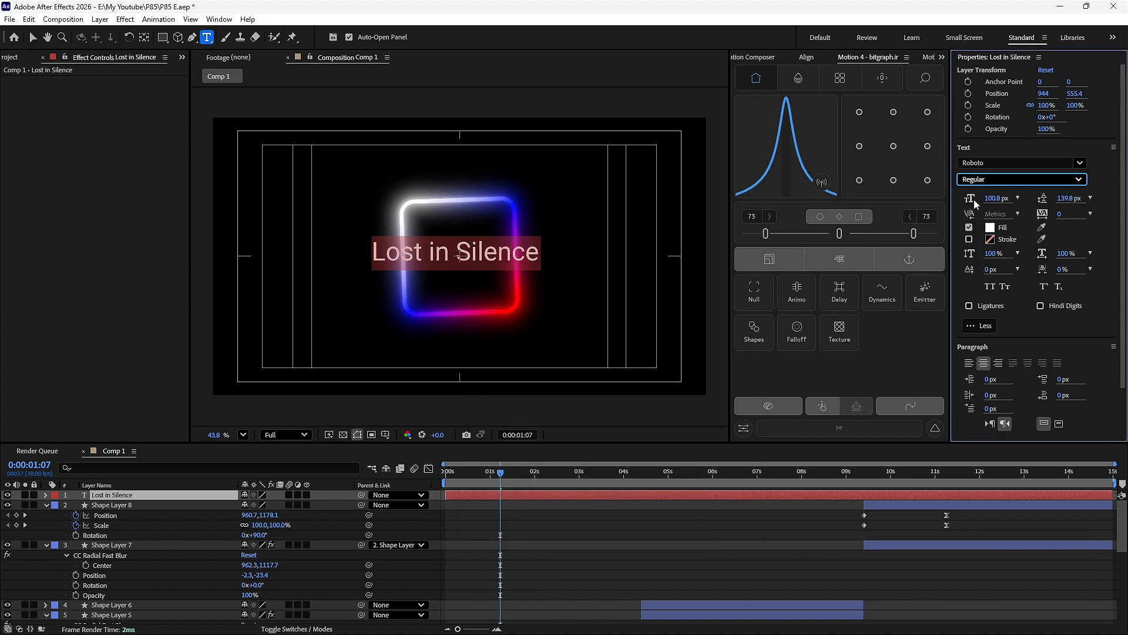
drag(975, 203, 949, 203)
key(v)
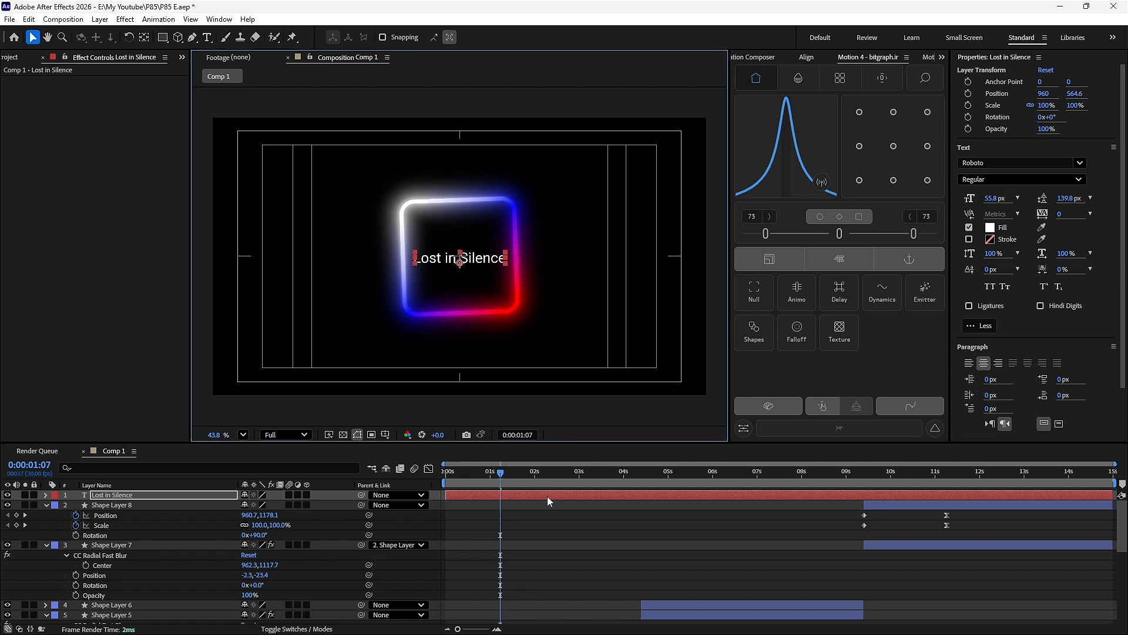
Trim the end of the "Lost in Silence" layer at 0:00:01:29 and save the project.
drag(504, 480, 537, 467)
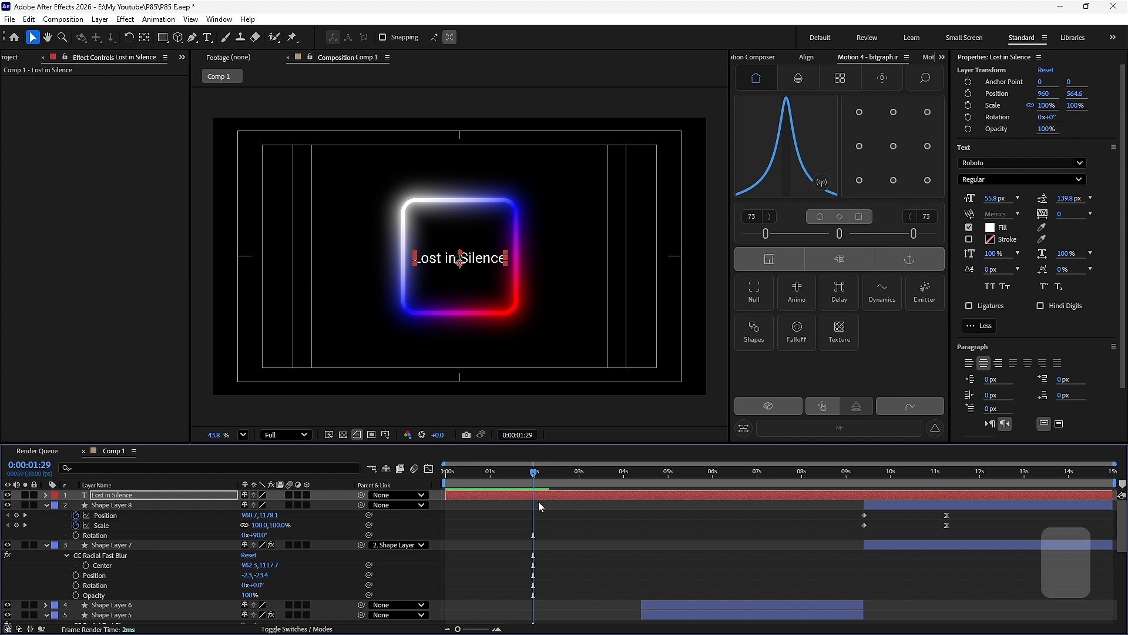
key(alt+bracketright)
click(485, 502)
key(ctrl+s)
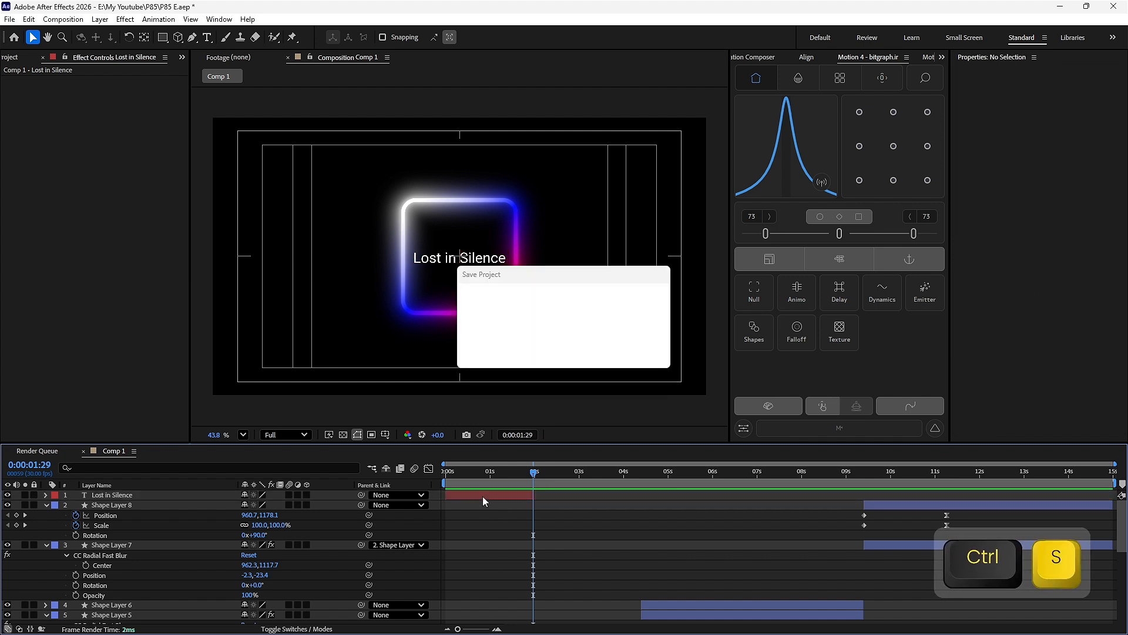
Apply the Animation Composer text preset Ease Fade Together, From Start, as the "Lost in Silence" layer's In animation.
click(483, 496)
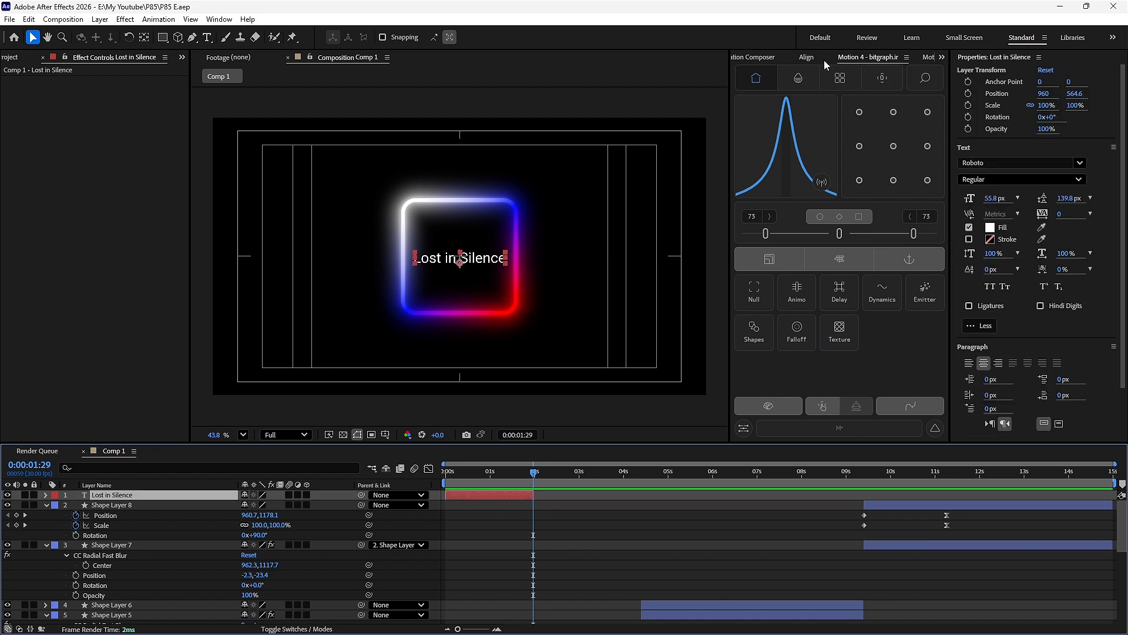
click(753, 61)
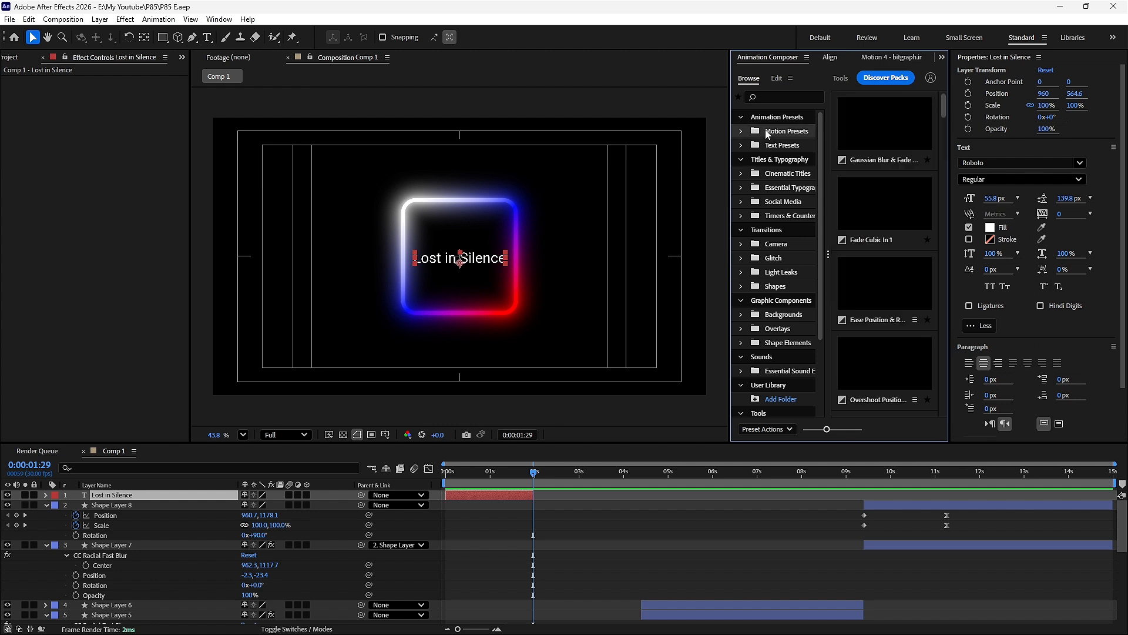
click(775, 145)
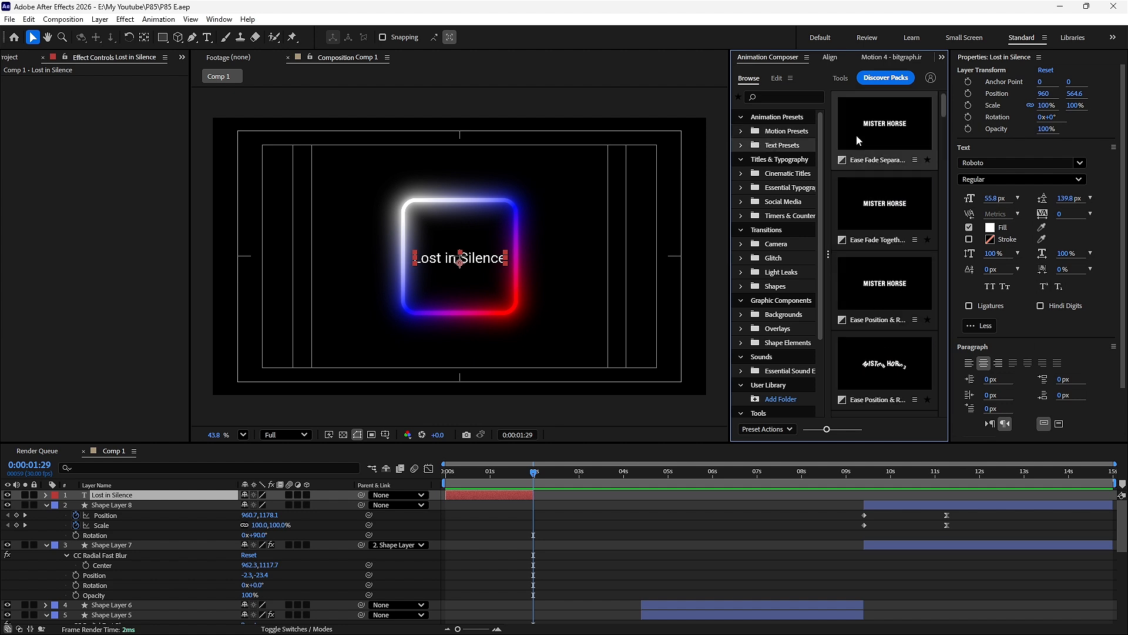
click(872, 207)
click(921, 399)
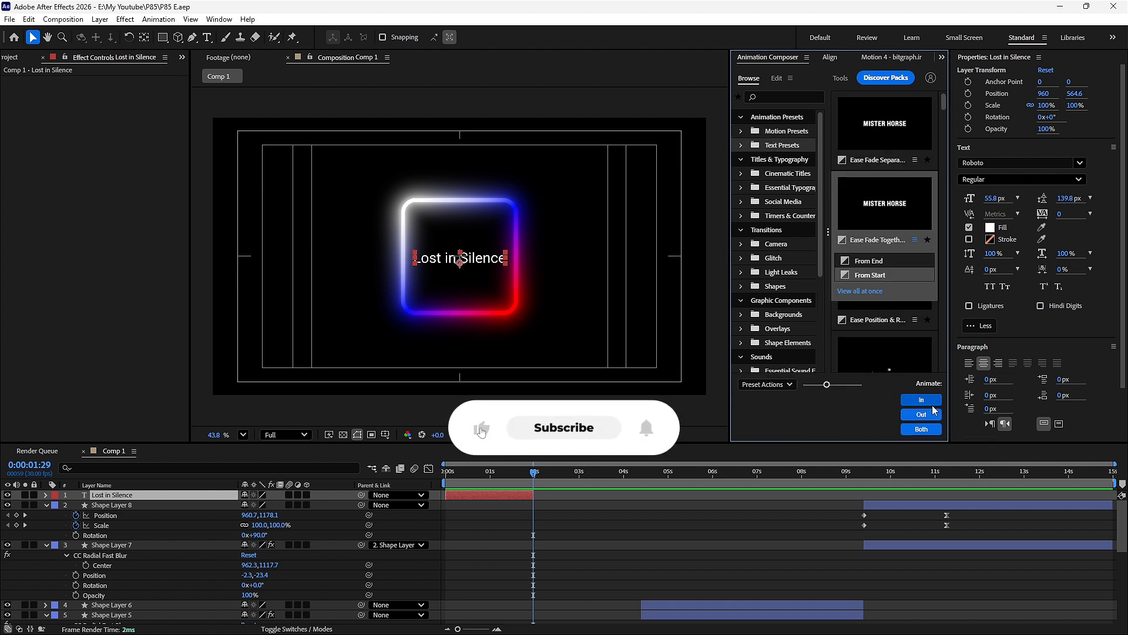
click(519, 477)
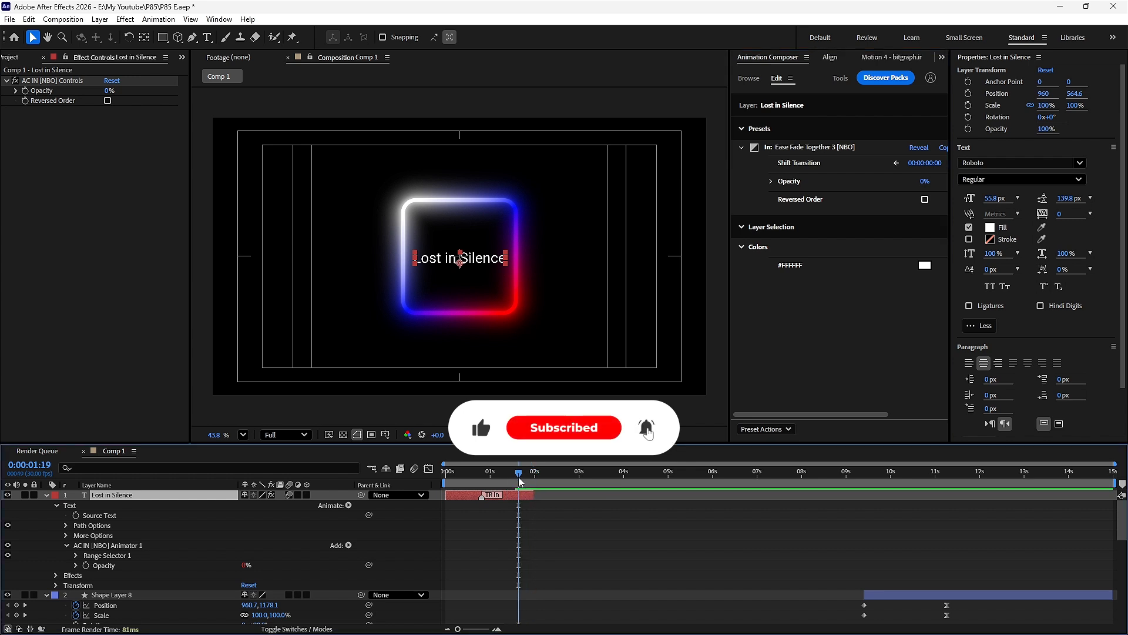
Apply the Fade Cubic In 1 motion preset as the "Lost in Silence" layer's Out animation and preview the fades.
click(749, 78)
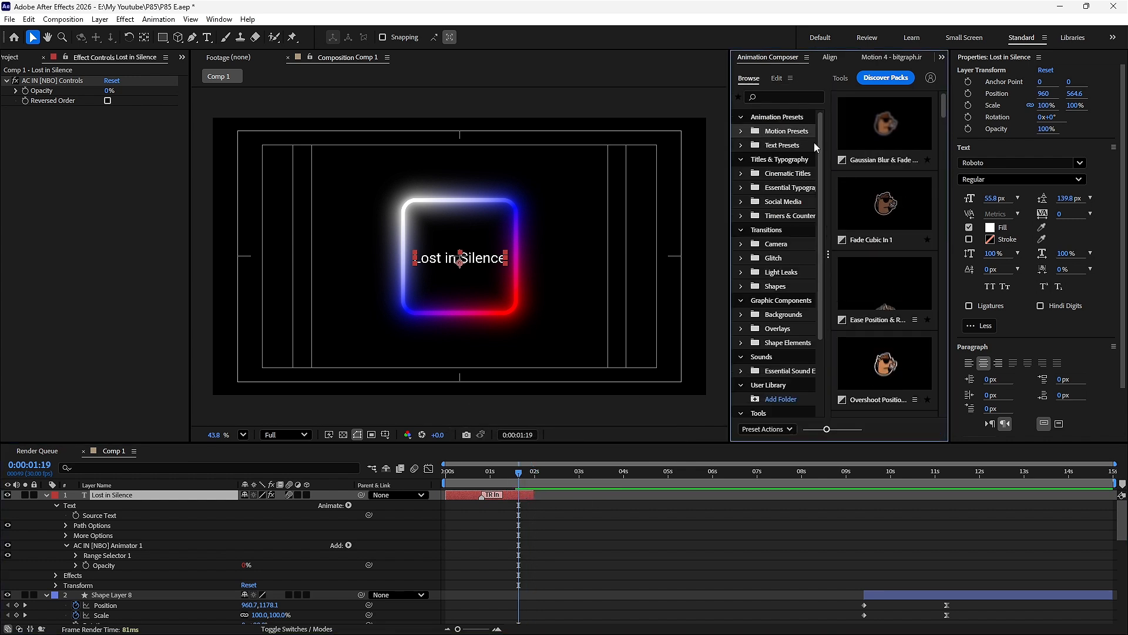
click(888, 213)
click(922, 415)
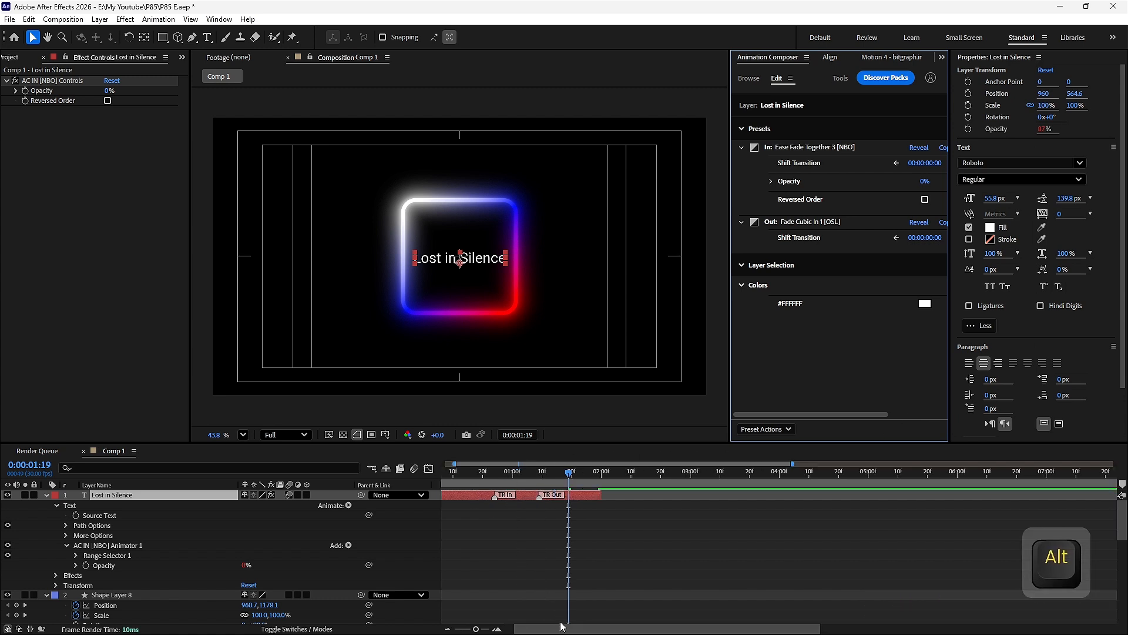
alt+scroll(531, 632, up, 3)
key(space)
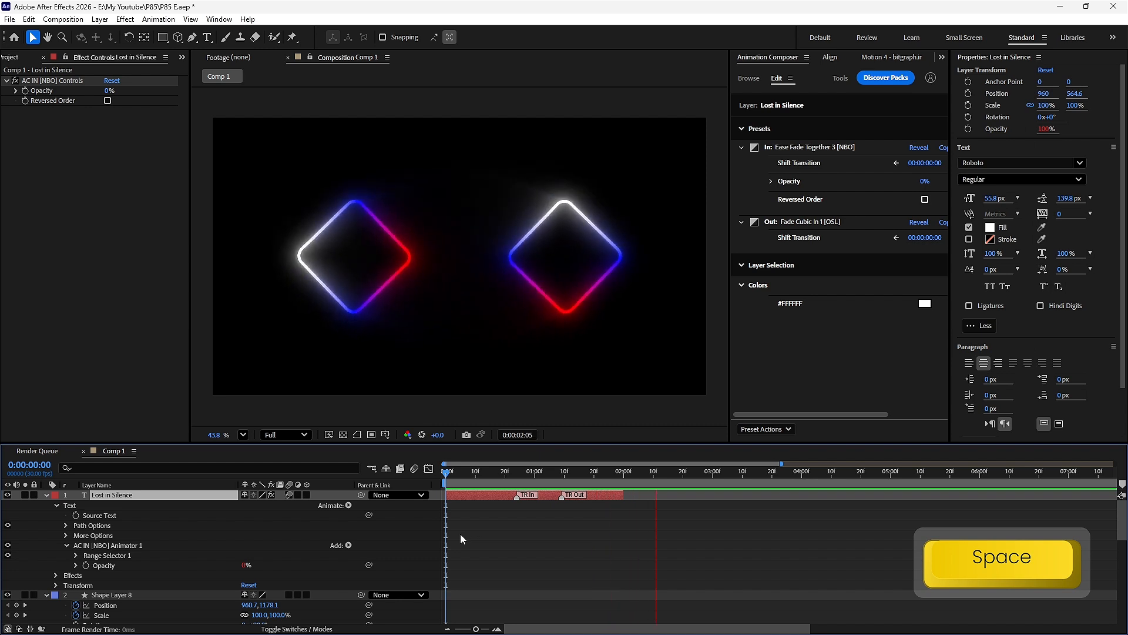
click(596, 473)
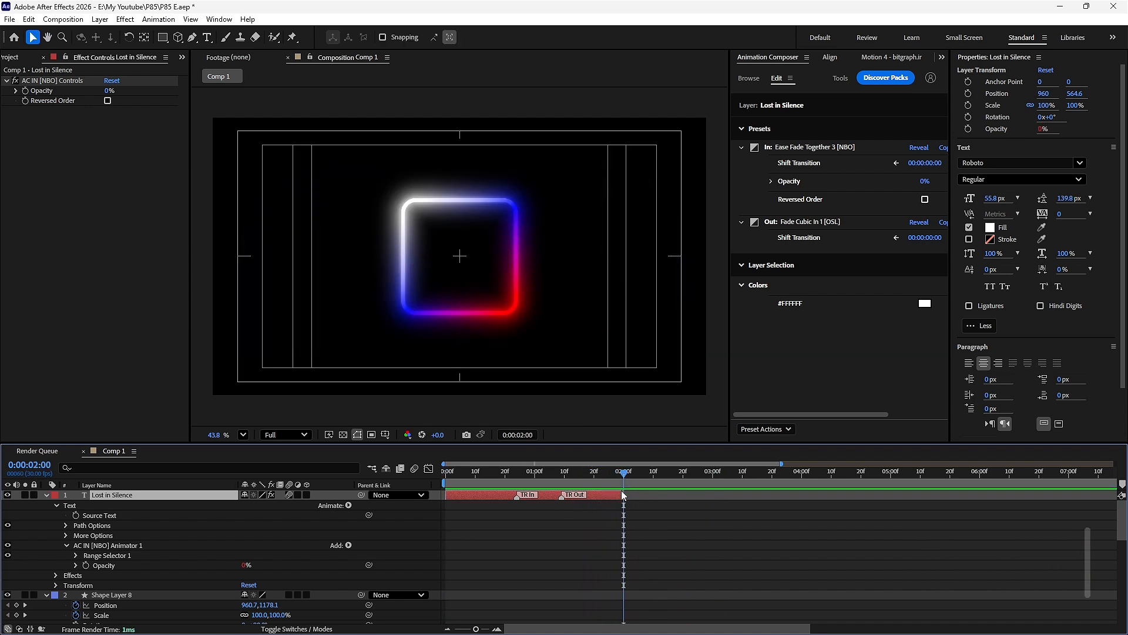
Extend the "Lost in Silence" layer to 0:00:02:02, move its Out marker to about 0:00:01:23, and preview the timing.
drag(625, 472, 637, 496)
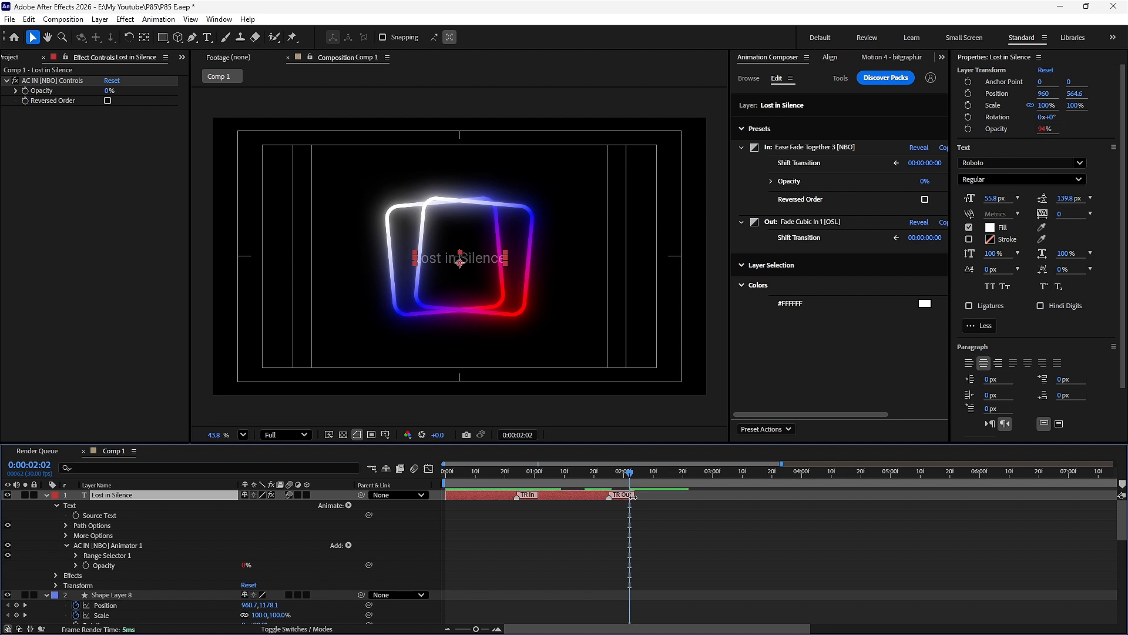
drag(595, 476, 577, 471)
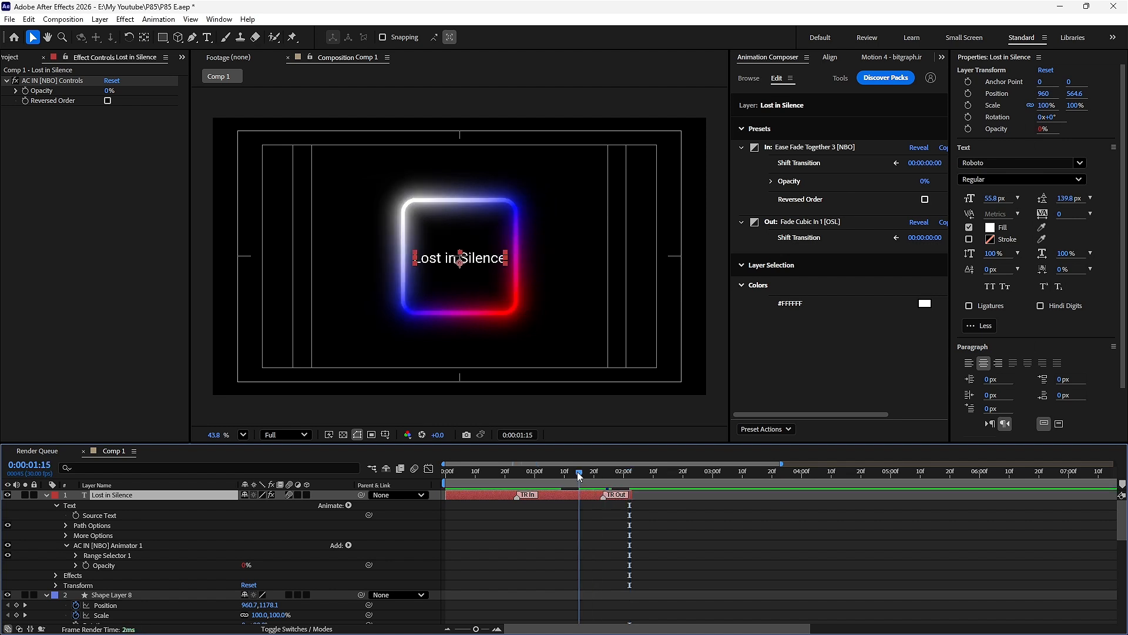
key(space)
key(space)
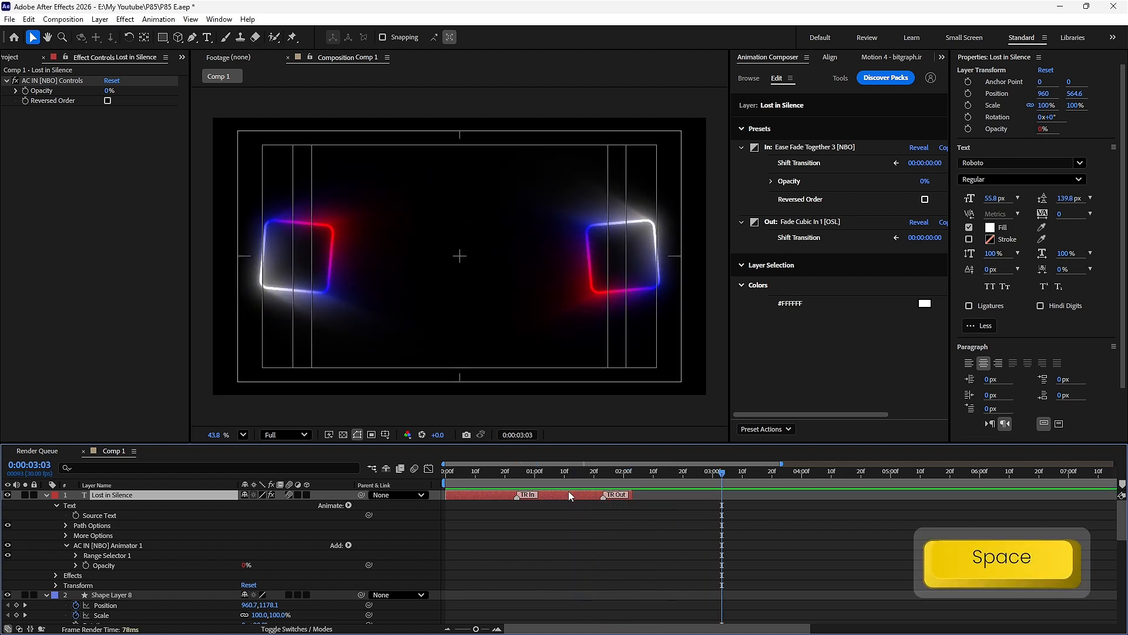
Duplicate the text layer to start at about 0:00:02:04 and replace its text with "A Gentle Light".
key(ctrl+d)
drag(565, 494, 746, 503)
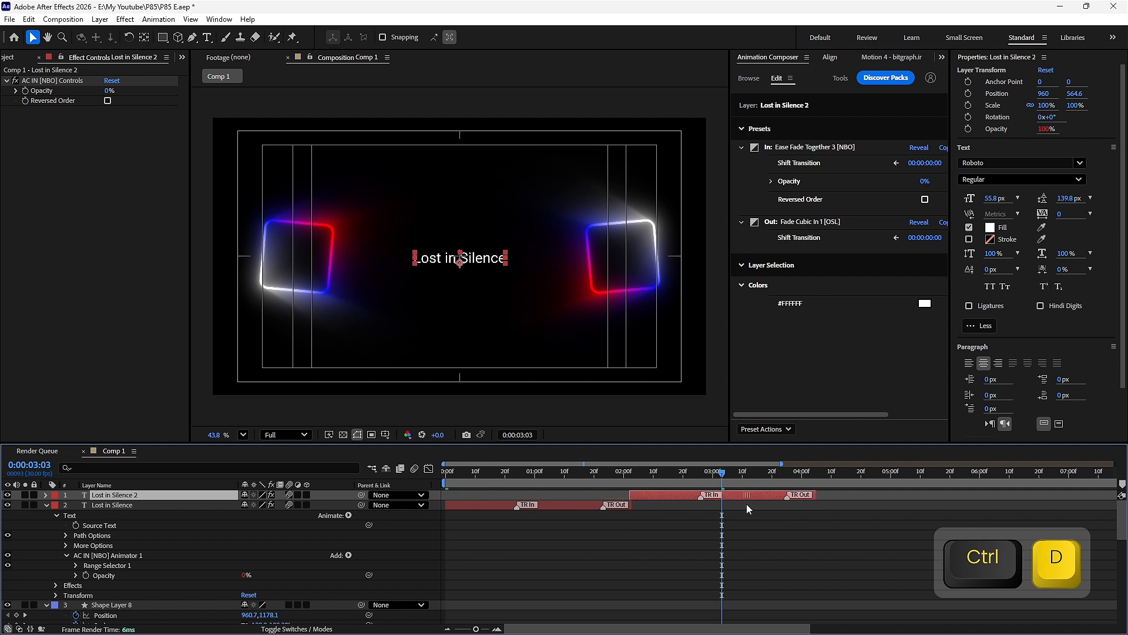
key(ctrl+c)
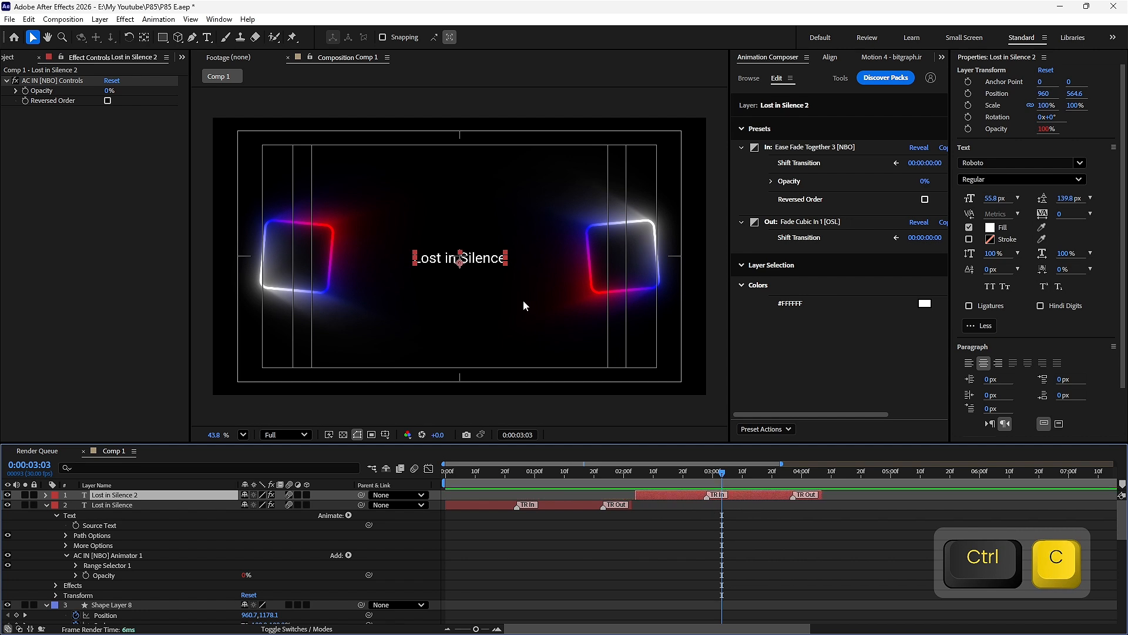
double_click(472, 262)
key(ctrl+v)
click(758, 537)
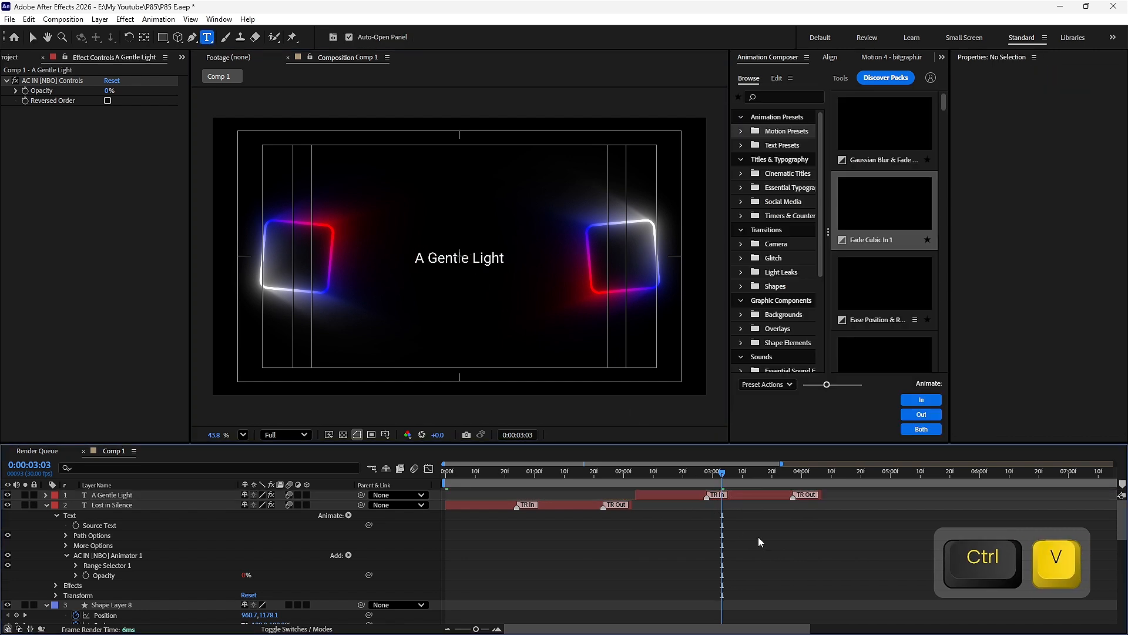
Shift the "A Gentle Light" layer to start at about 0:00:02:16 and preview its timing against the squares.
key(space)
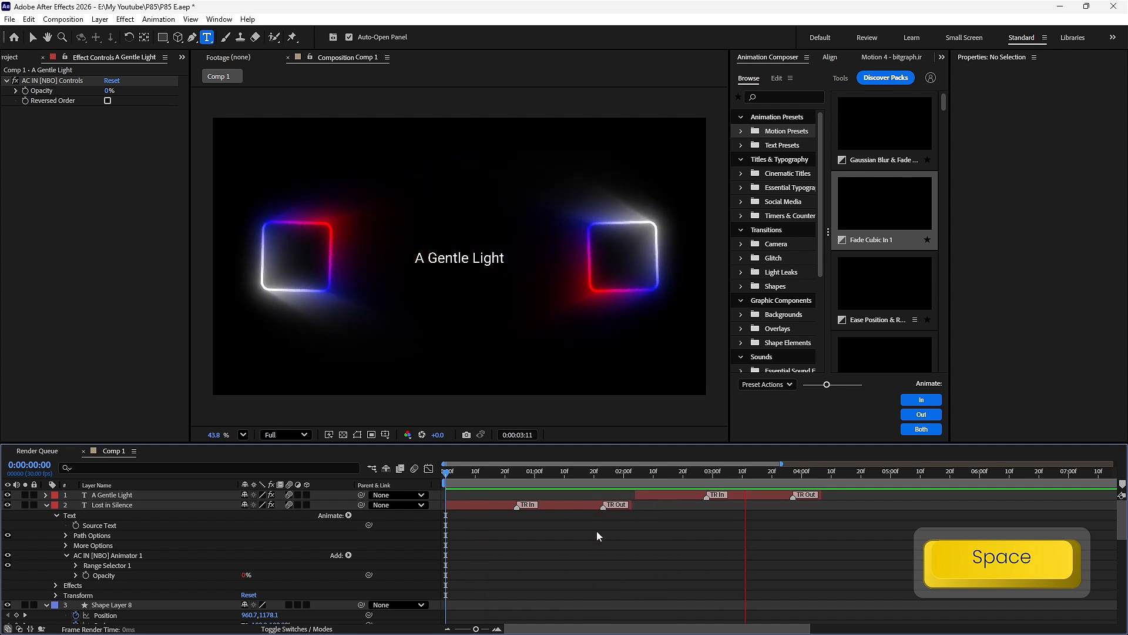
click(716, 476)
drag(716, 477, 690, 499)
key(space)
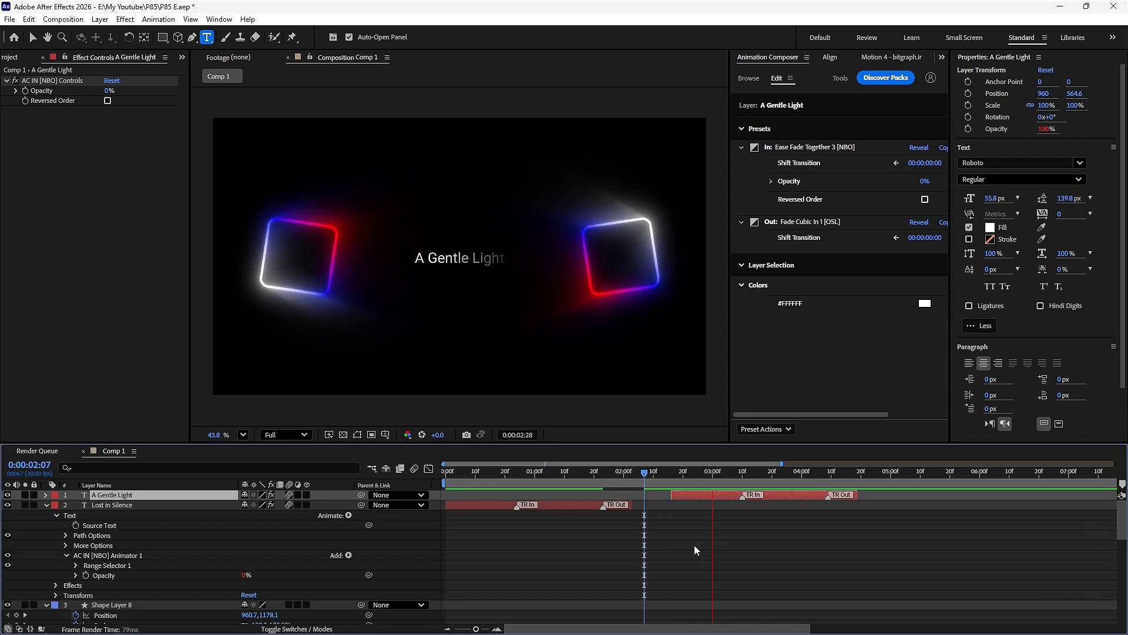
key(space)
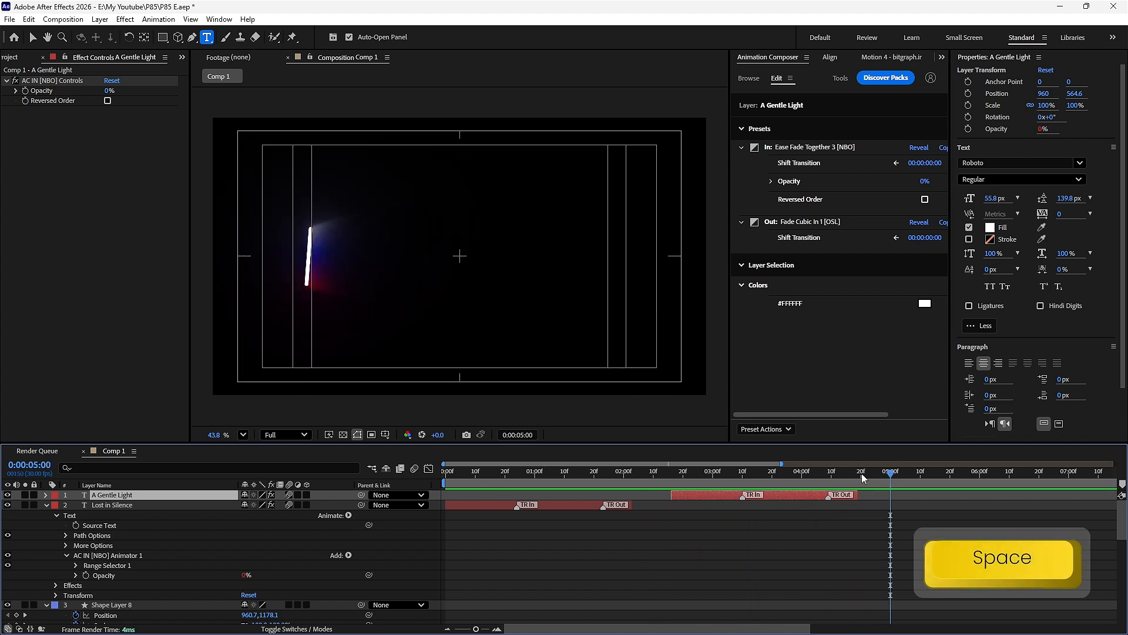
Trim the end of the "A Gentle Light" layer to 0:00:04:08 and preview the cut as the squares merge.
drag(862, 474, 825, 497)
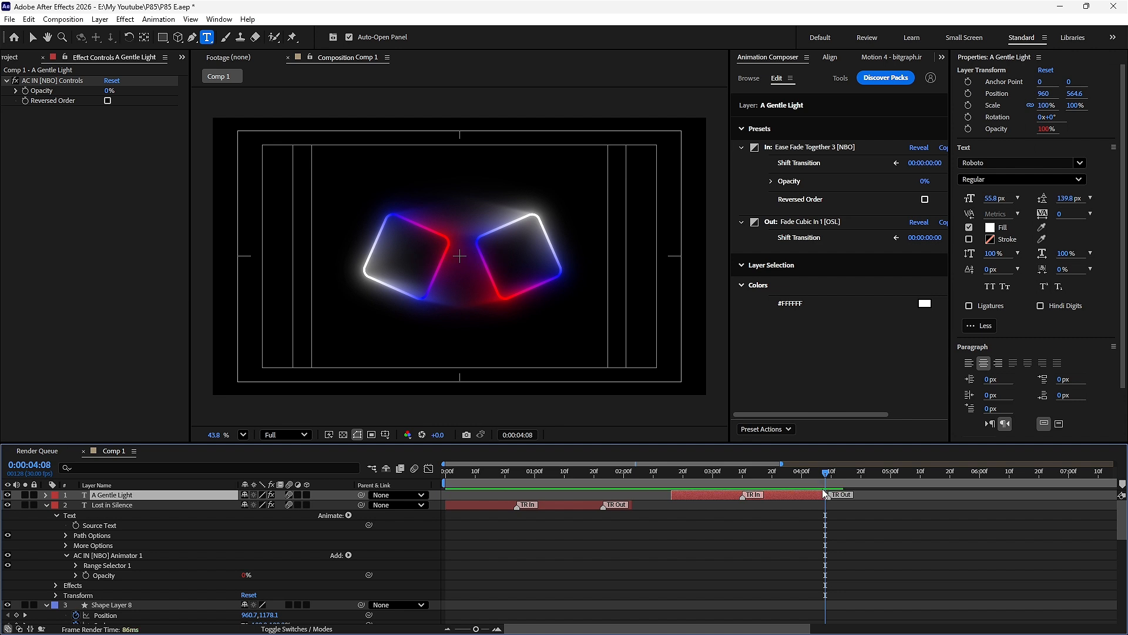
key(space)
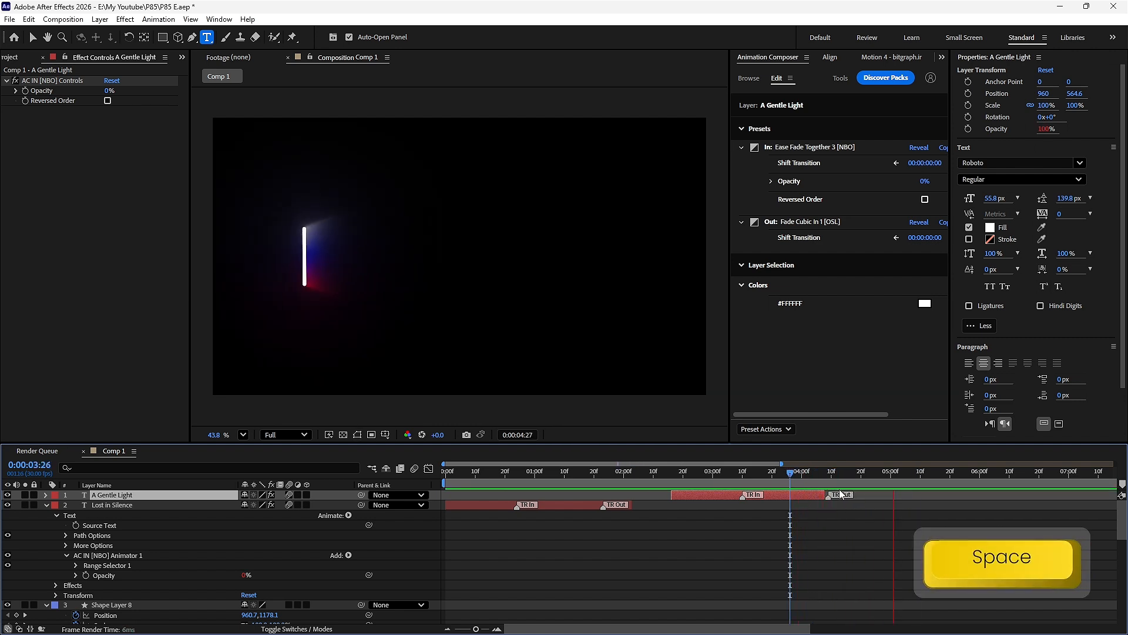
drag(834, 476, 834, 476)
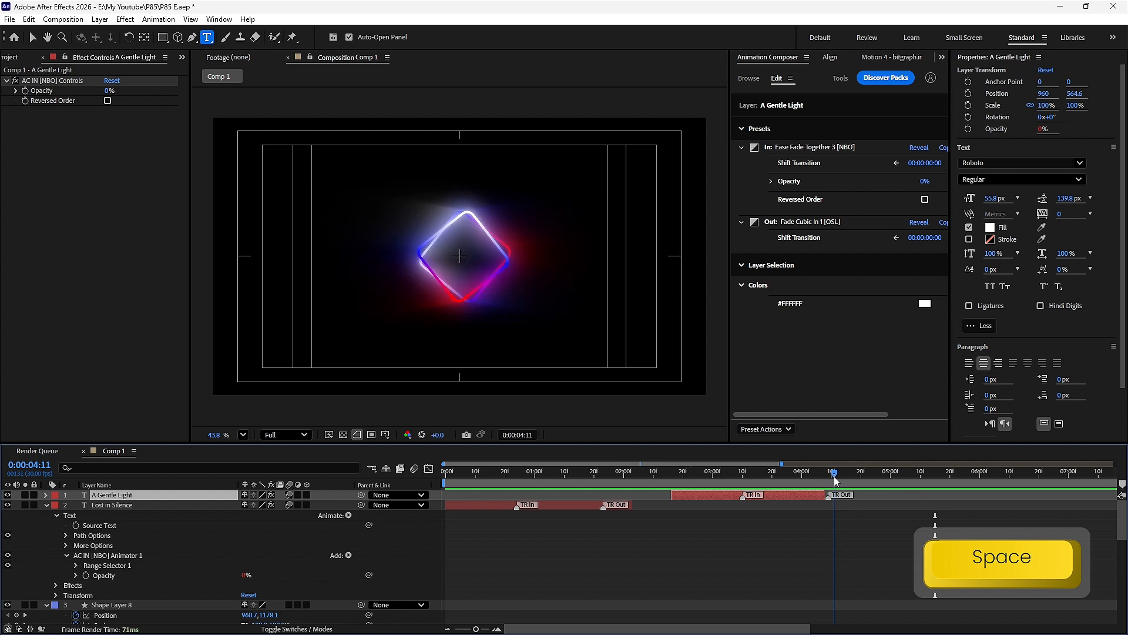
key(space)
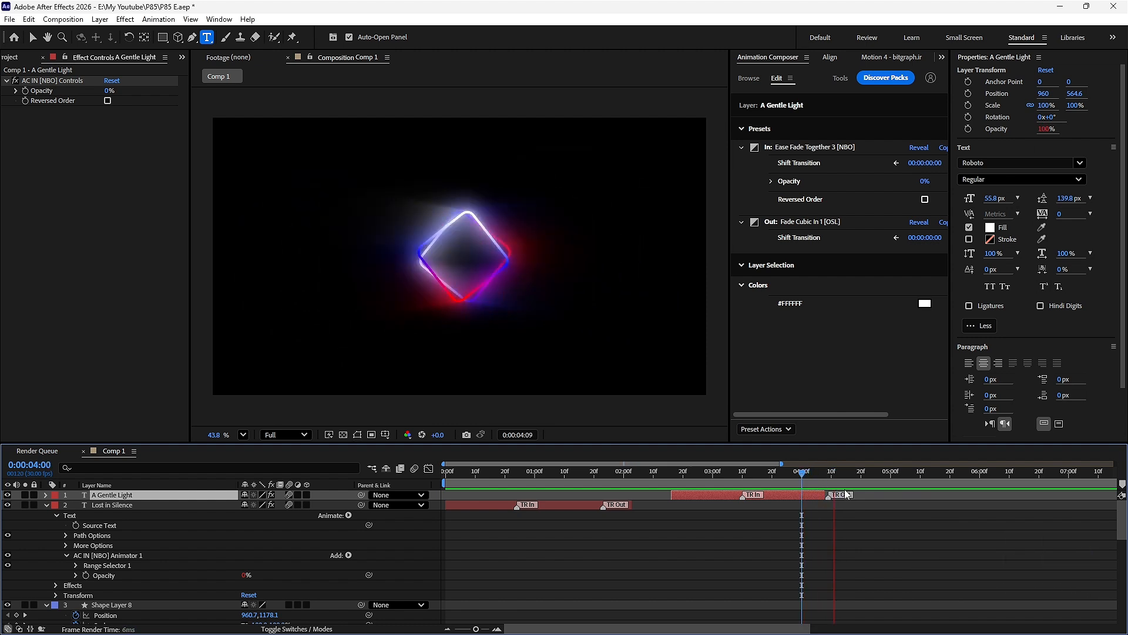
Duplicate the "A Gentle Light" layer and move the copy to start at about 0:00:04:27, over the rotating line.
alt+scroll(727, 528, down, 3)
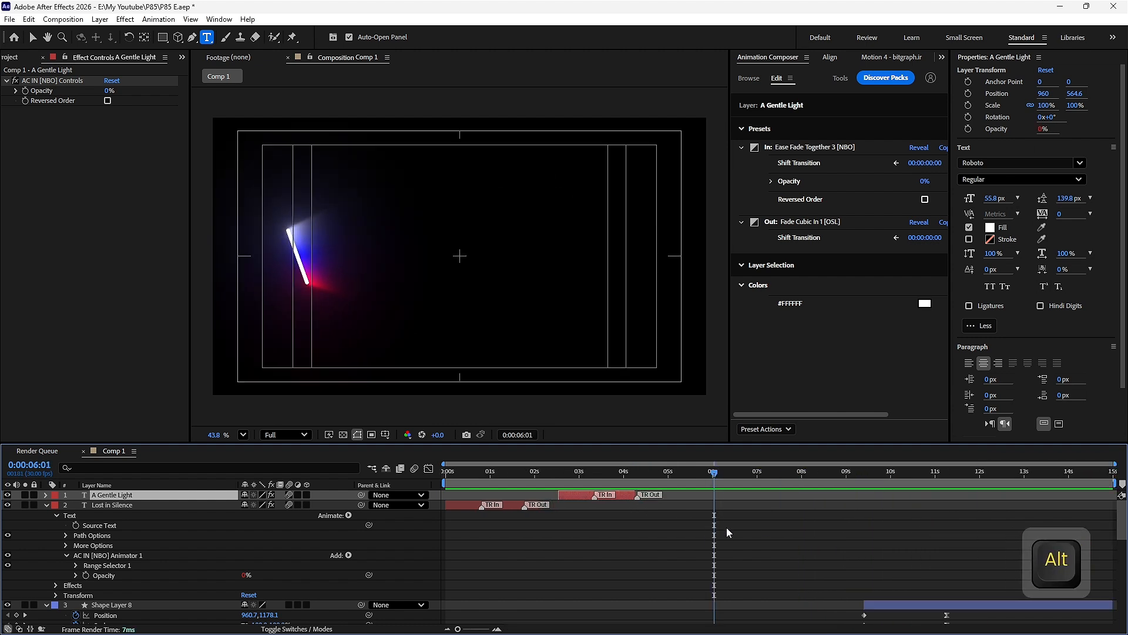
alt+scroll(726, 527, up, 3)
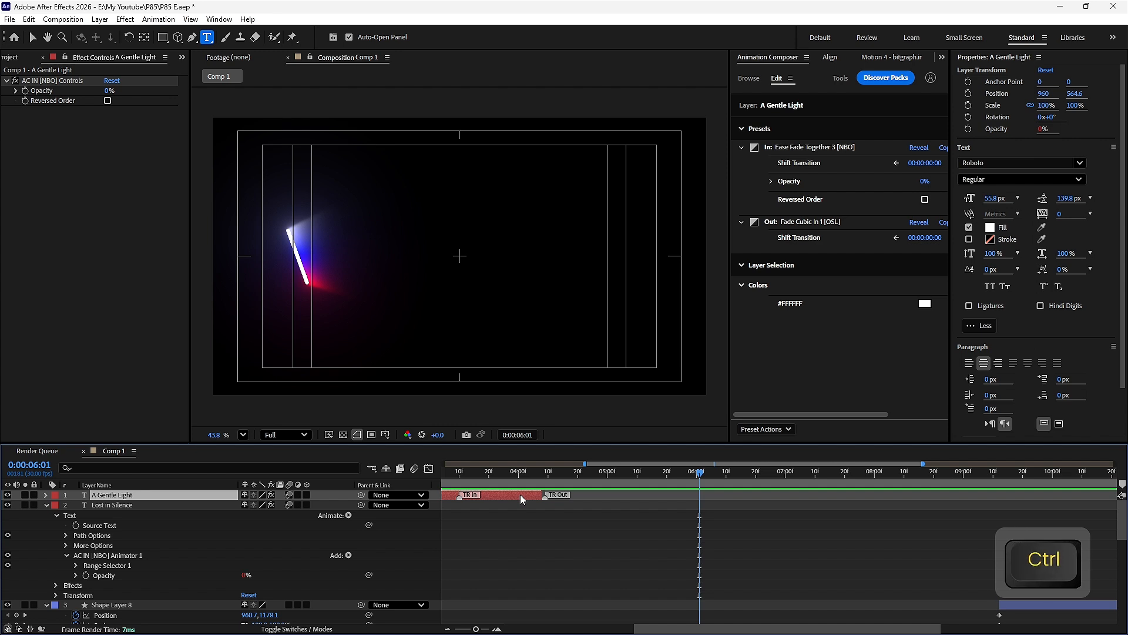
key(ctrl+d)
drag(520, 495, 719, 481)
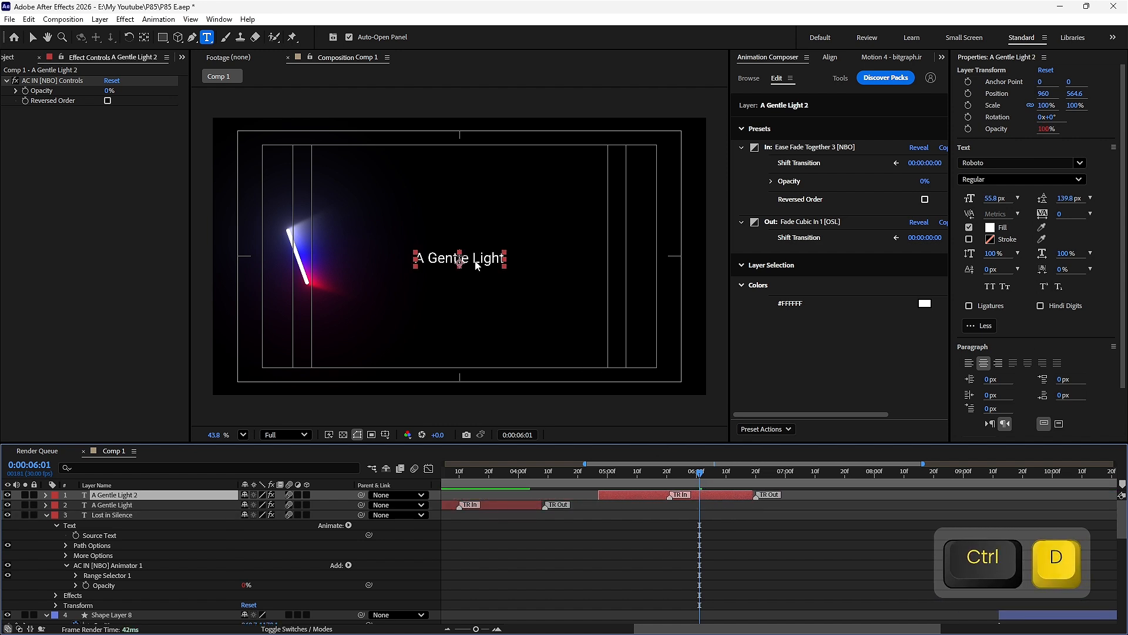
Move the duplicated "A Gentle Light" caption beside the rotating line, to a position of about 630, 545.
key(v)
shift+drag(477, 265, 429, 266)
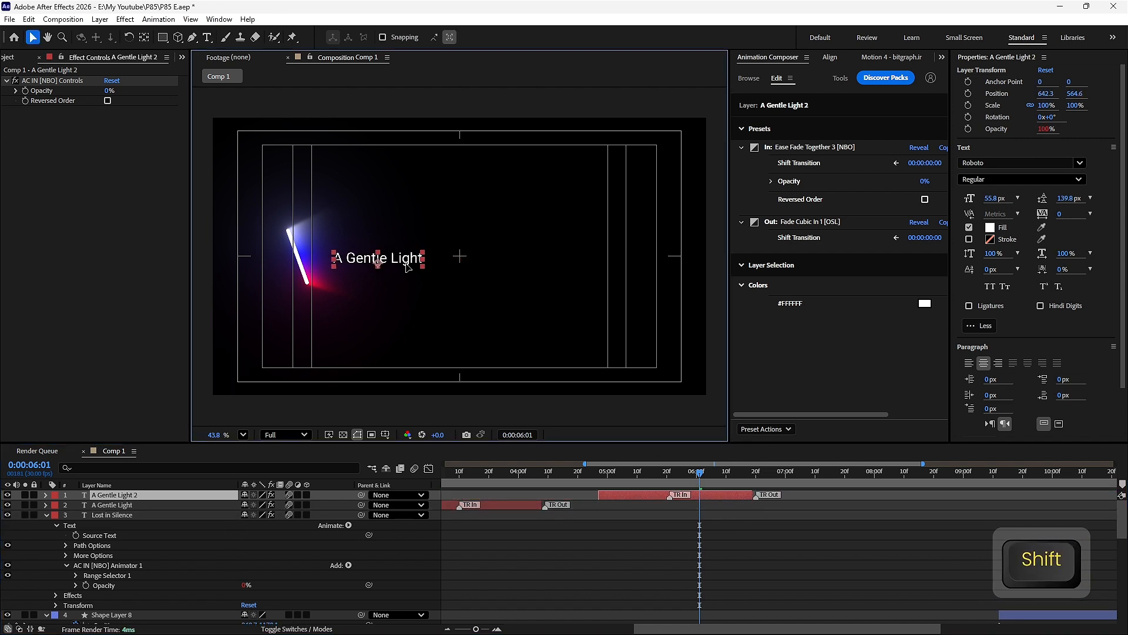
key(shift+Up)
key(Left)
key(Left)
key(Left)
key(Left)
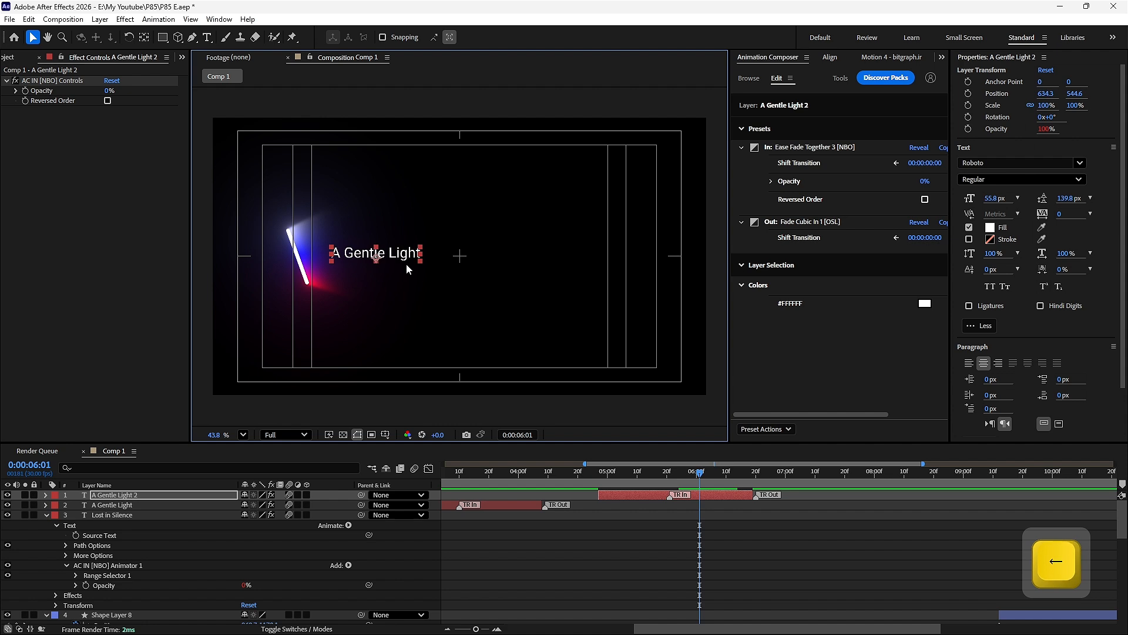
Replace the duplicated caption's text with "Hope Awakens".
double_click(406, 264)
key(ctrl+v)
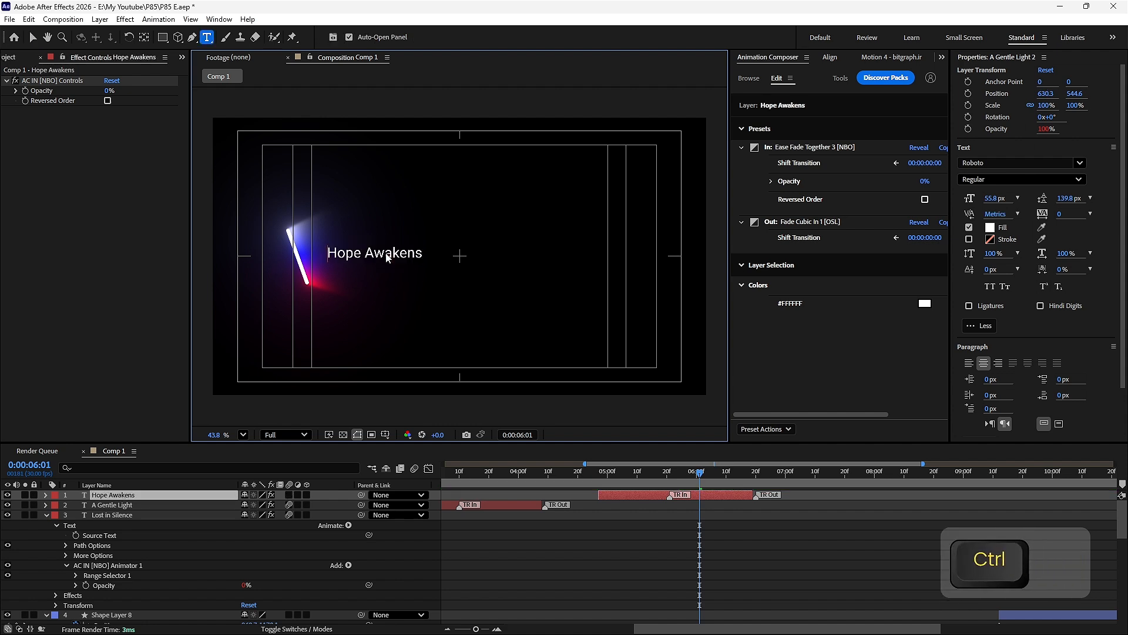
key(ctrl+v)
click(693, 524)
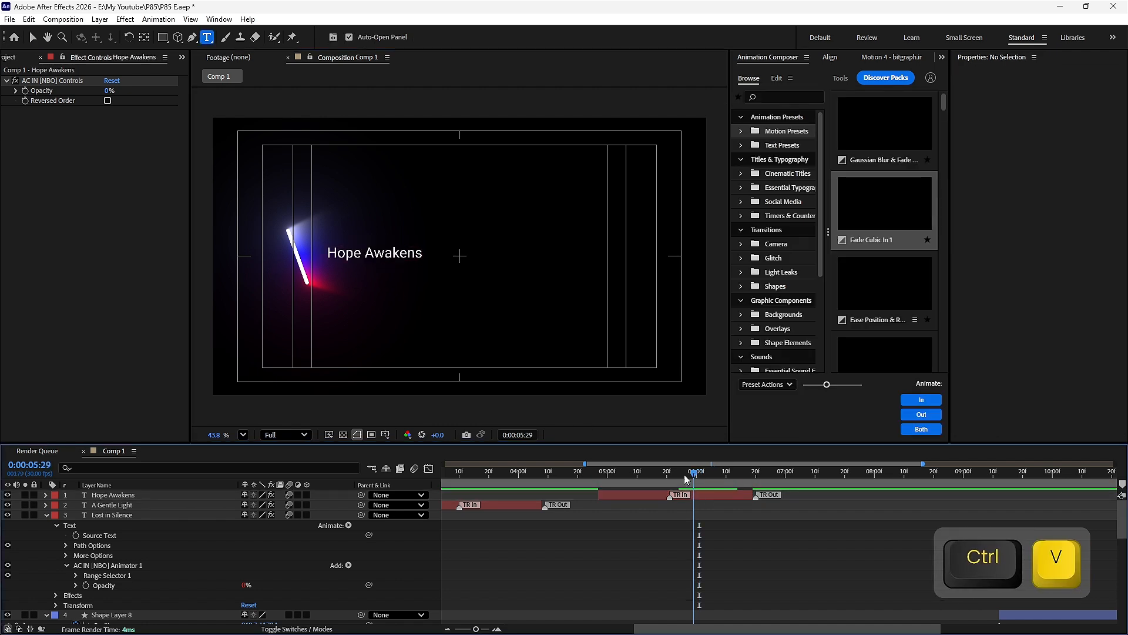
Preview the "Hope Awakens" caption against the rotating line and trim the layer's end to 0:00:06:25.
drag(686, 479, 563, 479)
key(space)
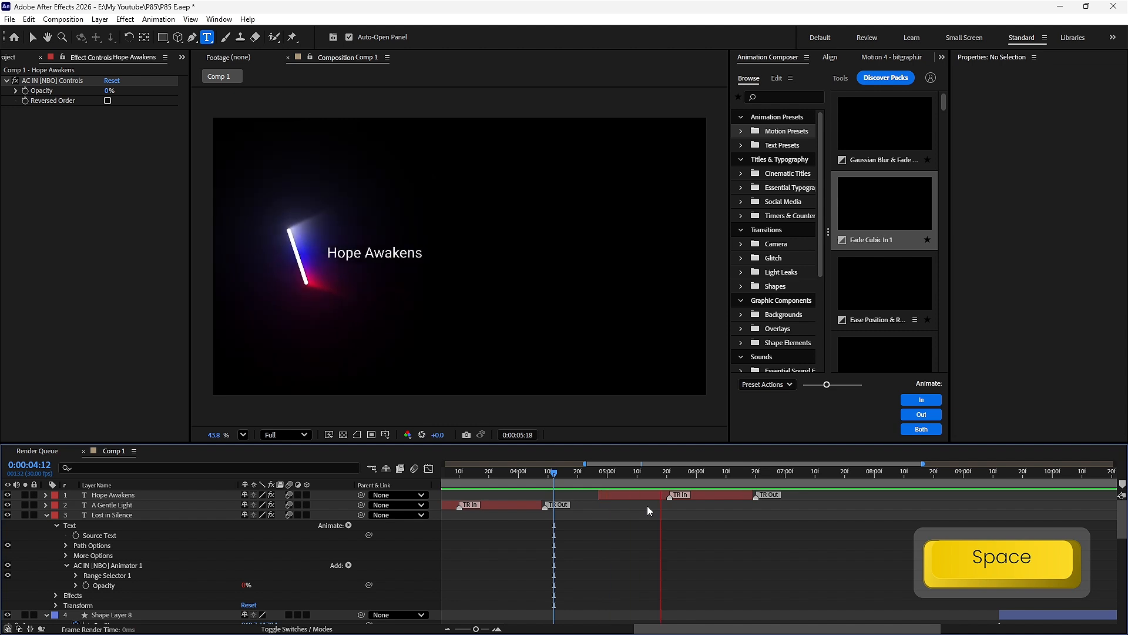
key(apostrophe)
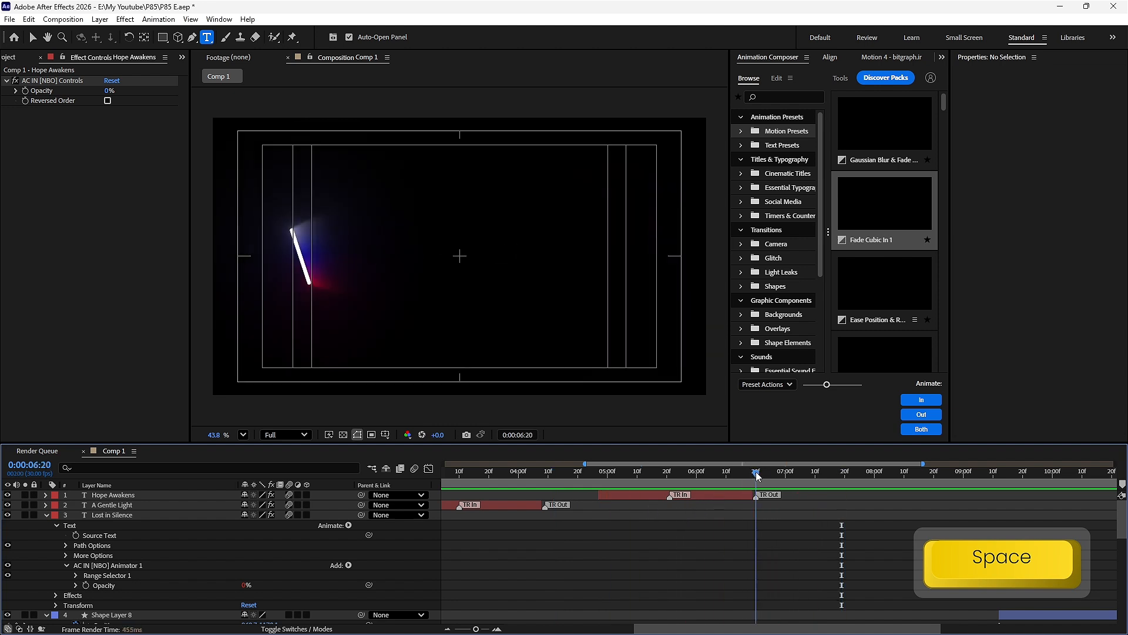
click(742, 497)
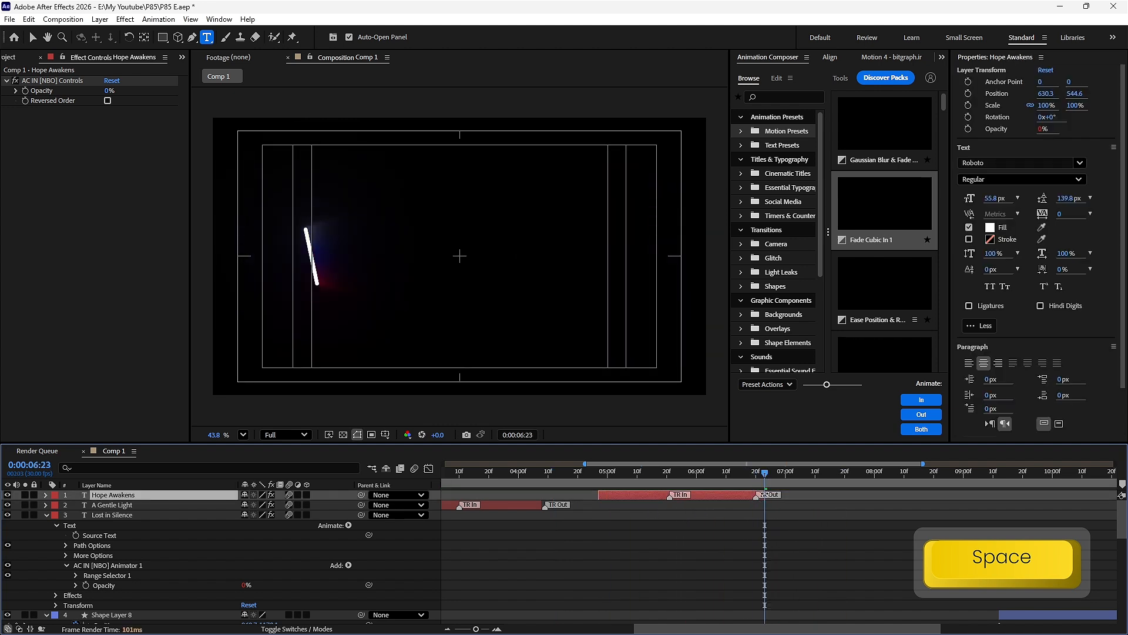
drag(765, 477, 705, 478)
key(space)
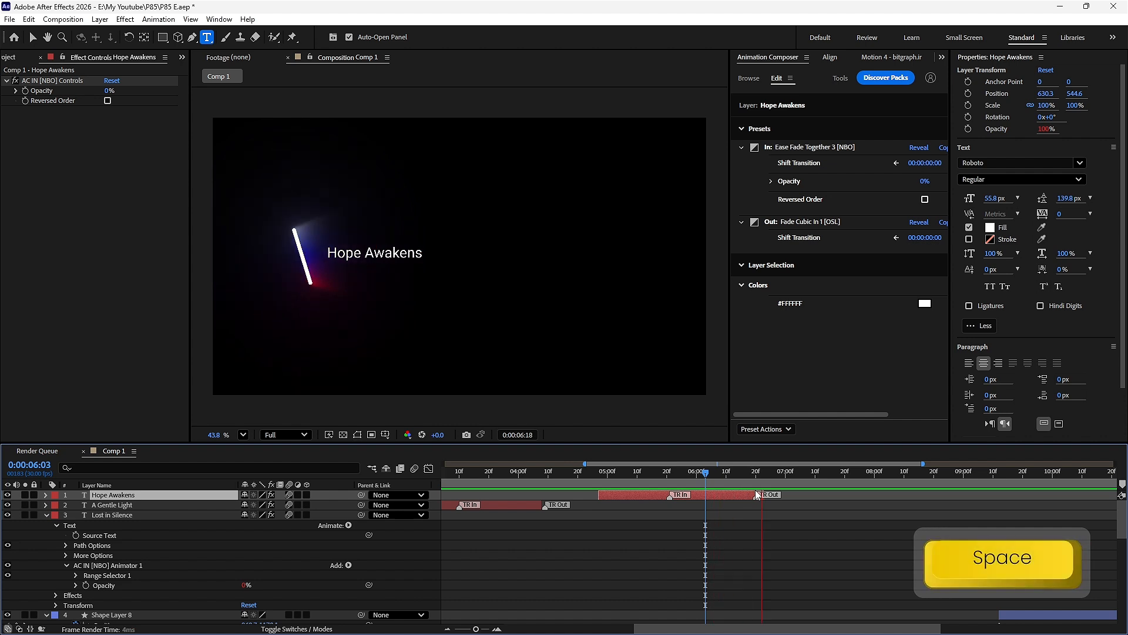
key(space)
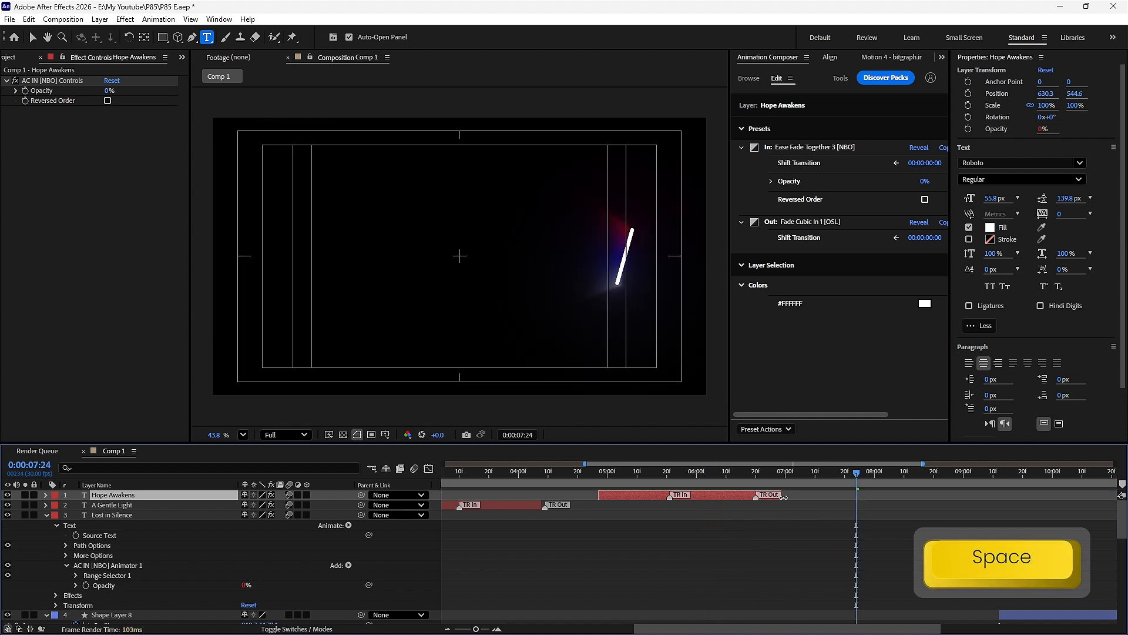
mouse_move(776, 473)
mouse_down()
mouse_move(759, 475)
mouse_move(770, 476)
mouse_up()
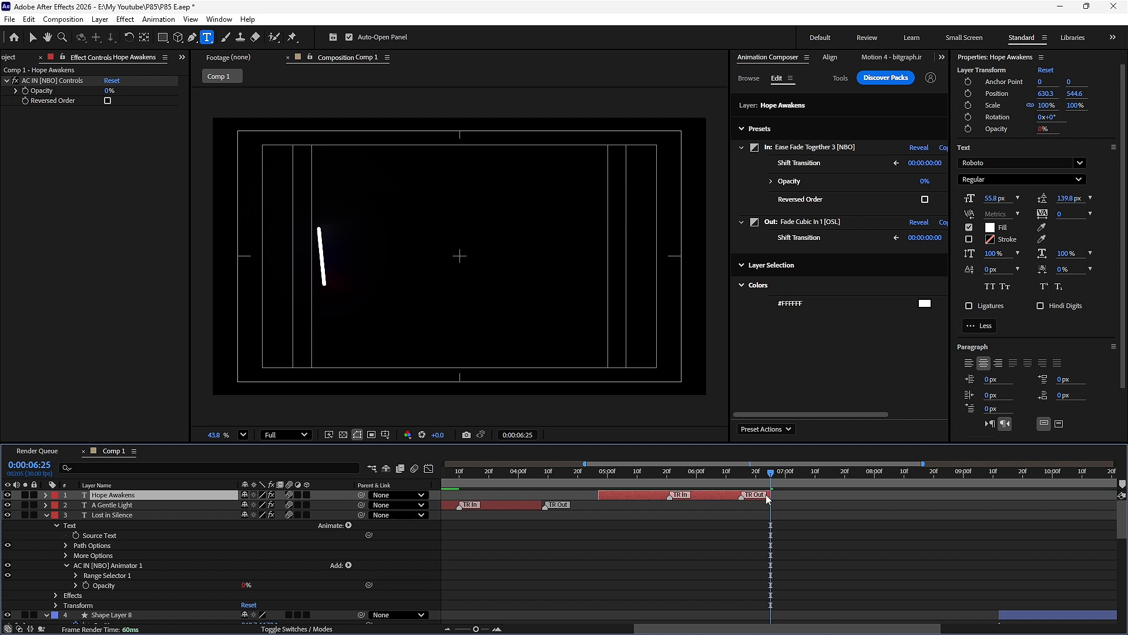
drag(765, 477, 703, 478)
key(space)
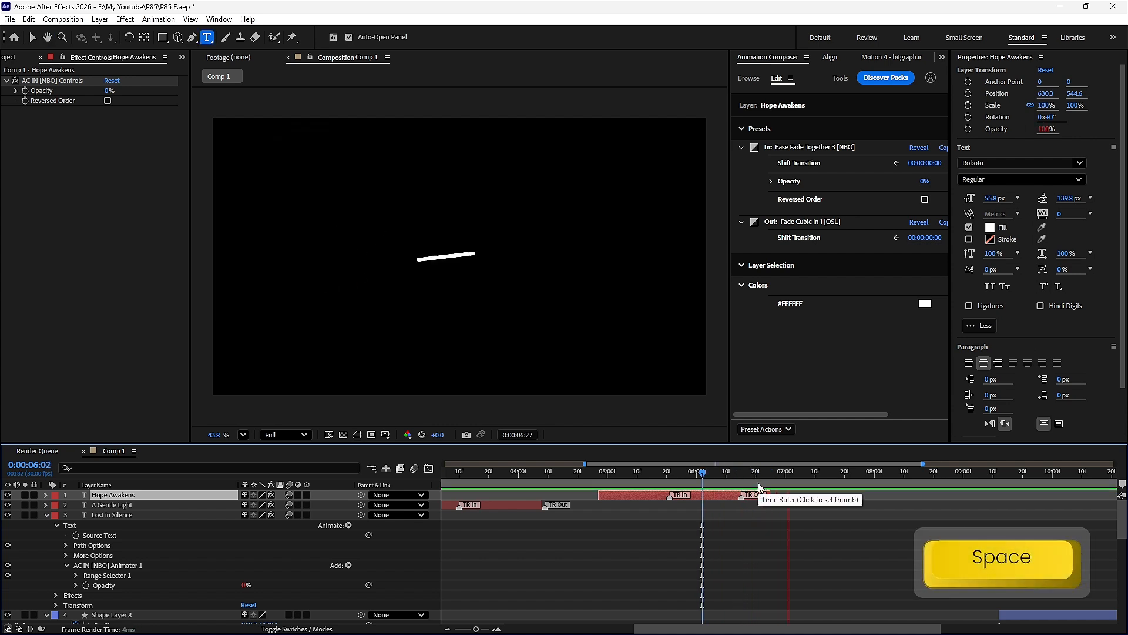
key(space)
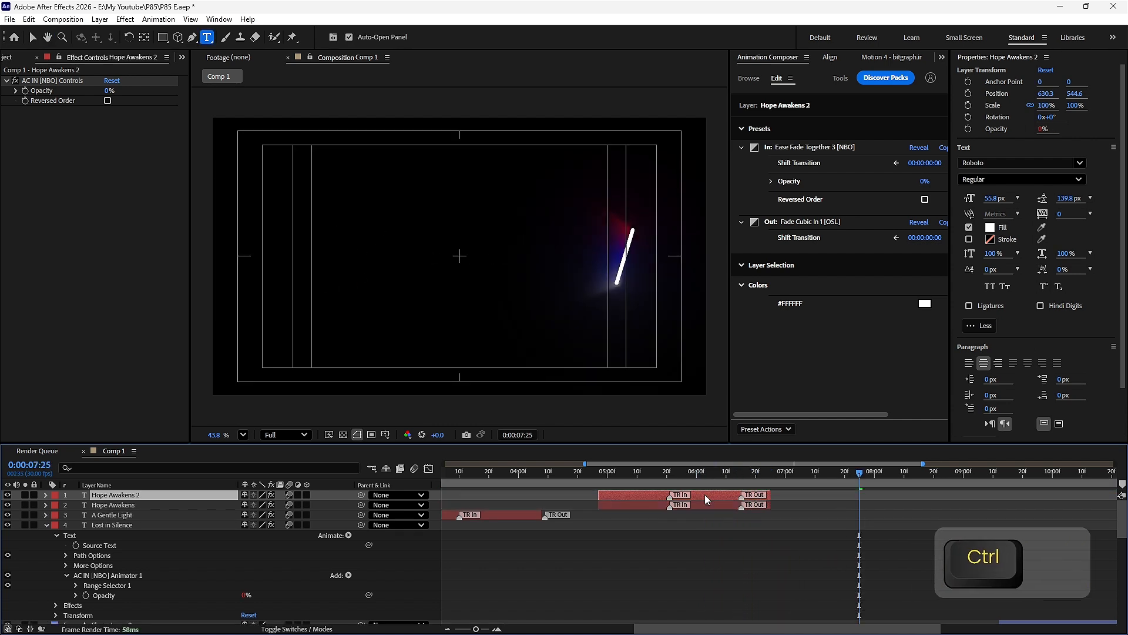
Duplicate the "Hope Awakens" layer to start at about 0:00:07:06 and move the copy horizontally beside the line, to about 1339, 545.
key(ctrl+d)
drag(704, 495, 908, 497)
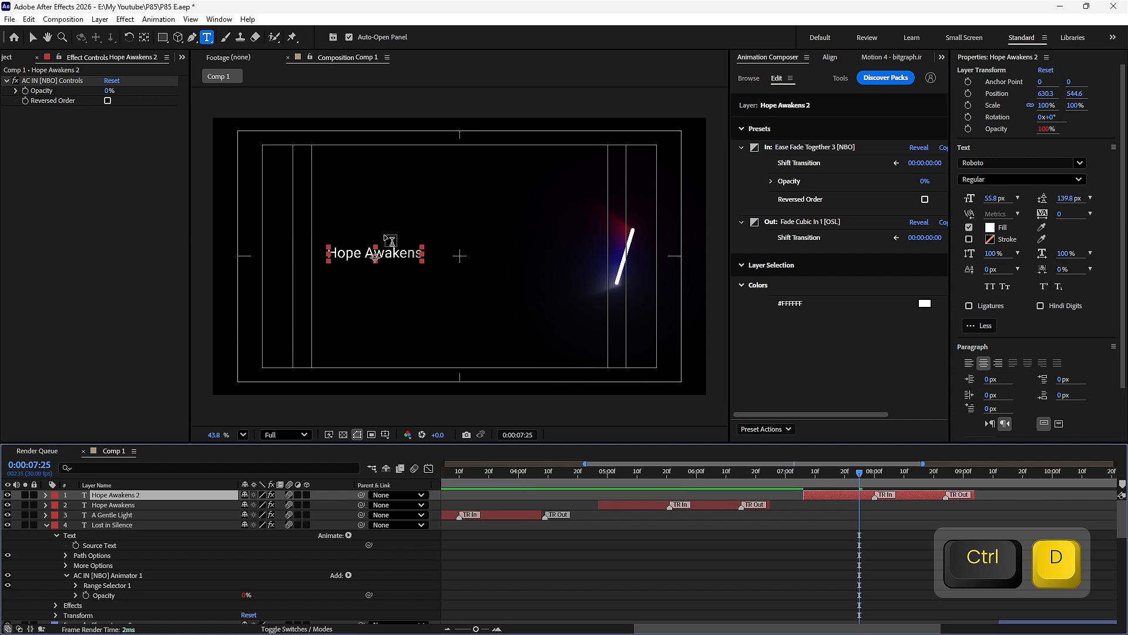
drag(401, 257, 533, 260)
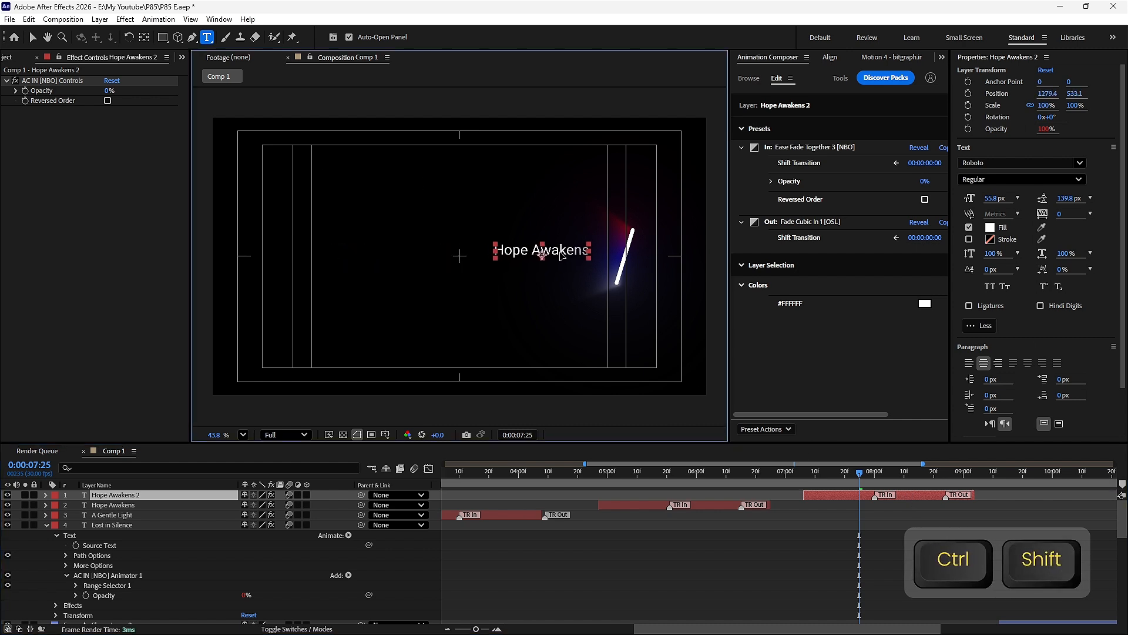
key(ctrl+shift+z)
click(33, 37)
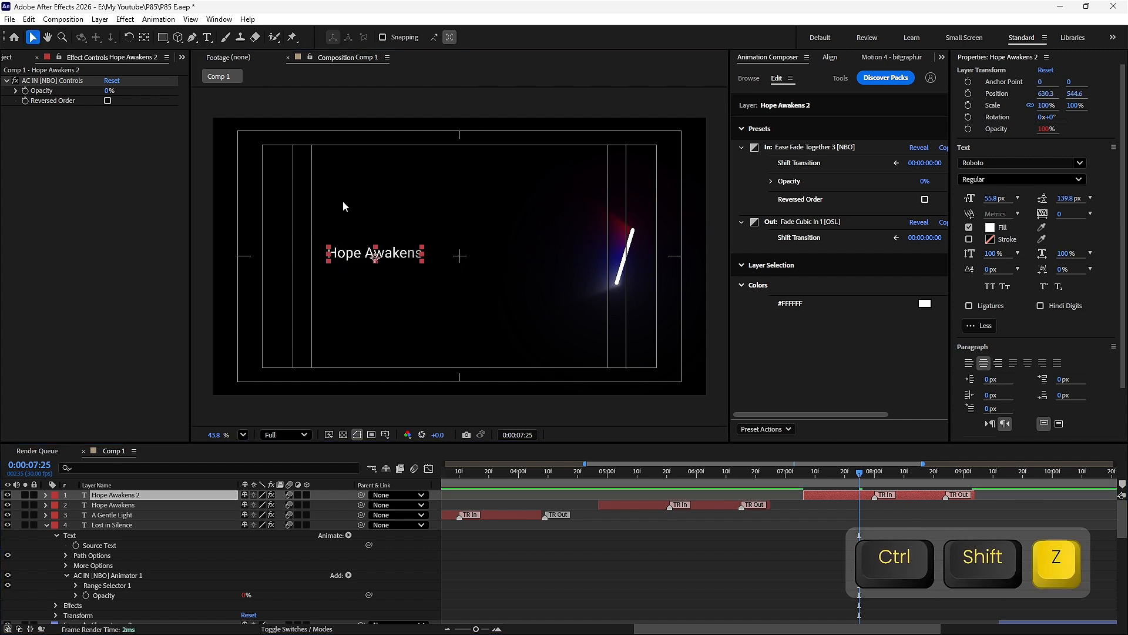
drag(382, 254, 561, 260)
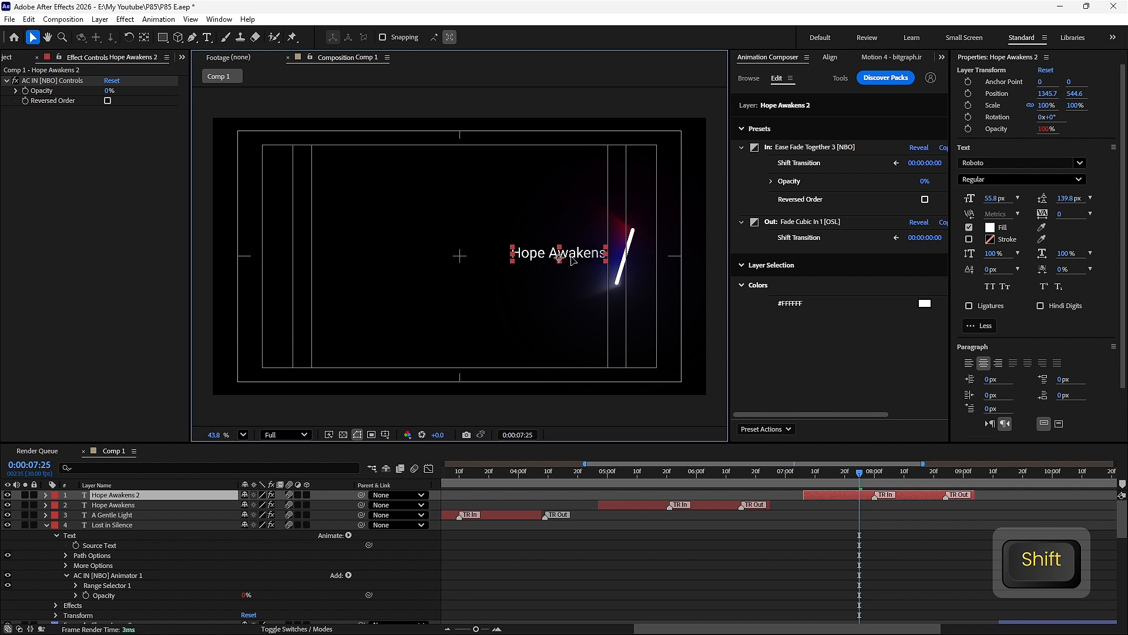
drag(570, 257, 569, 257)
Replace the second "Hope Awakens" caption's text with "Peace Returns".
double_click(559, 254)
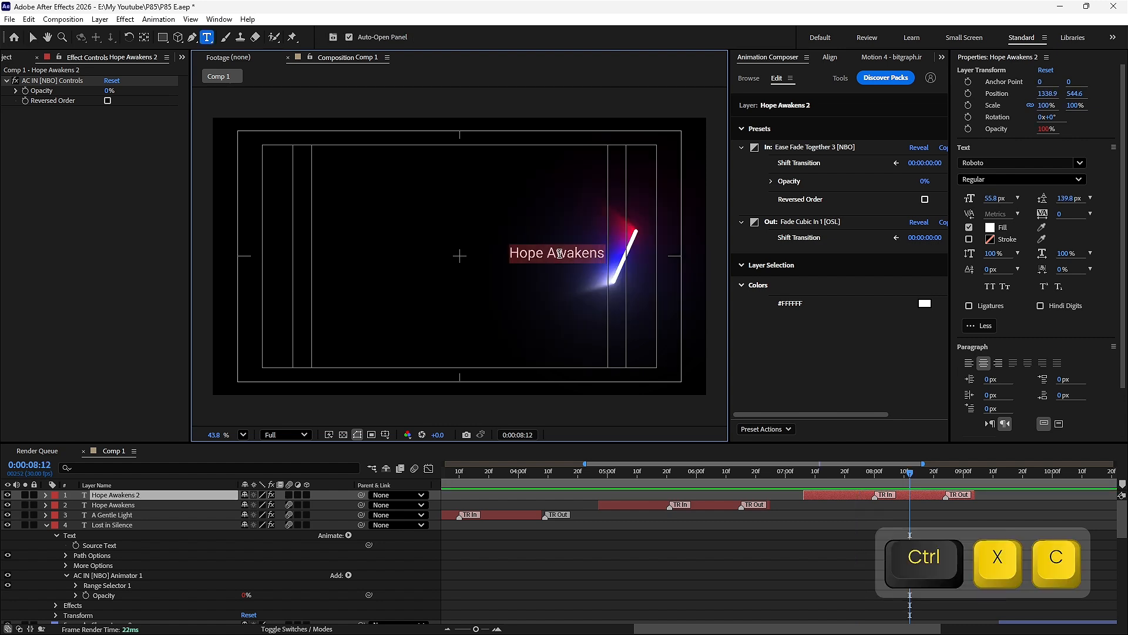
text(Peace Returns)
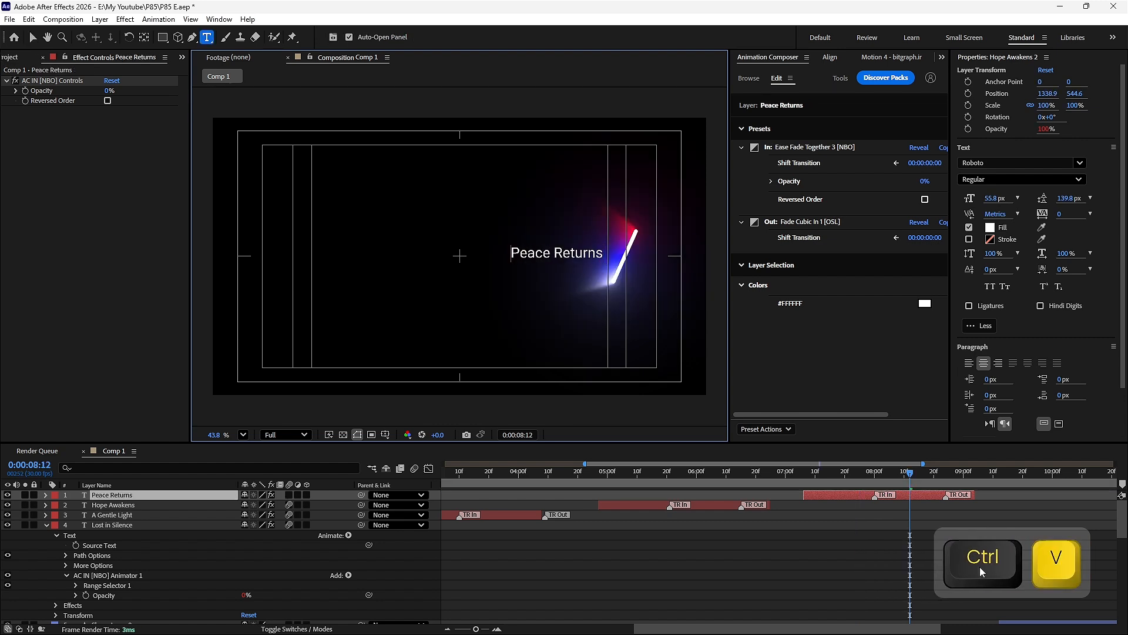
click(904, 530)
Shift the "Peace Returns" layer to start at about 0:00:07:26 and preview its timing against the line.
scroll(713, 544, down, 3)
drag(815, 481, 746, 480)
key(space)
key(space)
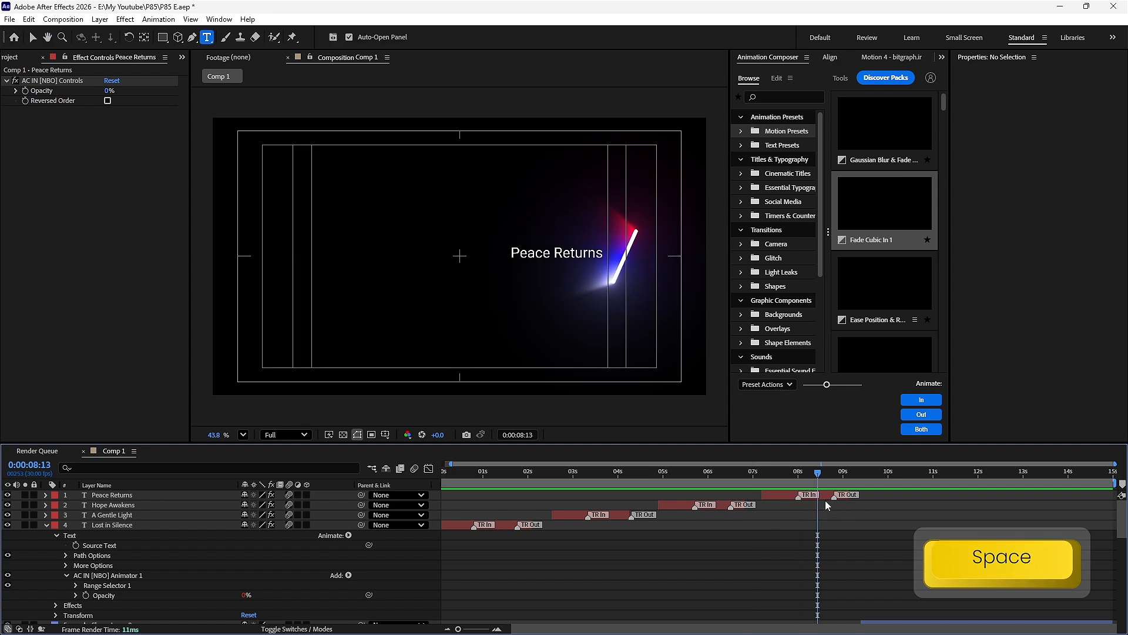
drag(825, 500, 758, 479)
key(space)
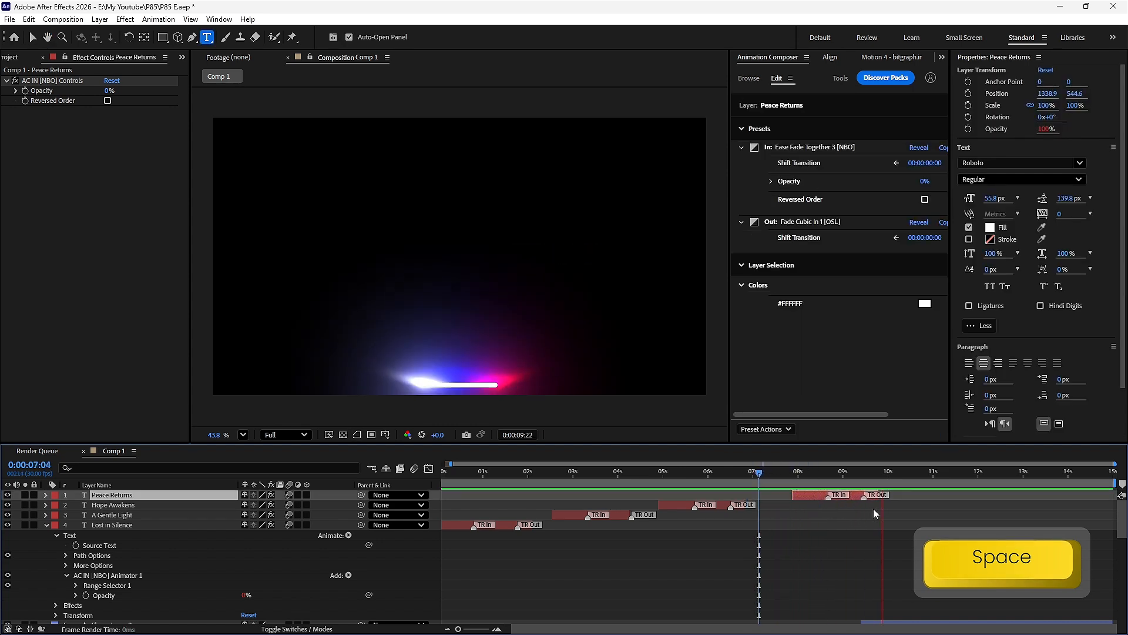
key(space)
Create a full-frame black solid and bring it to the top of the layer stack.
mouse_move(870, 479)
mouse_down()
mouse_move(880, 474)
mouse_move(859, 479)
mouse_up()
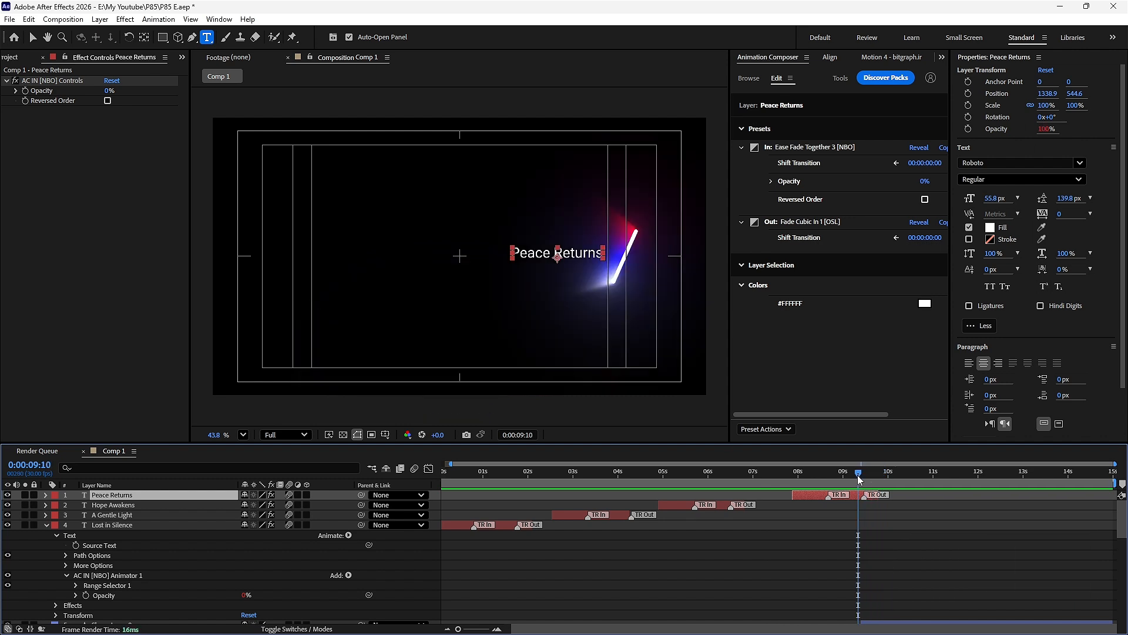
key(ctrl+Right)
key(ctrl+Left)
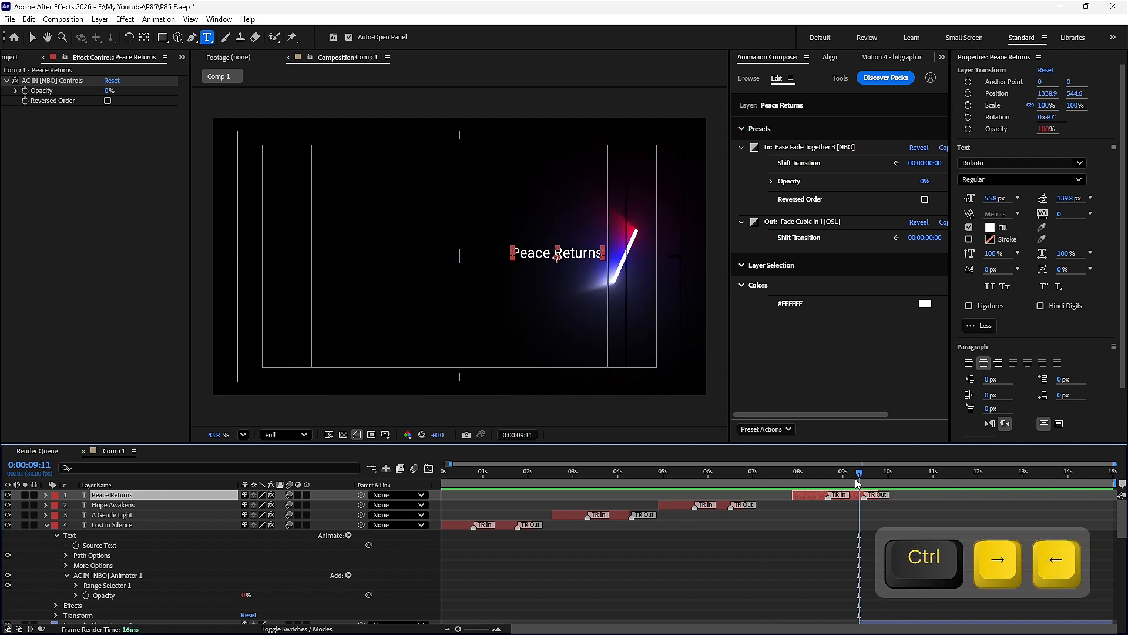
click(844, 501)
right_click(845, 506)
right_click(813, 527)
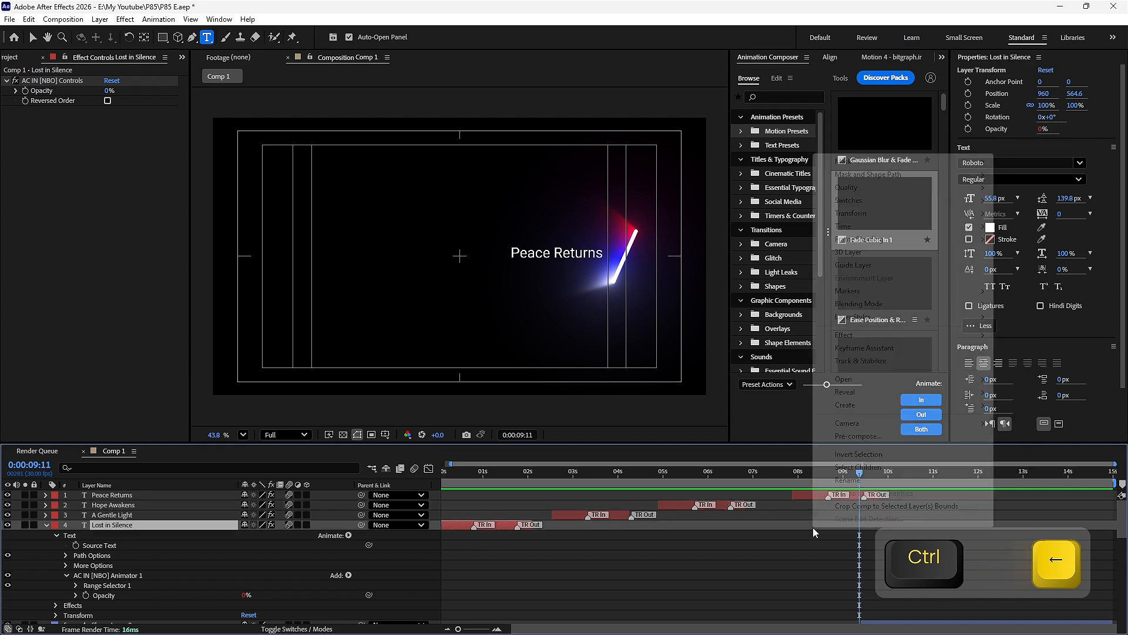
right_click(839, 559)
mouse_move(882, 420)
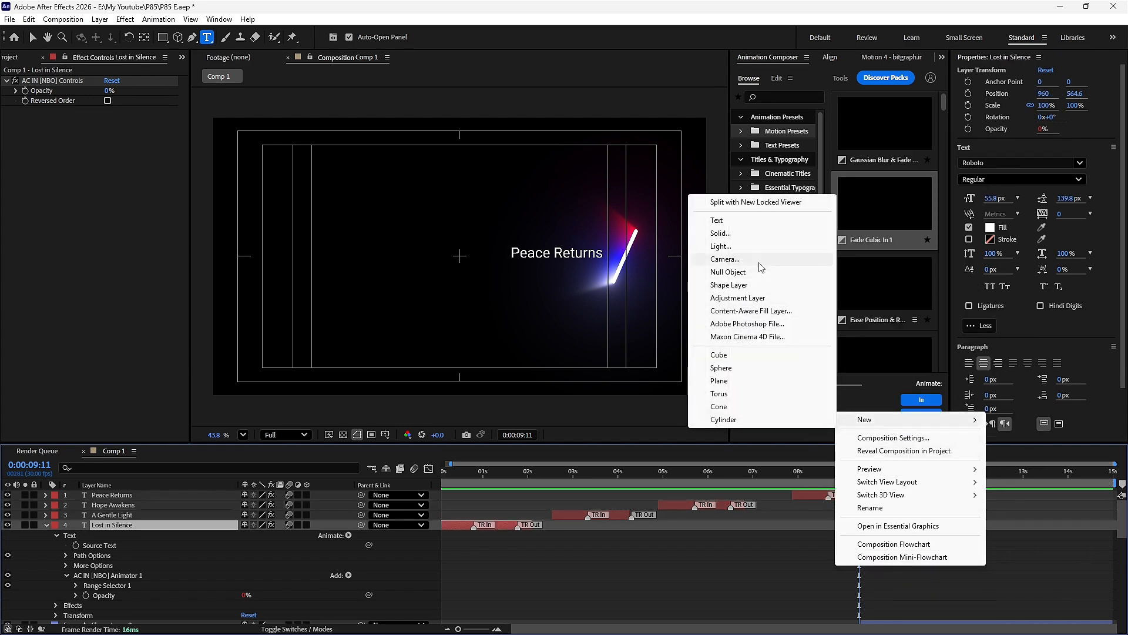
click(757, 234)
click(640, 437)
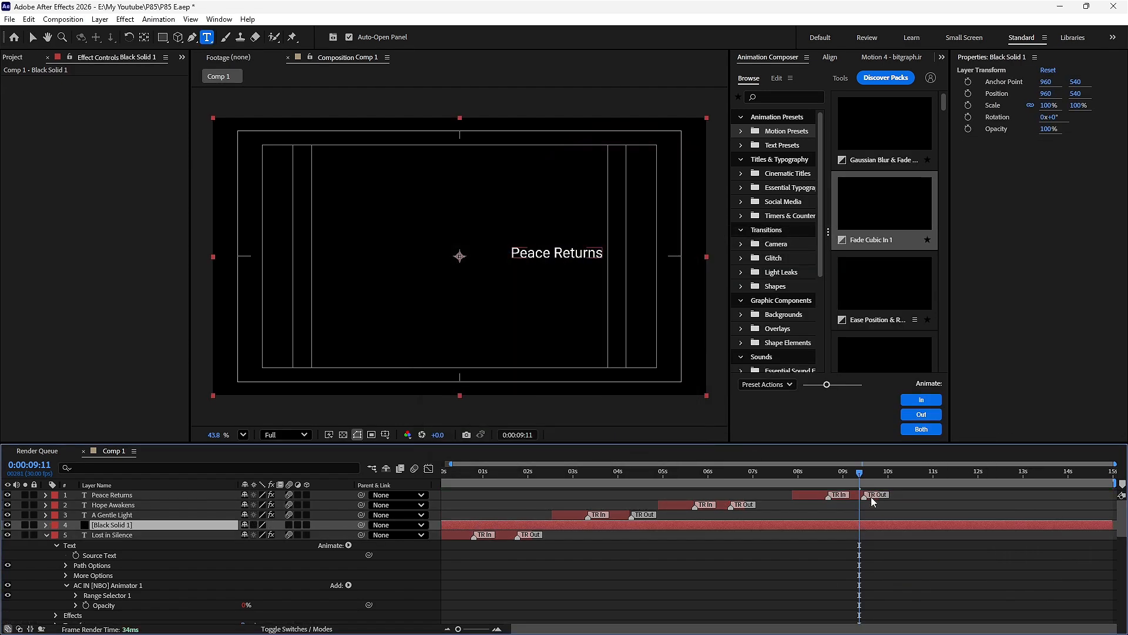
key(ctrl+shift+bracketright)
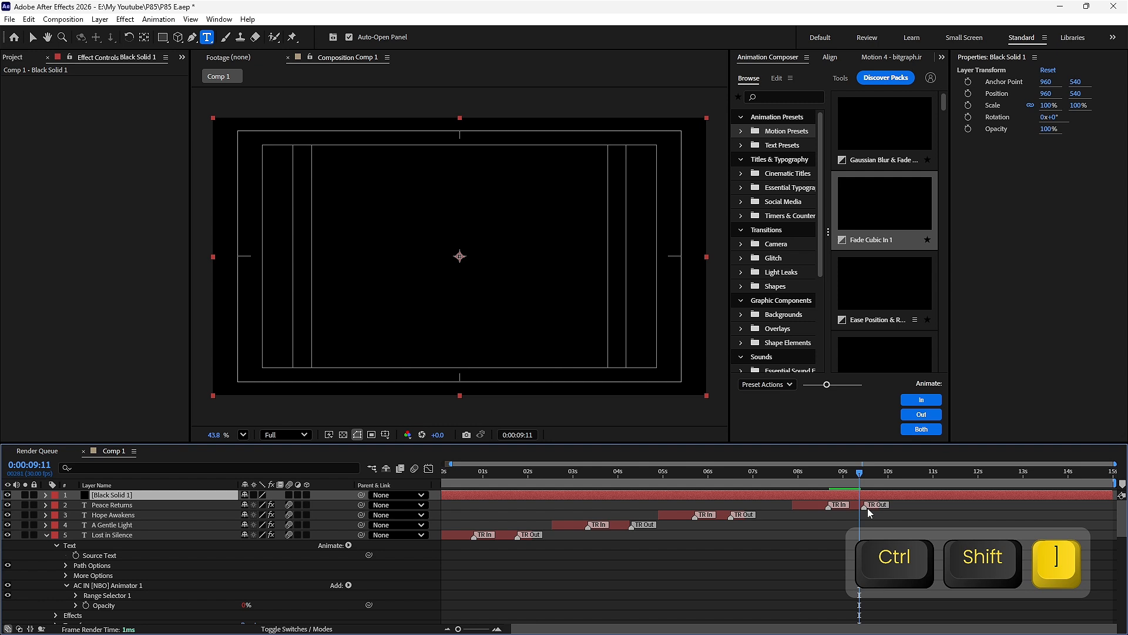
Trim the black solid to run from 0:00:08:28 to 0:00:10:00, over the end of the "Peace Returns" caption.
scroll(876, 500, up, 5)
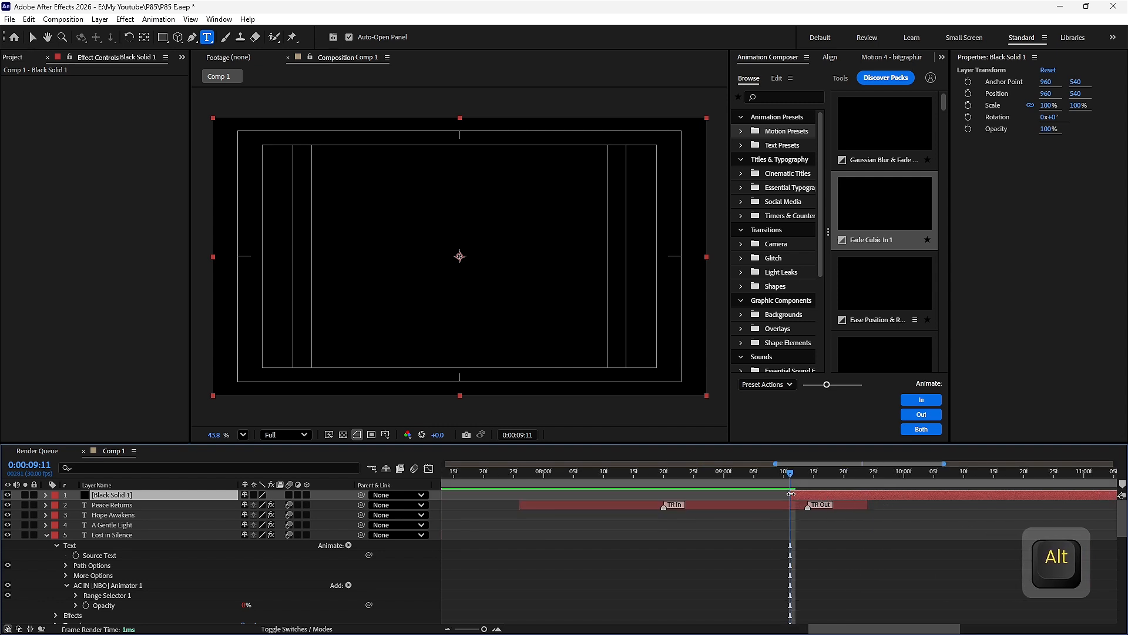
drag(798, 496, 721, 497)
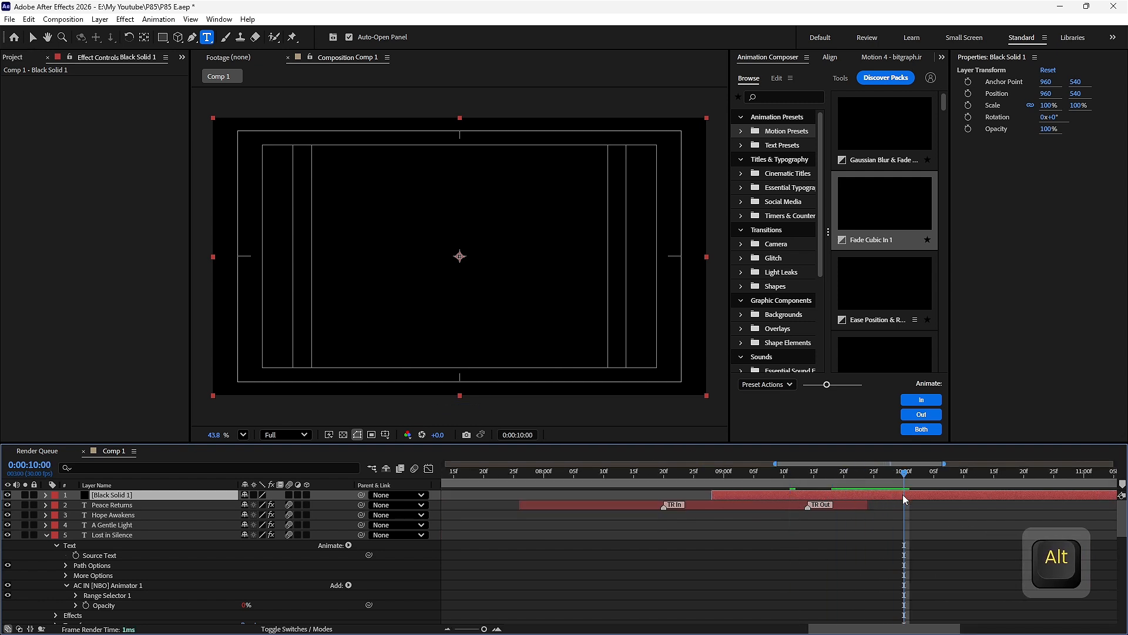
key(alt+bracketright)
Keyframe the black solid's opacity from about 0% at 0:00:08:28 to 100% at 0:00:09:15 and about 0% at 0:00:10:00, and preview the fade.
key(t)
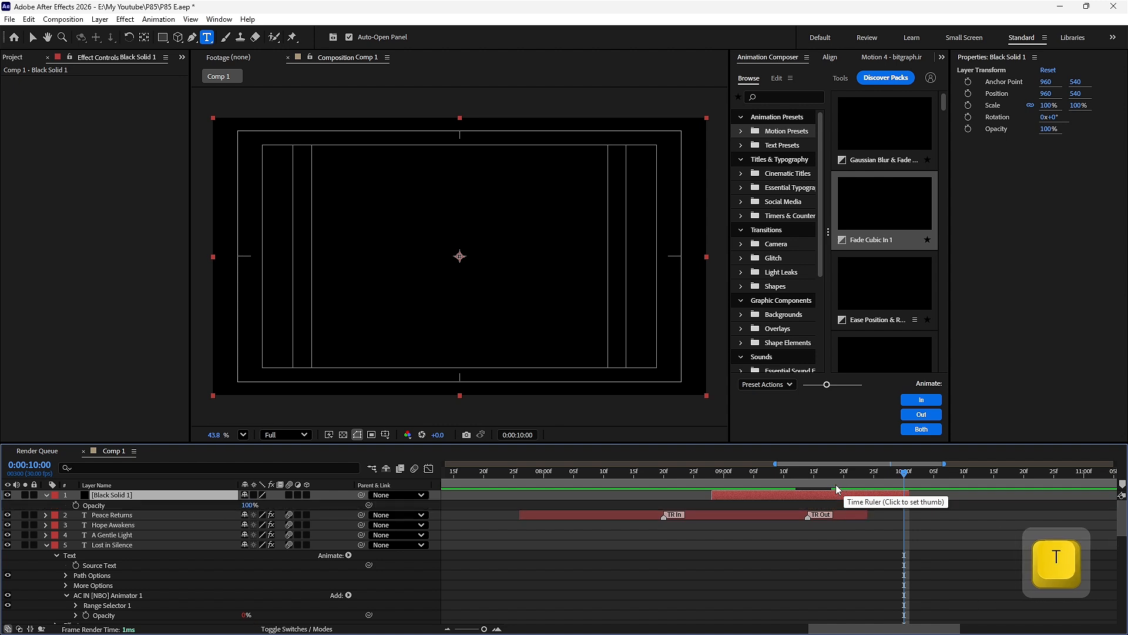
click(814, 472)
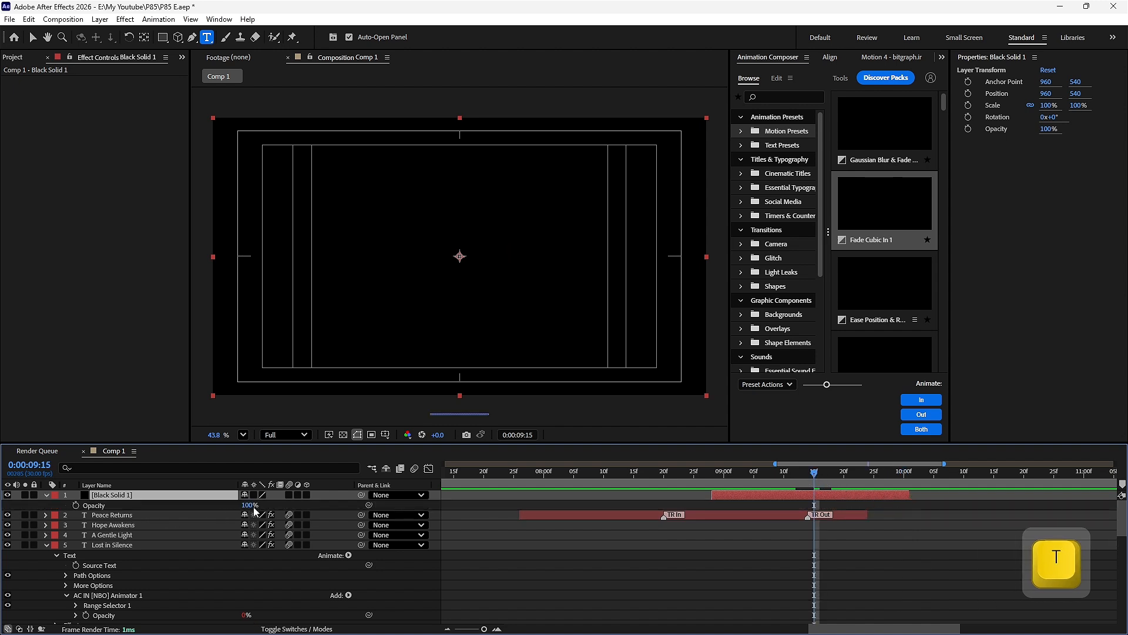
click(76, 506)
drag(773, 473, 721, 477)
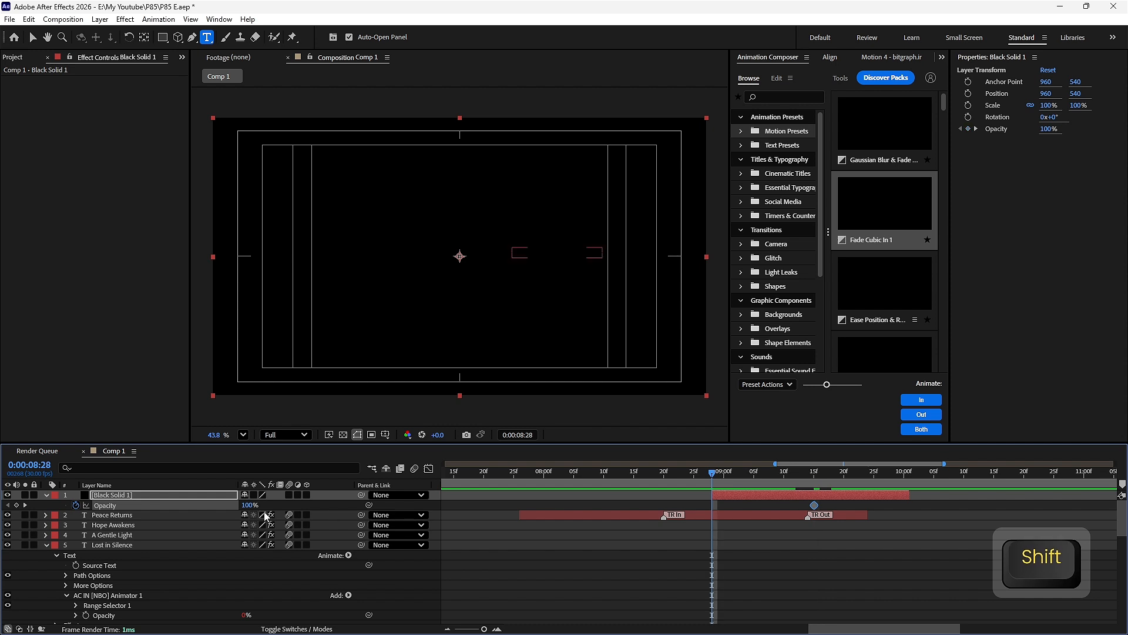
drag(250, 506, 3, 532)
click(860, 476)
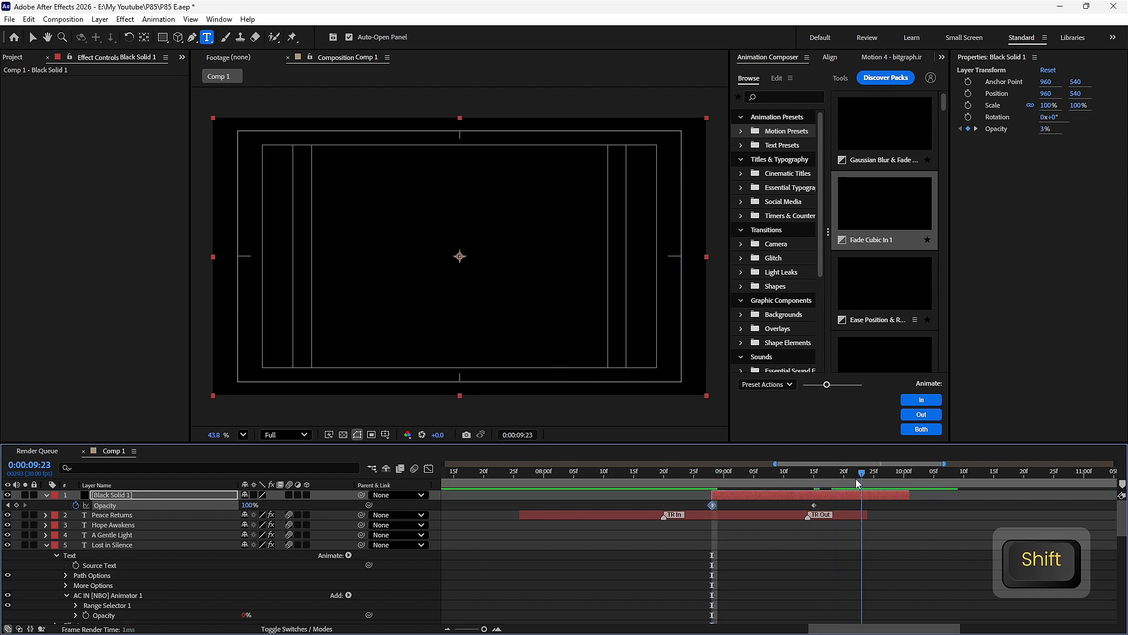
drag(246, 506, 4, 527)
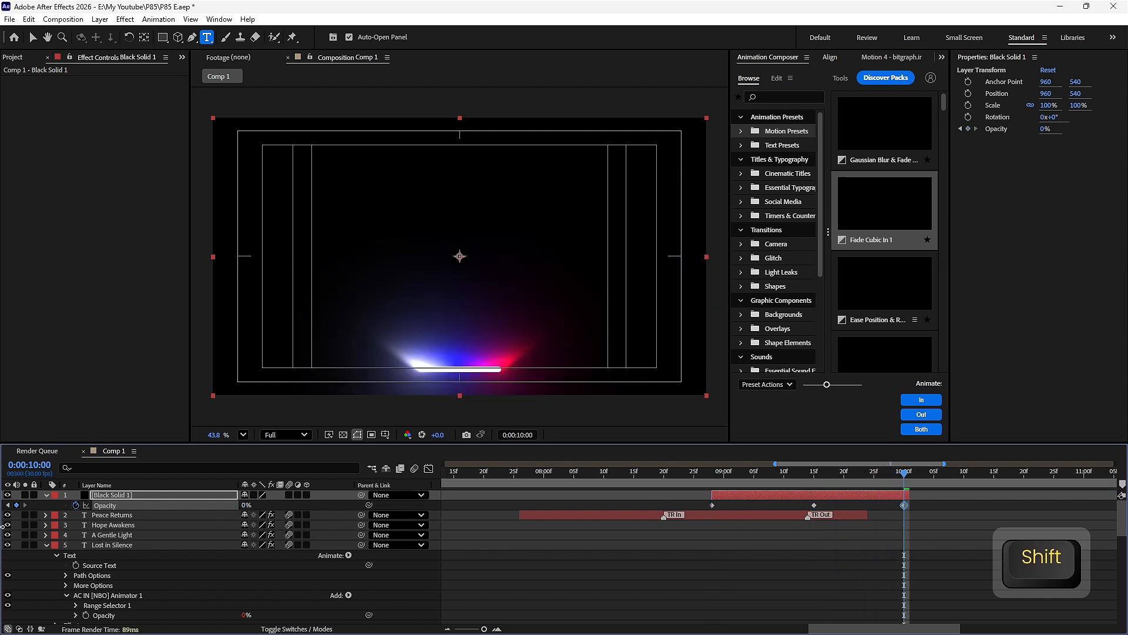
drag(905, 478, 694, 474)
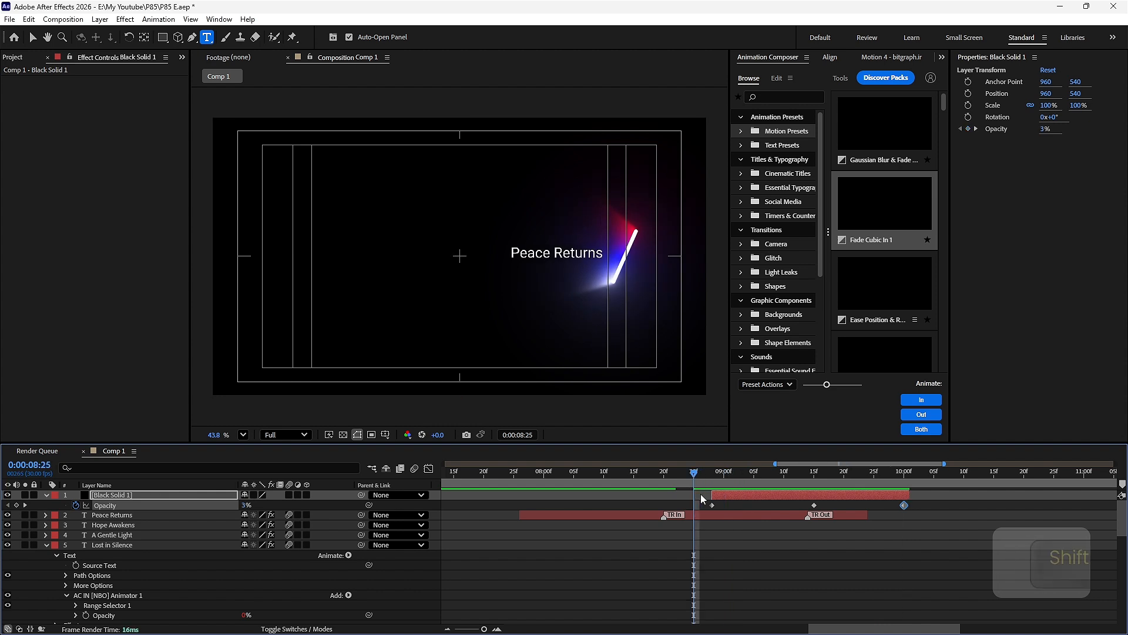
key(space)
key(apostrophe)
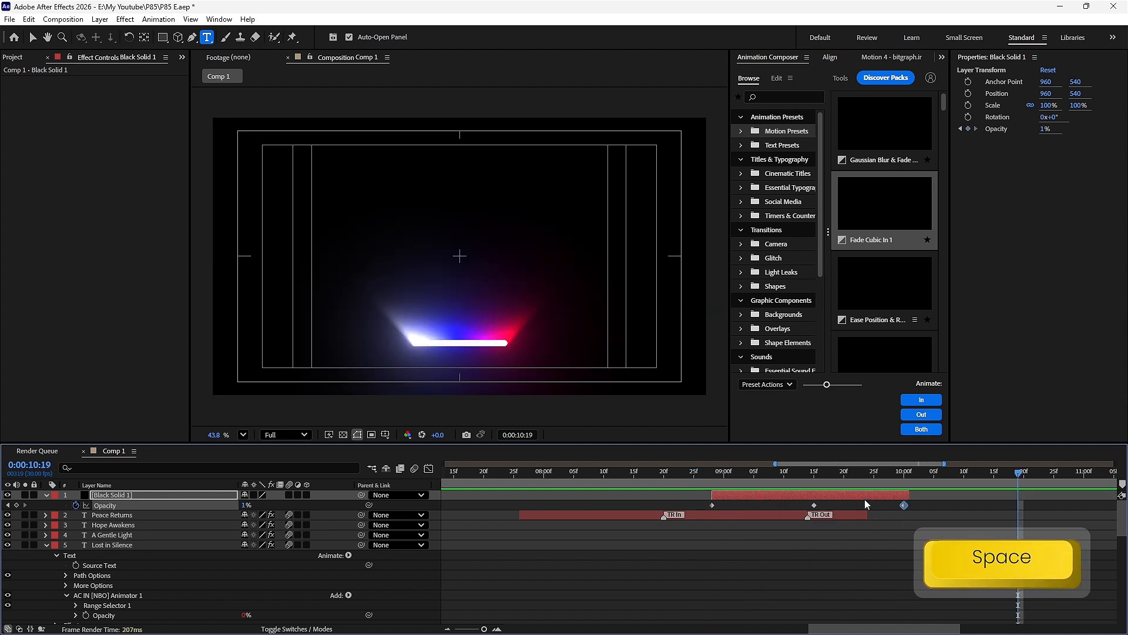
Trim the end of the "Peace Returns" layer to about 0:00:09:14 and preview it from 0:00:08:21.
drag(867, 518, 816, 526)
drag(779, 471, 670, 472)
key(space)
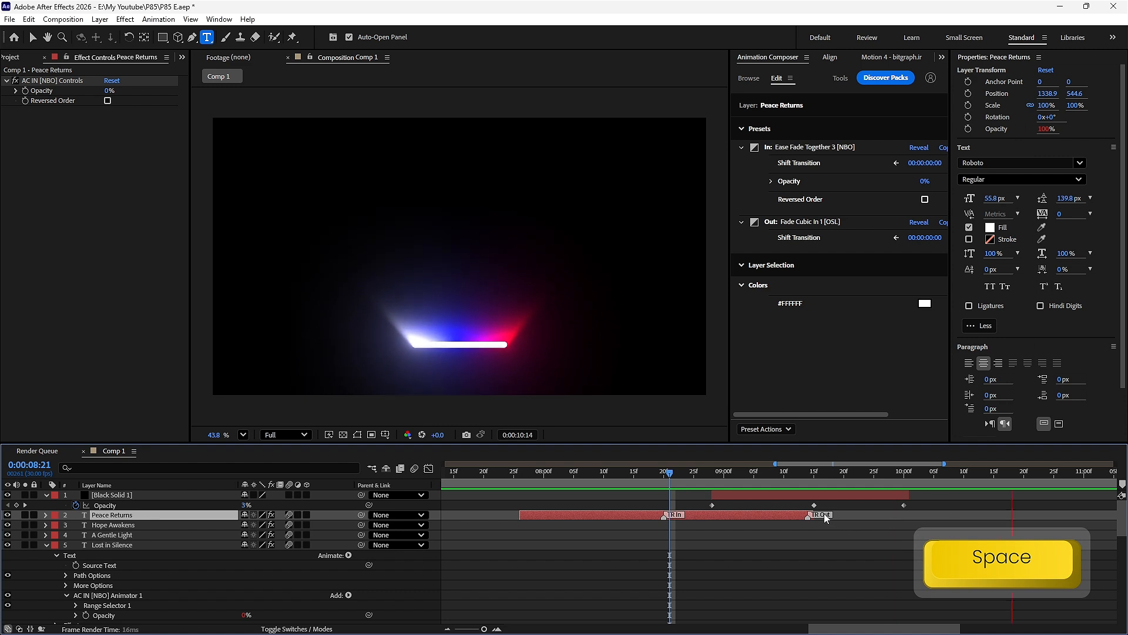
key(space)
Duplicate the "Peace Returns" layer and shift the copy to start at about 0:00:10:04, after the black solid.
scroll(743, 527, down, 3)
click(789, 531)
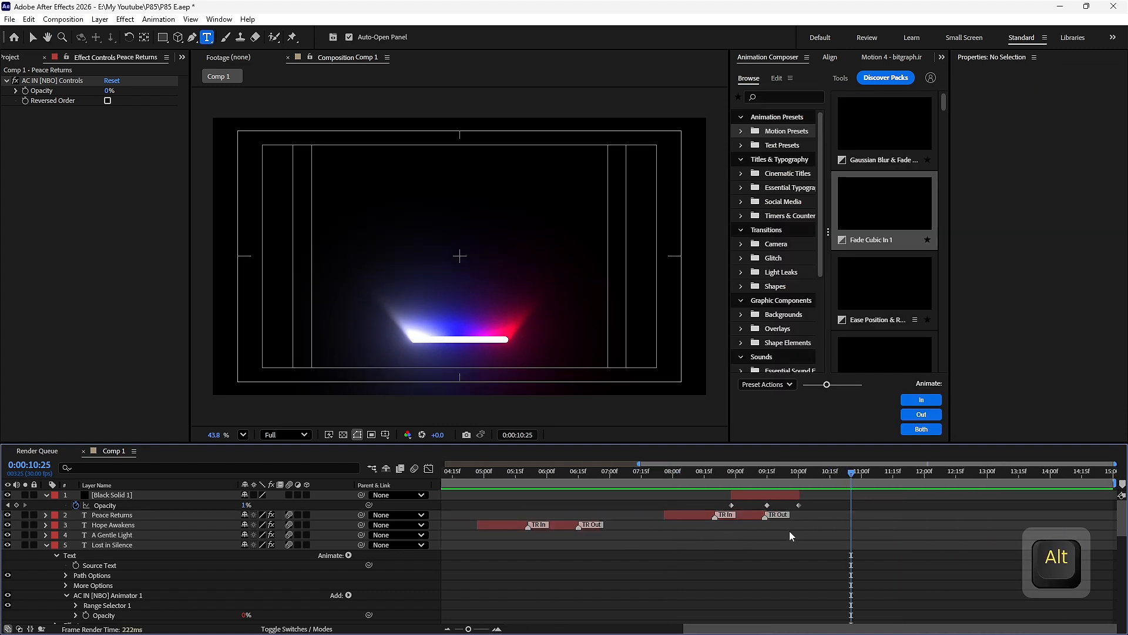
click(751, 516)
key(ctrl+d)
drag(750, 516, 897, 522)
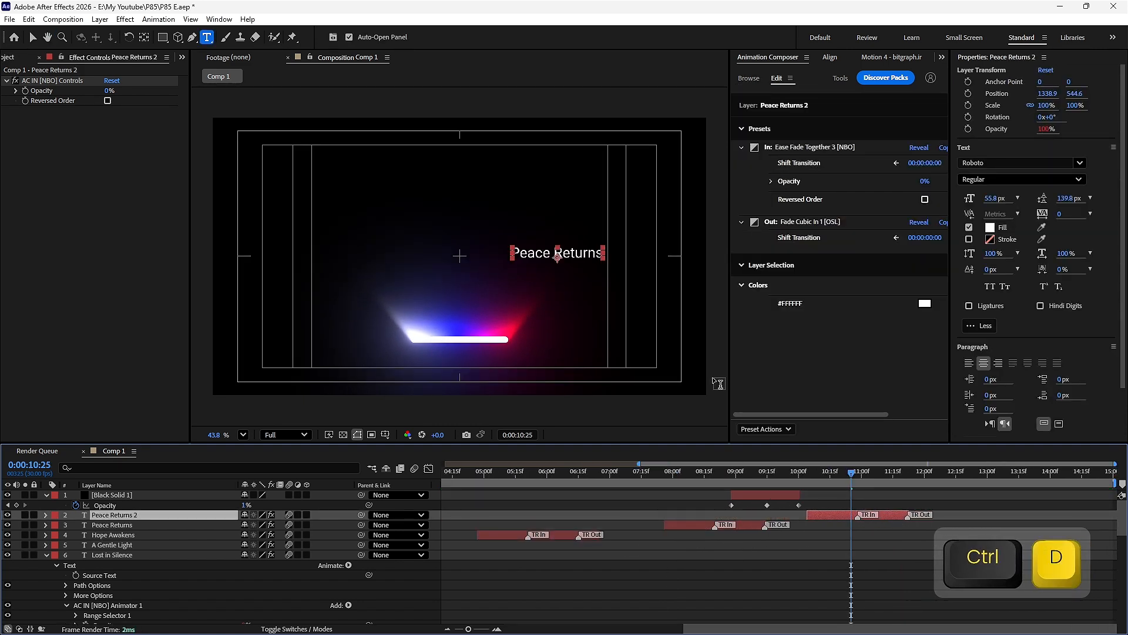
Centre the duplicated "Peace Returns" caption horizontally in the composition and lower it above the line to position 959.1, 613.1.
click(31, 37)
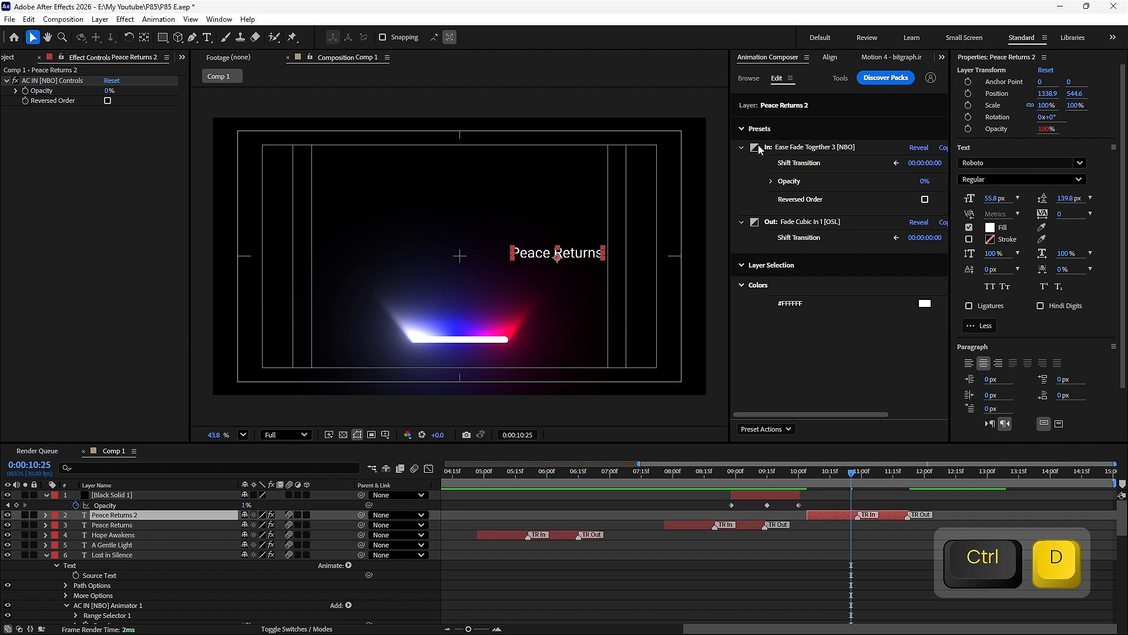
click(830, 57)
click(765, 96)
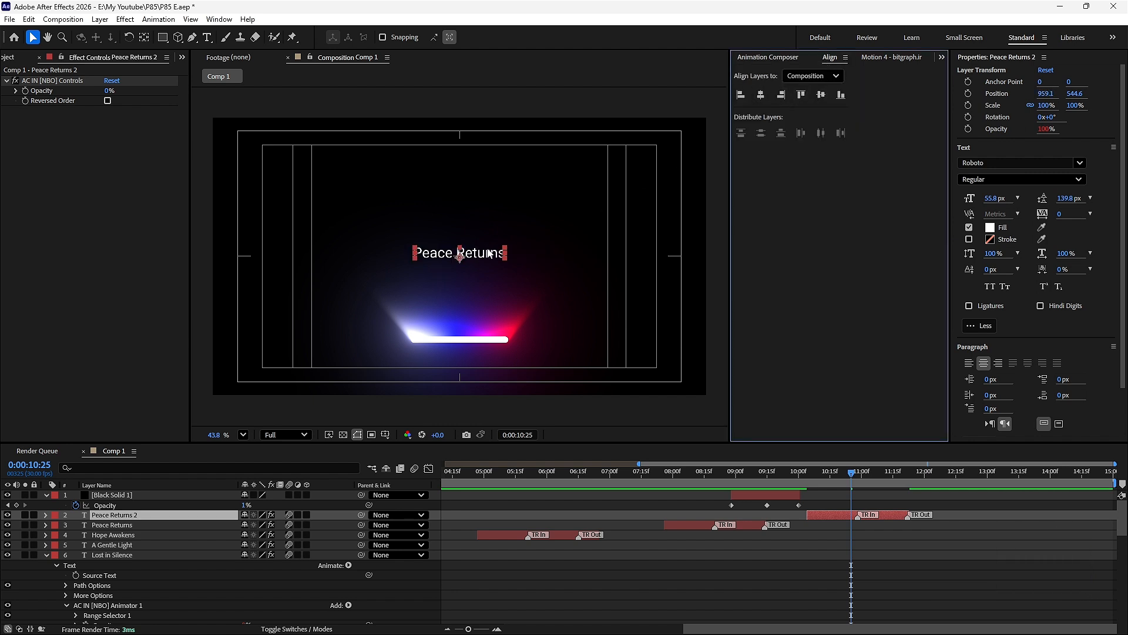
drag(488, 253, 496, 277)
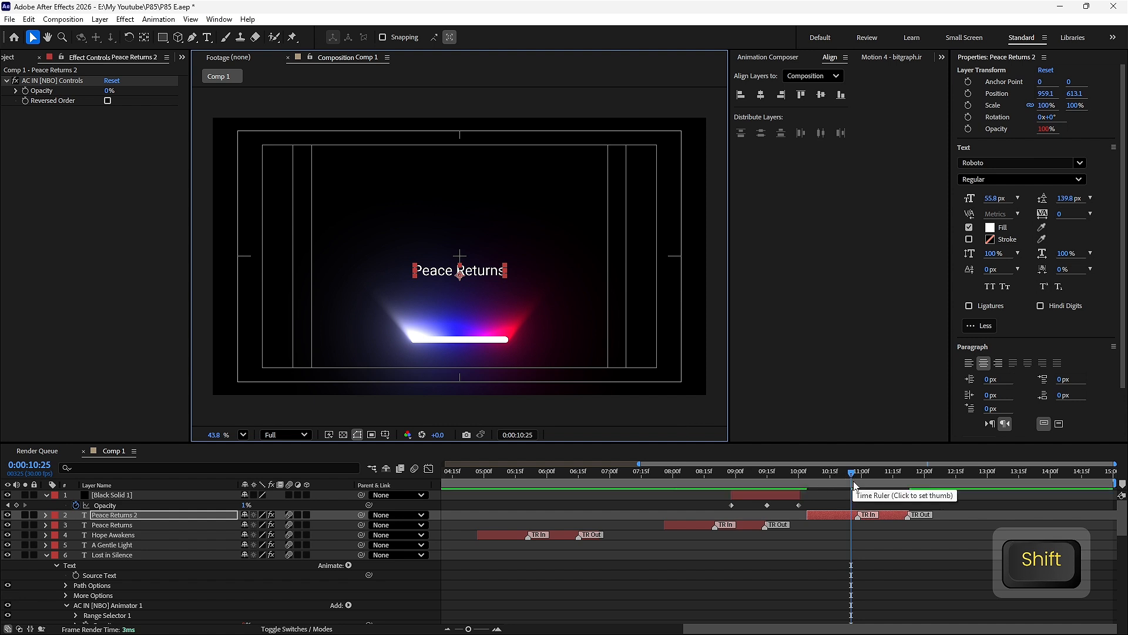
Keyframe the "Peace Returns 2" position from 959.1, 649.1 at 0:00:10:05 to 959.1, 613.1 at 0:00:11:00.
key(shift+p)
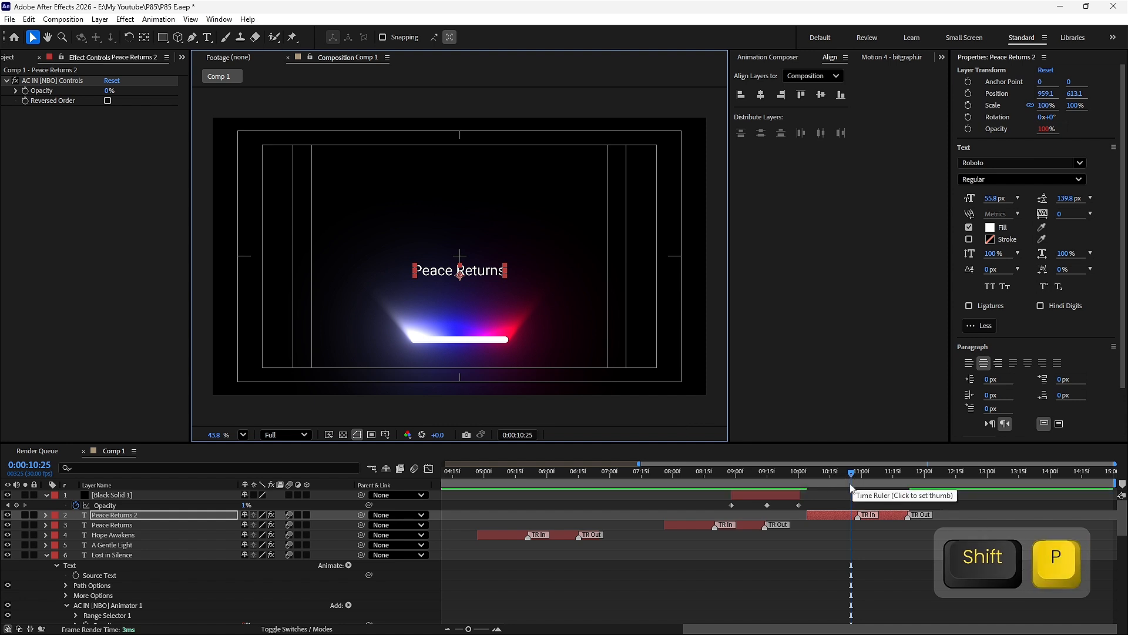
click(119, 518)
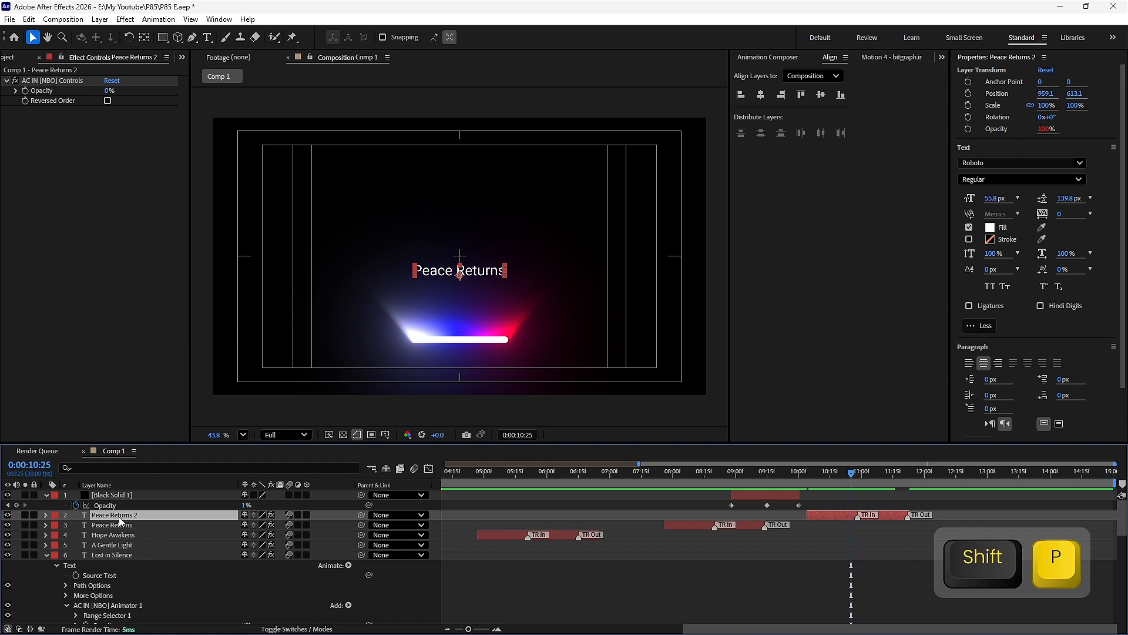
key(p)
alt+scroll(864, 514, up, 5)
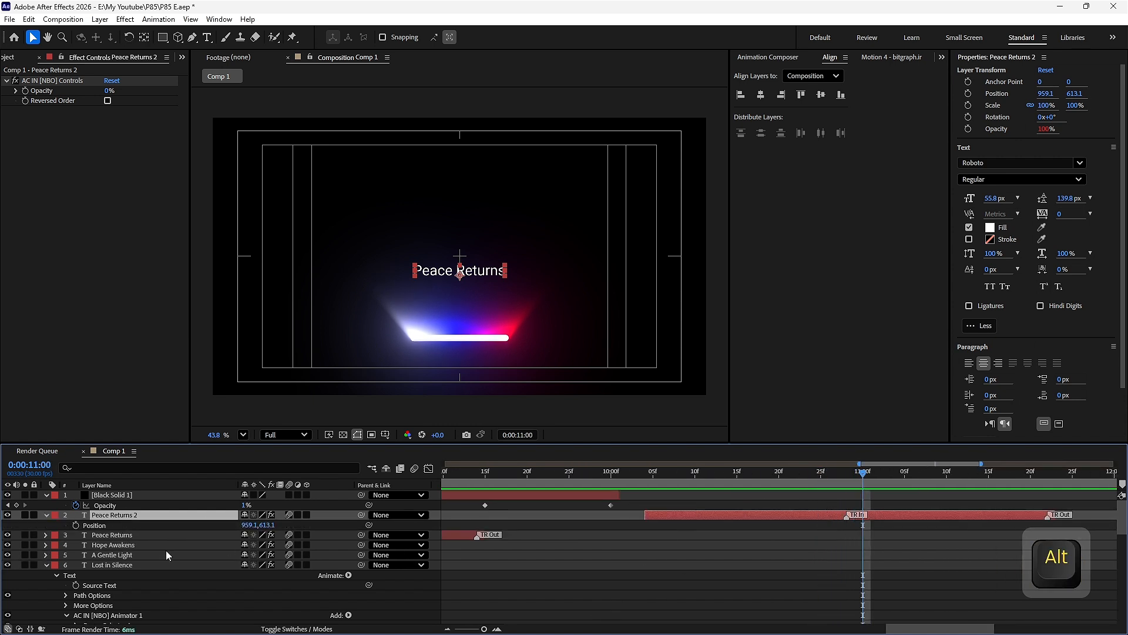
click(77, 525)
drag(682, 475, 653, 475)
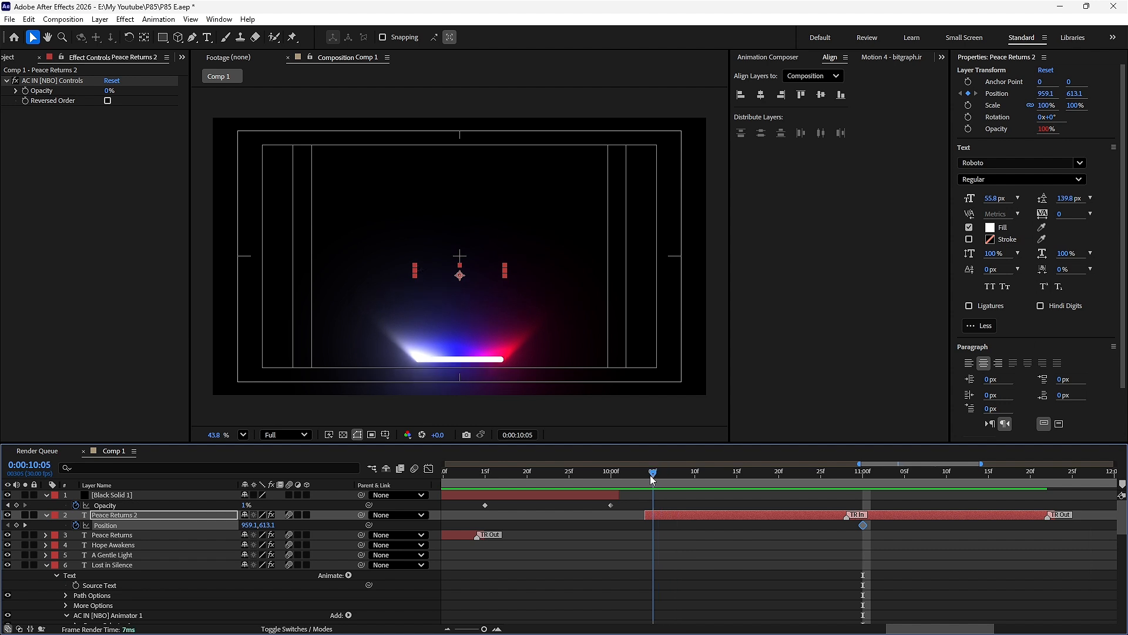
drag(254, 525, 268, 525)
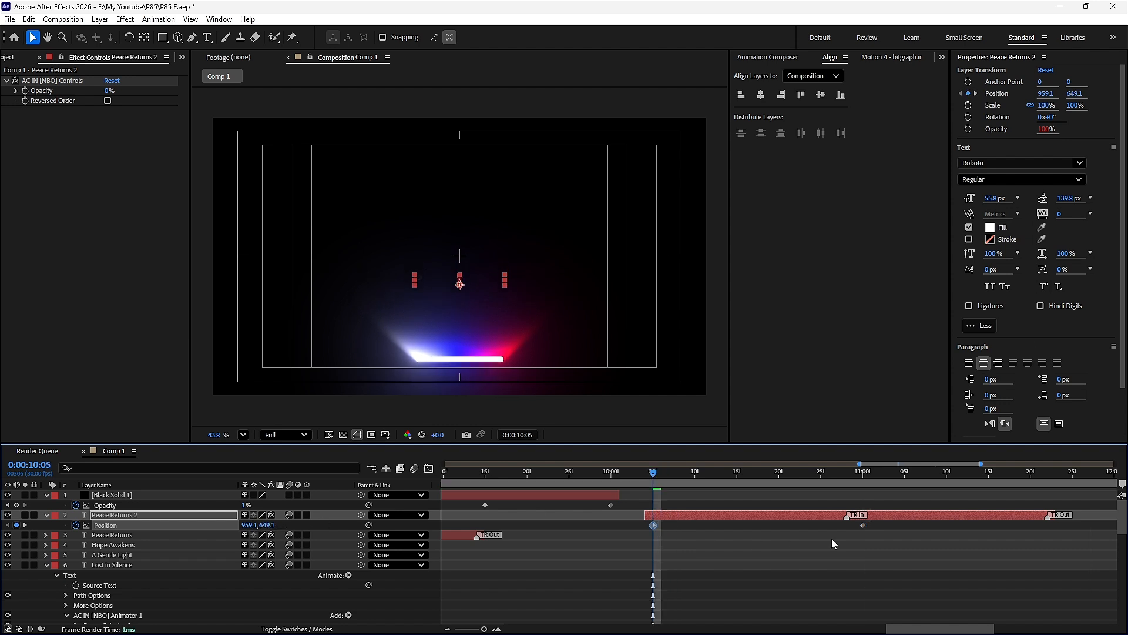
Ease the "Peace Returns 2" position keyframe at 0:00:11:00 with Motion 4 at 73 and preview the caption's rise.
click(863, 525)
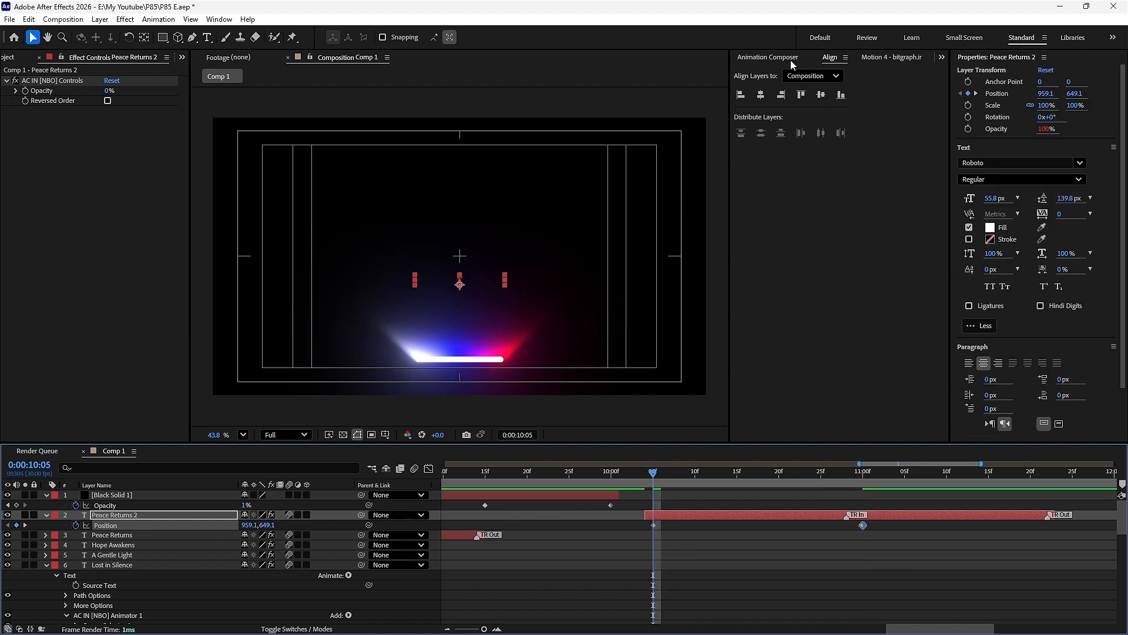
click(892, 57)
click(840, 235)
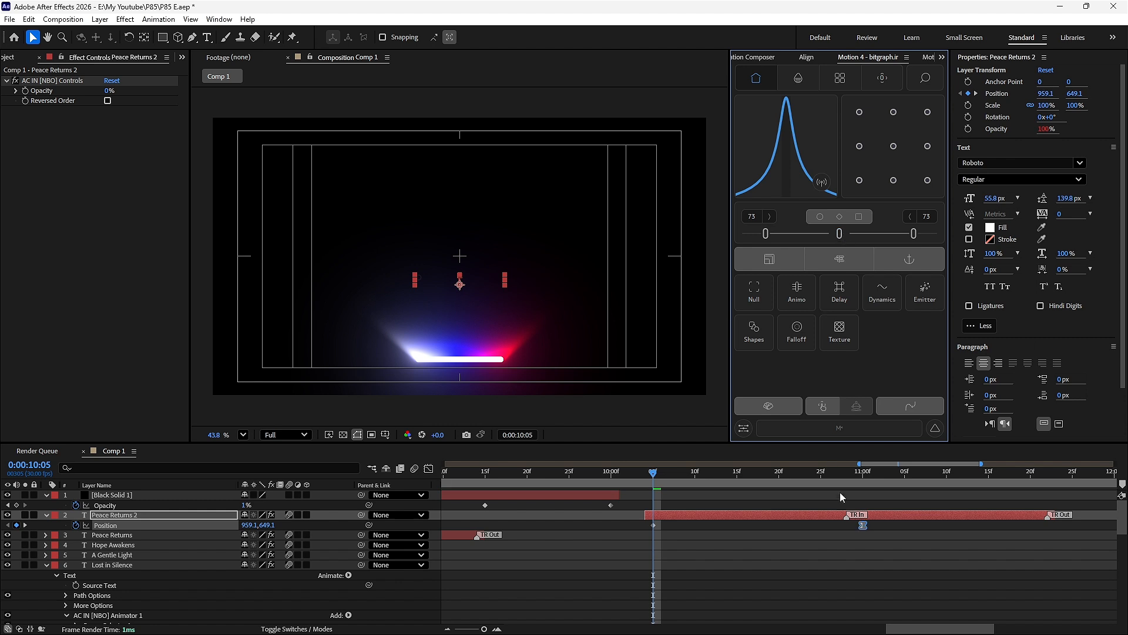
key(space)
alt+scroll(688, 563, down, 3)
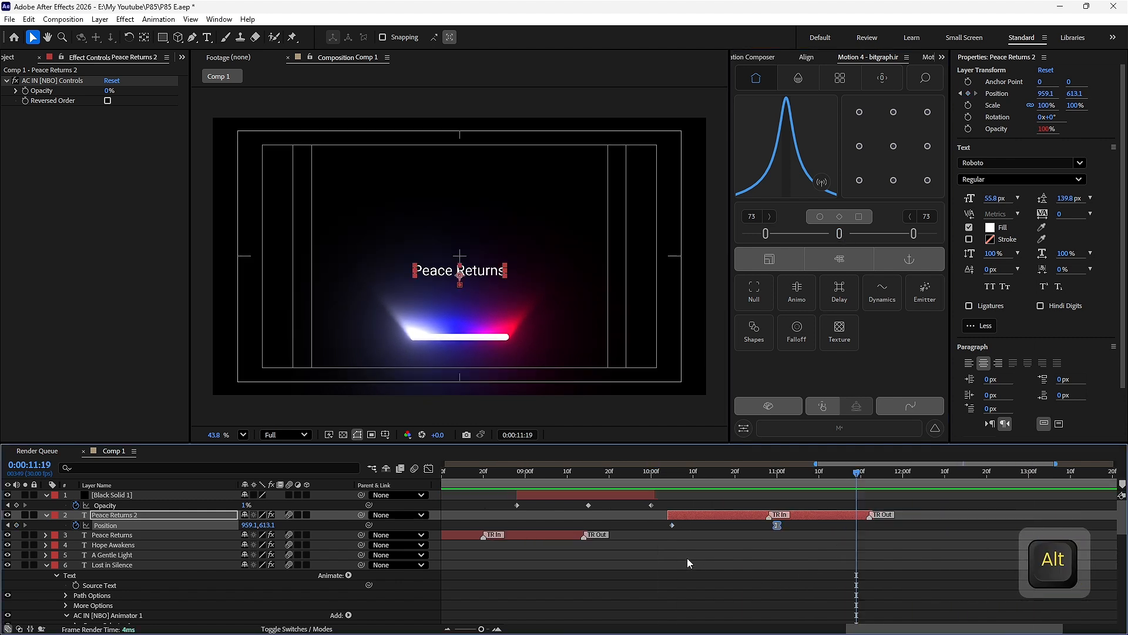
key(space)
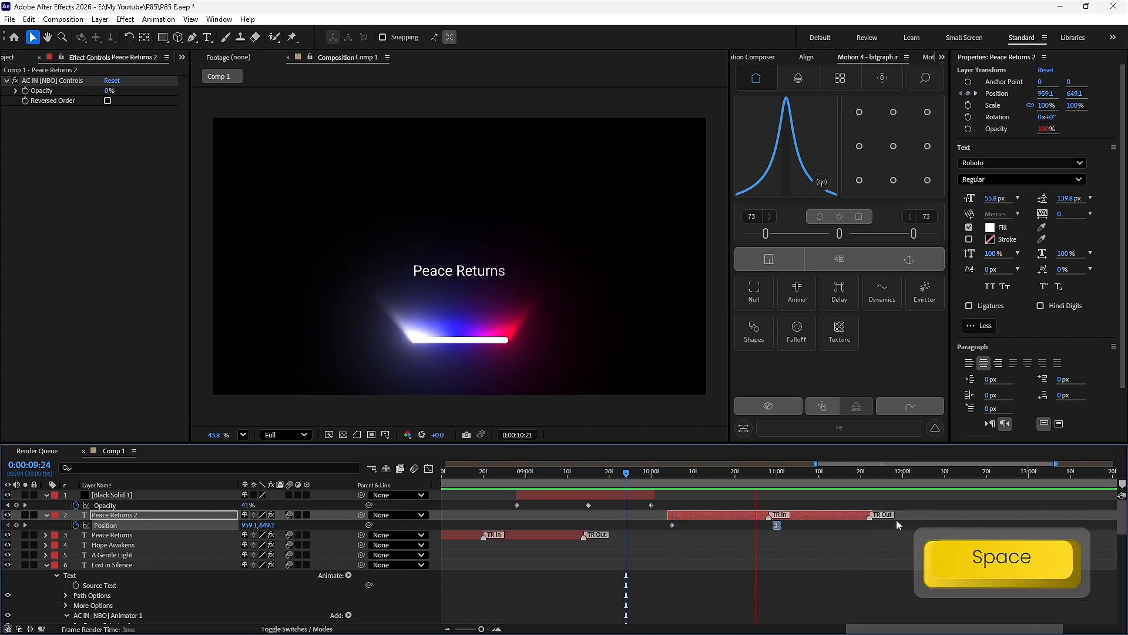
key(space)
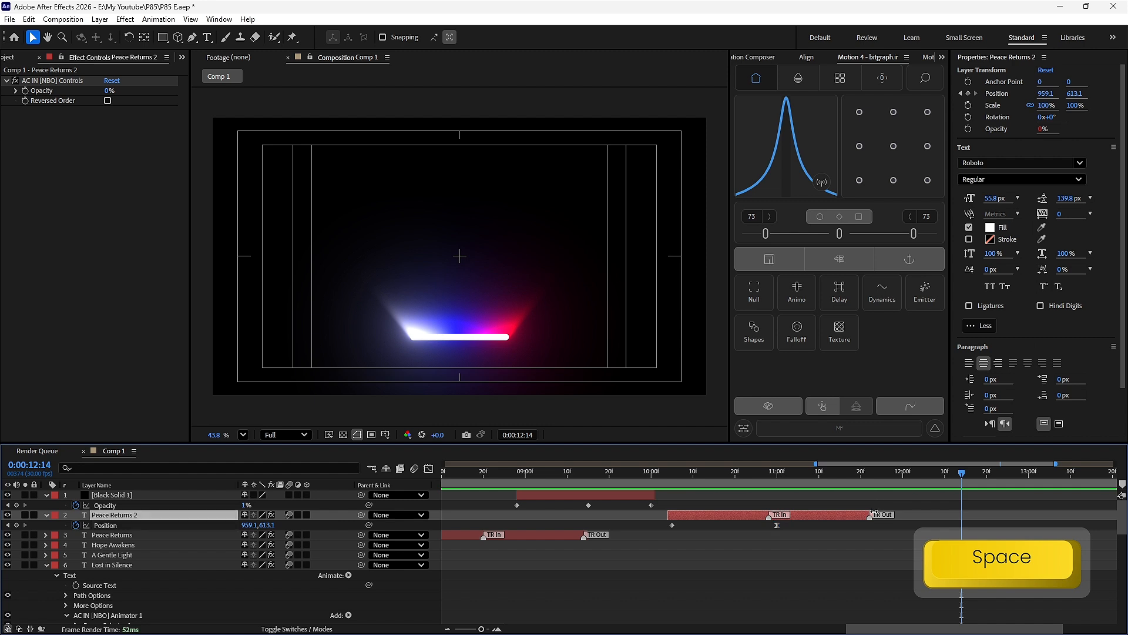
Move the fade-out marker of "Peace Returns 2" to about 0:00:13:09, extending the layer to 0:00:13:00, and end the work area at 0:00:12:29.
drag(869, 518, 1091, 513)
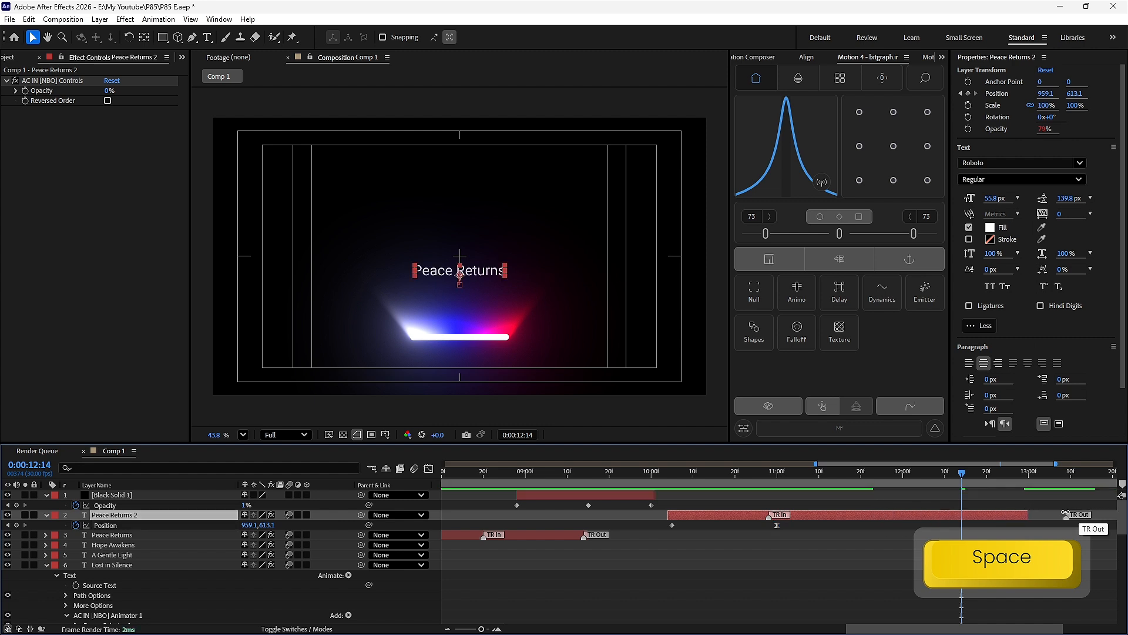
drag(1003, 473, 1022, 491)
key(n)
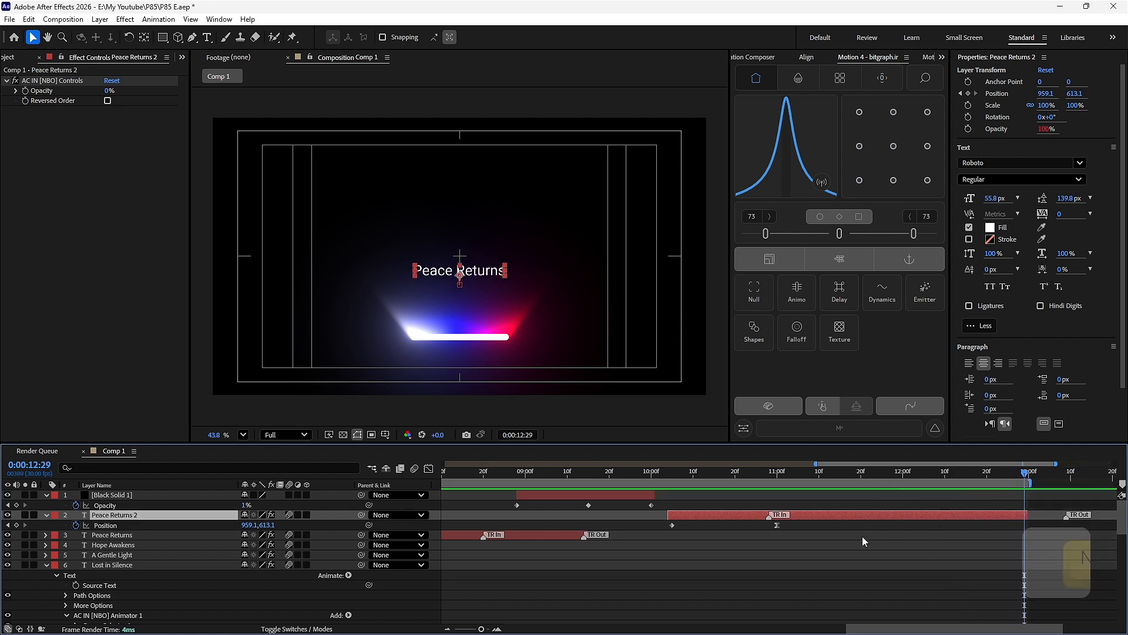
click(329, 414)
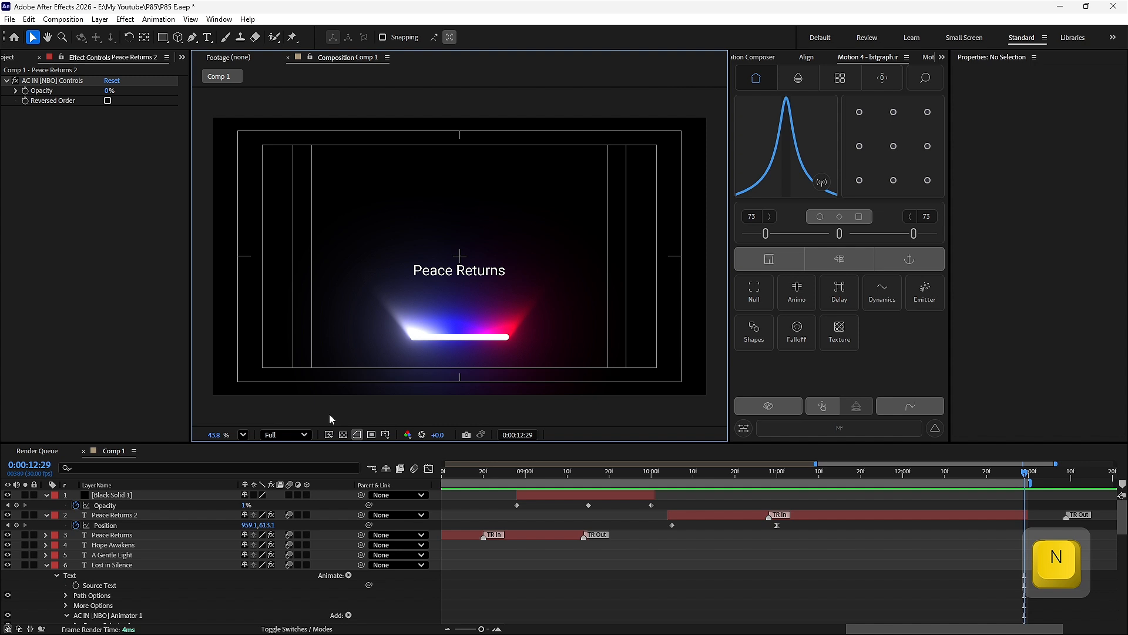